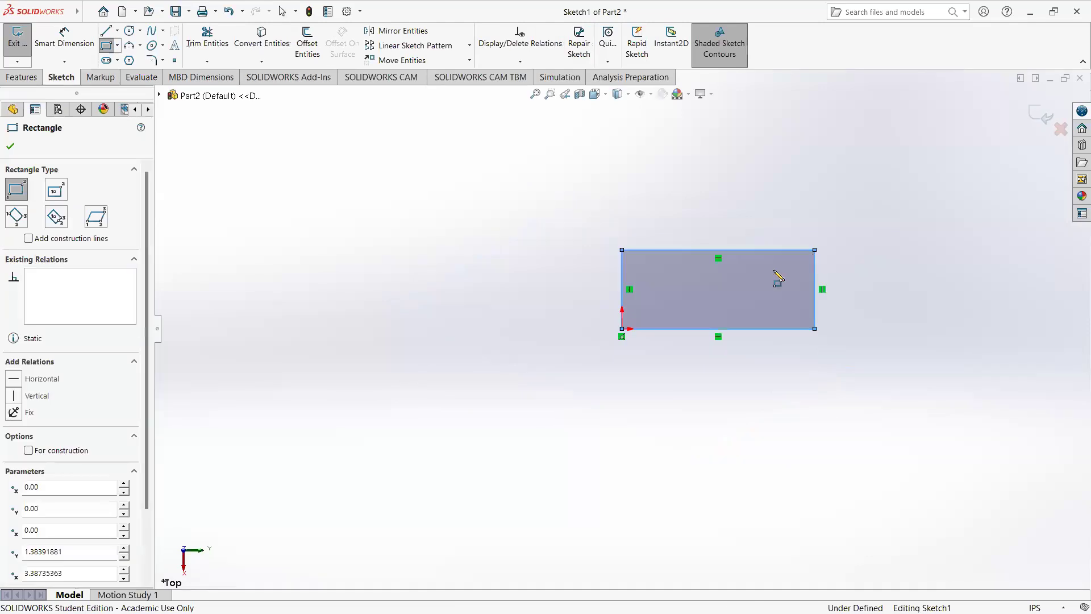
# Step: Finish the rectangle and dimension its left vertical edge to 24 in
pyautogui.press('Escape')
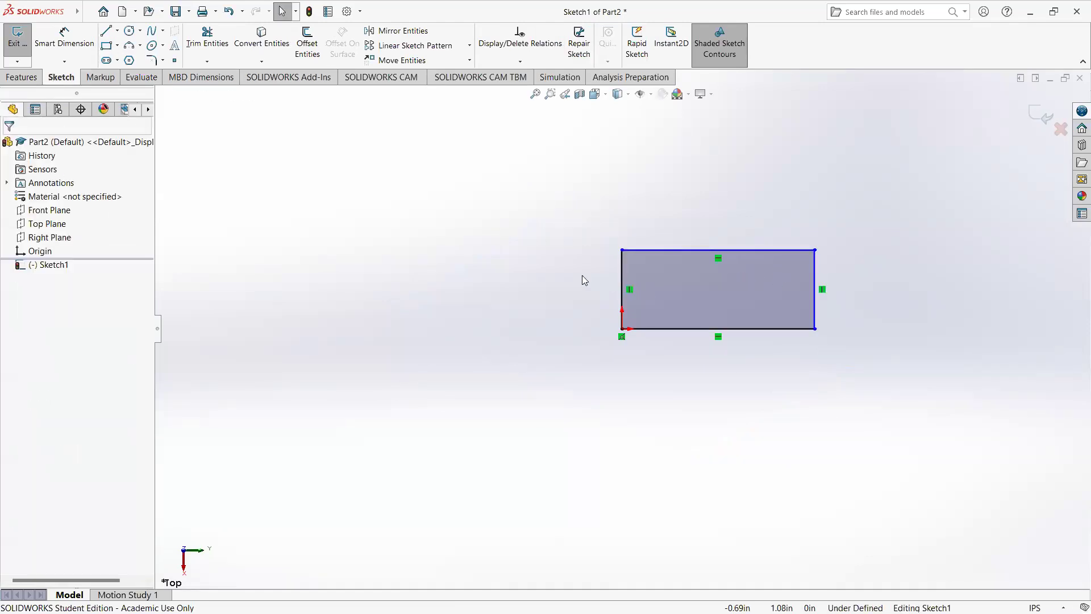
pyautogui.click(64, 39)
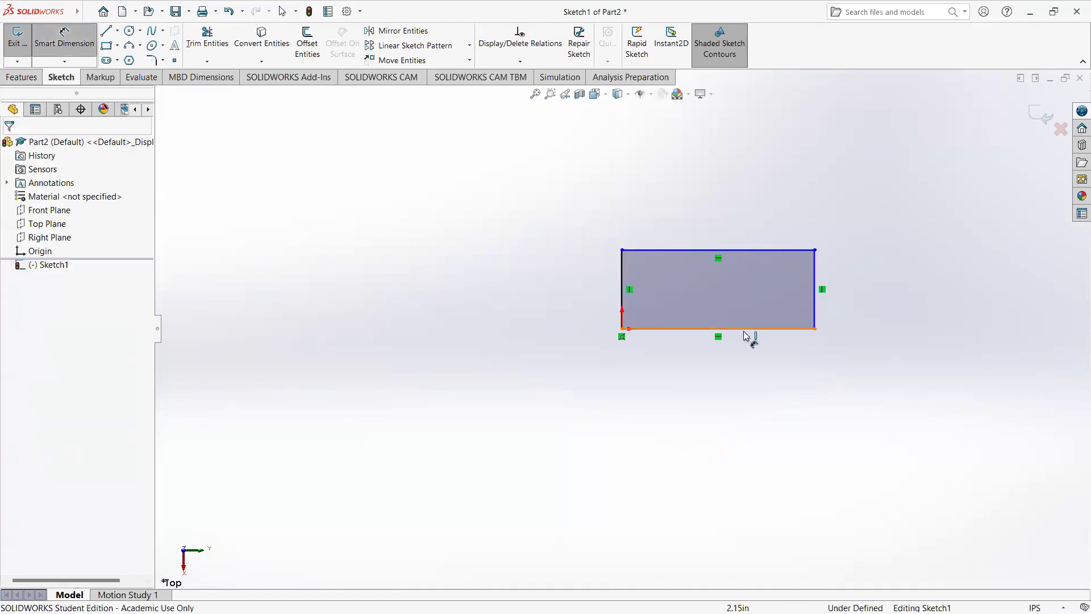
pyautogui.click(622, 292)
pyautogui.click(581, 296)
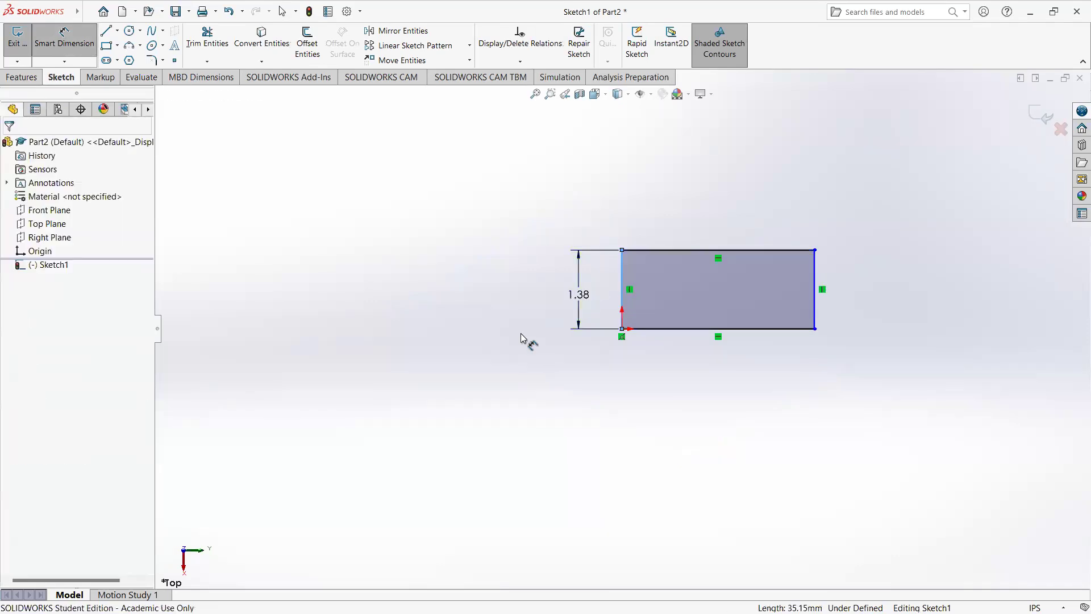
pyautogui.write('24')
pyautogui.press('Return')
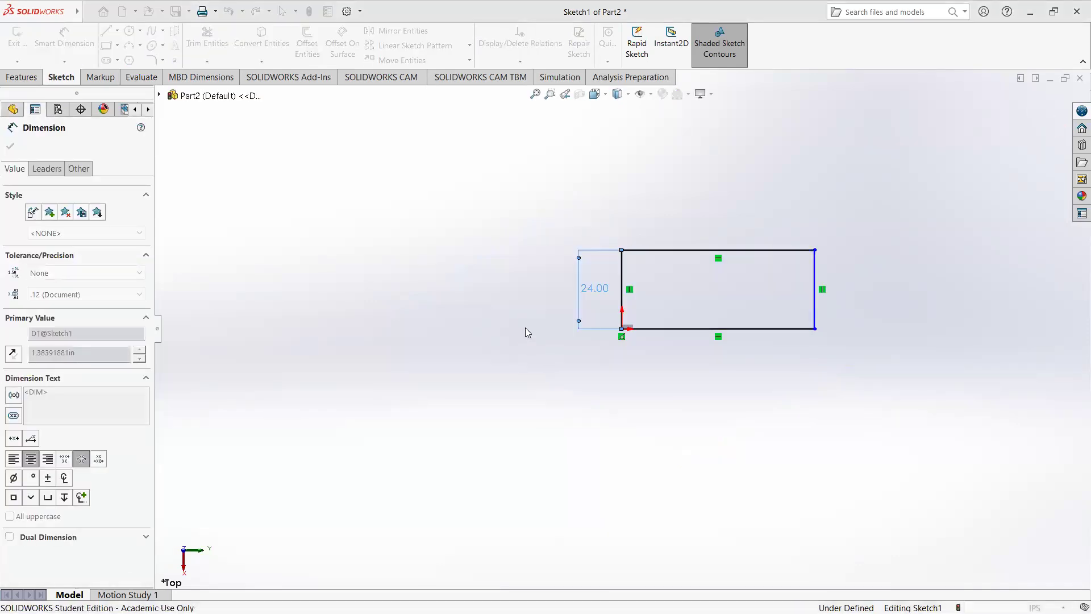
# Step: Dimension the rectangle's upper horizontal edge to 48 in and exit the sketch
pyautogui.click(723, 250)
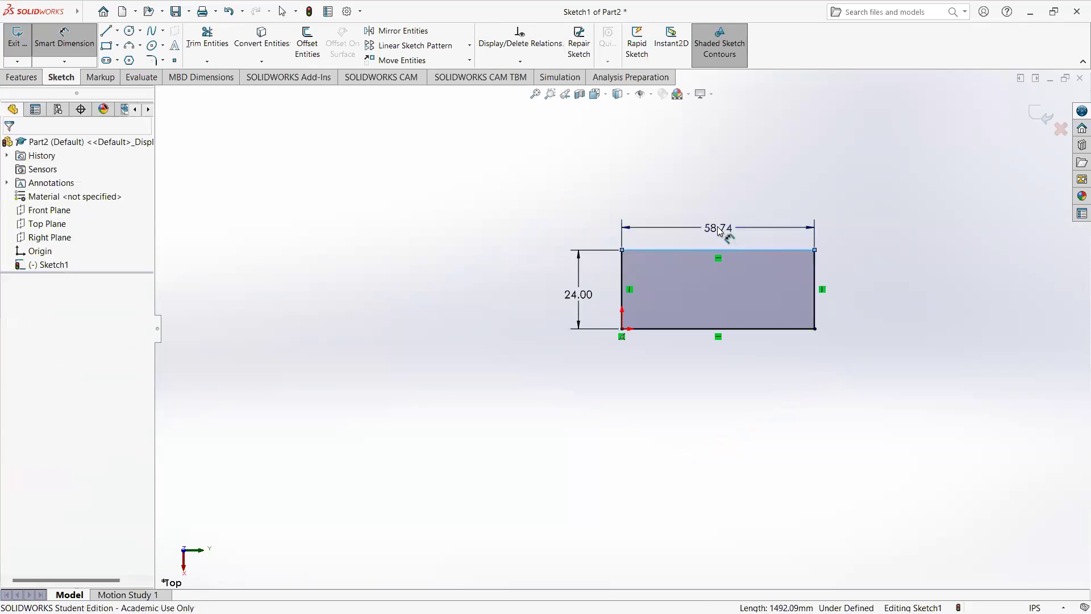
pyautogui.click(722, 233)
pyautogui.write('48')
pyautogui.press('Return')
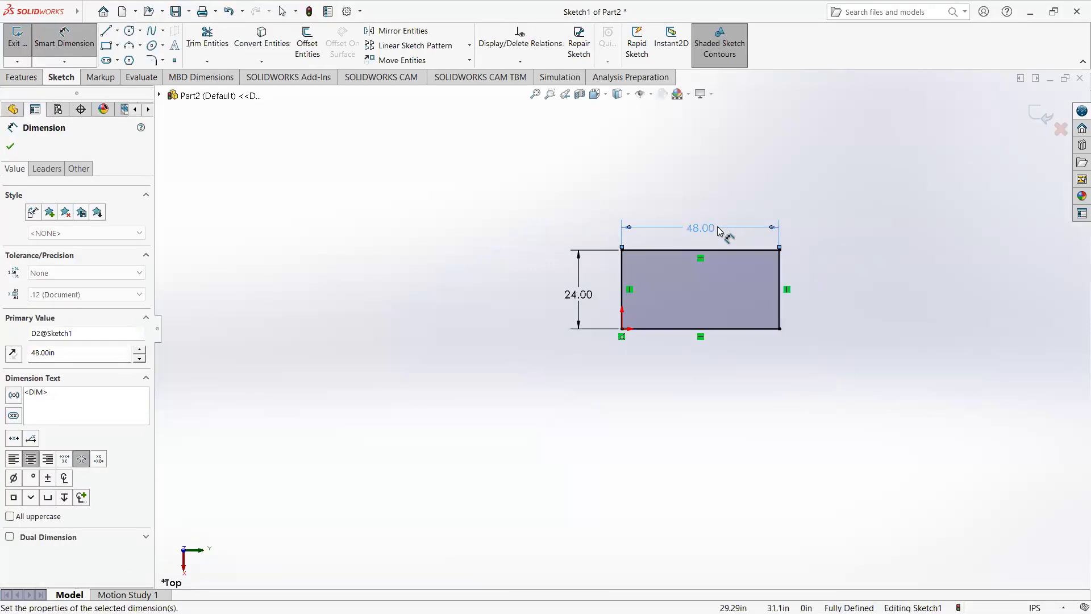
pyautogui.click(1041, 118)
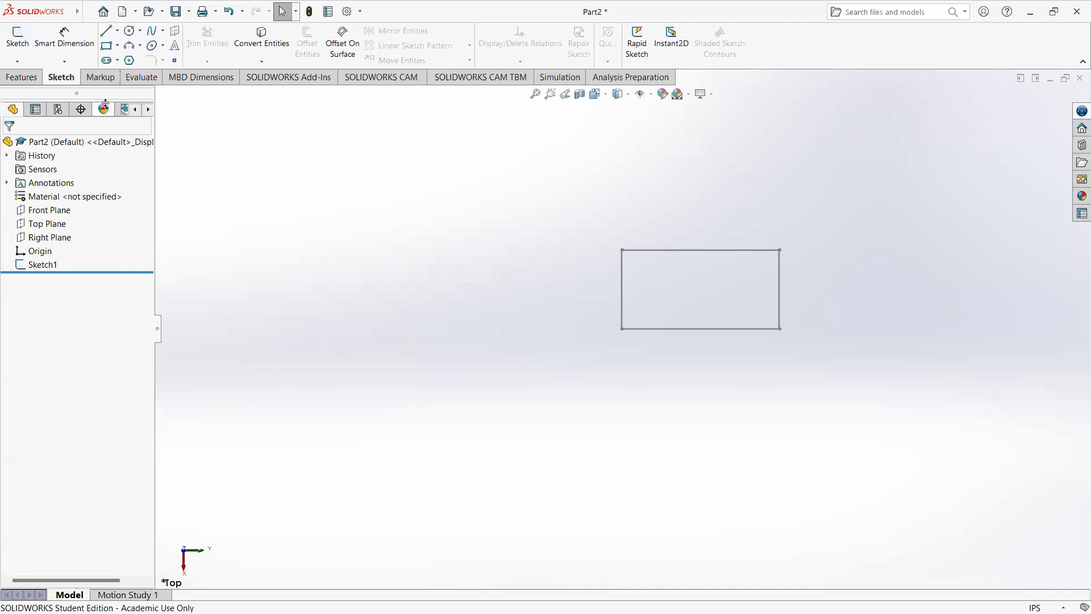
# Step: Add a Weldment feature to the part to enable the weldment environment
pyautogui.moveTo(69, 20)
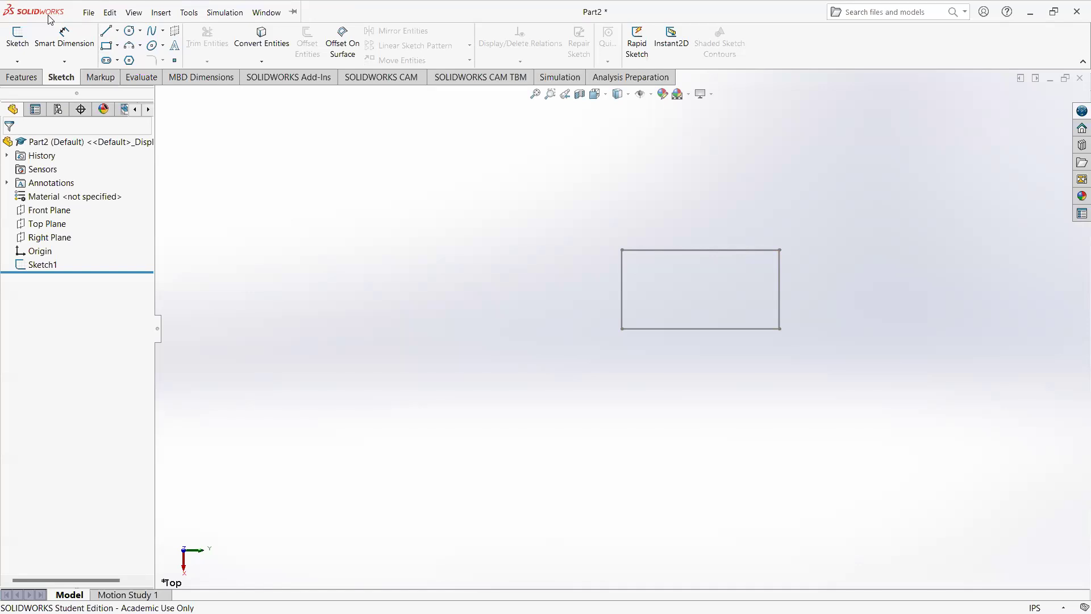
pyautogui.click(83, 19)
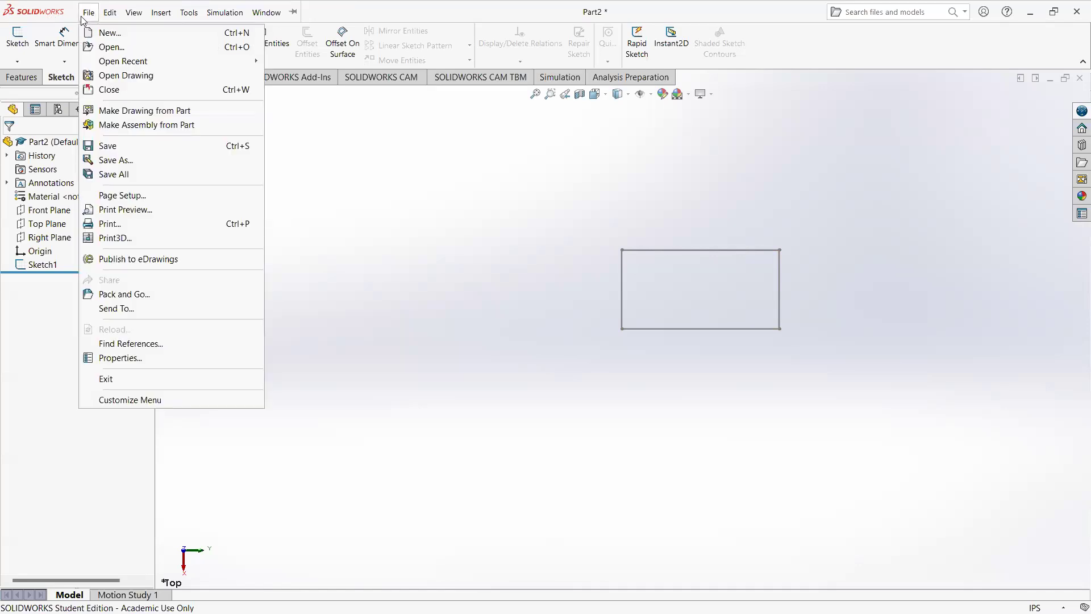
pyautogui.moveTo(149, 18)
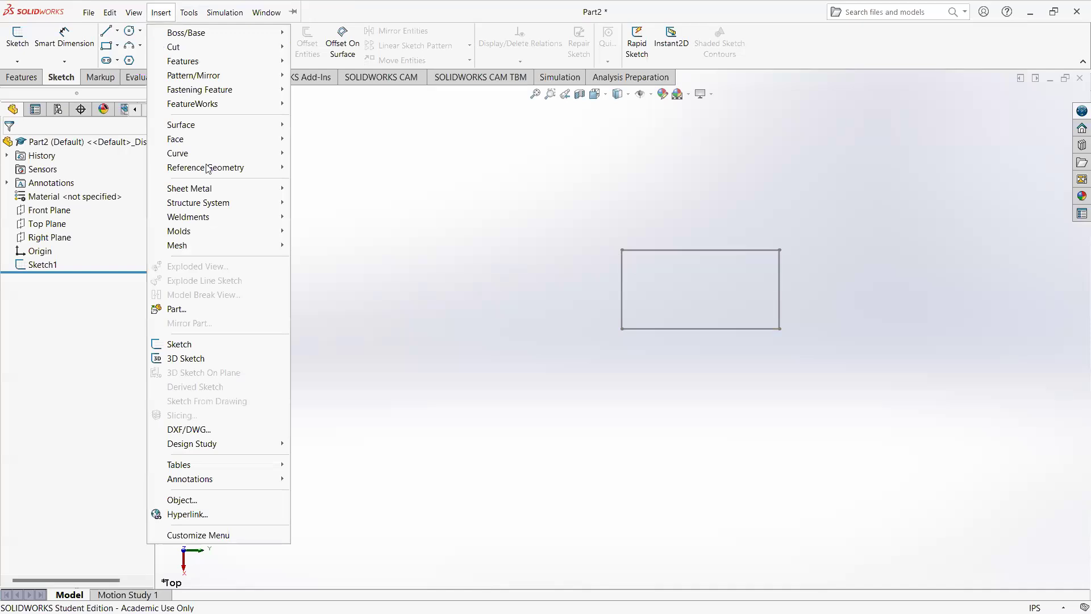
pyautogui.moveTo(225, 222)
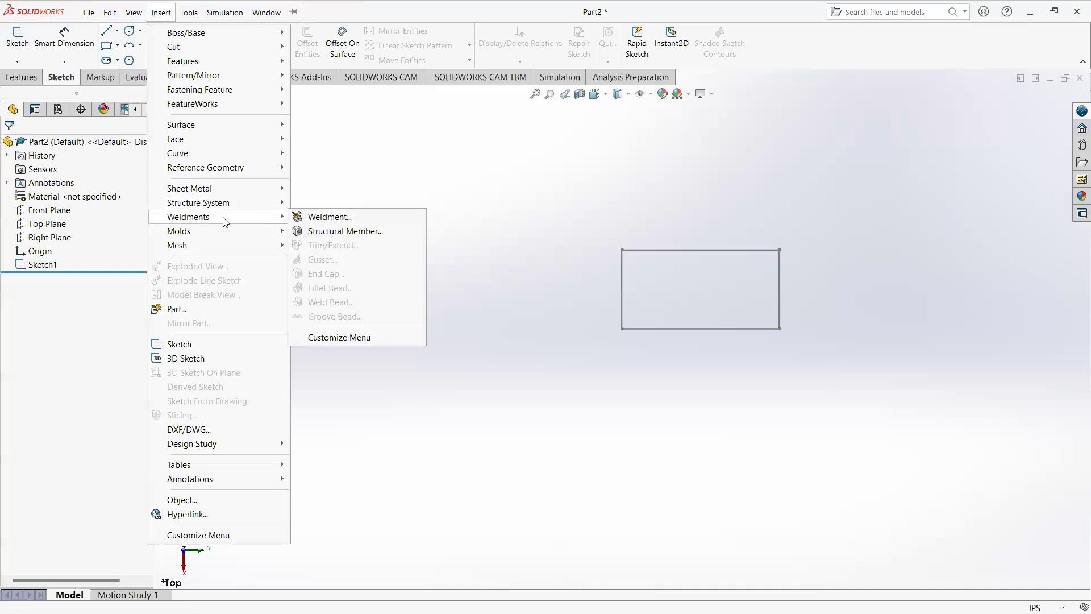
pyautogui.click(323, 218)
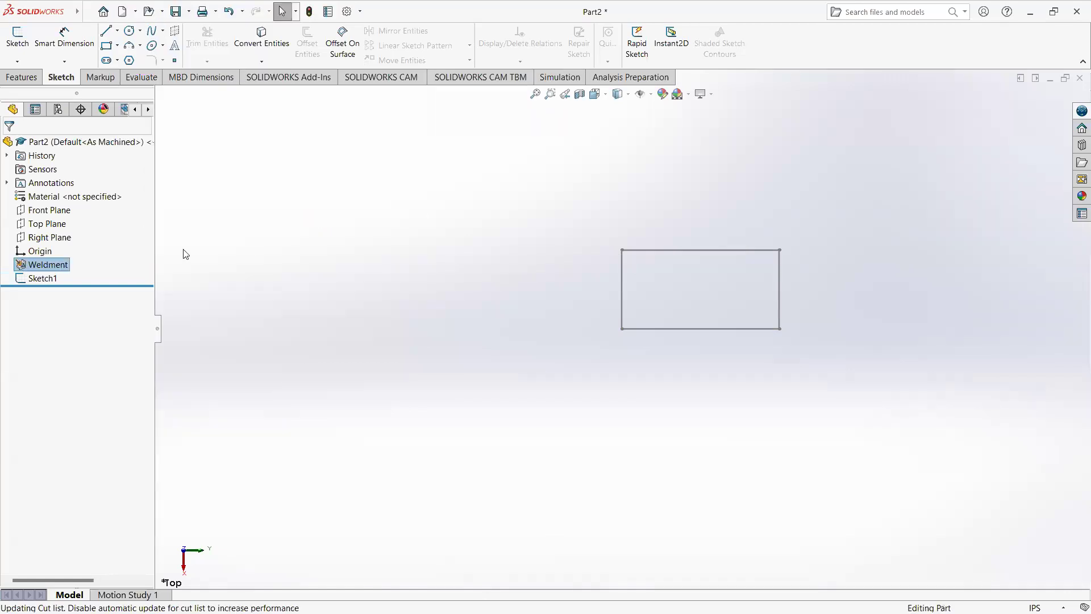
pyautogui.click(59, 266)
# Step: Start a Structural Member for the rectangle sketch using the ansi inch standard
pyautogui.click(50, 281)
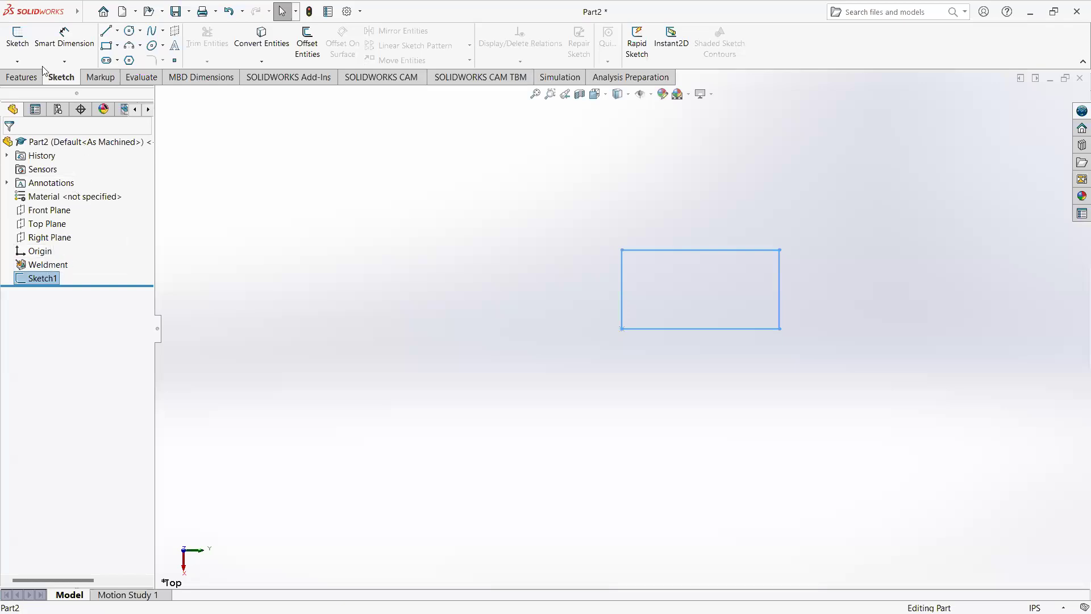
pyautogui.moveTo(68, 16)
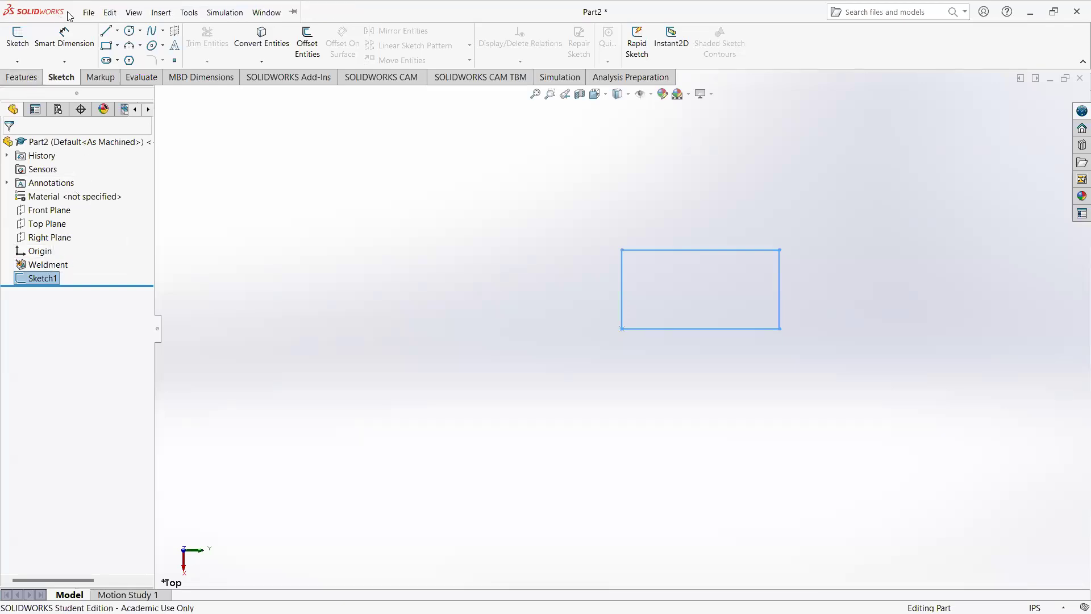
pyautogui.click(134, 12)
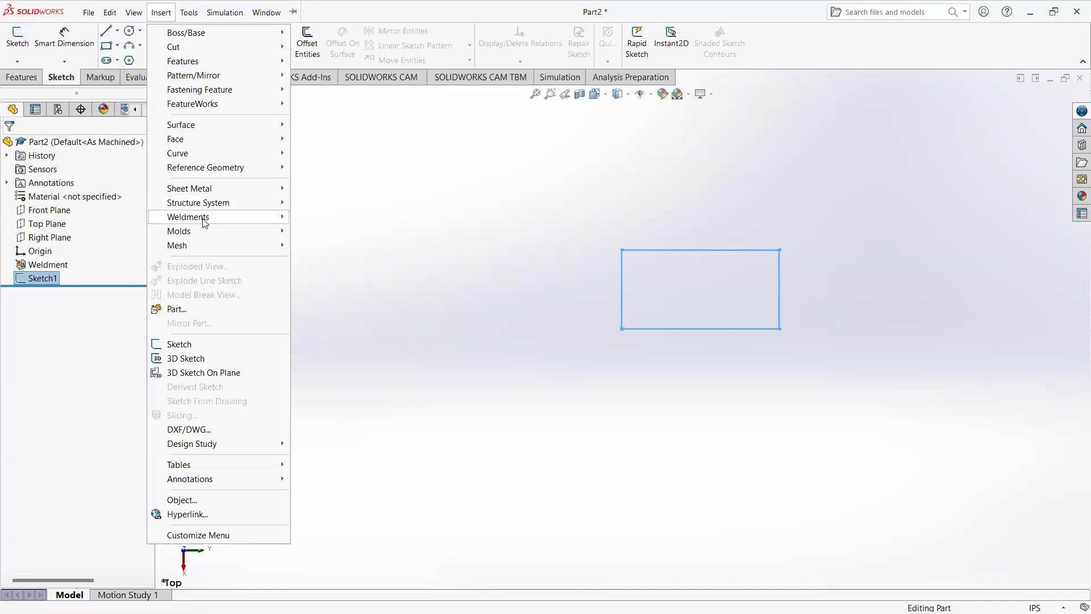
pyautogui.moveTo(205, 223)
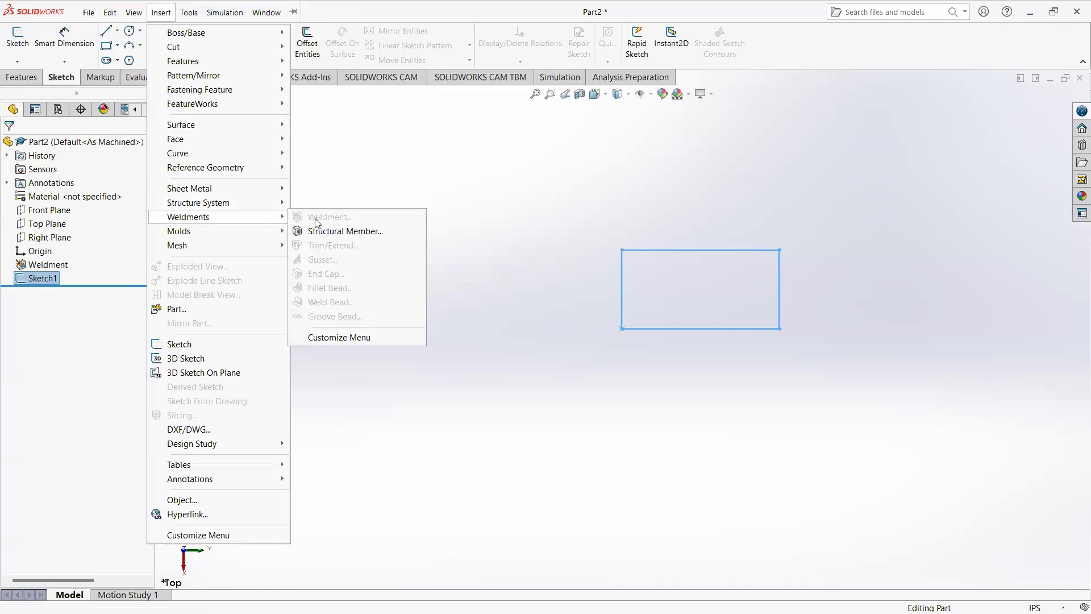
pyautogui.click(342, 238)
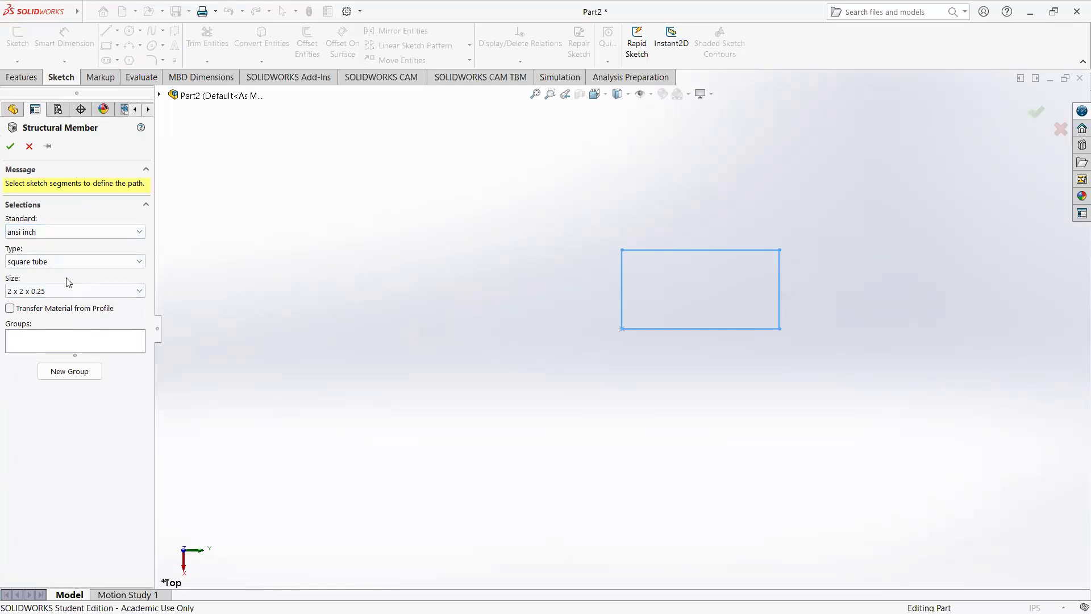
pyautogui.click(60, 232)
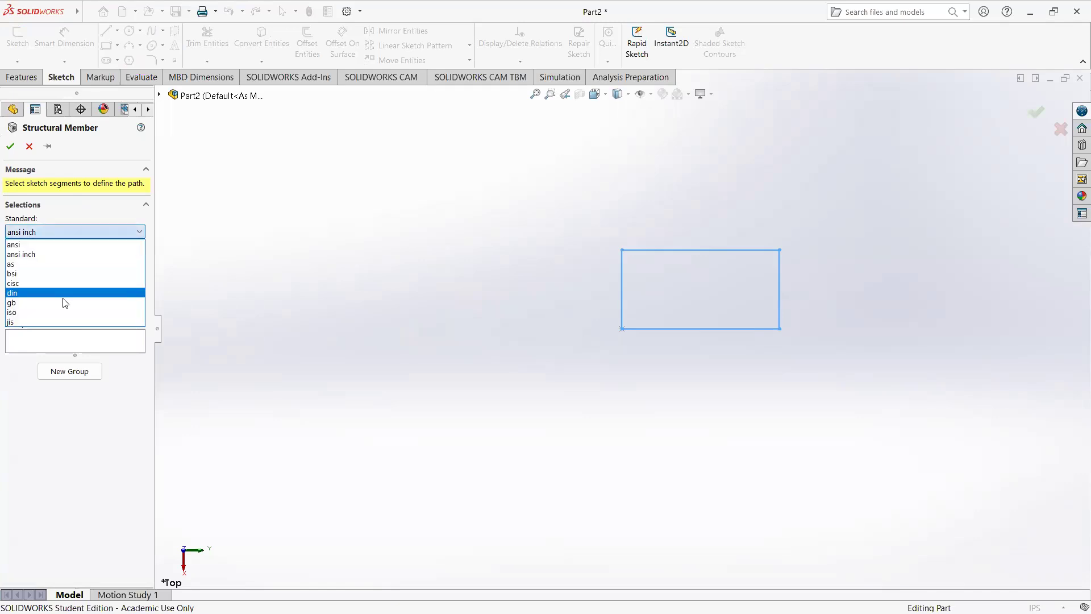
pyautogui.click(49, 259)
# Step: Examine the sizes offered for the angle iron, square tube and rectangular tube profile types
pyautogui.click(63, 262)
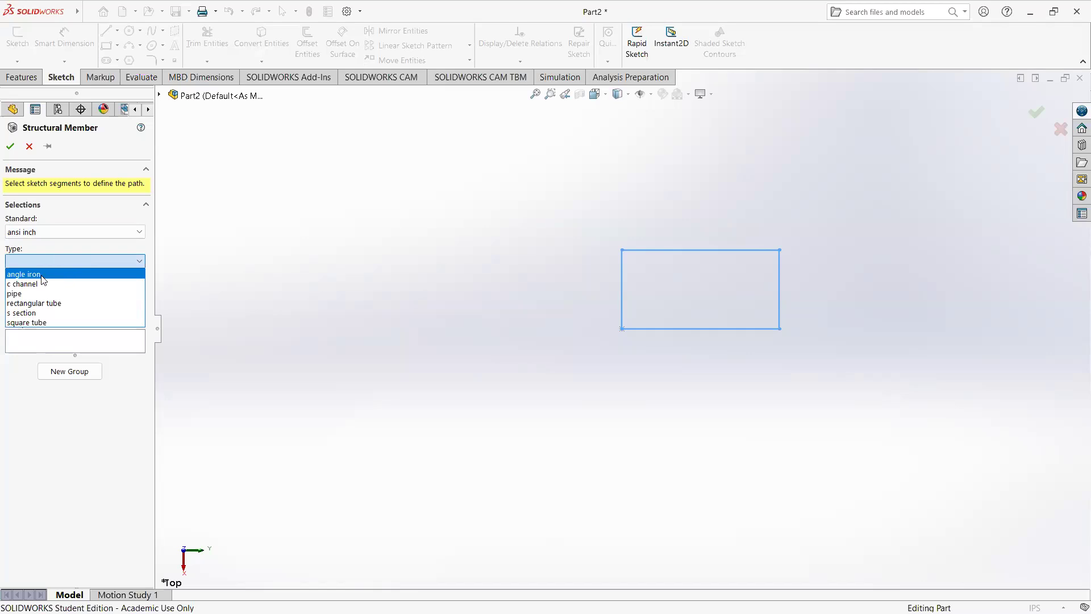
pyautogui.click(42, 277)
pyautogui.click(65, 291)
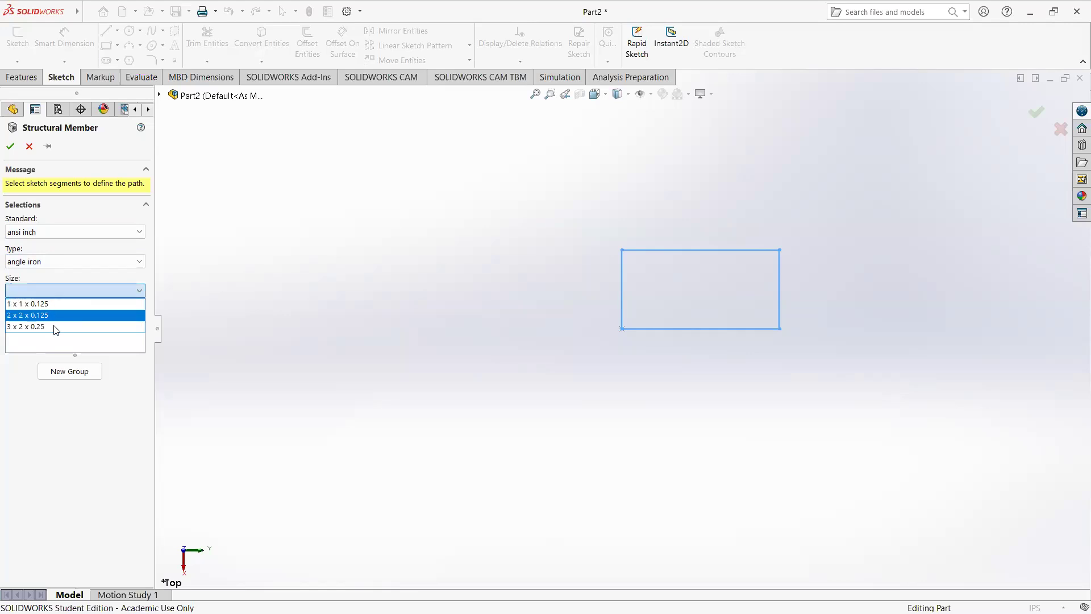
pyautogui.click(68, 267)
pyautogui.click(68, 267)
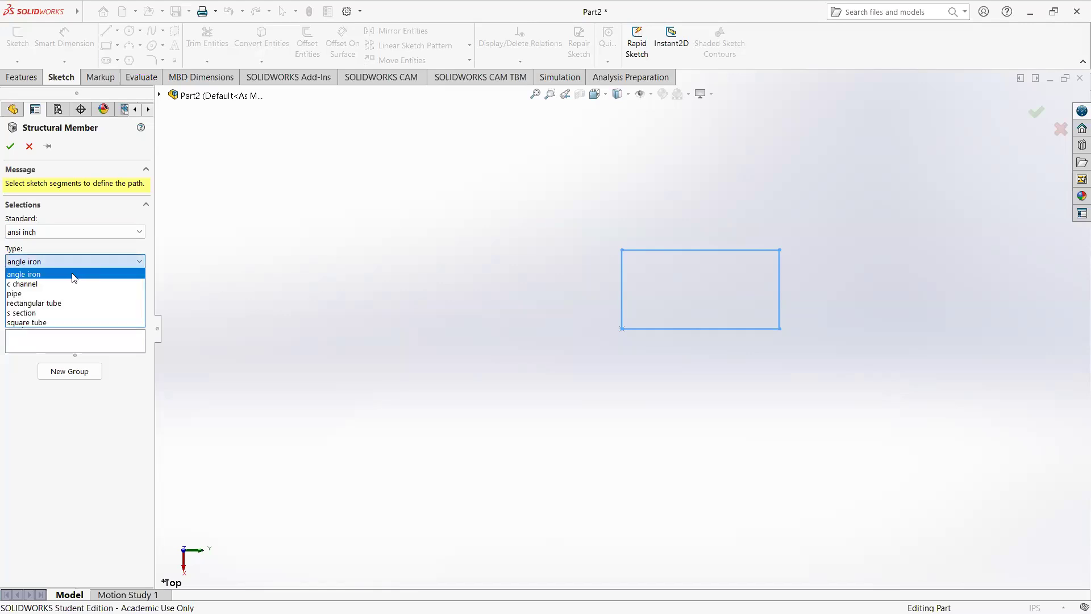
pyautogui.click(60, 322)
pyautogui.click(106, 291)
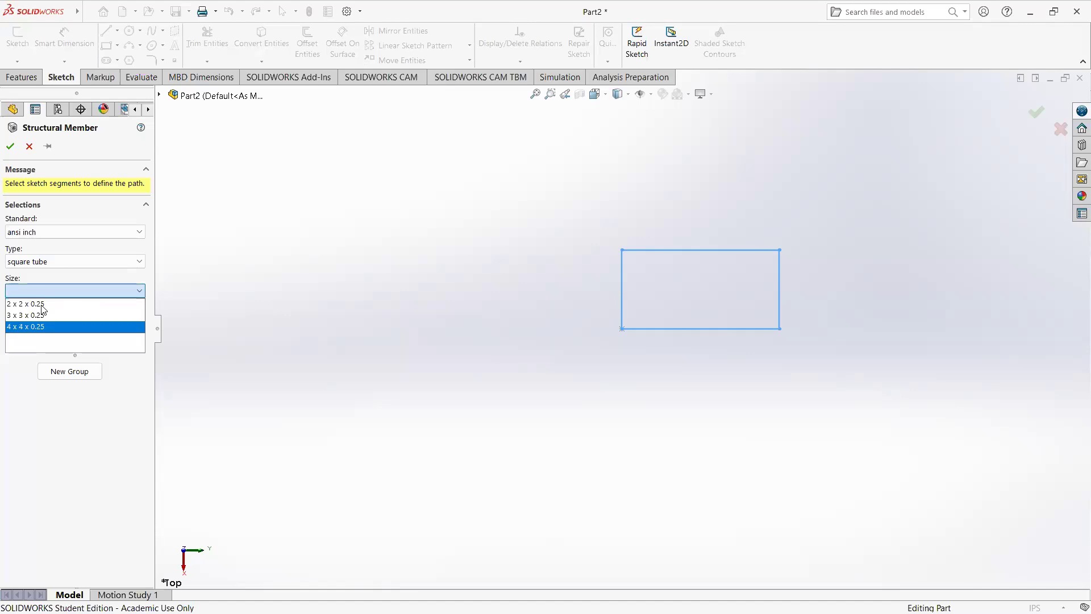
pyautogui.click(84, 263)
pyautogui.click(84, 263)
pyautogui.click(52, 292)
pyautogui.click(51, 290)
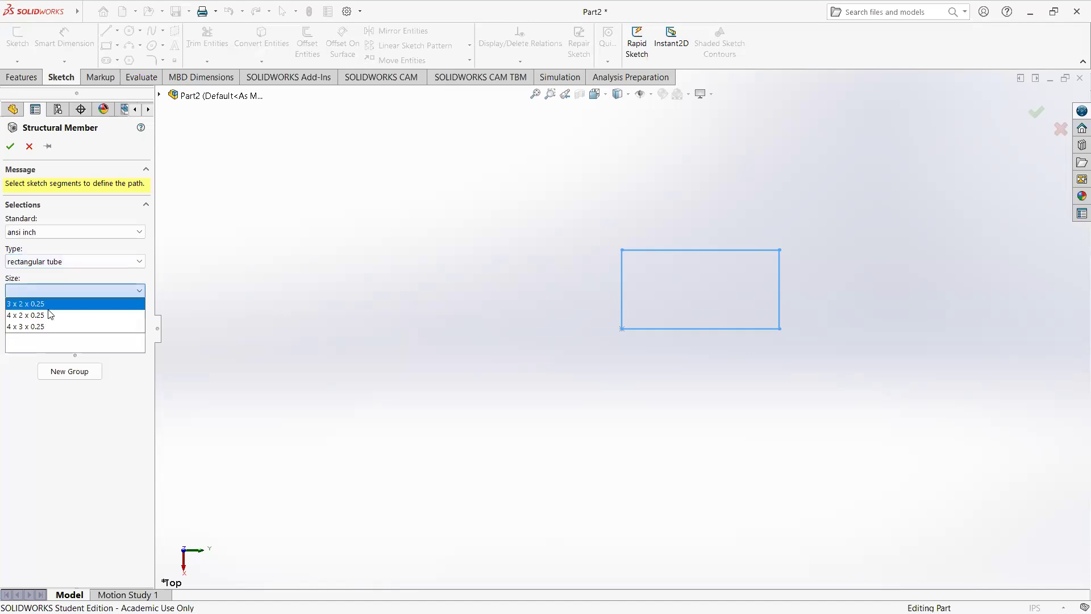
pyautogui.click(68, 268)
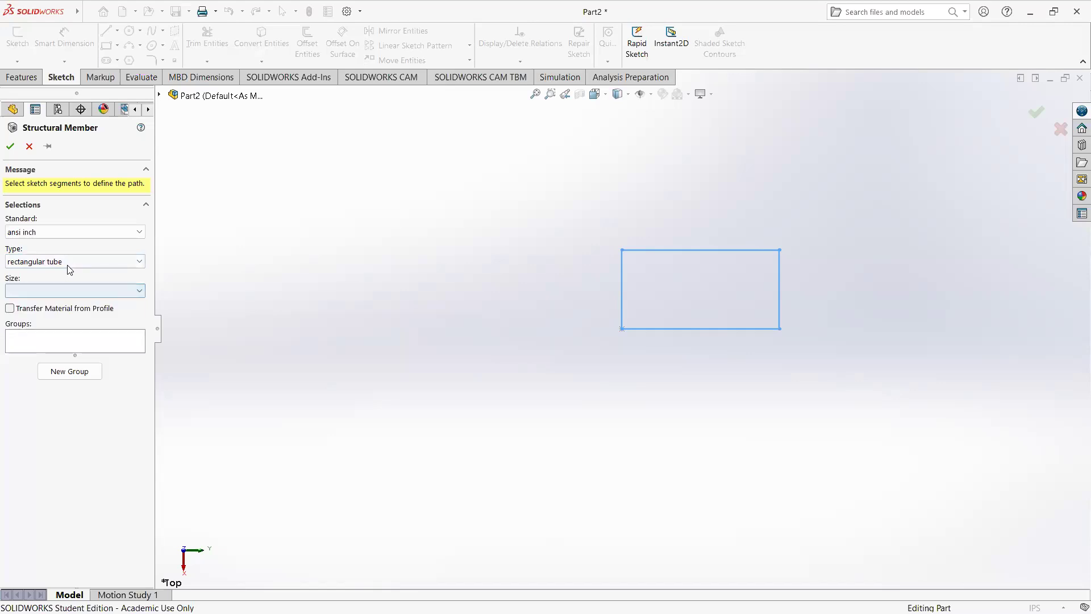
# Step: Set the profile to square tube, 2 x 2 x 0.25, and pick the rectangle's left short edge as the first path segment
pyautogui.click(69, 264)
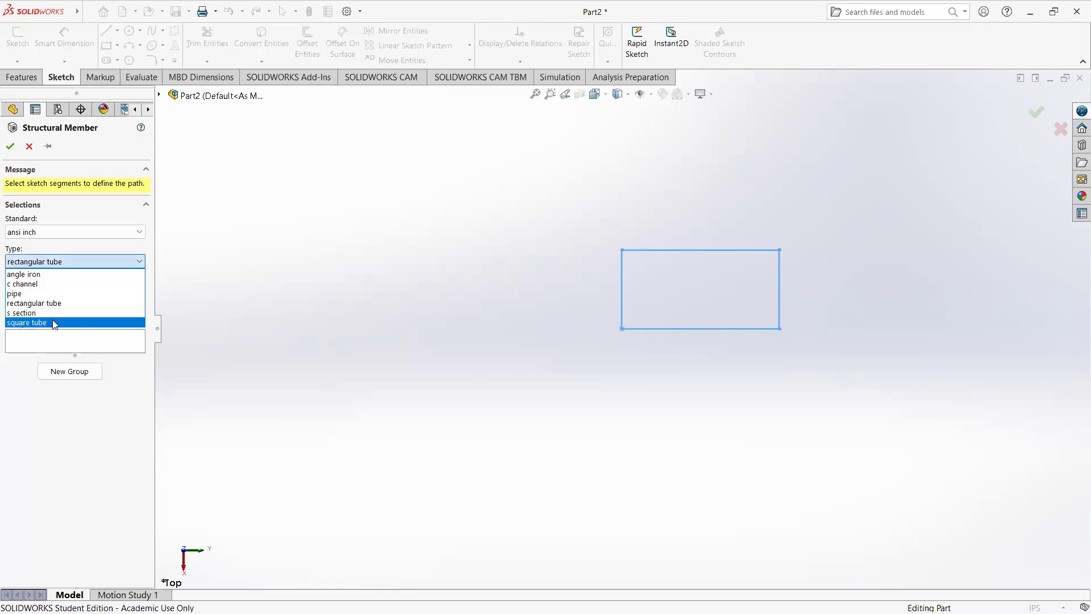
pyautogui.click(52, 323)
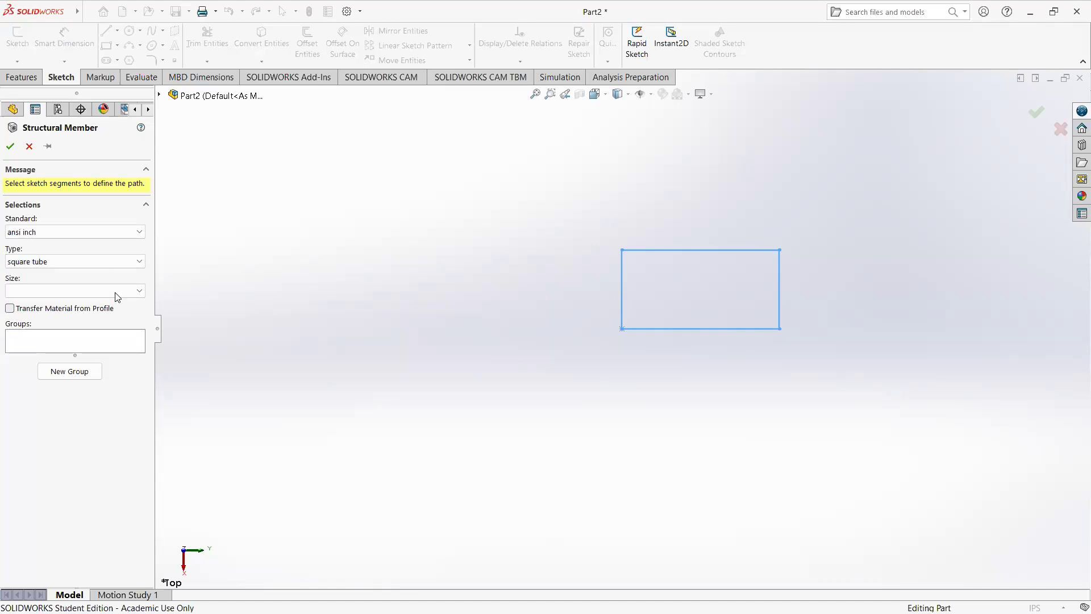
pyautogui.click(119, 292)
pyautogui.click(86, 303)
pyautogui.click(62, 347)
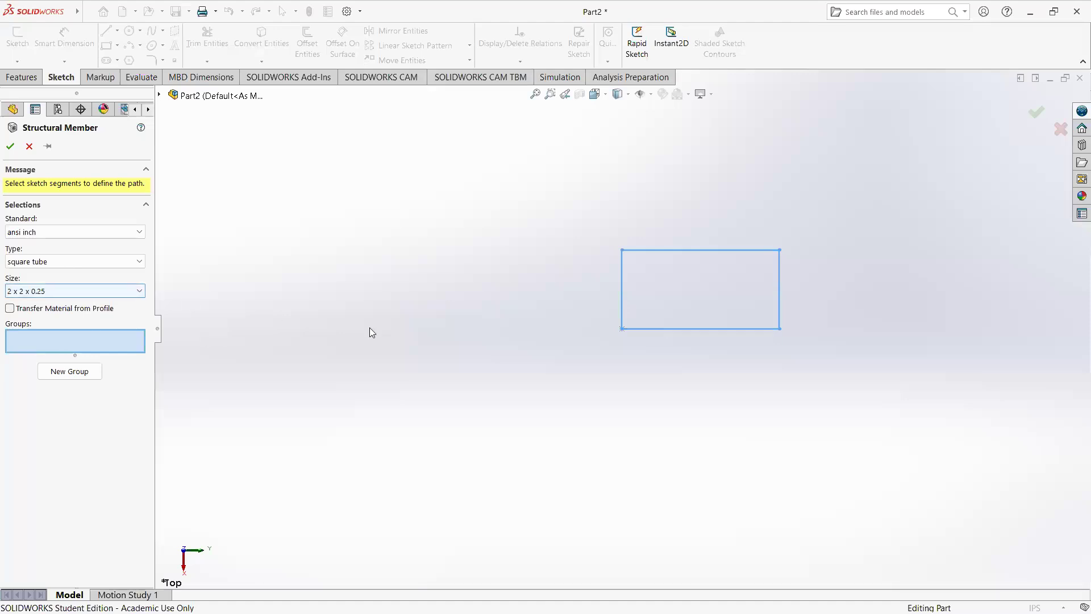
pyautogui.click(624, 297)
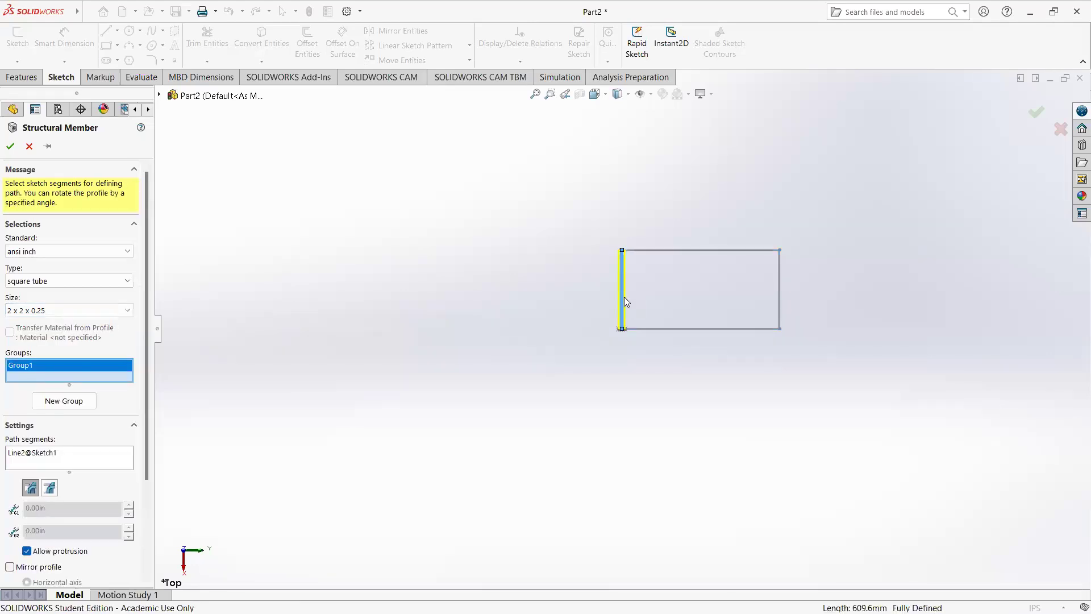
# Step: Inspect the previewed tube and its cross-section at the lower end of the path segment
pyautogui.scroll(-8, 625, 288)
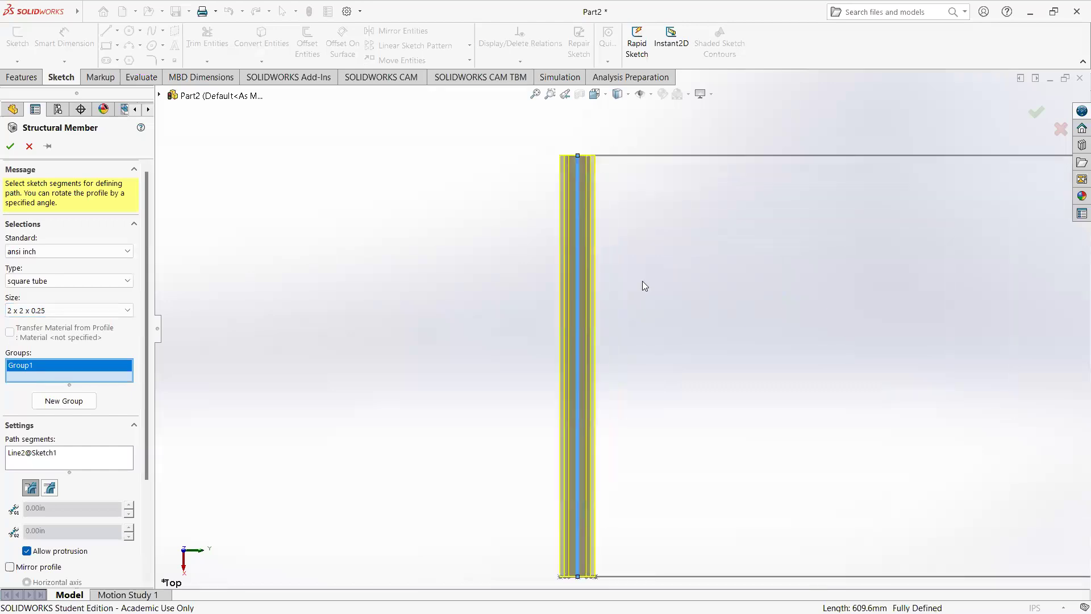
pyautogui.scroll(3, 636, 341)
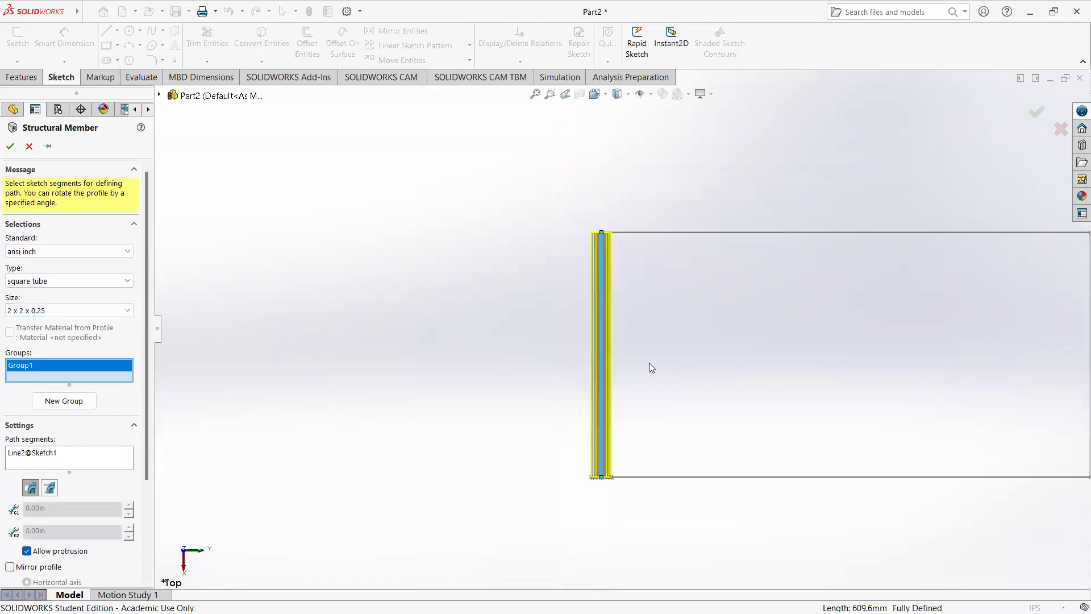
pyautogui.moveTo(645, 308); pyautogui.dragTo(594, 338, button='middle')
pyautogui.scroll(-2, 593, 338)
pyautogui.scroll(-4, 562, 472)
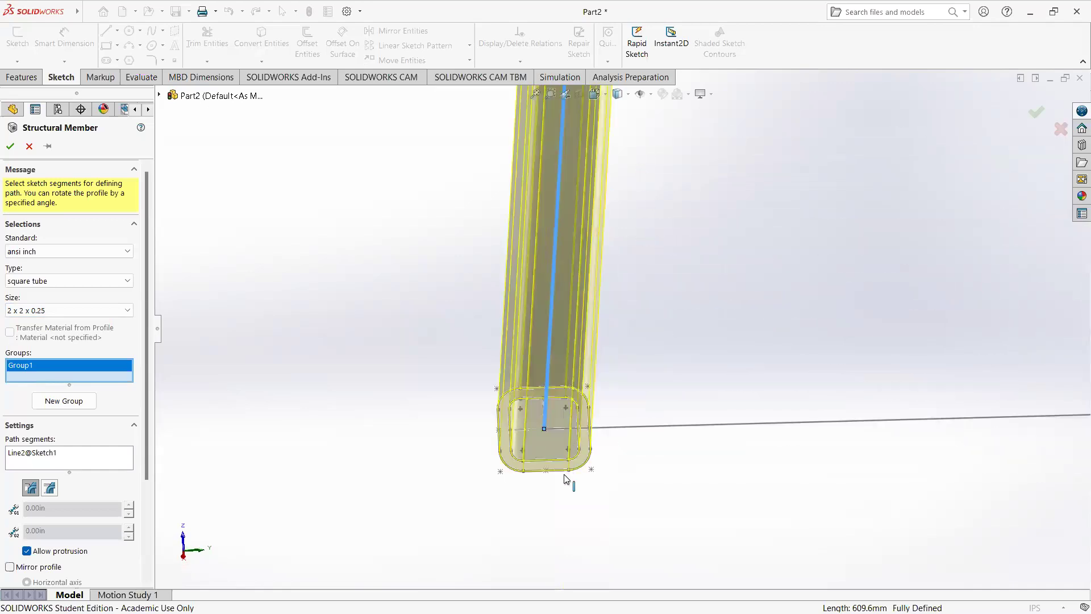
pyautogui.scroll(-2, 545, 468)
pyautogui.scroll(-4, 545, 458)
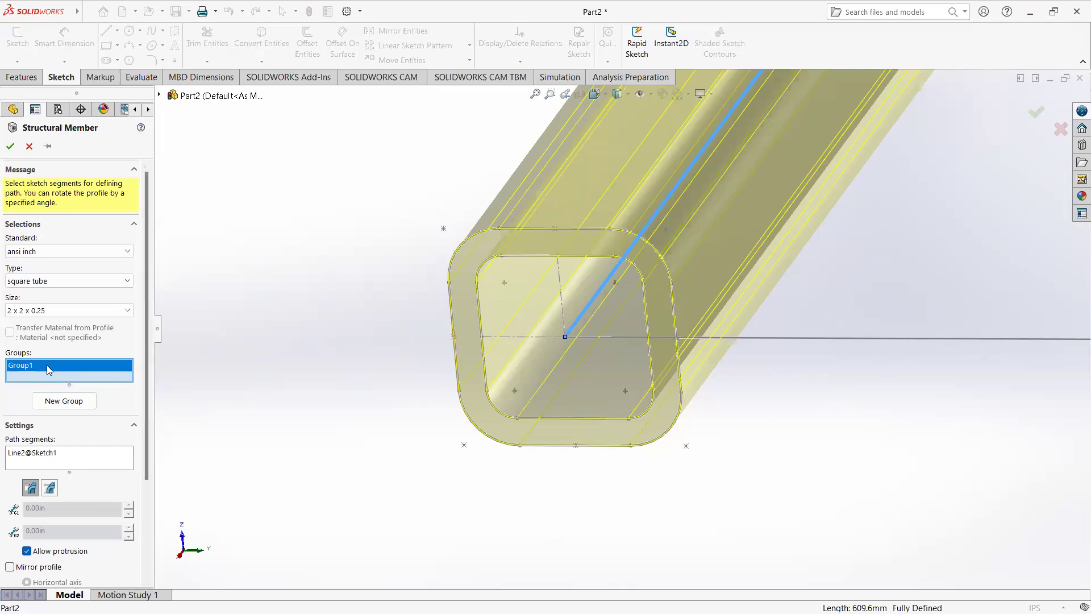
# Step: Add the adjoining 48 in upper edge of the rectangle to the same group as the second path segment
pyautogui.scroll(-2, 421, 396)
pyautogui.scroll(6, 429, 391)
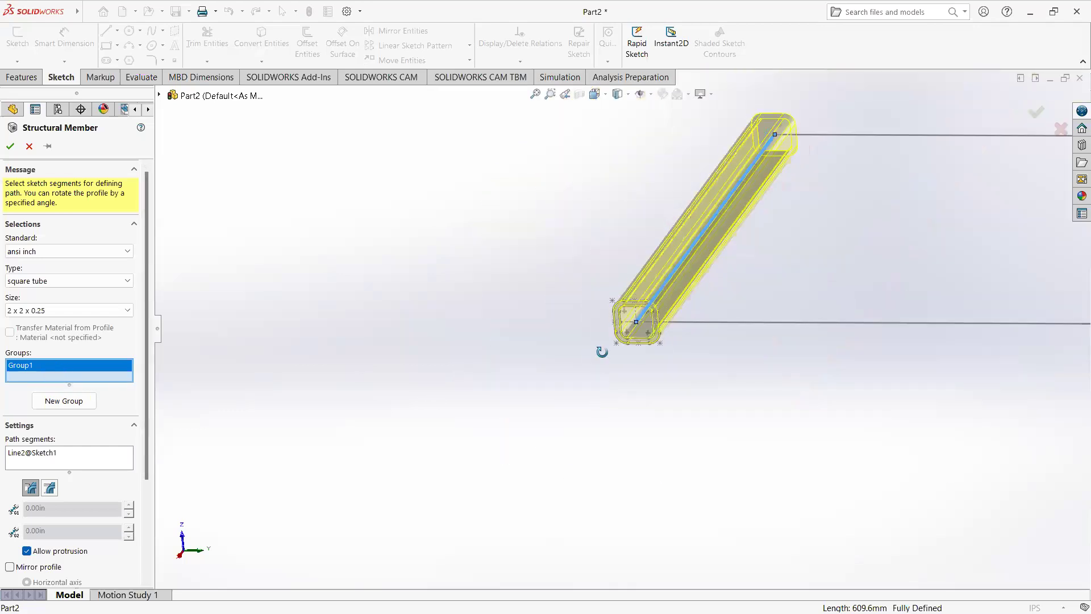
pyautogui.moveTo(602, 352); pyautogui.dragTo(607, 392, button='middle')
pyautogui.scroll(3, 607, 392)
pyautogui.scroll(-3, 812, 202)
pyautogui.scroll(-3, 618, 201)
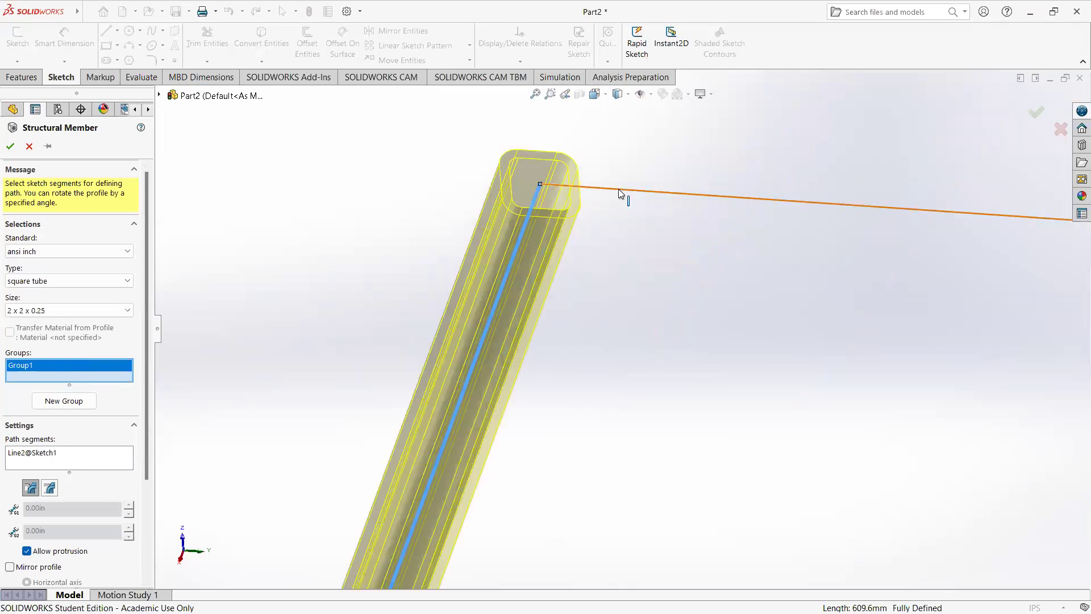
pyautogui.click(618, 189)
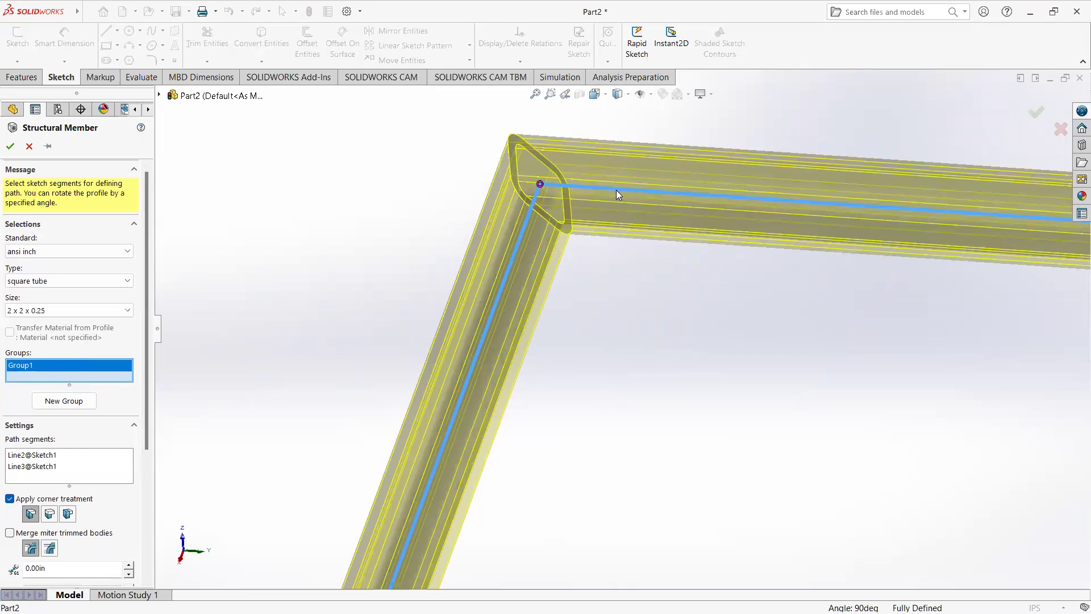
# Step: Try the End Butt1 corner treatment and the alternative butt treatment on the corner between the two path segments
pyautogui.moveTo(596, 252); pyautogui.dragTo(596, 272, button='middle')
pyautogui.scroll(5, 597, 311)
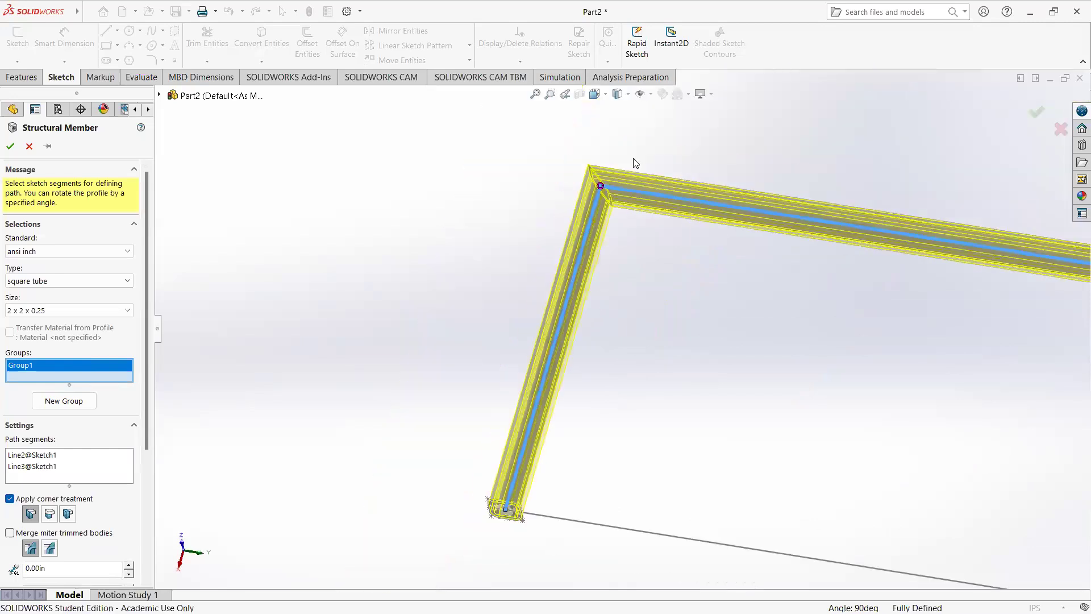
pyautogui.scroll(-6, 594, 328)
pyautogui.moveTo(577, 350); pyautogui.dragTo(603, 299, button='middle')
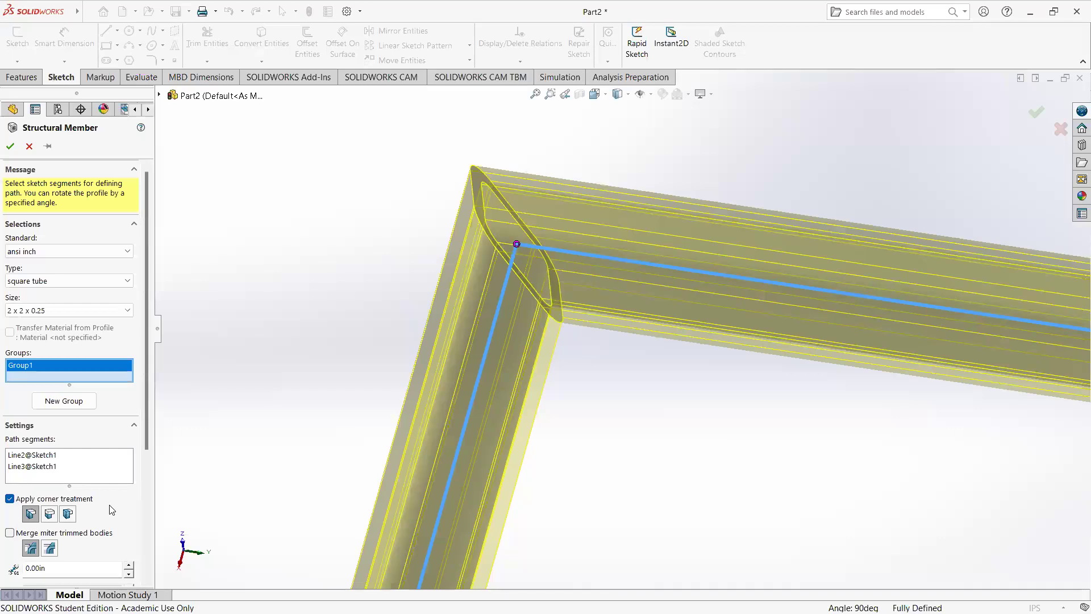
pyautogui.scroll(-3, 112, 507)
pyautogui.scroll(-2, 111, 506)
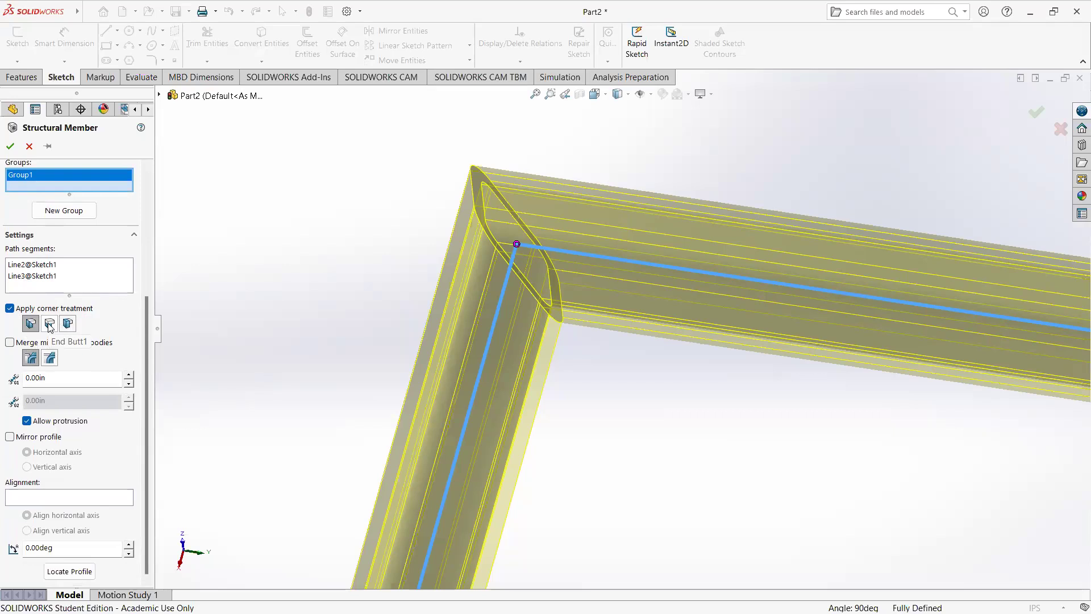
pyautogui.click(49, 323)
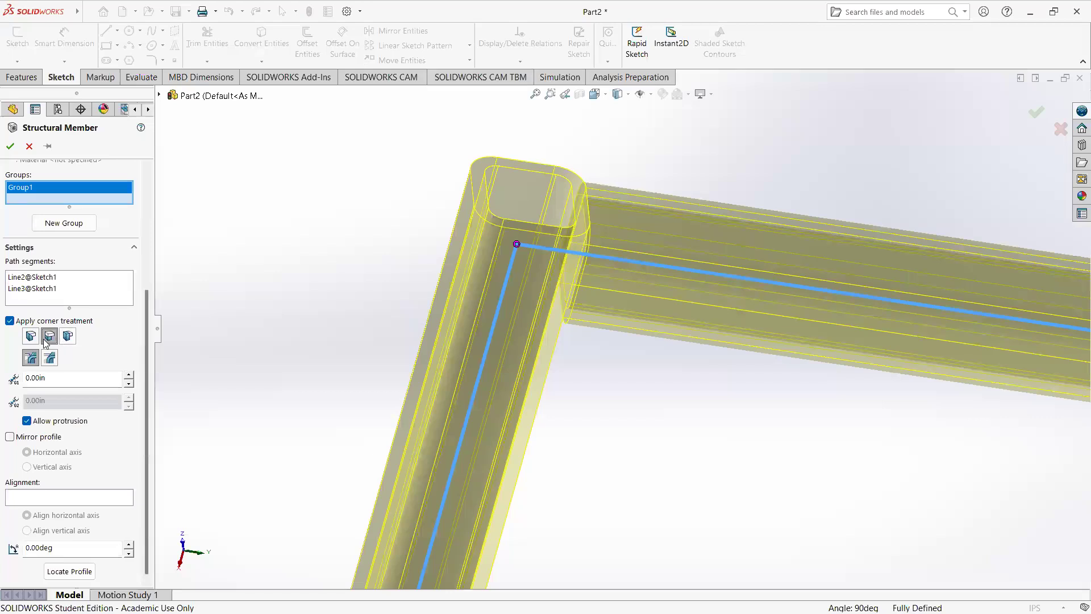
pyautogui.click(68, 338)
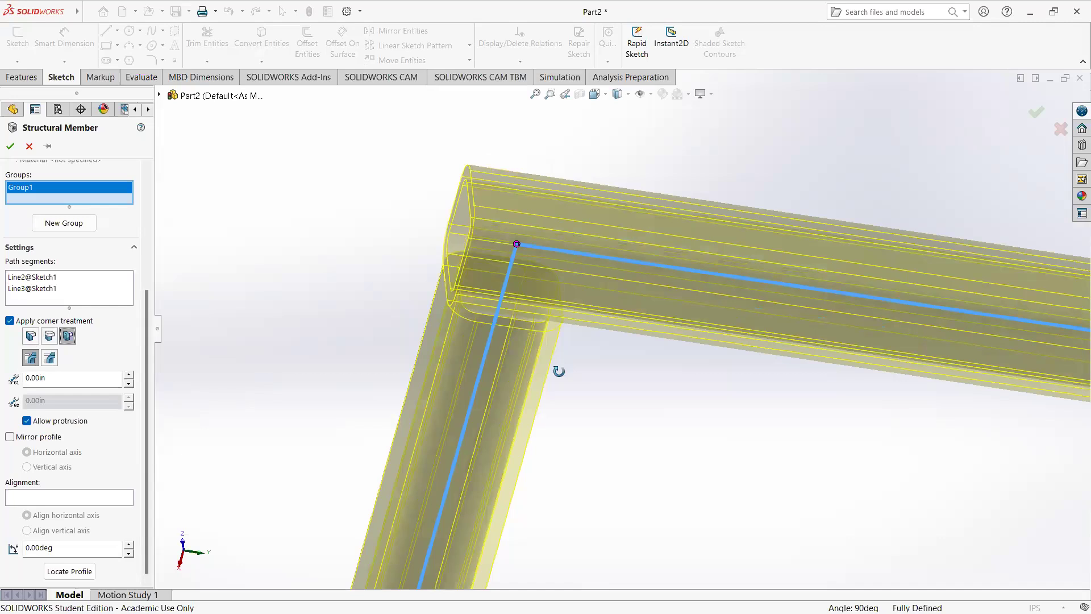
pyautogui.moveTo(558, 370); pyautogui.dragTo(561, 405, button='middle')
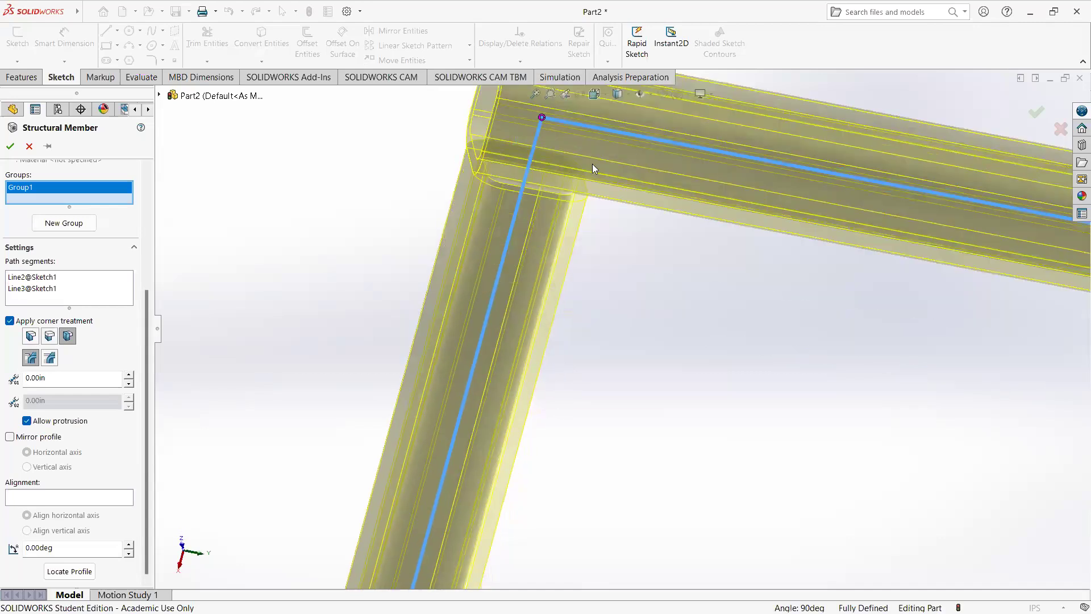
pyautogui.scroll(5, 365, 266)
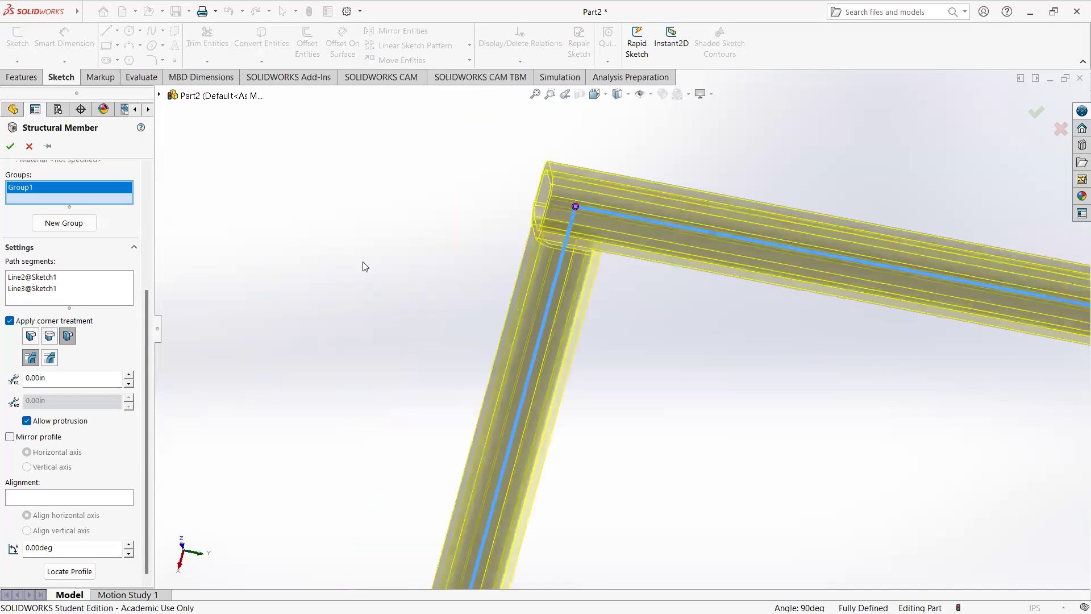
# Step: Add the rectangle's remaining short edge and lower long edge to the group, closing the path
pyautogui.scroll(-4, 964, 397)
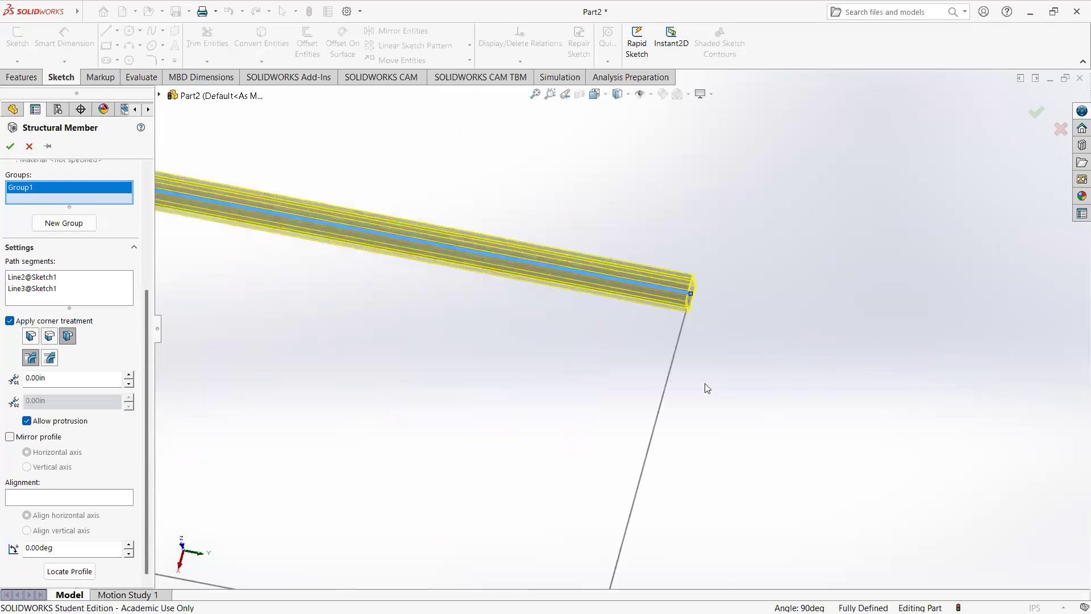
pyautogui.click(673, 371)
pyautogui.scroll(-2, 645, 342)
pyautogui.scroll(3, 644, 341)
pyautogui.scroll(3, 644, 341)
pyautogui.scroll(-3, 630, 301)
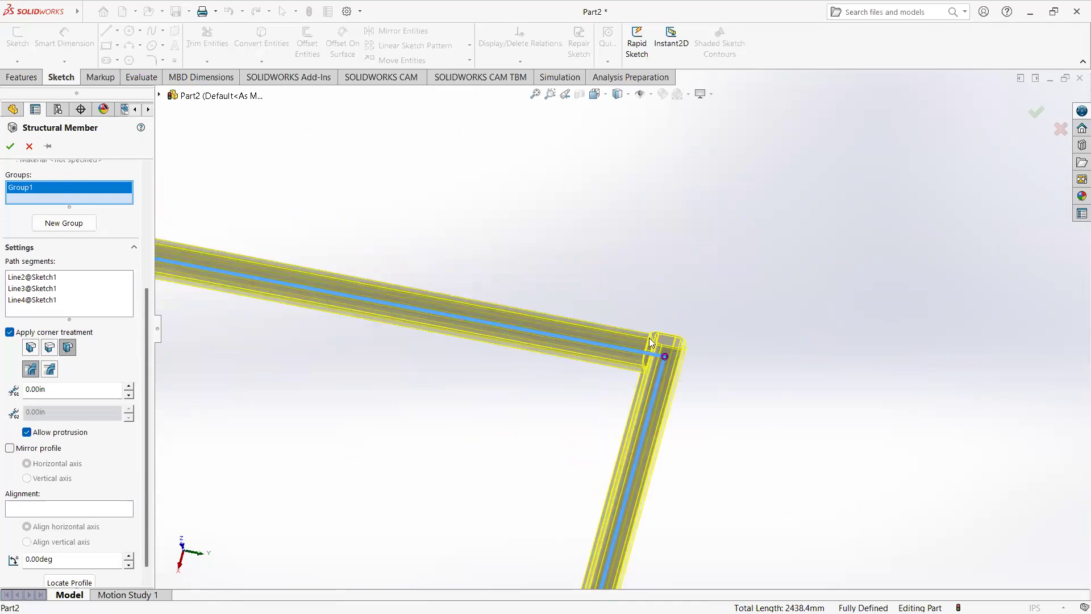
pyautogui.scroll(4, 651, 340)
pyautogui.click(546, 559)
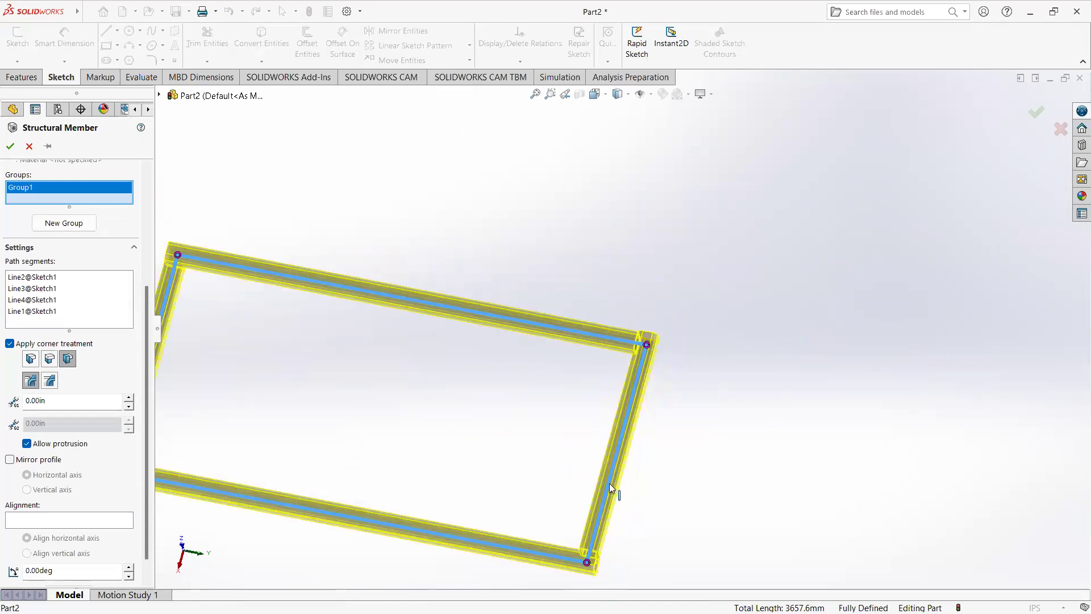
# Step: Compare both butt treatments at the frame's corners and set the corner treatment to miter
pyautogui.scroll(-3, 625, 515)
pyautogui.scroll(5, 626, 516)
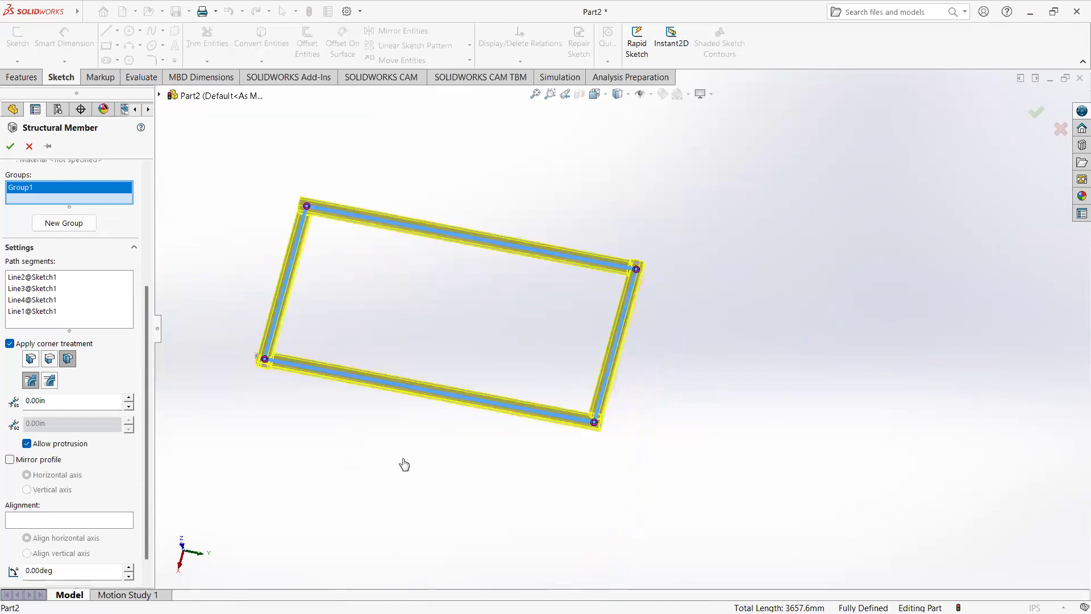
pyautogui.scroll(-4, 290, 373)
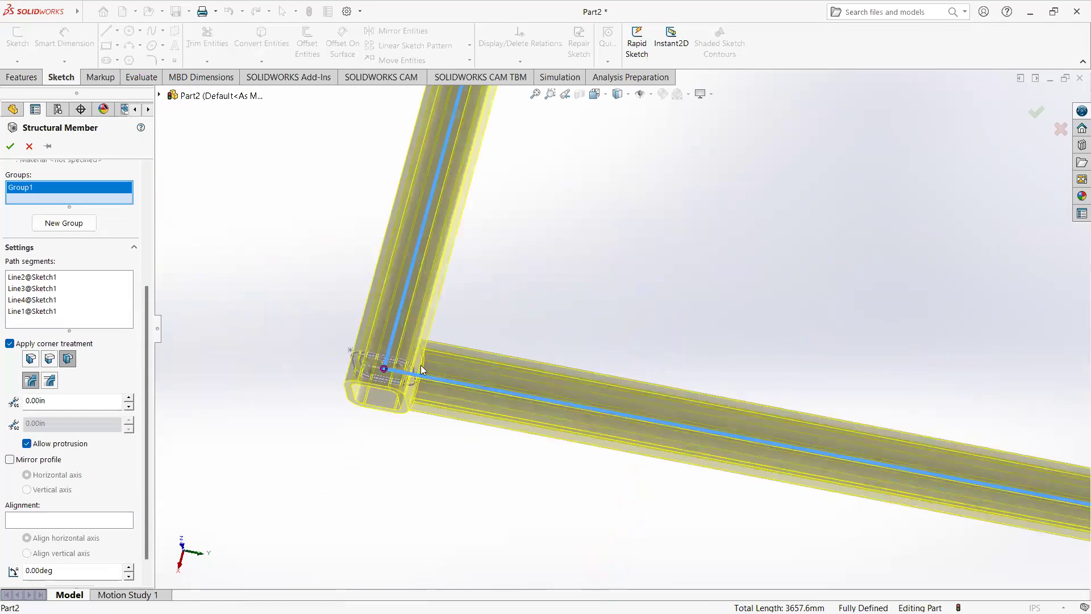
pyautogui.scroll(3, 549, 333)
pyautogui.scroll(2, 624, 276)
pyautogui.scroll(-2, 623, 276)
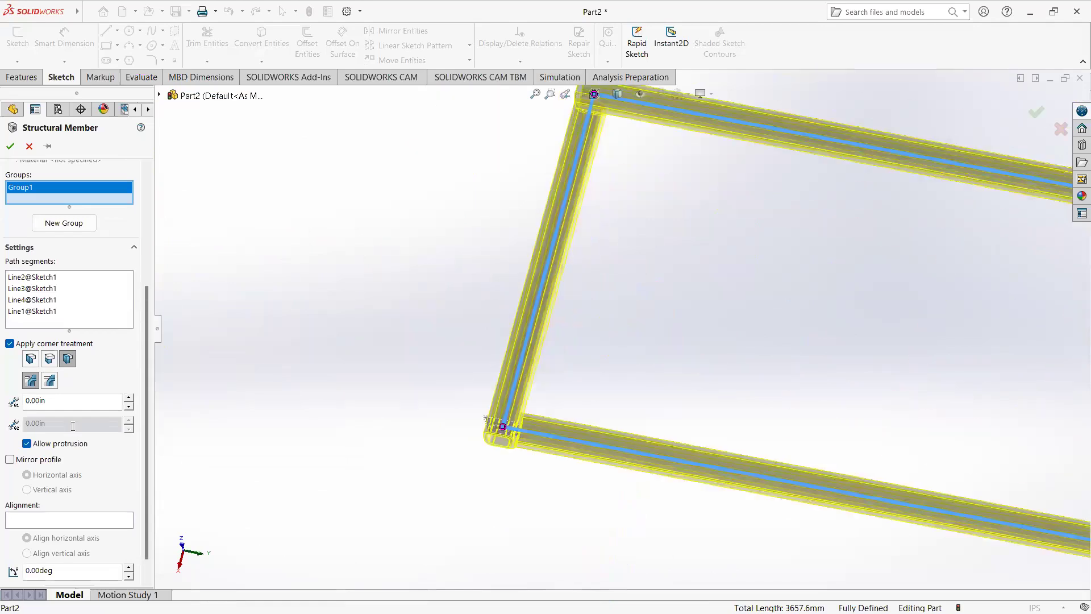
pyautogui.click(50, 365)
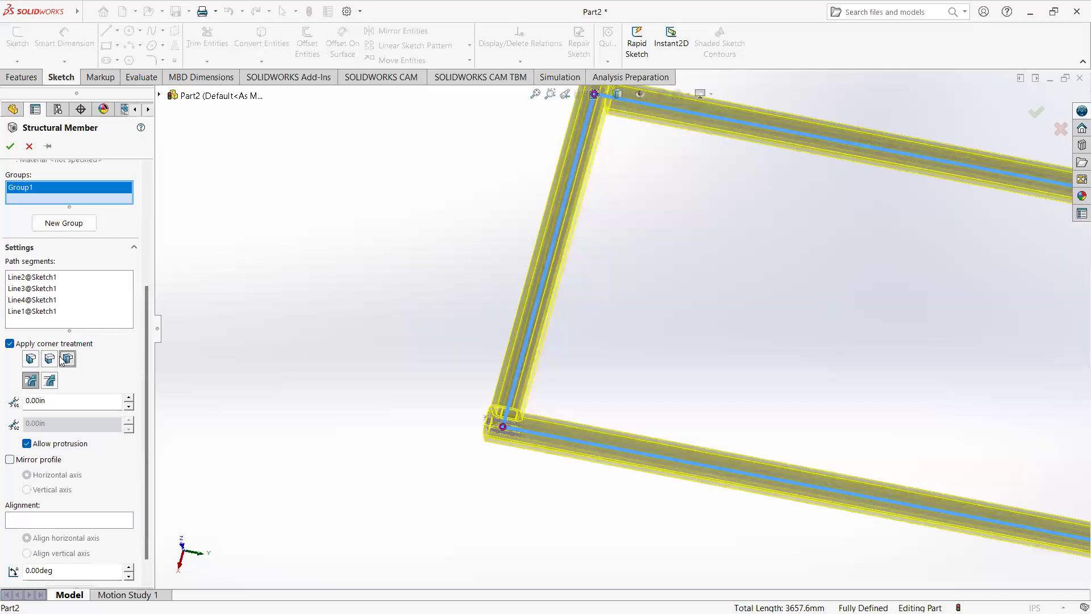
pyautogui.click(71, 359)
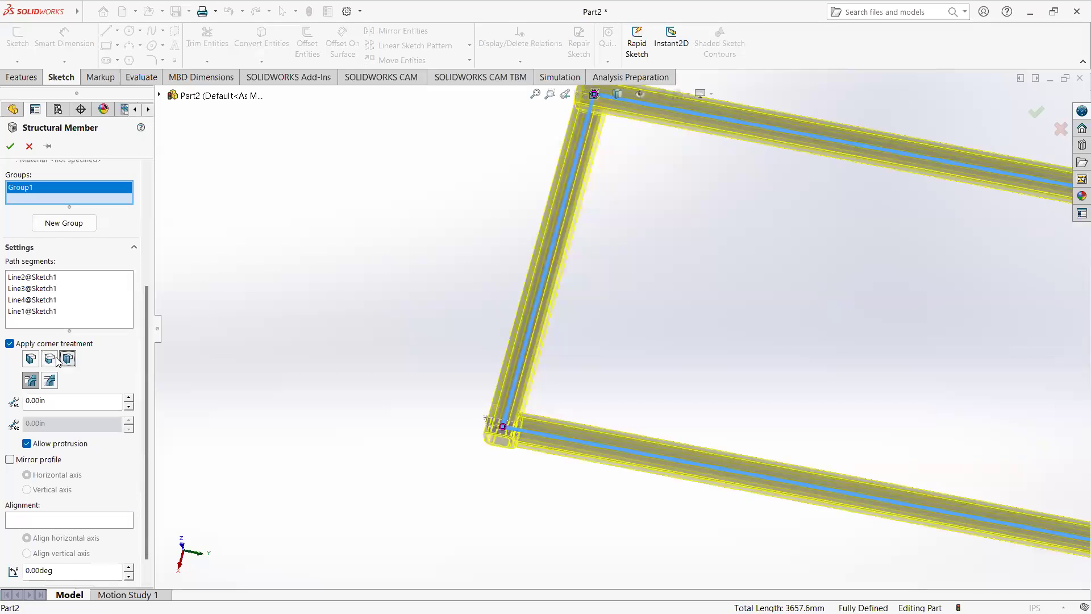
pyautogui.click(32, 359)
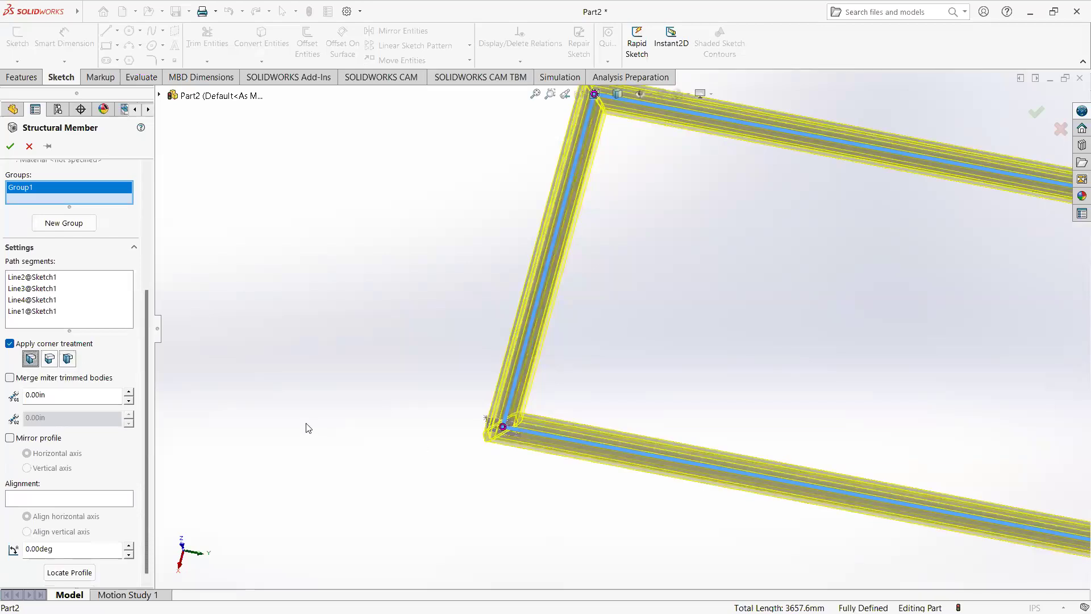
# Step: Zoom in on the mitered corner and try the option to merge miter trimmed bodies
pyautogui.scroll(4, 305, 423)
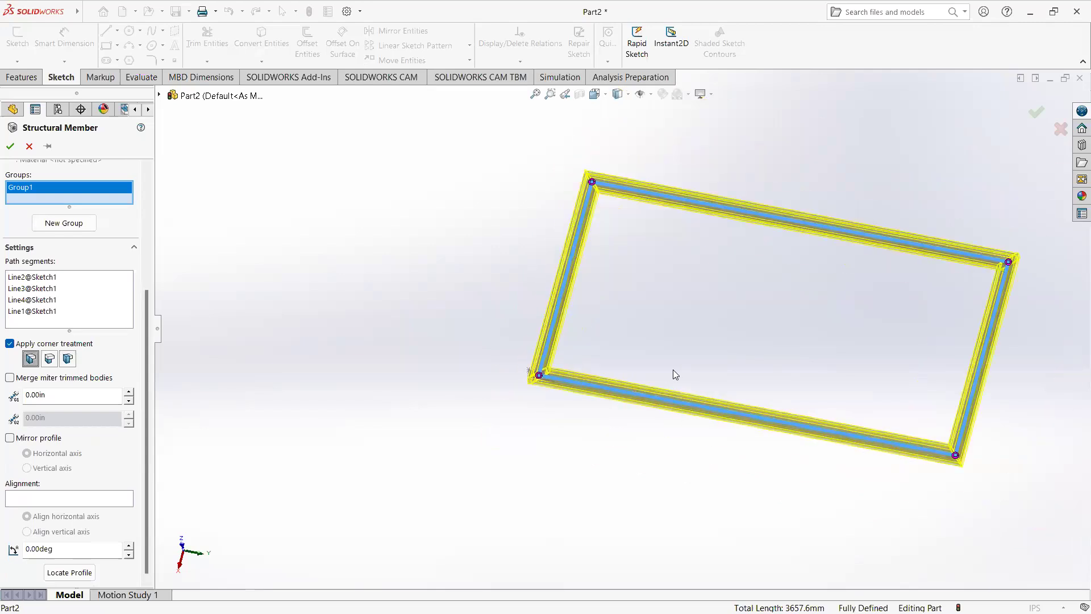
pyautogui.scroll(-5, 457, 365)
pyautogui.scroll(-2, 453, 356)
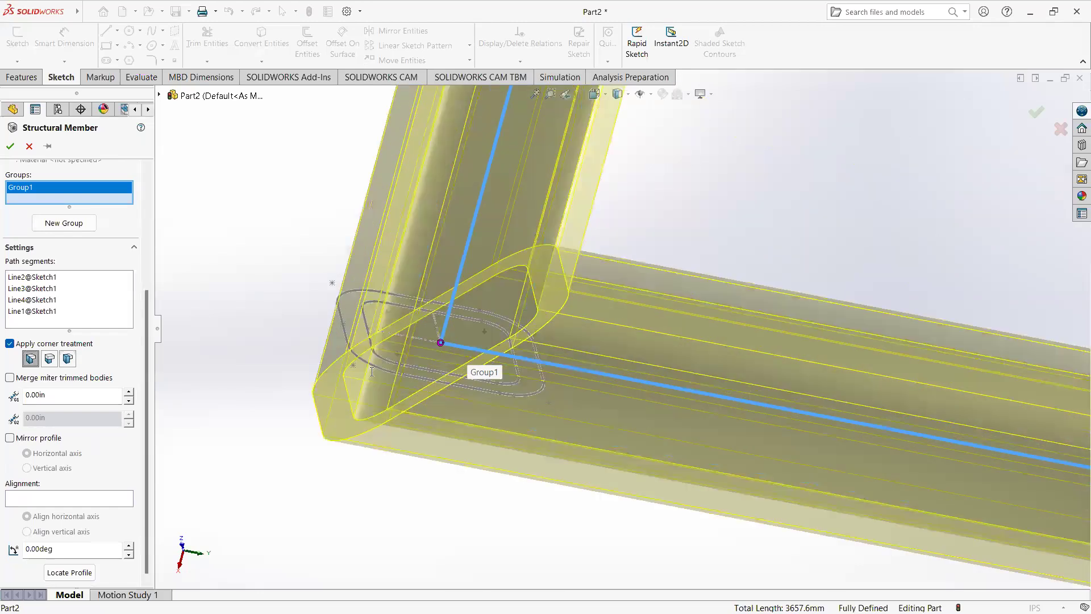
pyautogui.click(10, 378)
pyautogui.click(10, 377)
pyautogui.scroll(6, 318, 446)
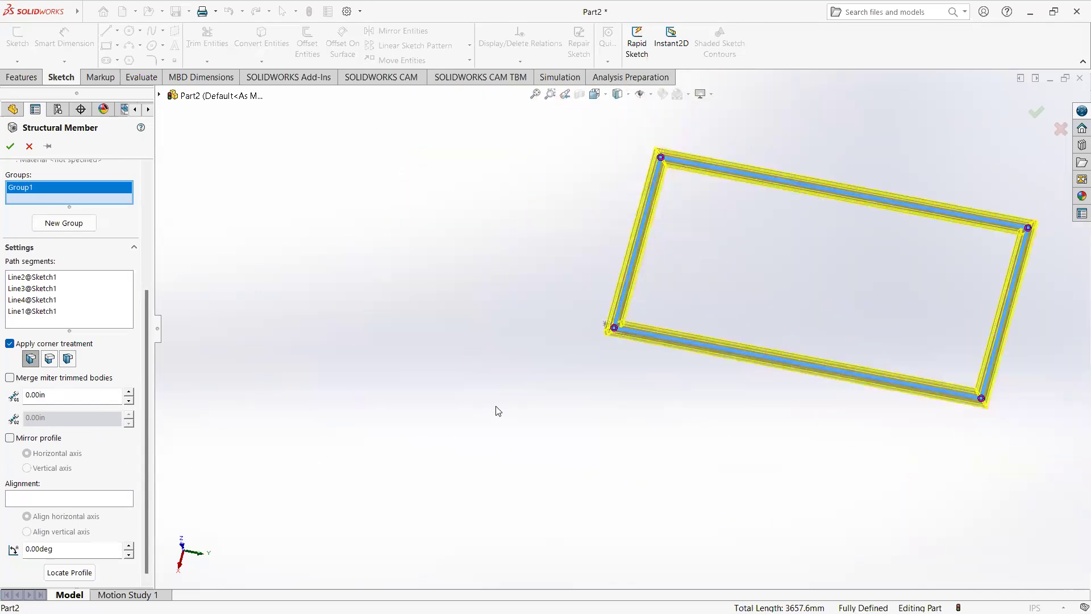
# Step: Create the 2 x 2 x 0.25 square tube structural member along all four rectangle edges
pyautogui.moveTo(615, 304); pyautogui.dragTo(594, 387, button='middle')
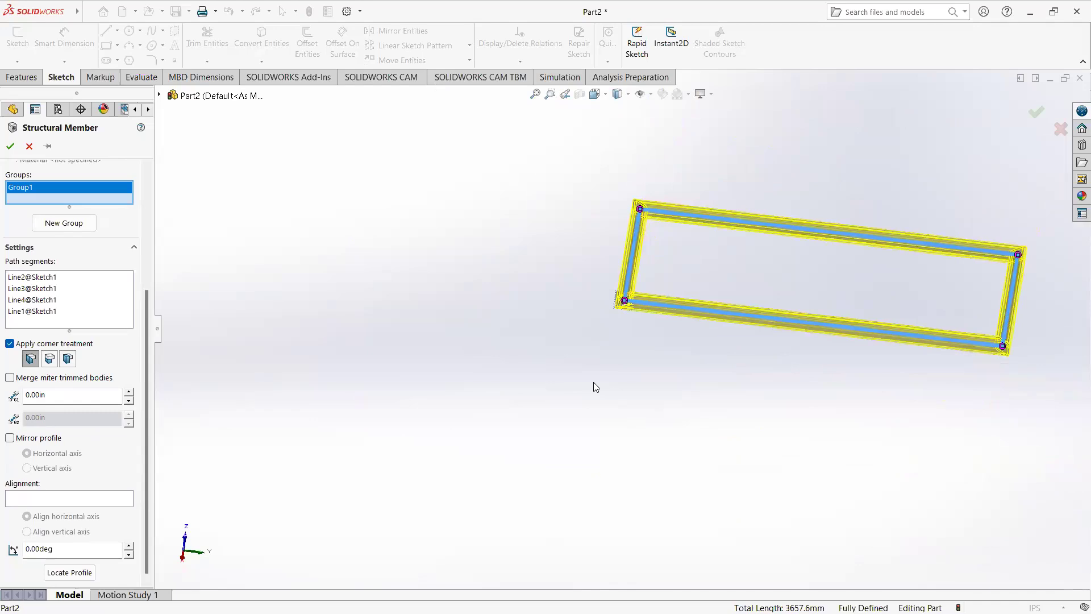
pyautogui.scroll(1, 404, 349)
pyautogui.scroll(2, 625, 315)
pyautogui.scroll(-5, 885, 262)
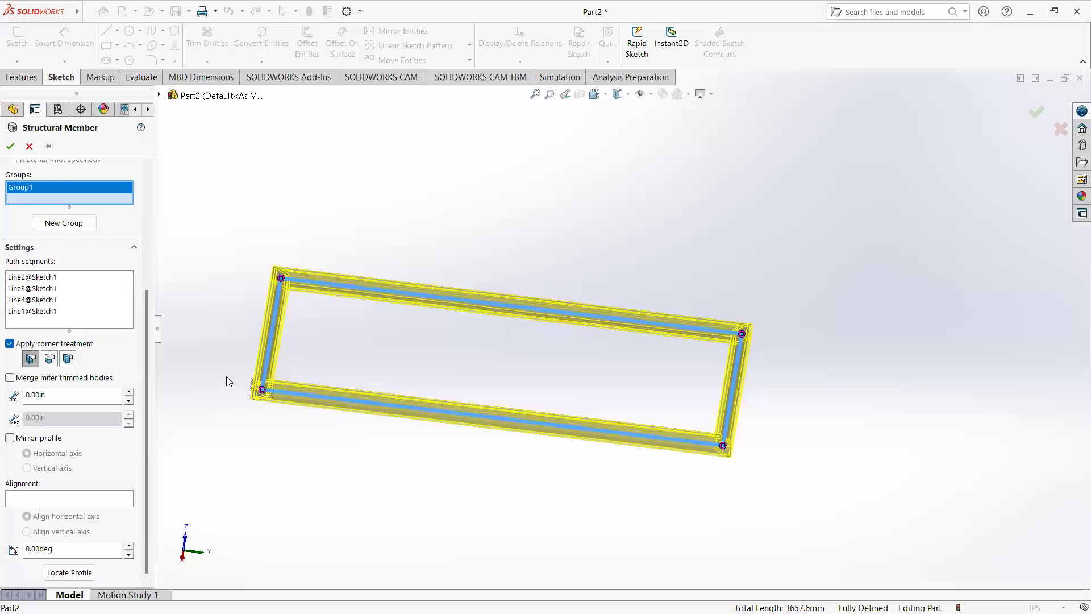
pyautogui.click(1034, 114)
# Step: Inspect the finished frame and its mitered corner joints from several angles
pyautogui.moveTo(391, 326); pyautogui.dragTo(275, 303, button='middle')
pyautogui.scroll(-4, 275, 302)
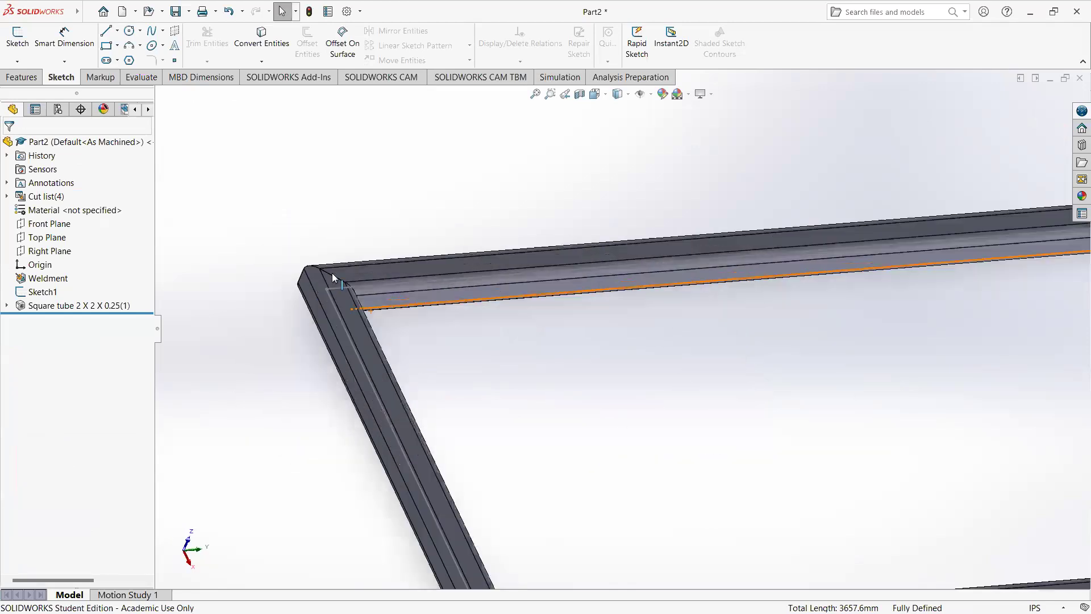
pyautogui.scroll(-4, 332, 273)
pyautogui.scroll(6, 439, 297)
pyautogui.moveTo(463, 309); pyautogui.dragTo(601, 379, button='middle')
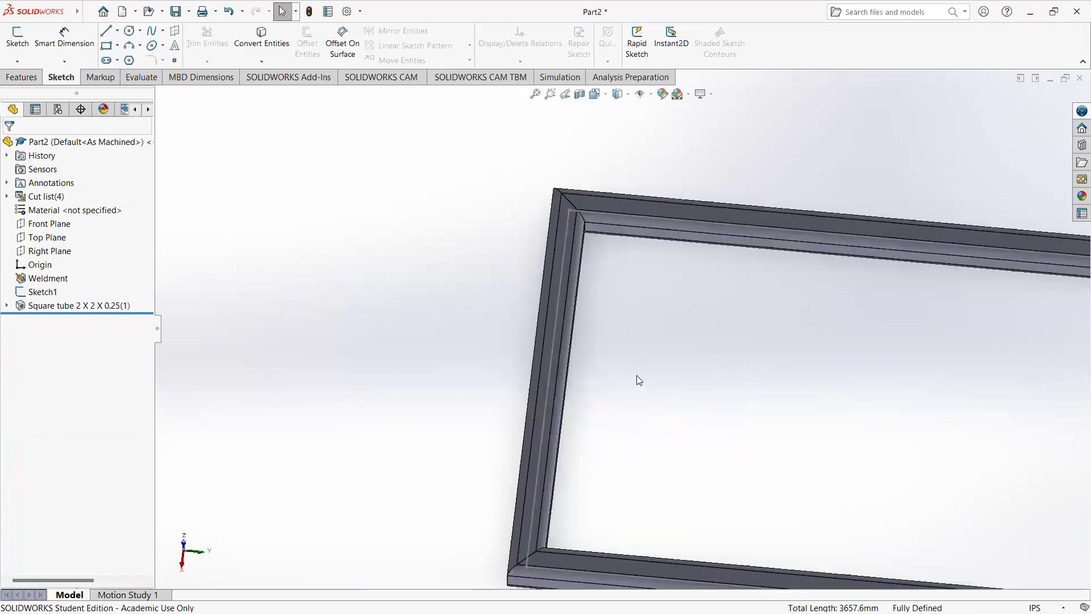
pyautogui.scroll(5, 638, 375)
pyautogui.scroll(-3, 762, 376)
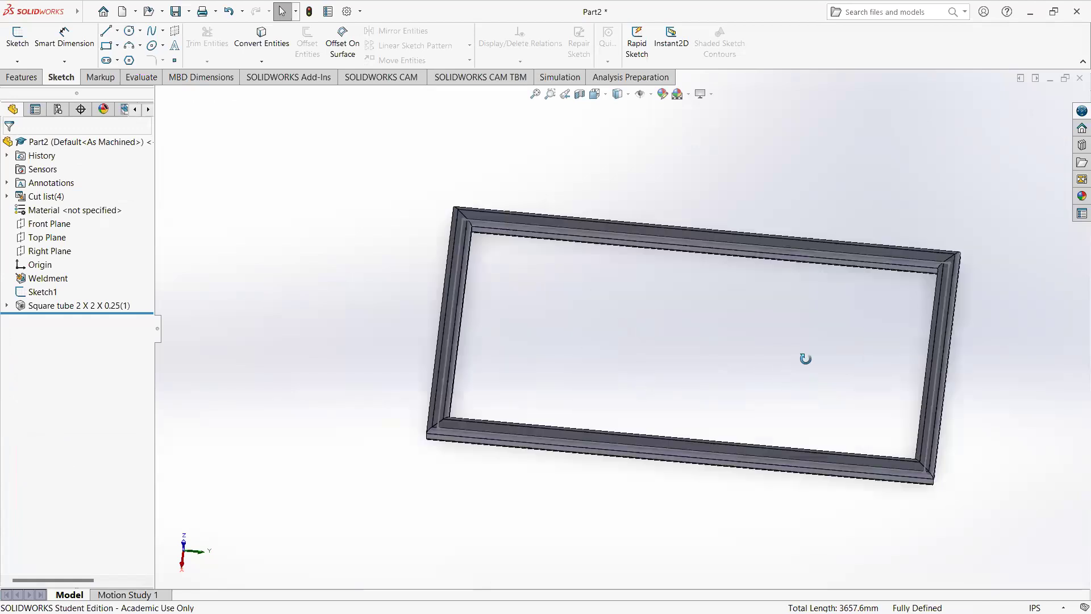
pyautogui.moveTo(805, 359); pyautogui.dragTo(767, 343, button='middle')
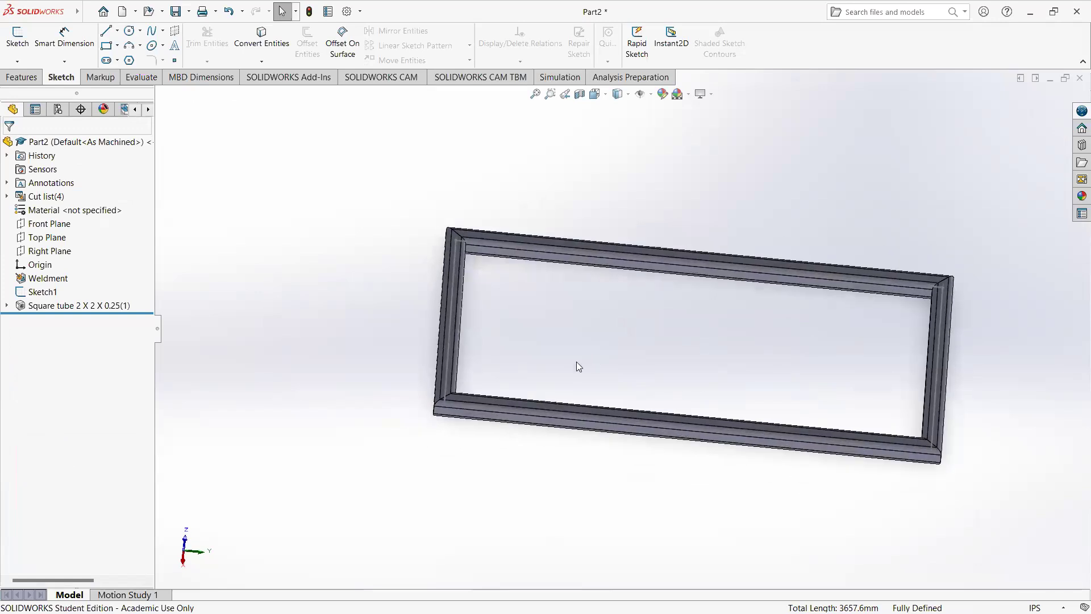
# Step: Measure the distance between the sketch lines inside the frame's two short tubes
pyautogui.moveTo(526, 267); pyautogui.dragTo(502, 288, button='middle')
pyautogui.scroll(-4, 497, 281)
pyautogui.scroll(-2, 482, 271)
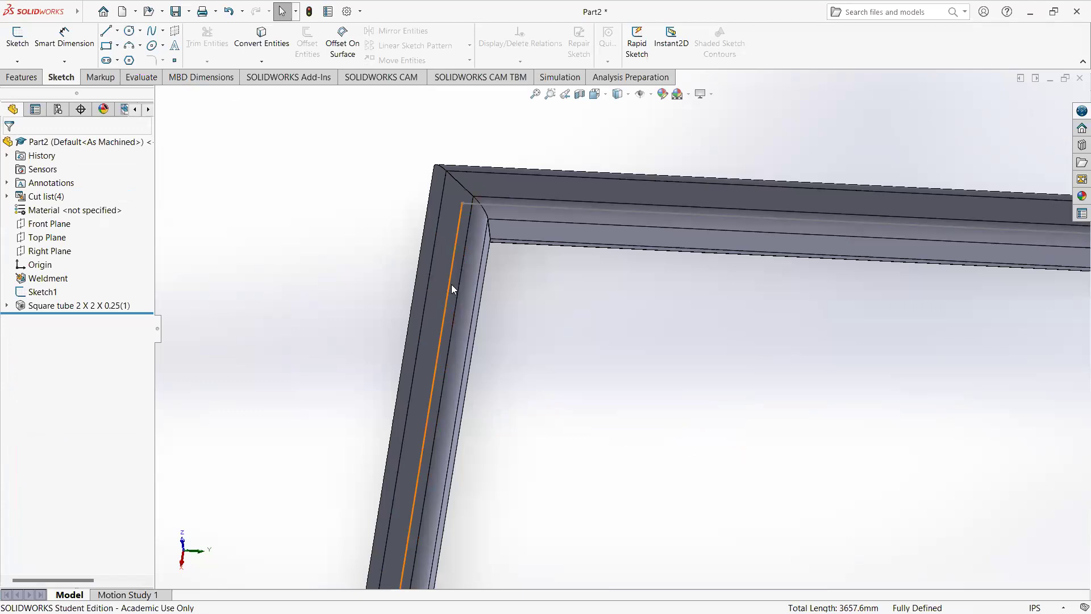
pyautogui.click(451, 285)
pyautogui.scroll(6, 529, 309)
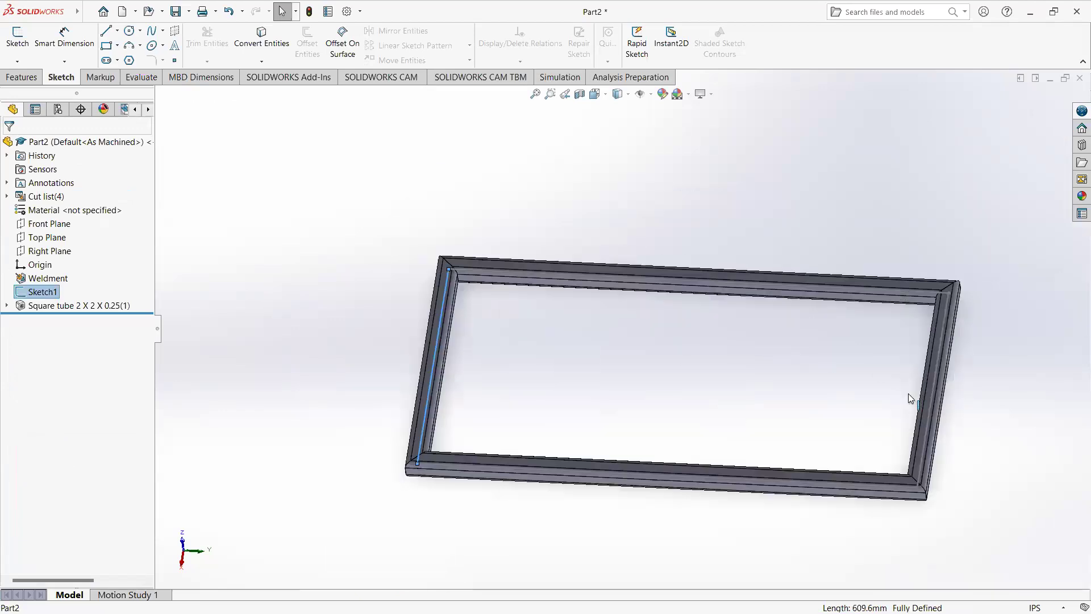
pyautogui.scroll(-5, 960, 316)
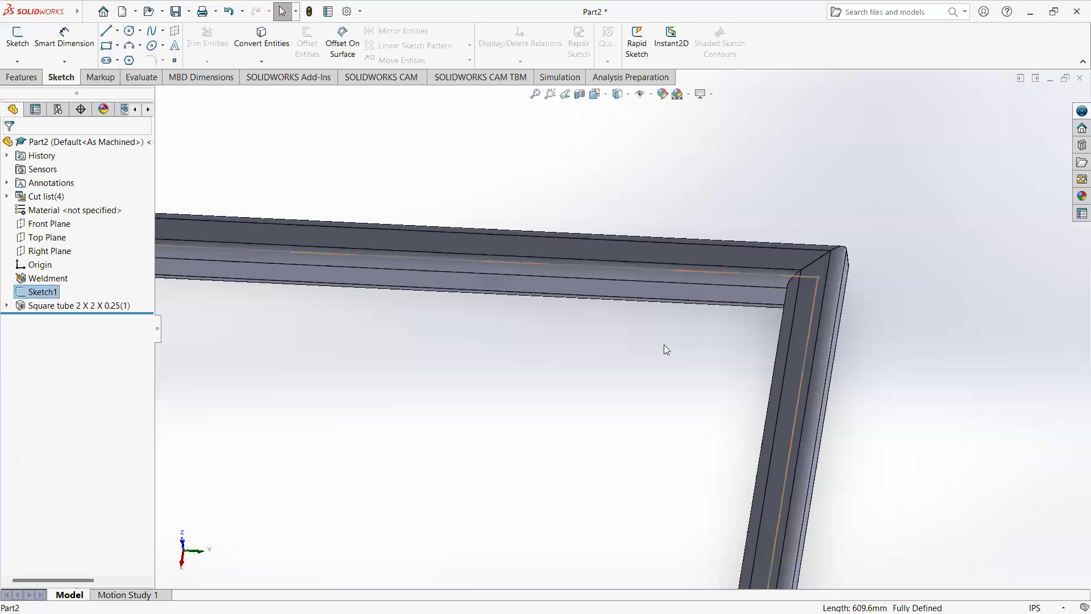
pyautogui.click(813, 321)
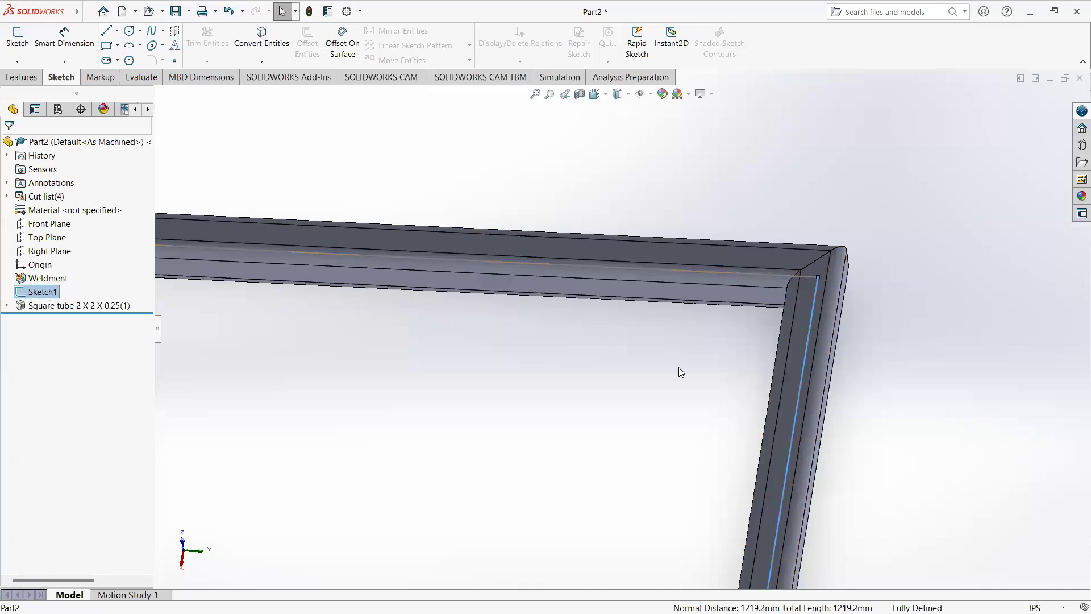
pyautogui.scroll(3, 625, 330)
pyautogui.click(141, 77)
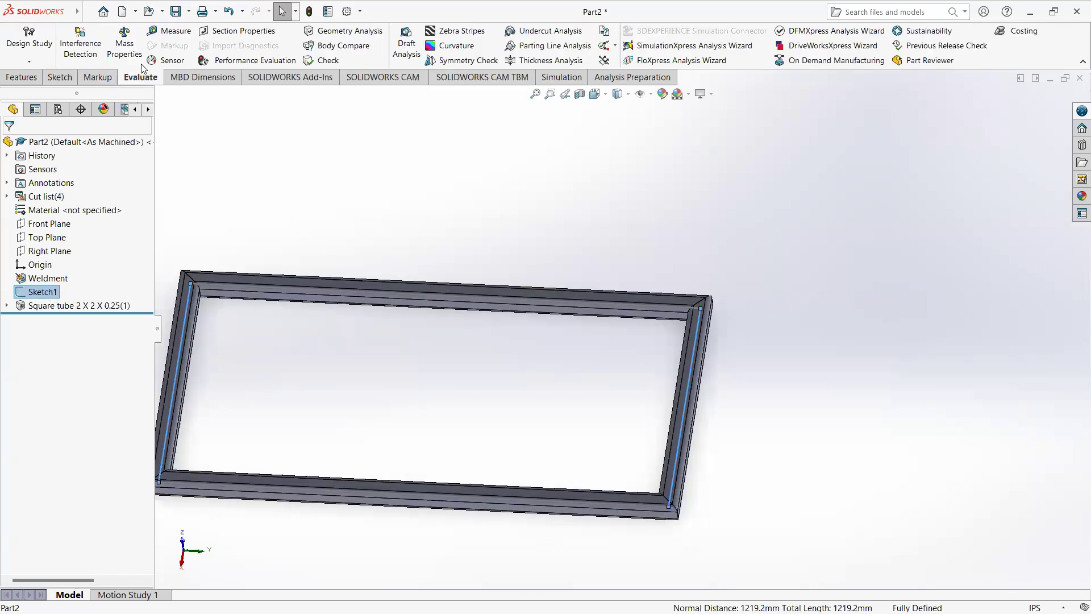
pyautogui.click(169, 31)
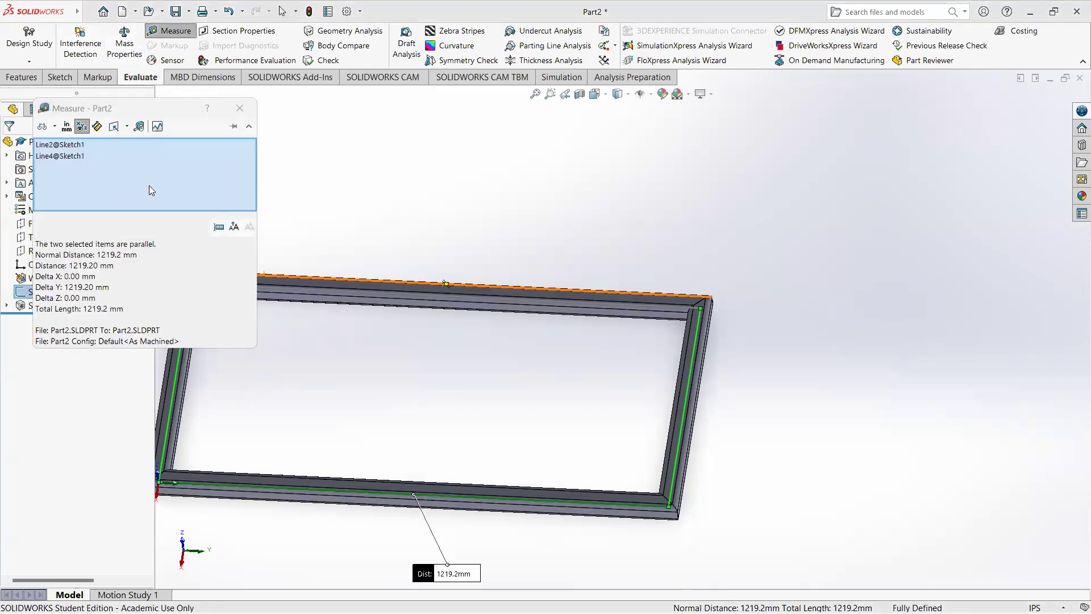
# Step: Set the measurement units to follow the document settings and review the distance across the whole frame
pyautogui.click(66, 129)
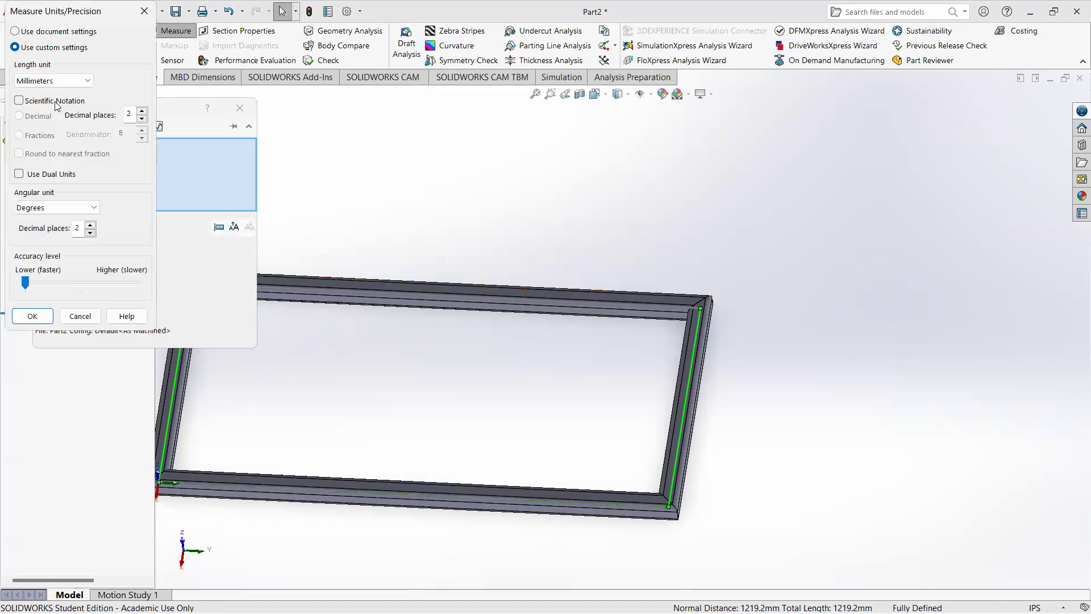
pyautogui.click(25, 32)
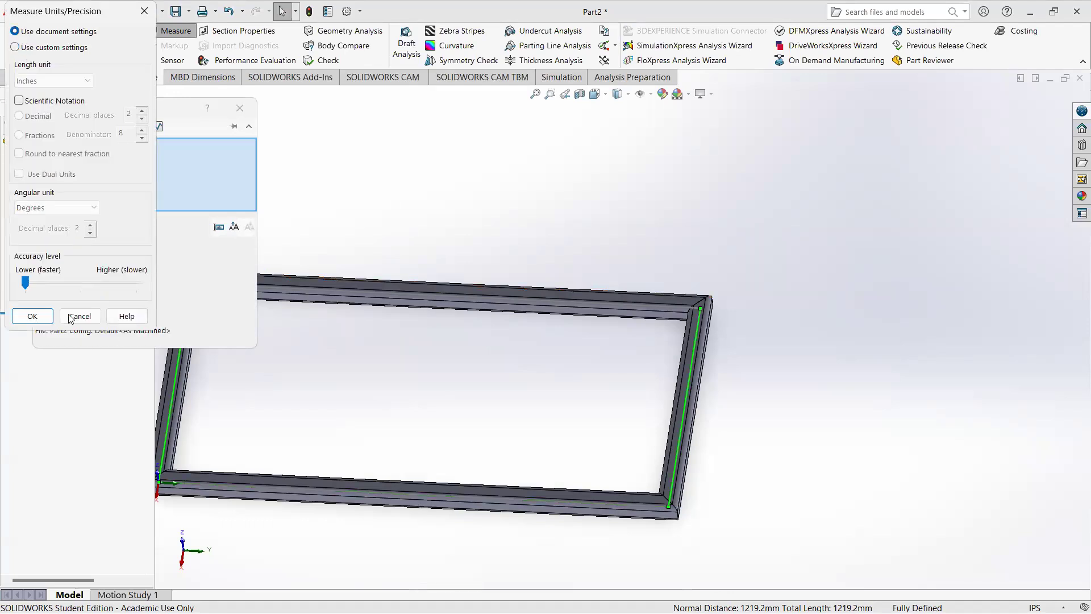
pyautogui.click(32, 316)
pyautogui.scroll(4, 764, 337)
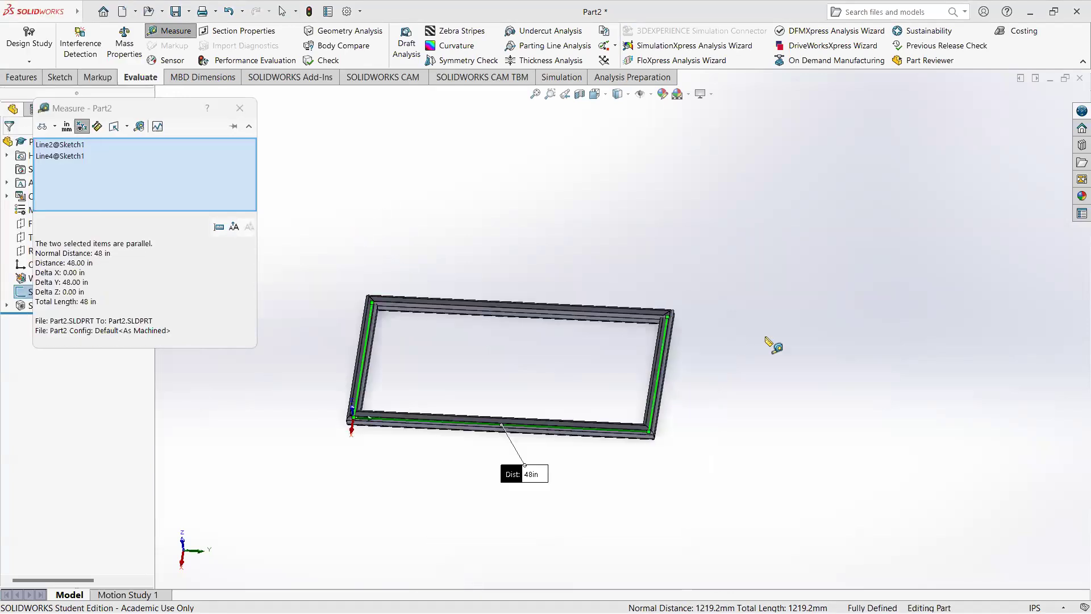
pyautogui.scroll(-5, 464, 356)
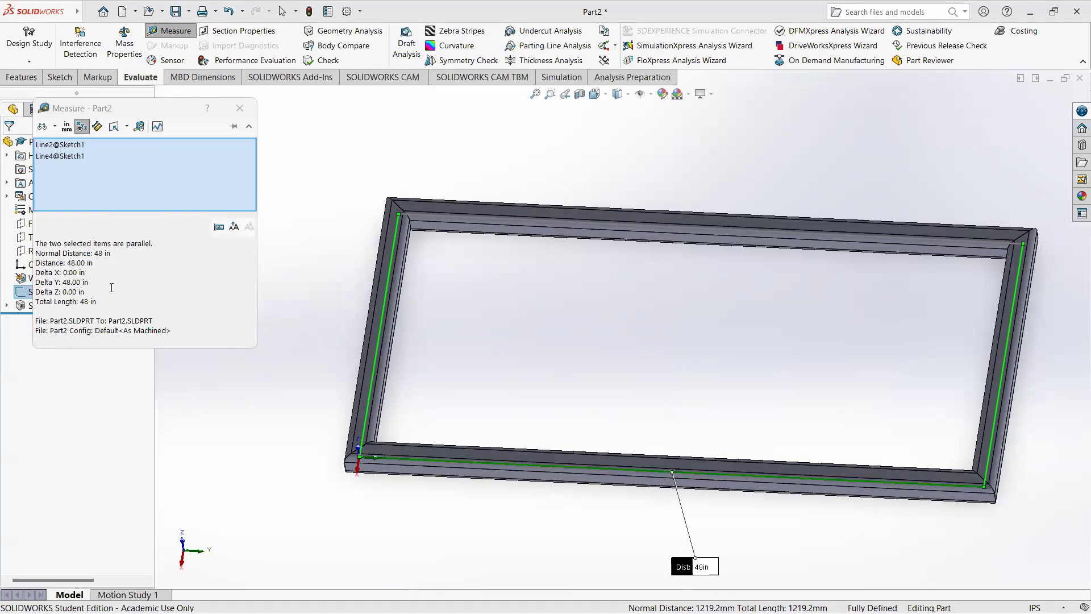
# Step: Examine where the sketch lines run inside the tubes at the frame's corner and short ends, and close the measurement
pyautogui.scroll(-3, 403, 466)
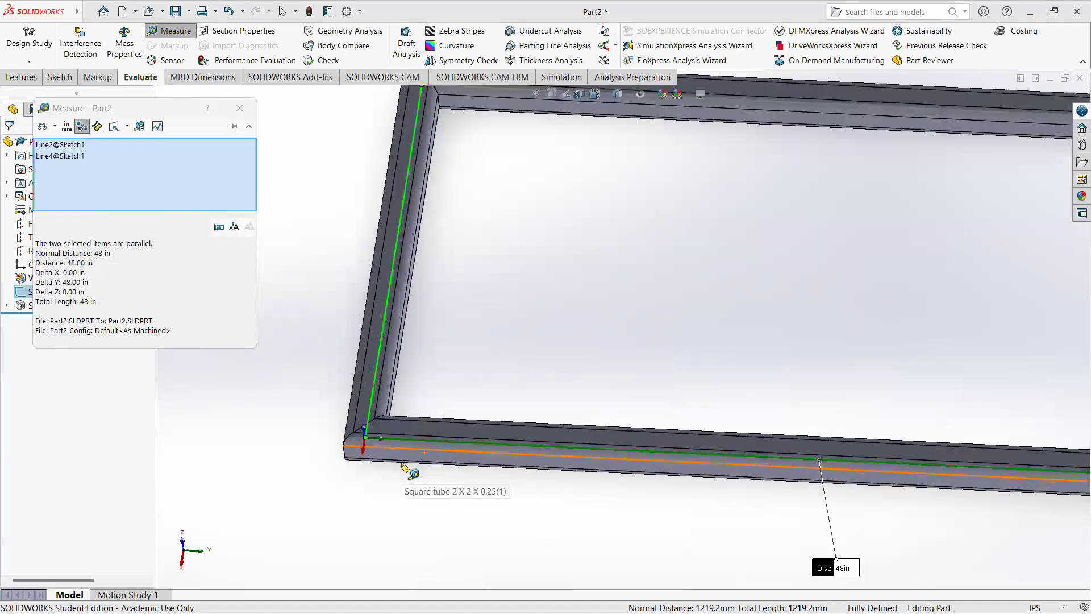
pyautogui.scroll(-2, 405, 467)
pyautogui.moveTo(390, 434); pyautogui.dragTo(423, 322, button='middle')
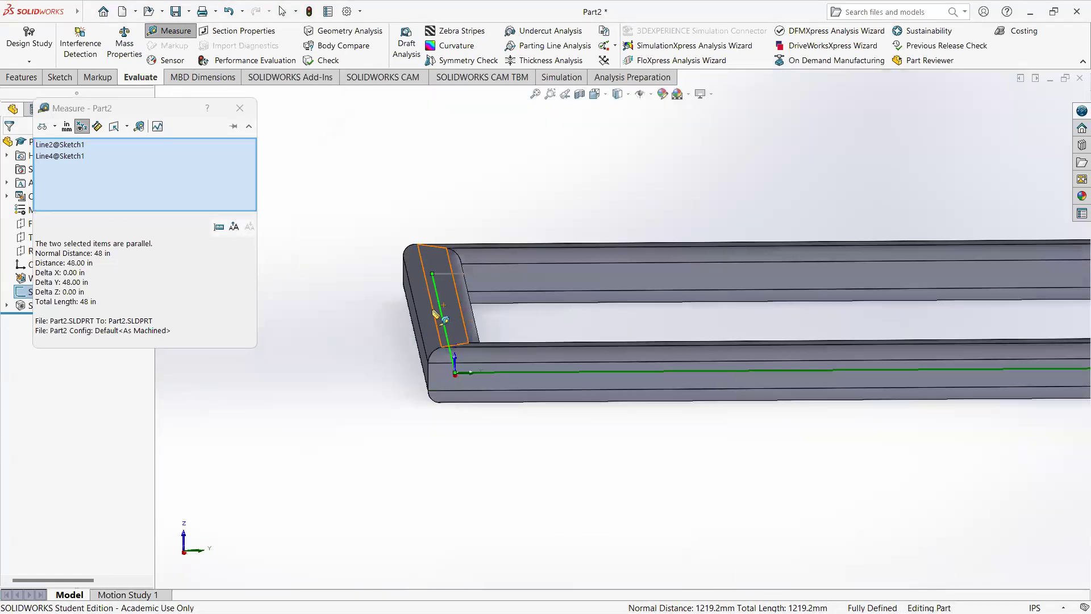
pyautogui.scroll(5, 436, 312)
pyautogui.scroll(-4, 582, 363)
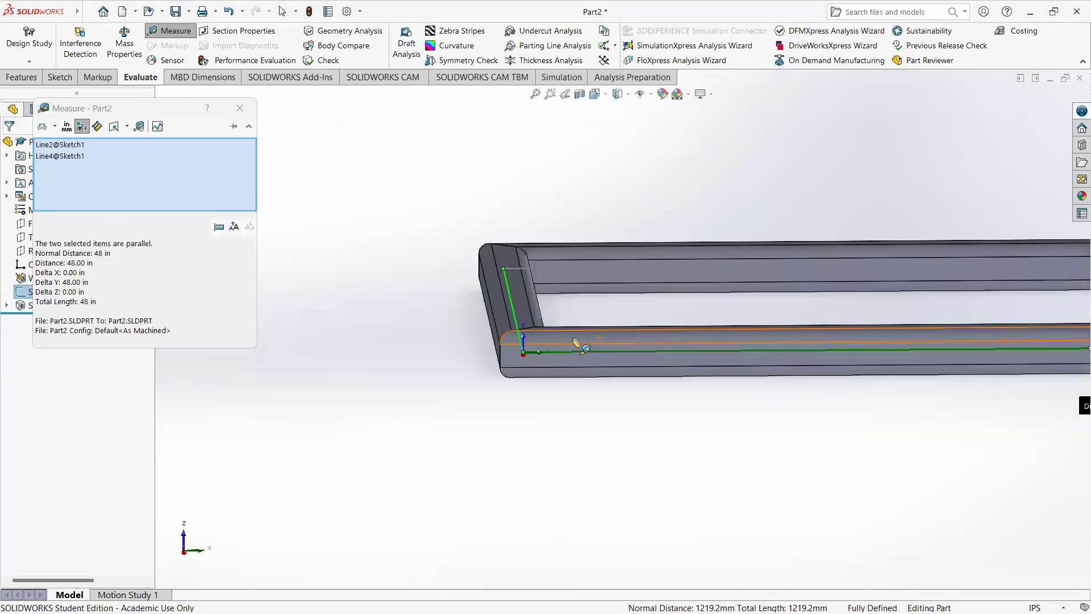
pyautogui.scroll(-3, 578, 343)
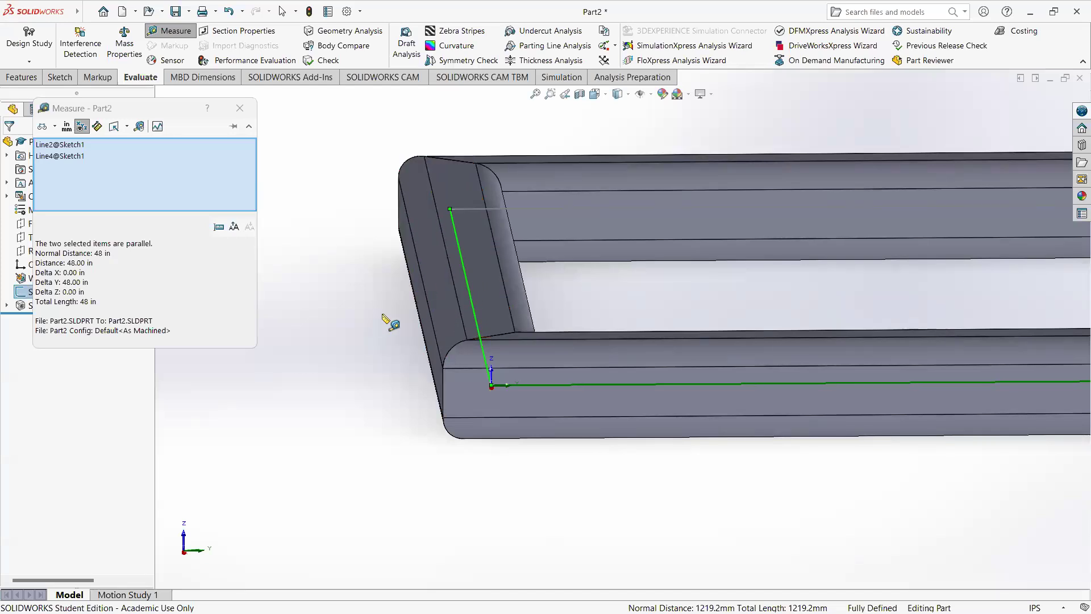
pyautogui.scroll(5, 620, 330)
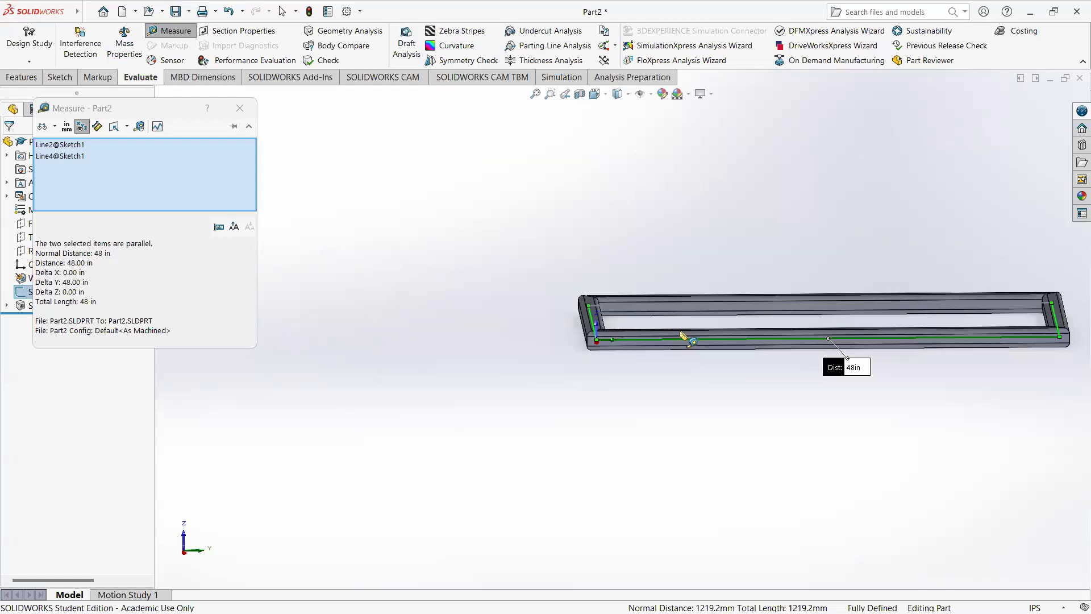
pyautogui.scroll(-2, 1061, 325)
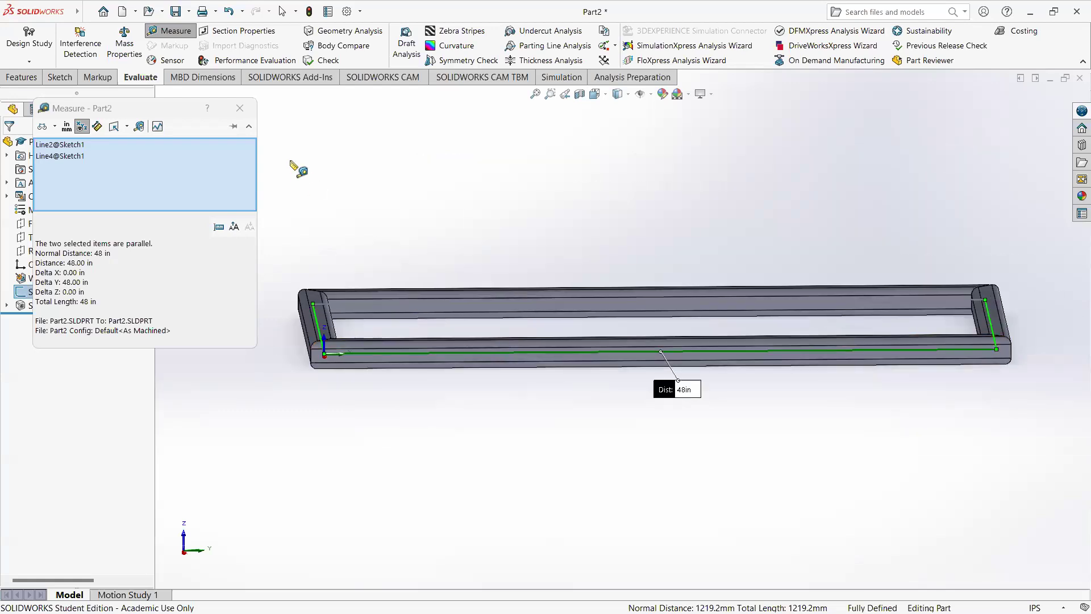
pyautogui.click(239, 108)
pyautogui.moveTo(982, 340)
pyautogui.mouseDown(button='middle')
pyautogui.moveTo(674, 429)
pyautogui.moveTo(629, 352)
pyautogui.mouseUp(button='middle')
pyautogui.click(629, 352)
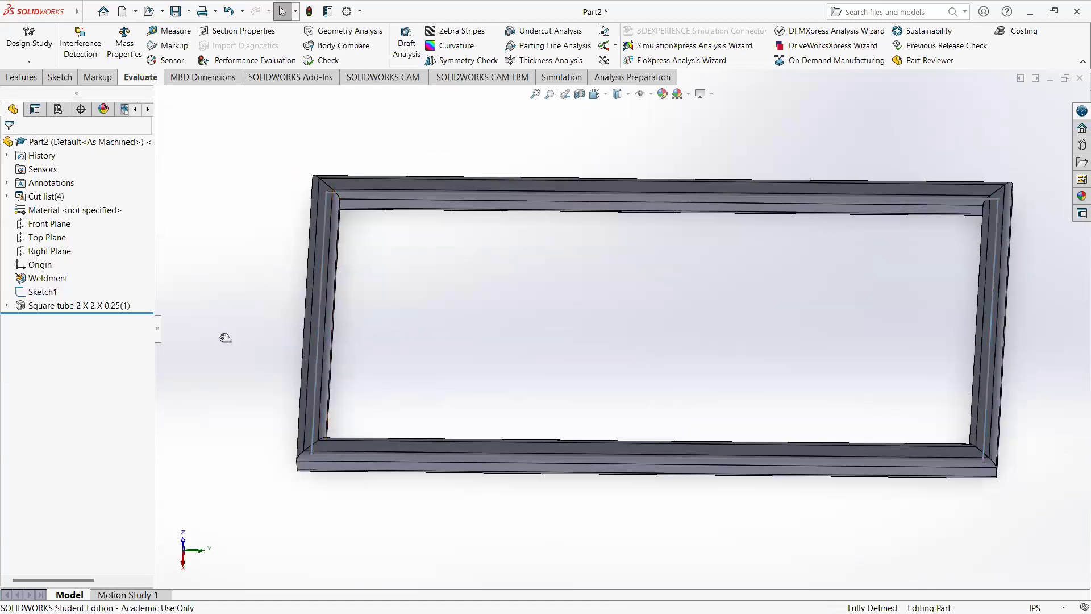
pyautogui.click(321, 265)
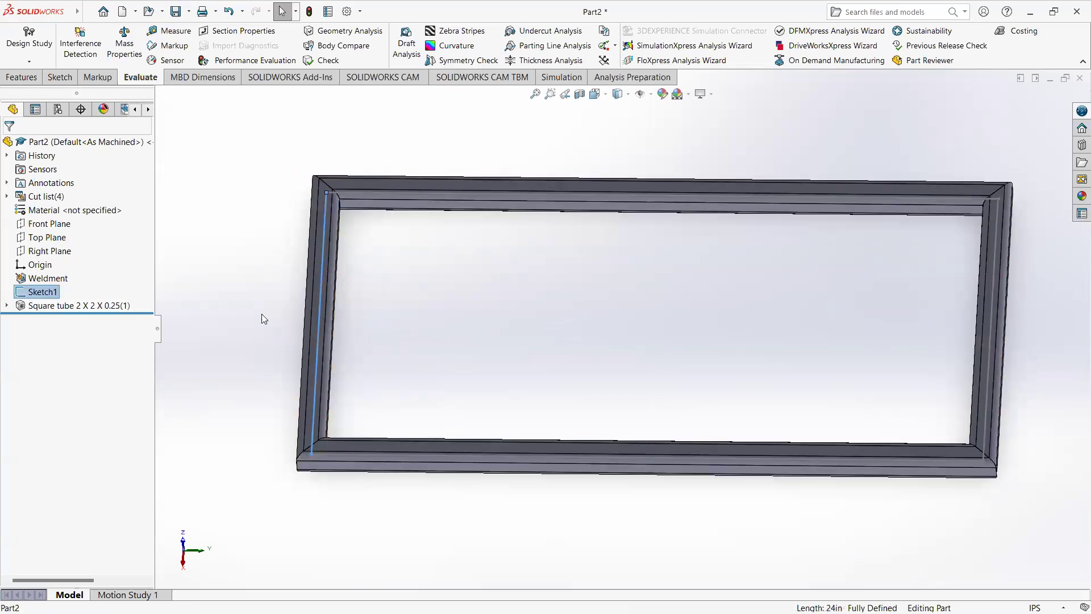
# Step: Open the 2 x 2 x 0.25 square tube member for editing, with the profile at the origin corner in close view
pyautogui.click(96, 307)
pyautogui.rightClick(94, 310)
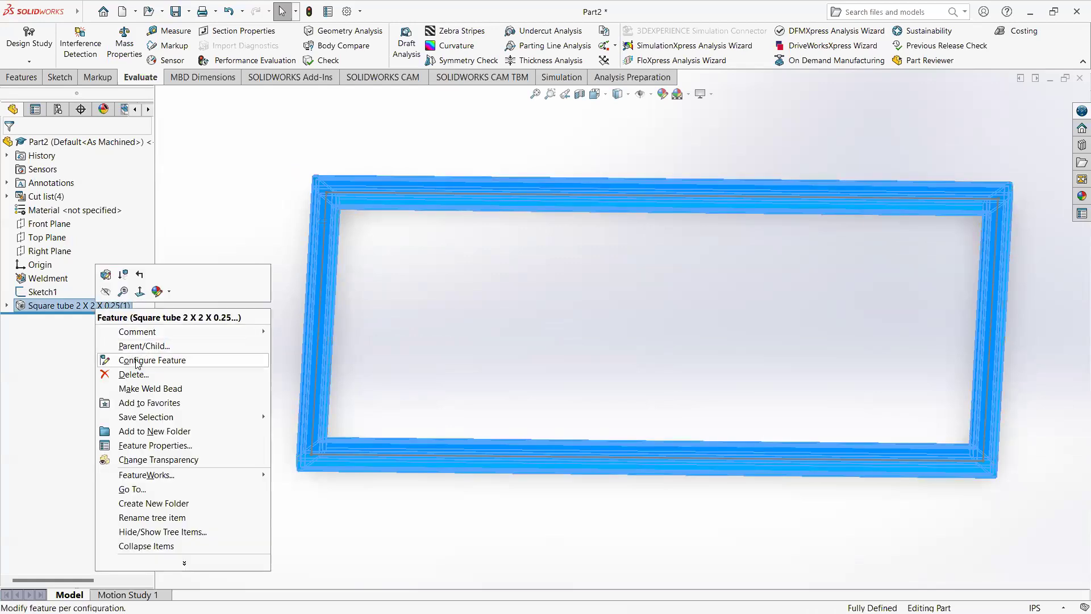
pyautogui.click(106, 275)
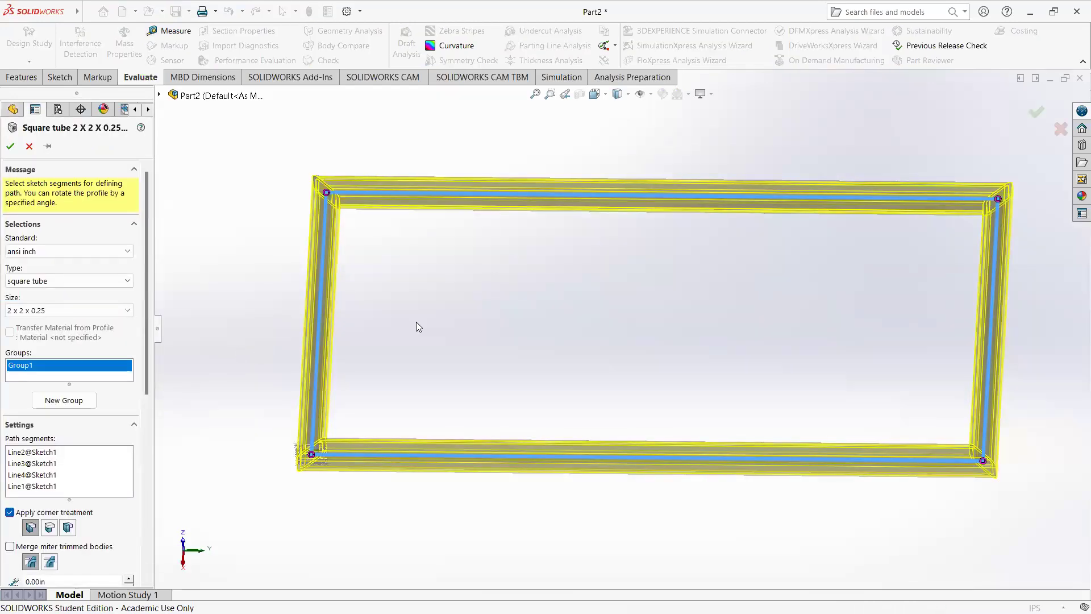
pyautogui.scroll(-3, 339, 420)
pyautogui.moveTo(338, 420); pyautogui.dragTo(336, 314, button='middle')
pyautogui.scroll(-2, 312, 340)
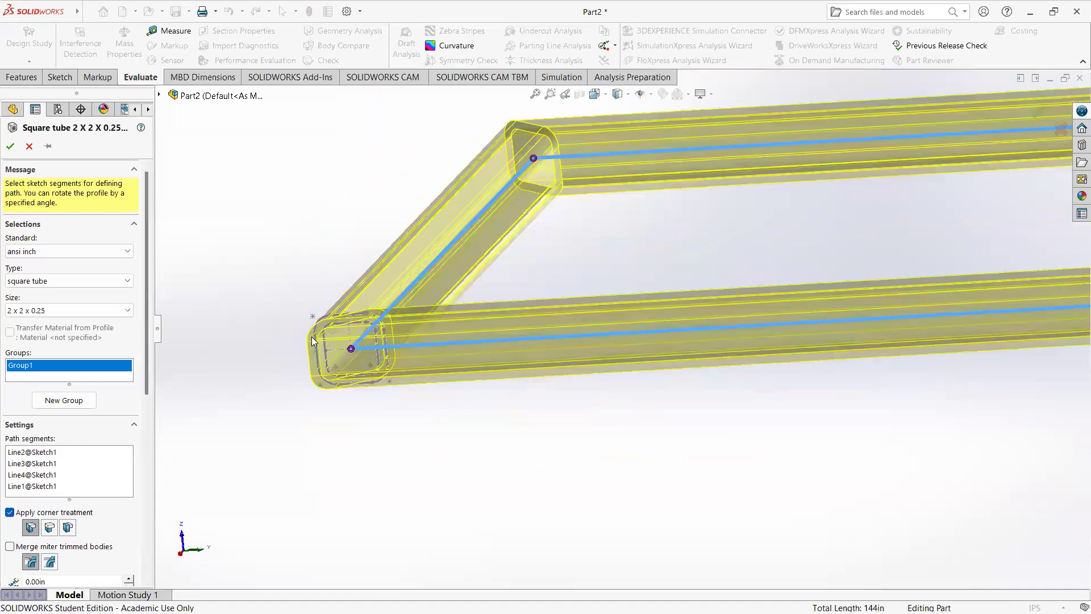
pyautogui.scroll(-4, 375, 348)
pyautogui.scroll(-2, 568, 382)
pyautogui.moveTo(568, 382); pyautogui.dragTo(541, 355, button='middle')
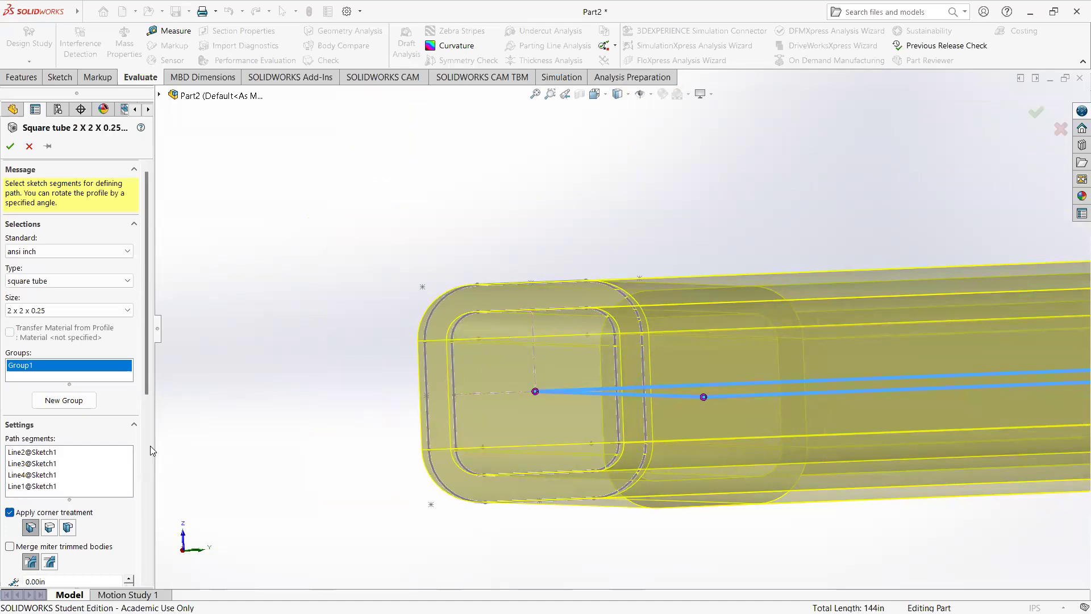
# Step: Use Locate Profile to align the profile's upper-left corner-radius centre point with the sketch path
pyautogui.moveTo(148, 391); pyautogui.dragTo(157, 572)
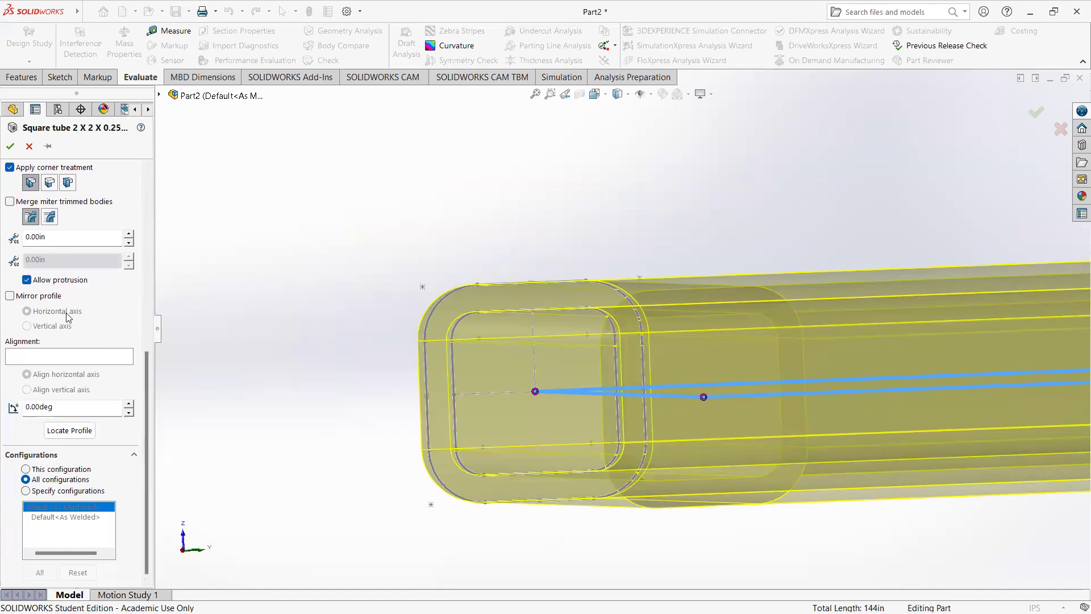
pyautogui.scroll(10, 88, 317)
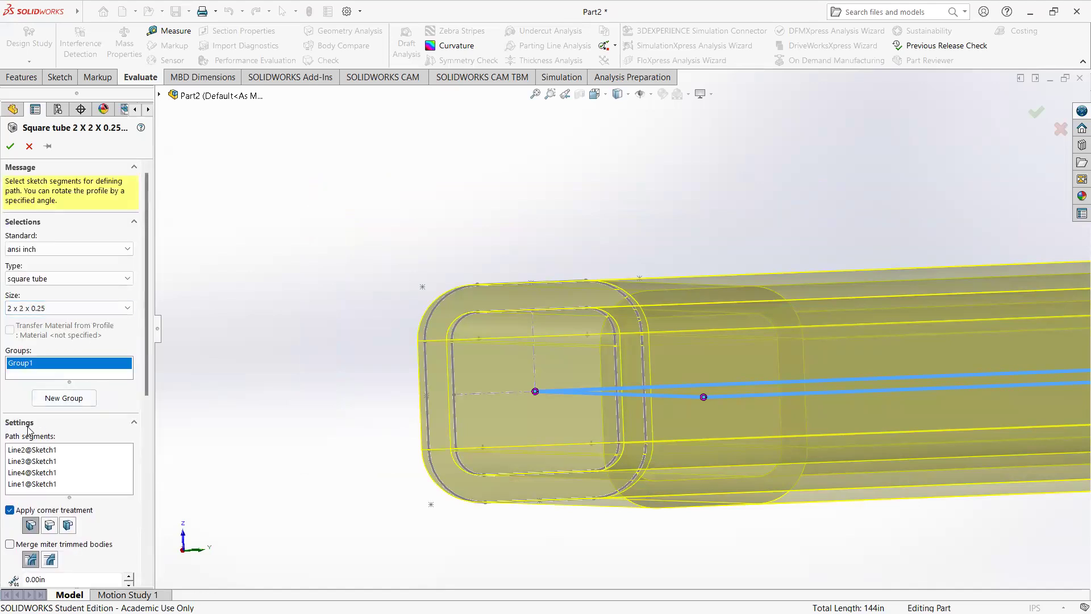
pyautogui.scroll(-3, 59, 426)
pyautogui.scroll(-4, 60, 426)
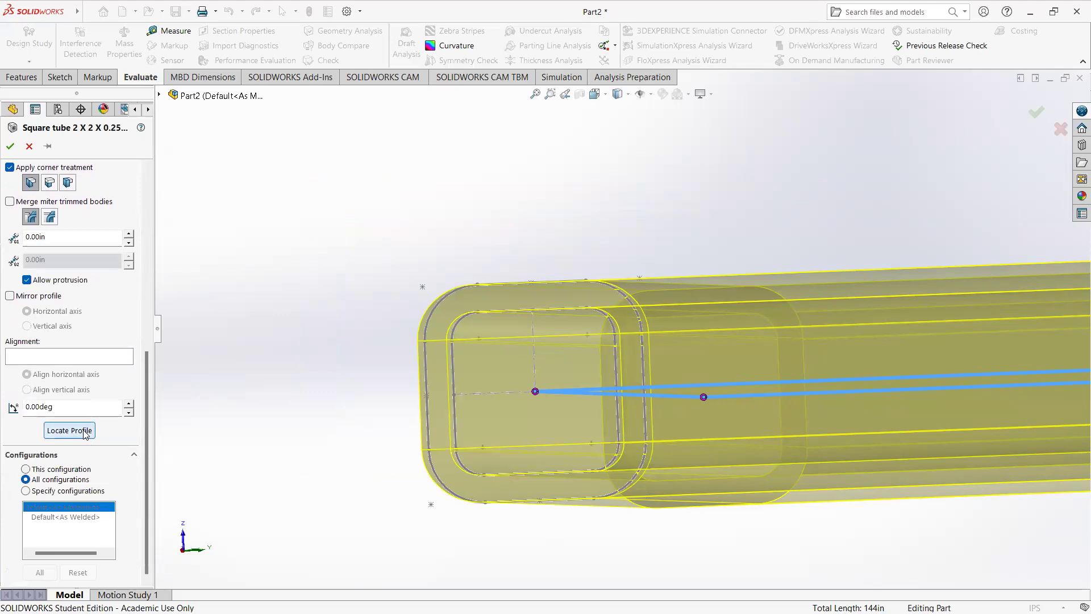
pyautogui.click(85, 431)
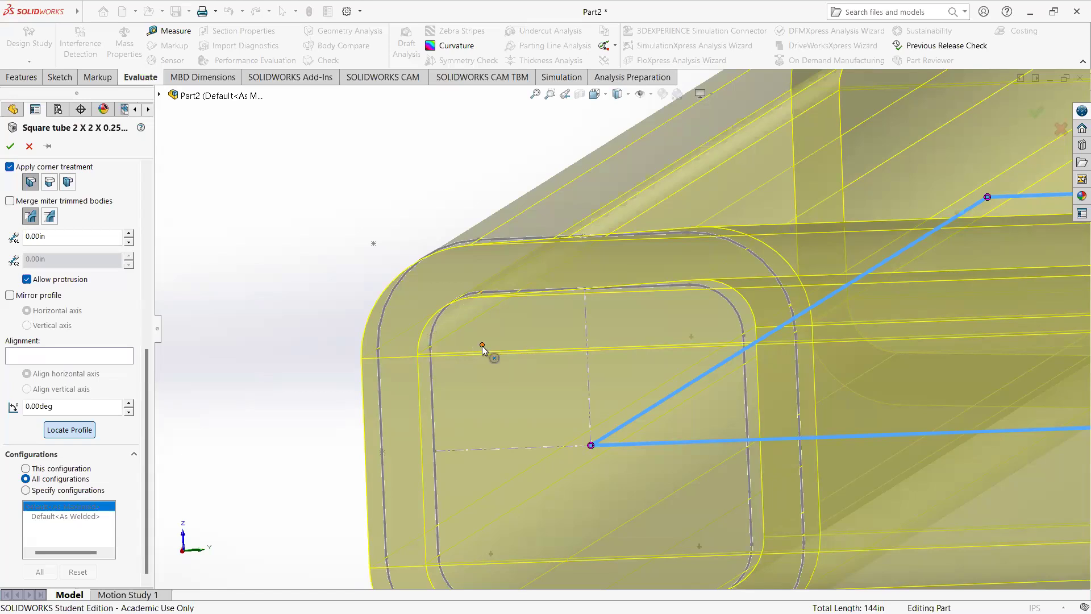
pyautogui.scroll(4, 482, 349)
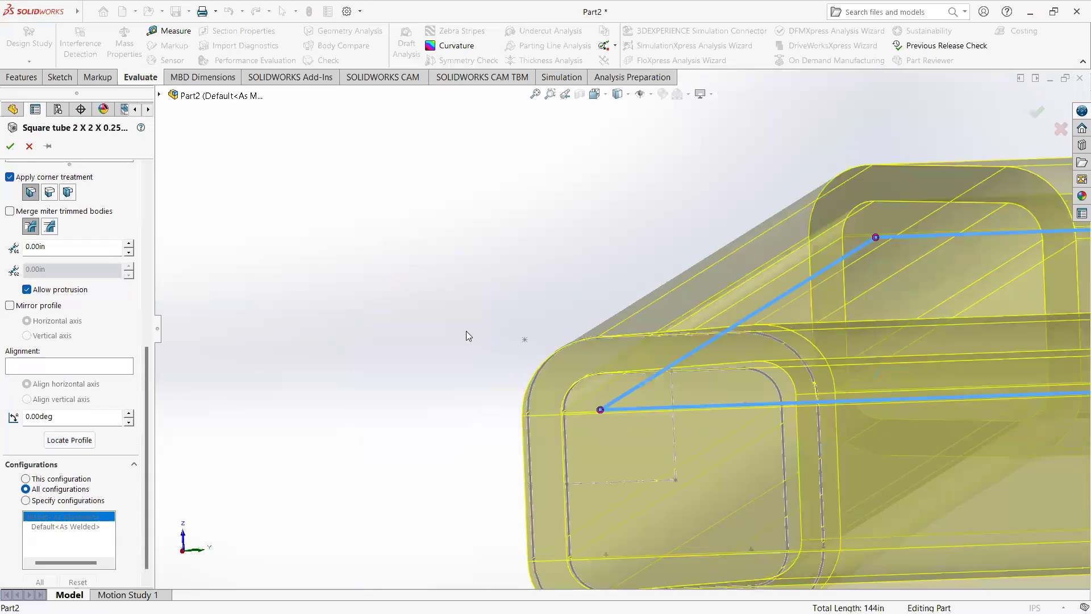
# Step: Inspect the relocated tube preview against the sketch lines around the whole frame and at the corner profile
pyautogui.scroll(2, 466, 331)
pyautogui.scroll(-5, 551, 330)
pyautogui.moveTo(526, 268); pyautogui.dragTo(528, 267, button='middle')
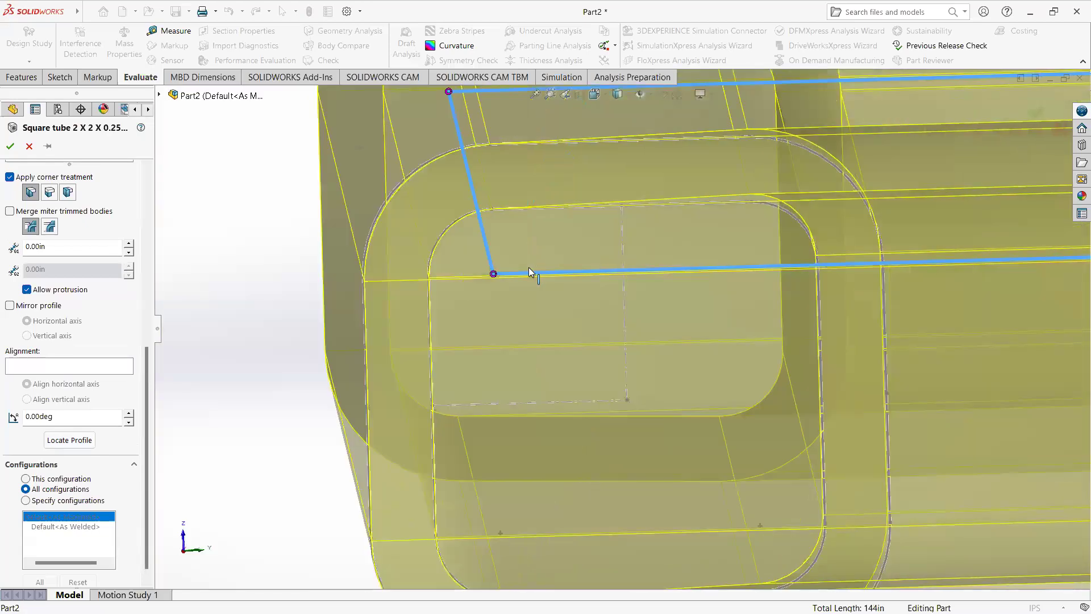
pyautogui.scroll(4, 493, 271)
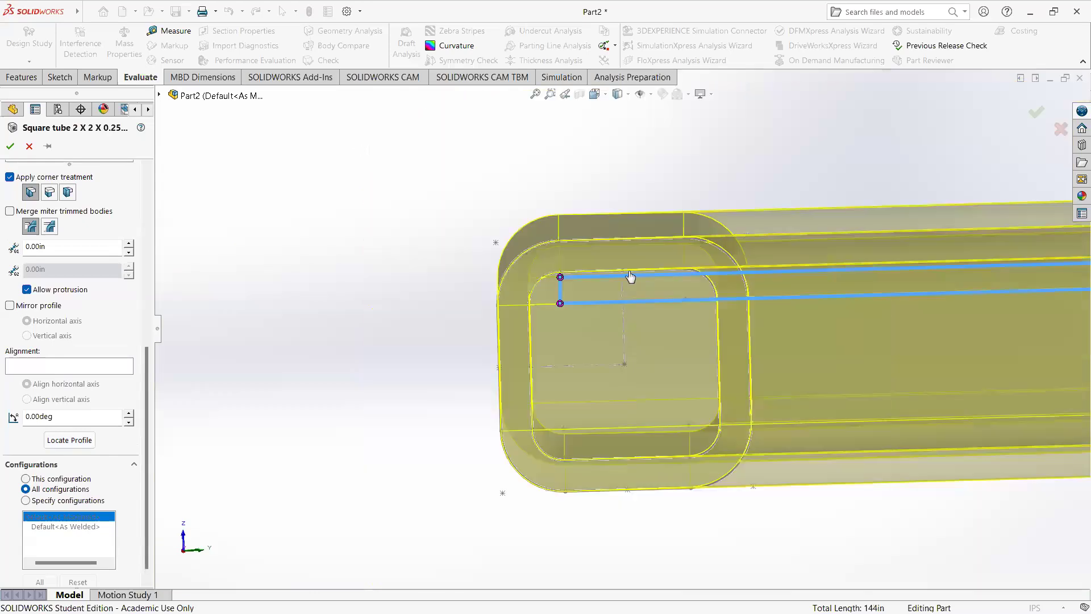
pyautogui.moveTo(631, 276); pyautogui.dragTo(633, 321, button='middle')
pyautogui.scroll(5, 632, 321)
pyautogui.moveTo(708, 299); pyautogui.dragTo(762, 426, button='middle')
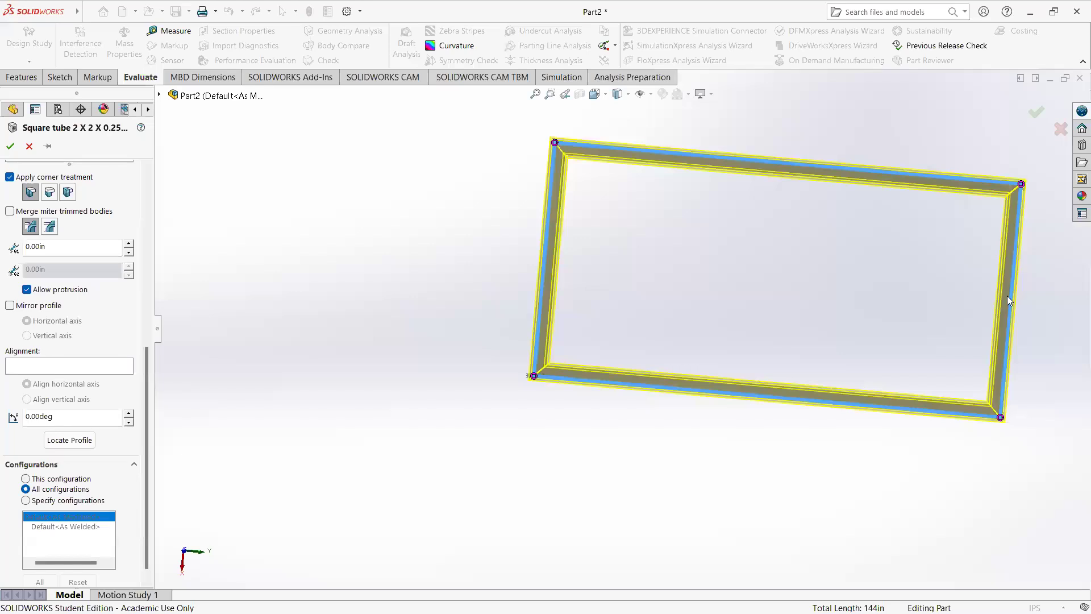
pyautogui.moveTo(643, 275); pyautogui.dragTo(593, 268, button='middle')
pyautogui.scroll(-5, 546, 360)
pyautogui.moveTo(546, 360); pyautogui.dragTo(524, 334, button='middle')
pyautogui.scroll(-4, 524, 334)
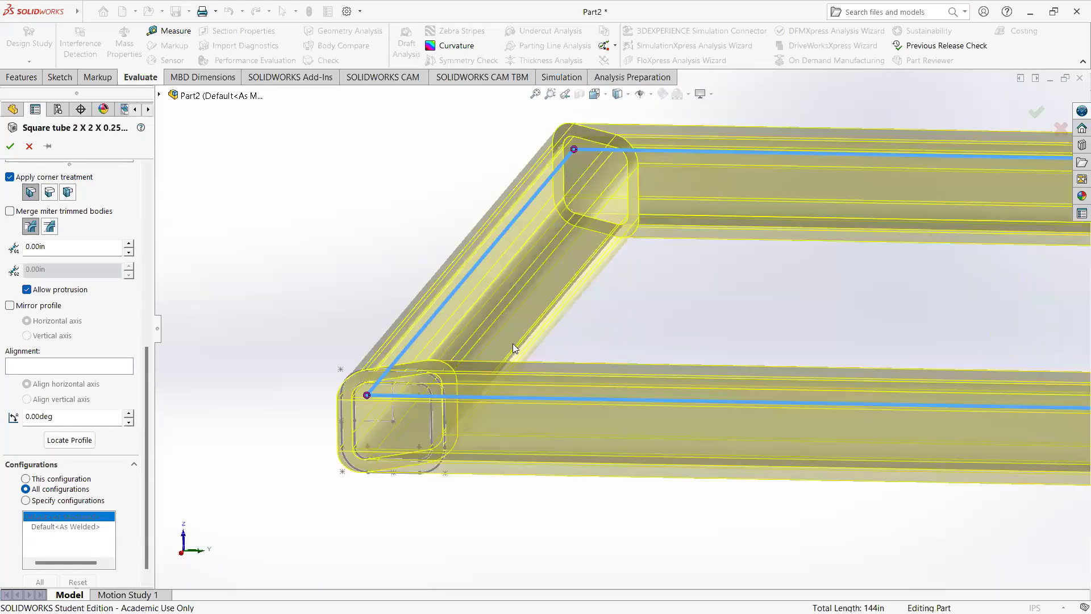
pyautogui.moveTo(499, 344); pyautogui.dragTo(542, 339, button='middle')
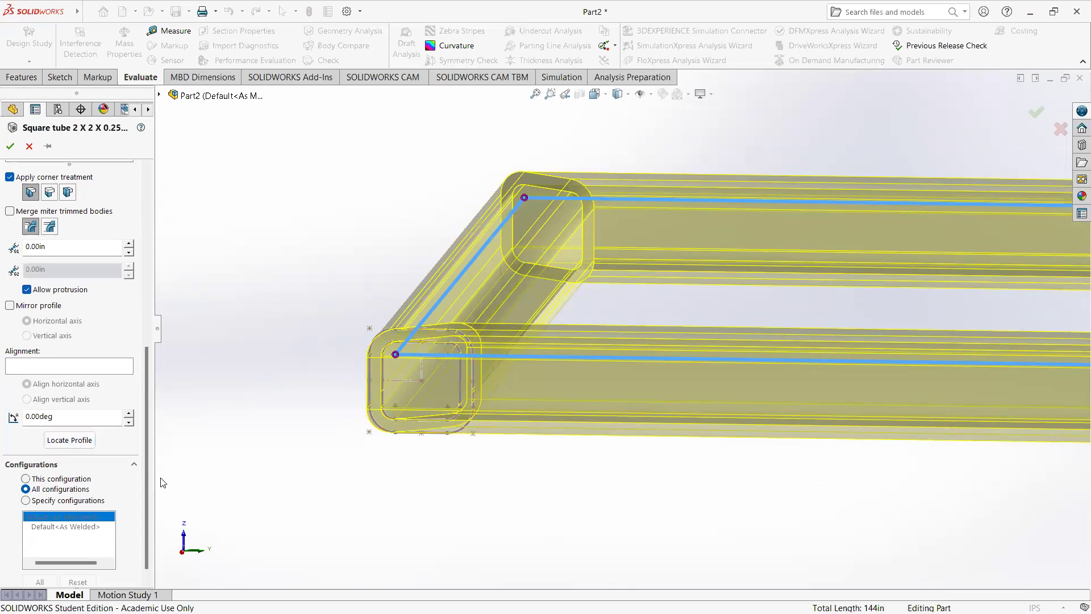
# Step: Relocate the tube profile so its upper-left outer corner point sits on the sketch path, and accept the edited member
pyautogui.click(74, 440)
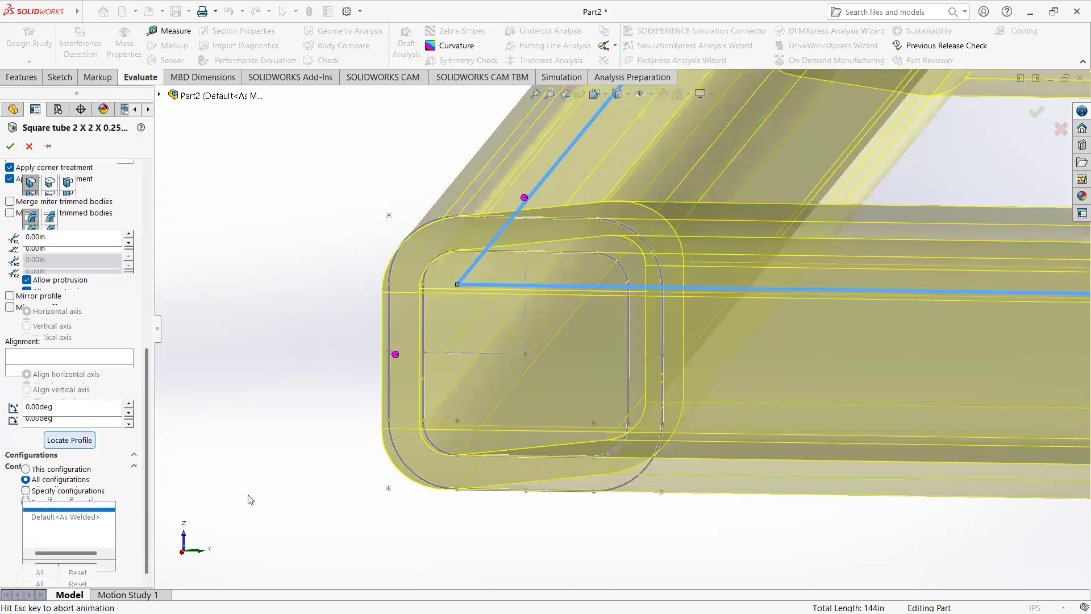
pyautogui.scroll(5, 289, 422)
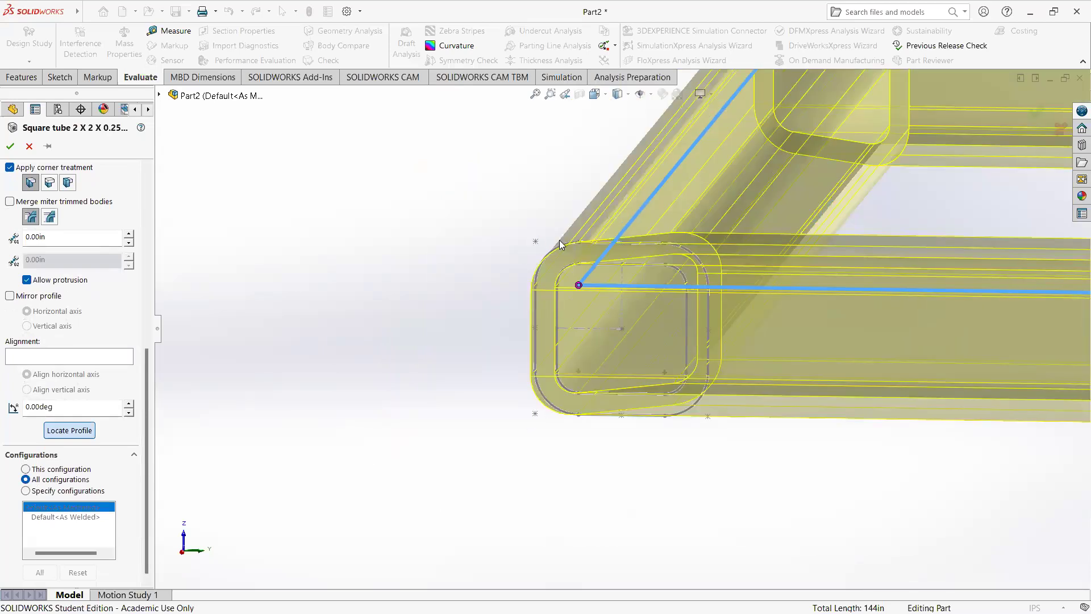
pyautogui.scroll(-1, 537, 248)
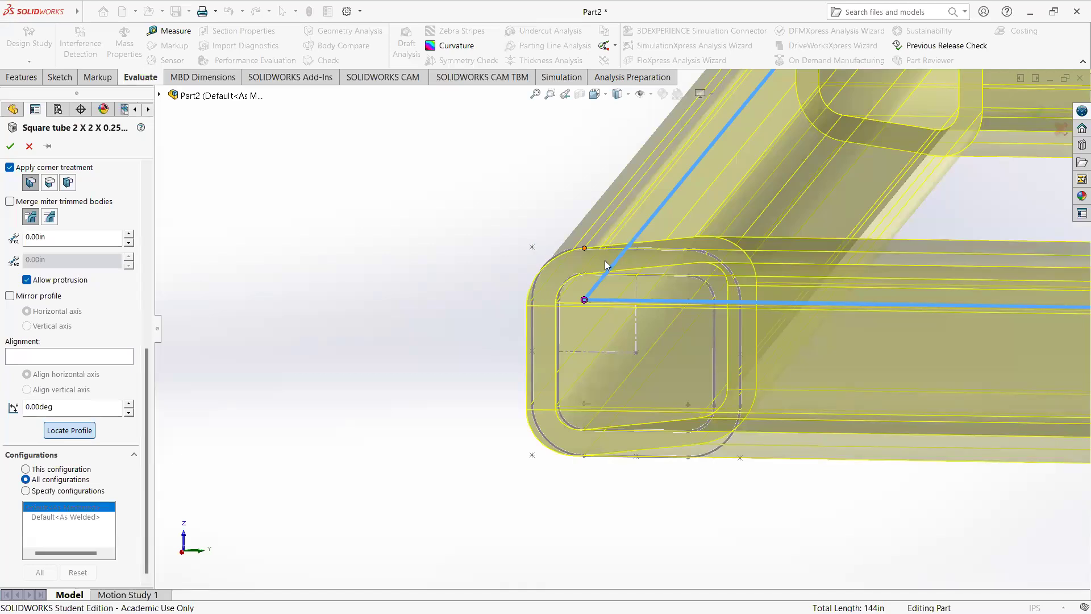
pyautogui.scroll(-2, 605, 264)
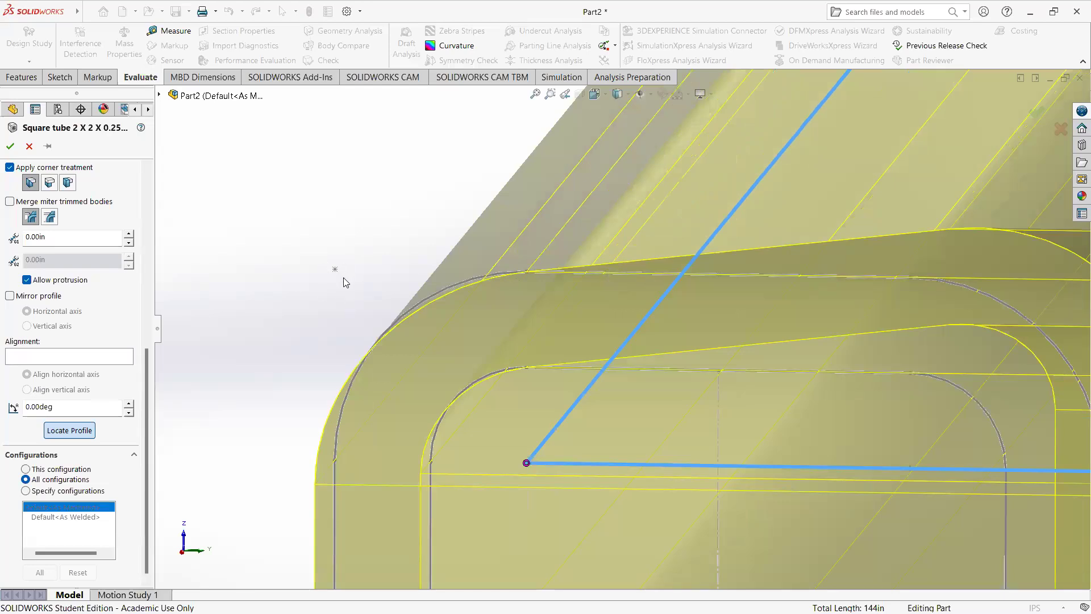
pyautogui.scroll(8, 385, 330)
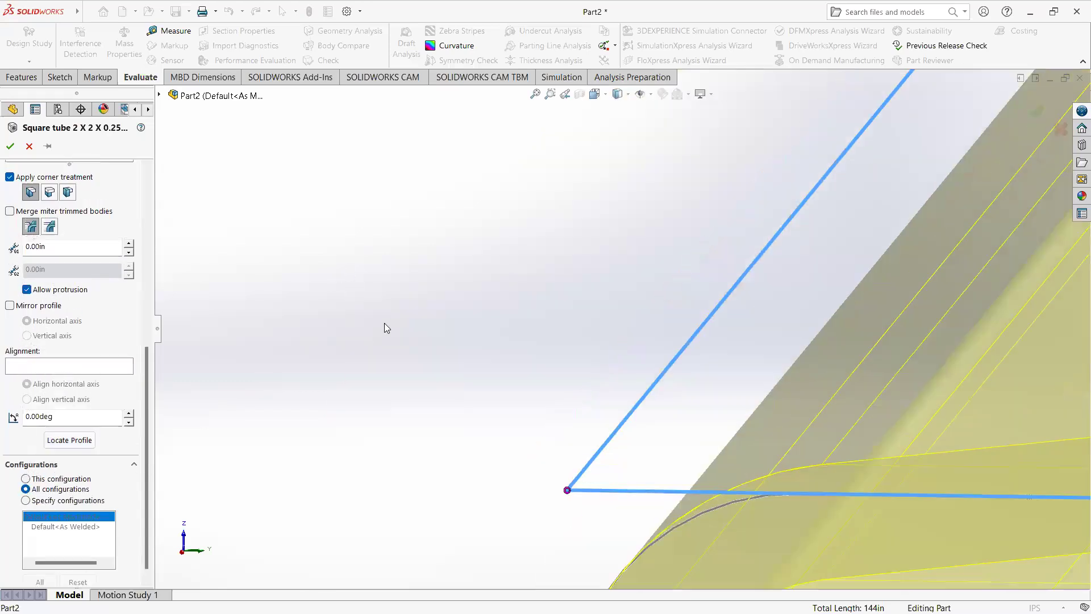
pyautogui.moveTo(518, 396)
pyautogui.mouseDown(button='middle')
pyautogui.moveTo(541, 363)
pyautogui.moveTo(565, 373)
pyautogui.moveTo(535, 381)
pyautogui.moveTo(523, 370)
pyautogui.moveTo(516, 400)
pyautogui.mouseUp(button='middle')
pyautogui.scroll(4, 541, 352)
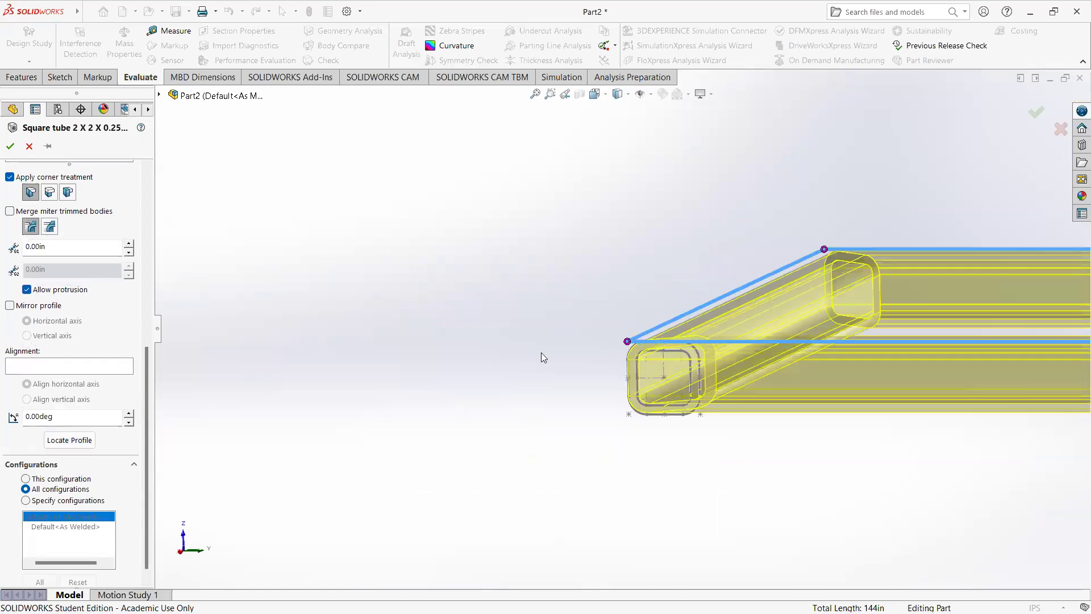
pyautogui.click(1036, 116)
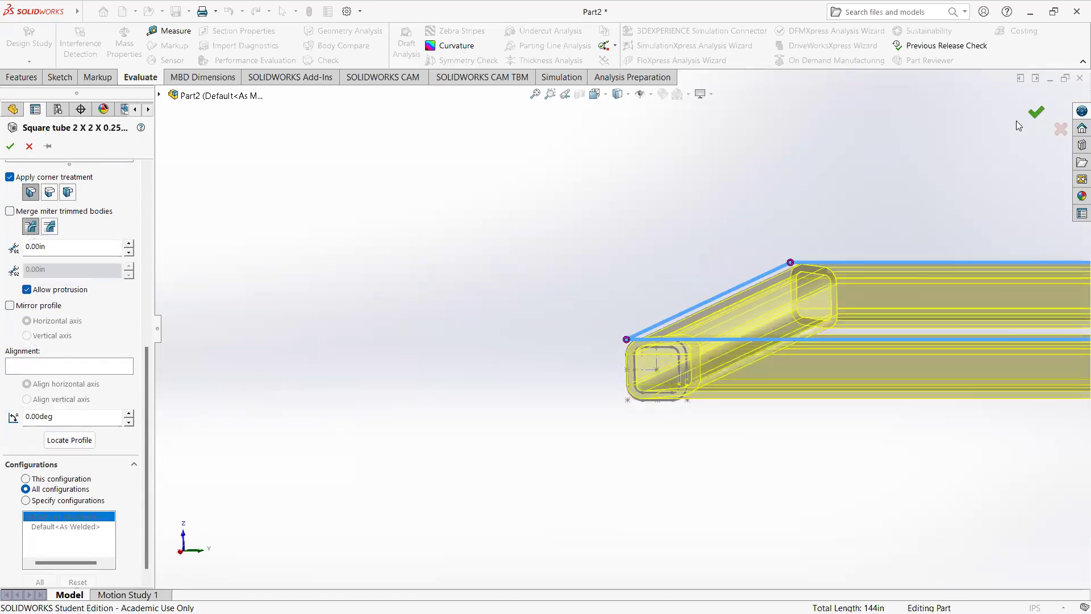
# Step: Measure the distance between the outer faces of the frame's two short tubes and review it from several angles
pyautogui.moveTo(651, 257); pyautogui.dragTo(820, 359, button='middle')
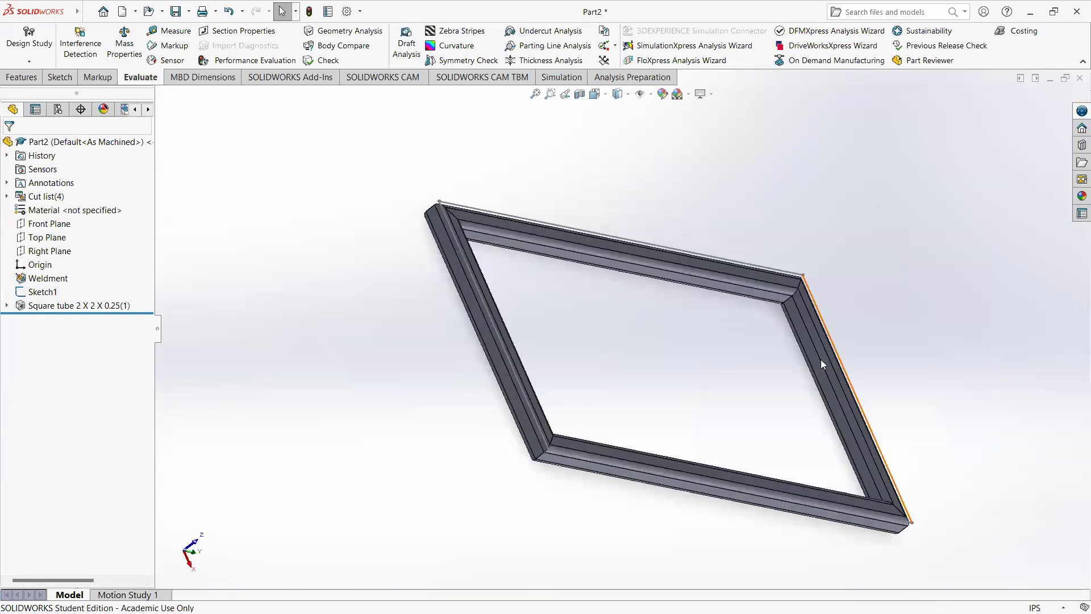
pyautogui.click(525, 403)
pyautogui.moveTo(749, 357); pyautogui.dragTo(665, 372, button='middle')
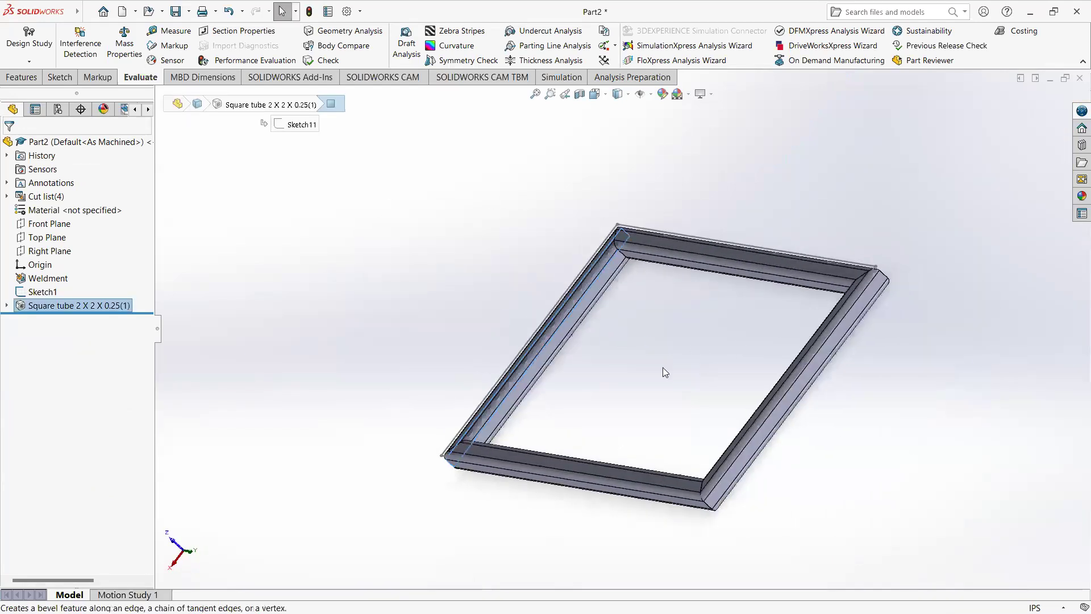
pyautogui.keyDown('ctrl'); pyautogui.click(722, 464); pyautogui.keyUp('ctrl')
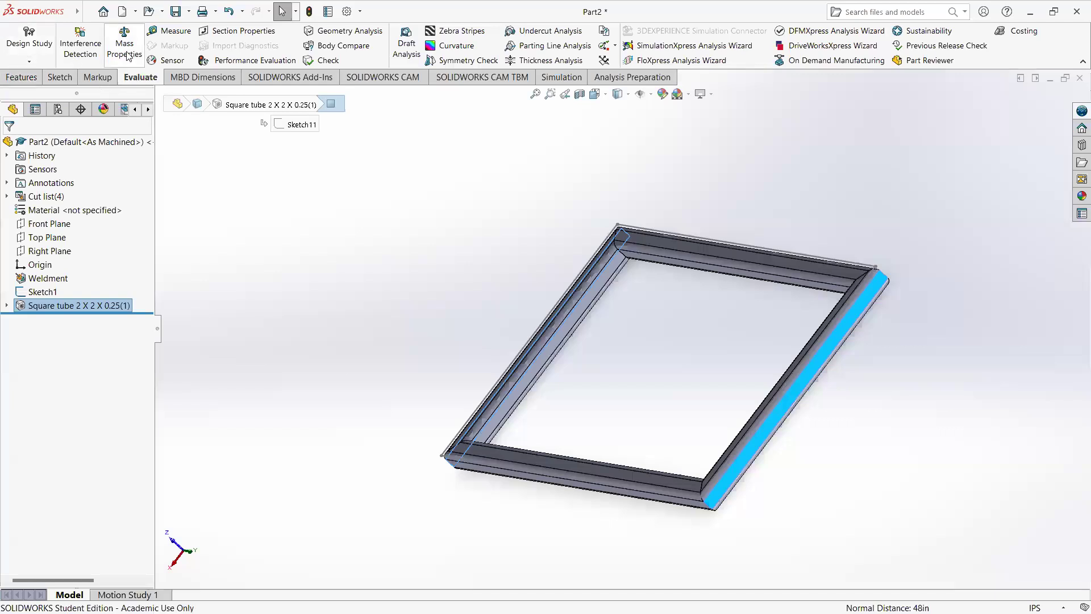
pyautogui.click(168, 31)
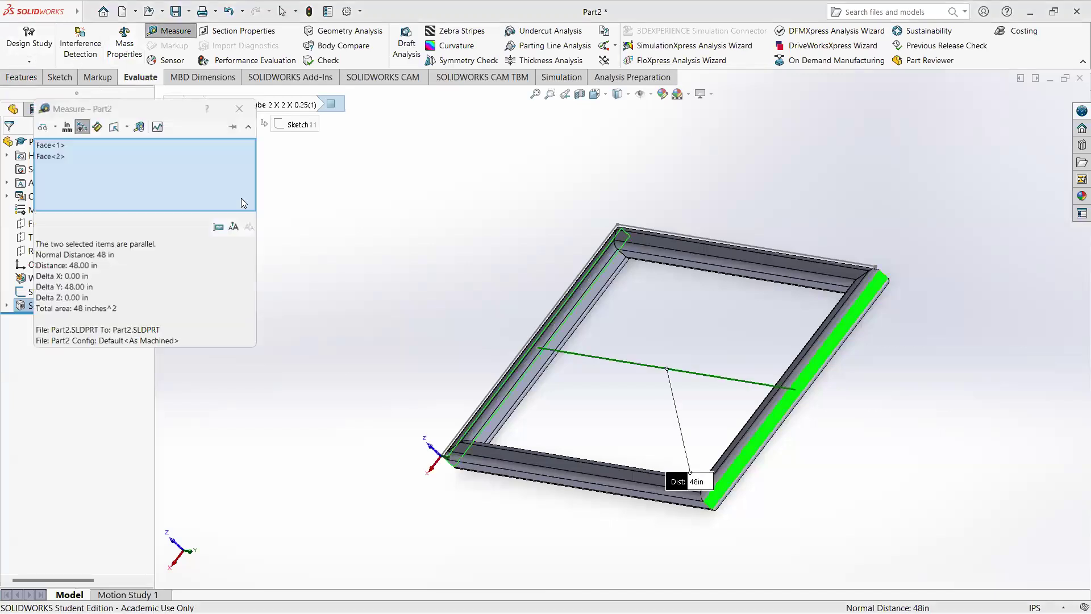
pyautogui.moveTo(783, 374); pyautogui.dragTo(520, 349, button='middle')
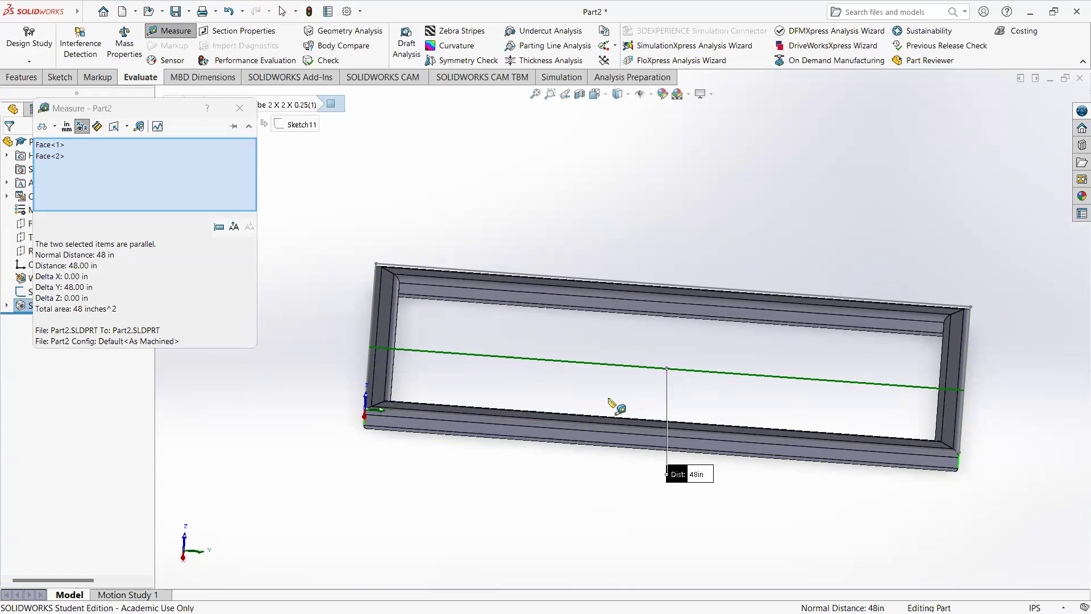
pyautogui.moveTo(448, 336); pyautogui.dragTo(400, 347, button='middle')
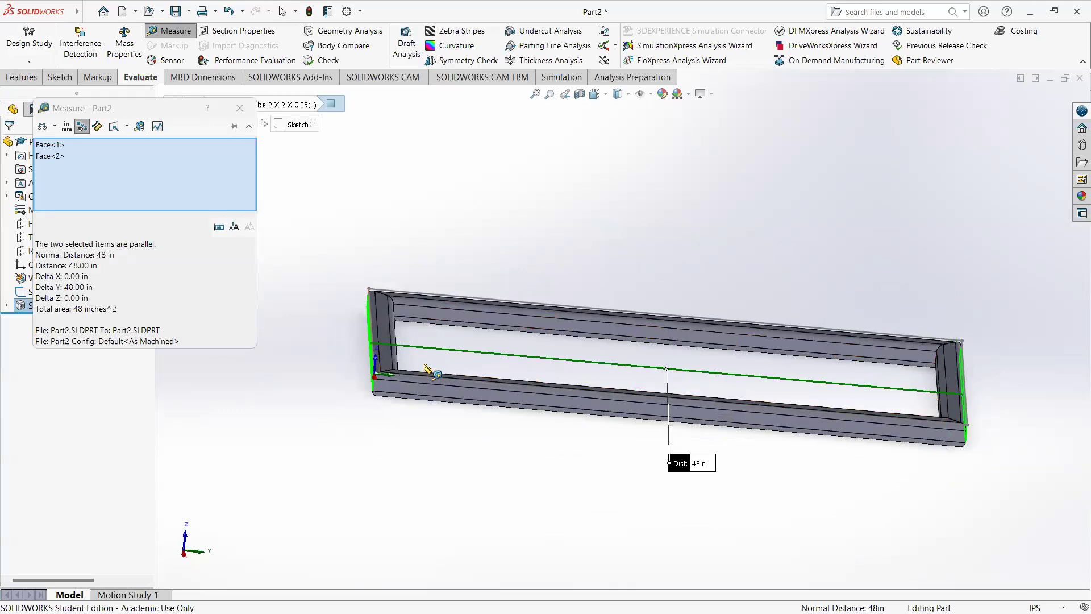
pyautogui.moveTo(421, 353); pyautogui.dragTo(412, 360, button='middle')
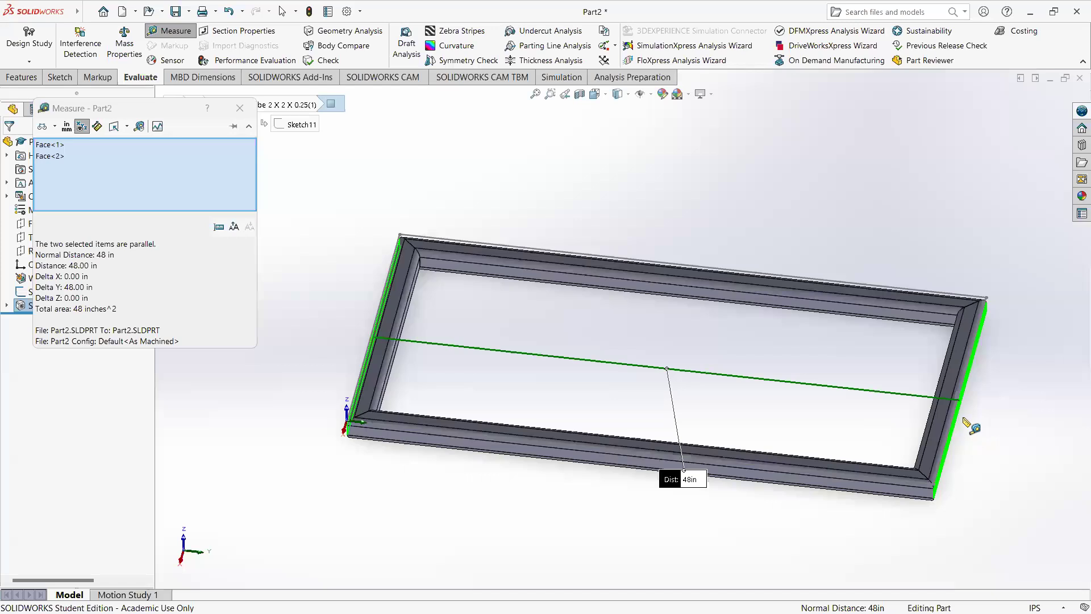
# Step: Review the measured distance between the frame's outer end faces from lower angles, and close the measurement
pyautogui.moveTo(725, 397); pyautogui.dragTo(935, 377, button='middle')
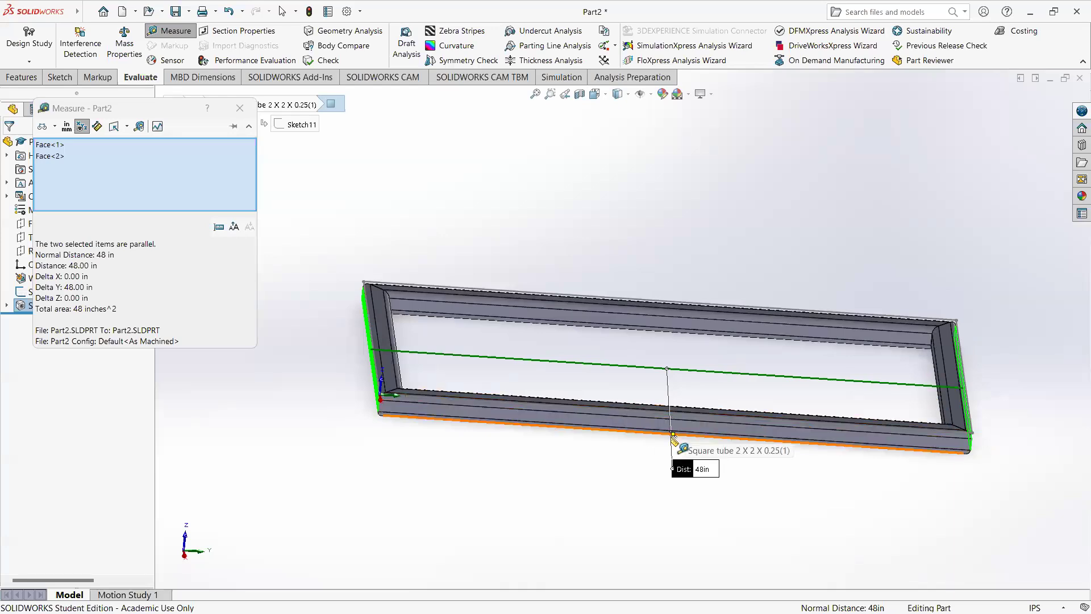
pyautogui.moveTo(494, 370); pyautogui.dragTo(278, 304, button='middle')
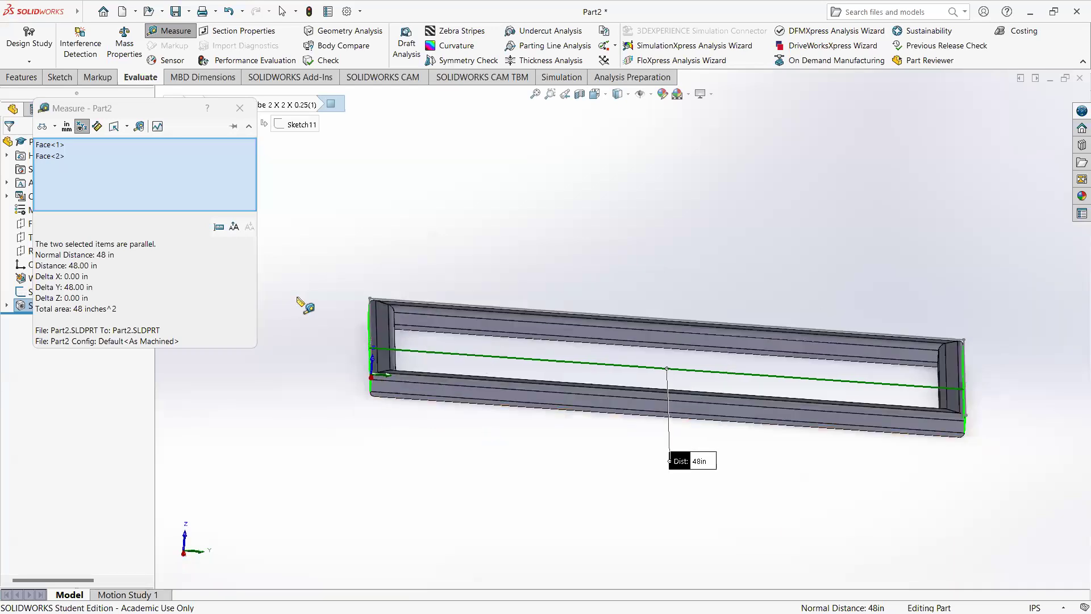
pyautogui.press('Escape')
# Step: Inspect the mitered frame from several angles, comparing the rounded outer tube edges with the sketch path at the corner and around the frame
pyautogui.moveTo(483, 433); pyautogui.dragTo(462, 478, button='middle')
pyautogui.scroll(-4, 418, 373)
pyautogui.moveTo(418, 372)
pyautogui.mouseDown(button='middle')
pyautogui.moveTo(437, 335)
pyautogui.moveTo(427, 354)
pyautogui.moveTo(406, 359)
pyautogui.mouseUp(button='middle')
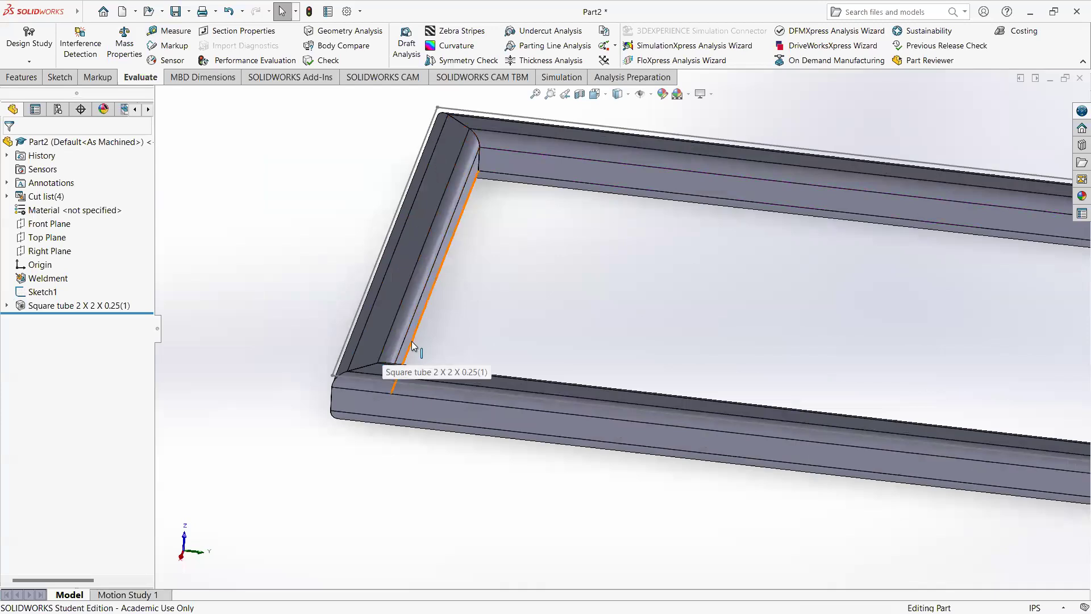
pyautogui.scroll(5, 648, 342)
pyautogui.moveTo(752, 335); pyautogui.dragTo(747, 405, button='middle')
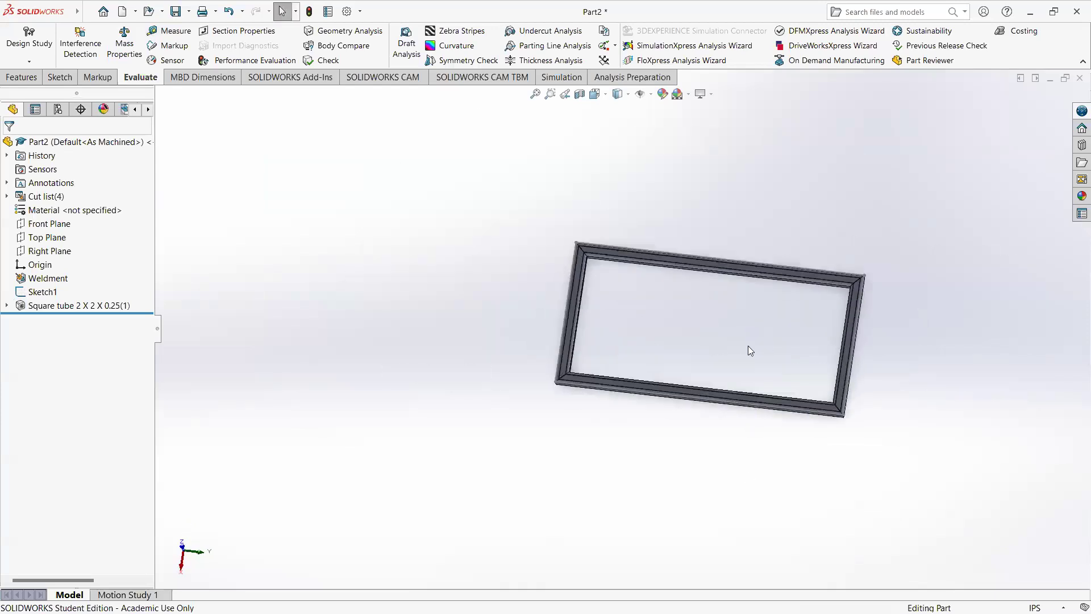
pyautogui.scroll(-4, 643, 363)
pyautogui.moveTo(643, 363); pyautogui.dragTo(571, 295, button='middle')
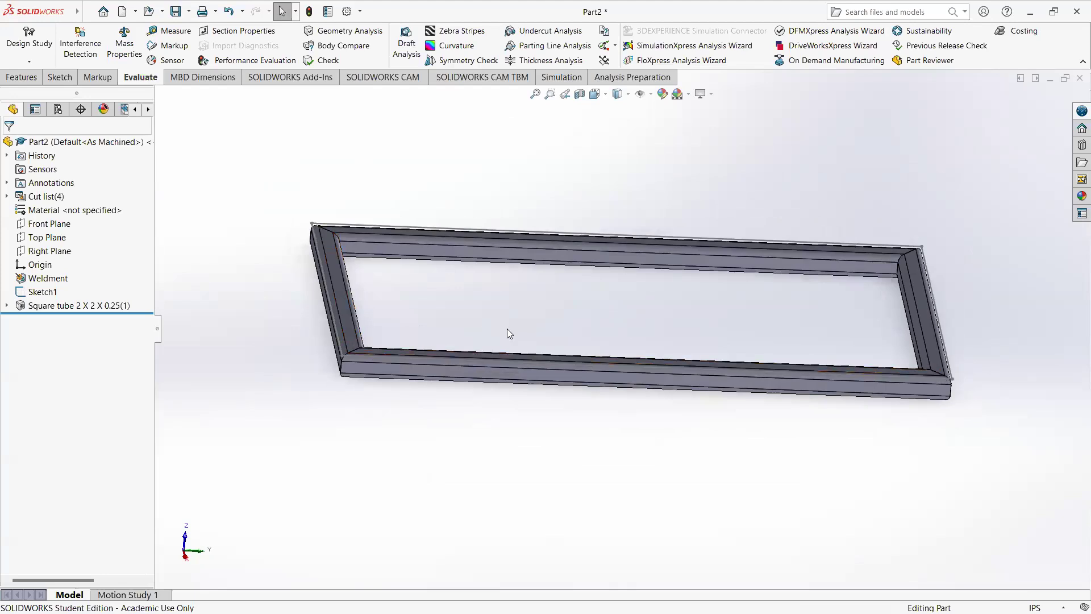
pyautogui.moveTo(463, 277); pyautogui.dragTo(477, 235, button='middle')
pyautogui.scroll(-2, 385, 311)
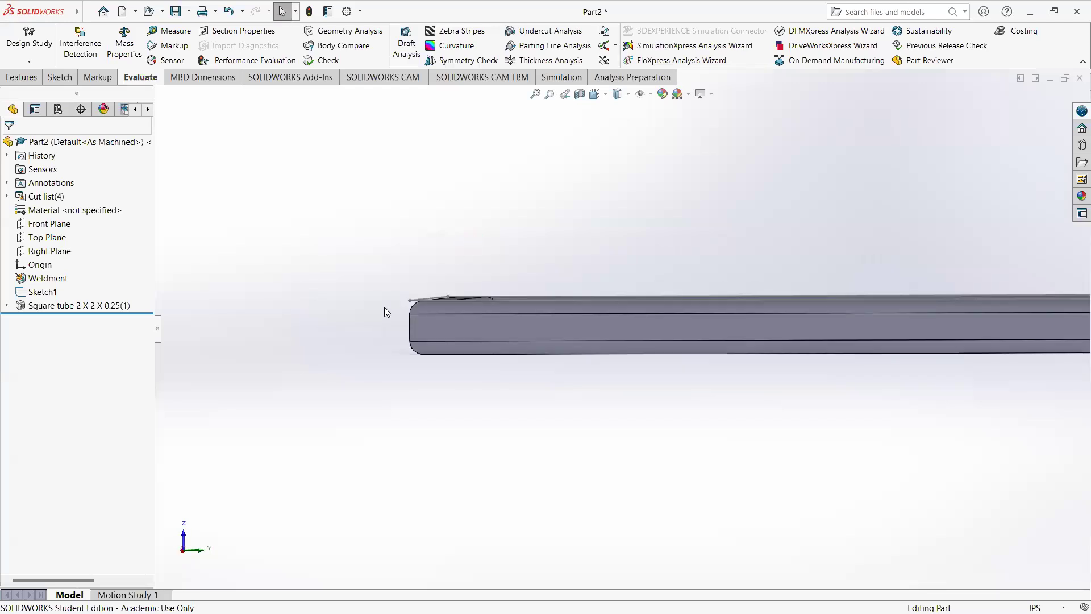
pyautogui.scroll(-3, 384, 312)
pyautogui.moveTo(559, 318); pyautogui.dragTo(522, 341, button='middle')
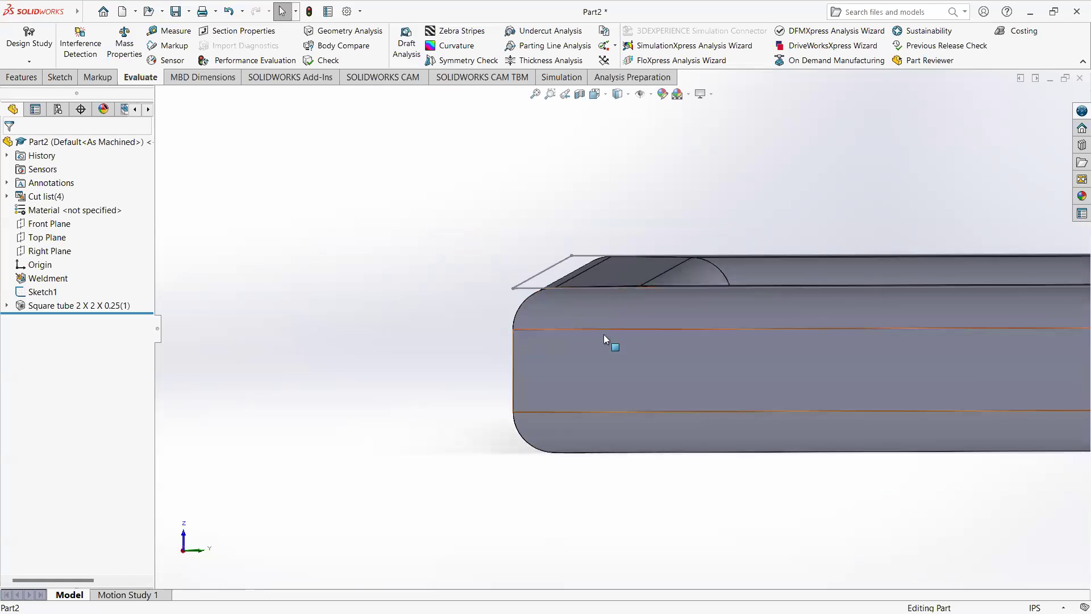
pyautogui.scroll(10, 501, 373)
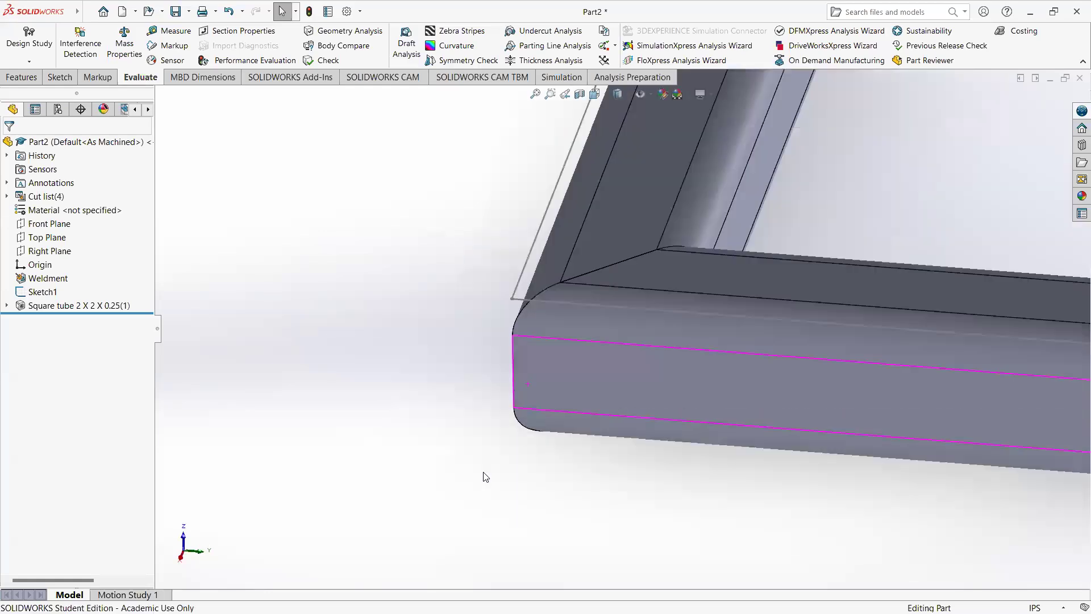
pyautogui.scroll(-3, 767, 300)
pyautogui.moveTo(768, 310); pyautogui.dragTo(767, 448, button='middle')
pyautogui.scroll(-3, 627, 305)
pyautogui.moveTo(593, 303); pyautogui.dragTo(342, 231, button='middle')
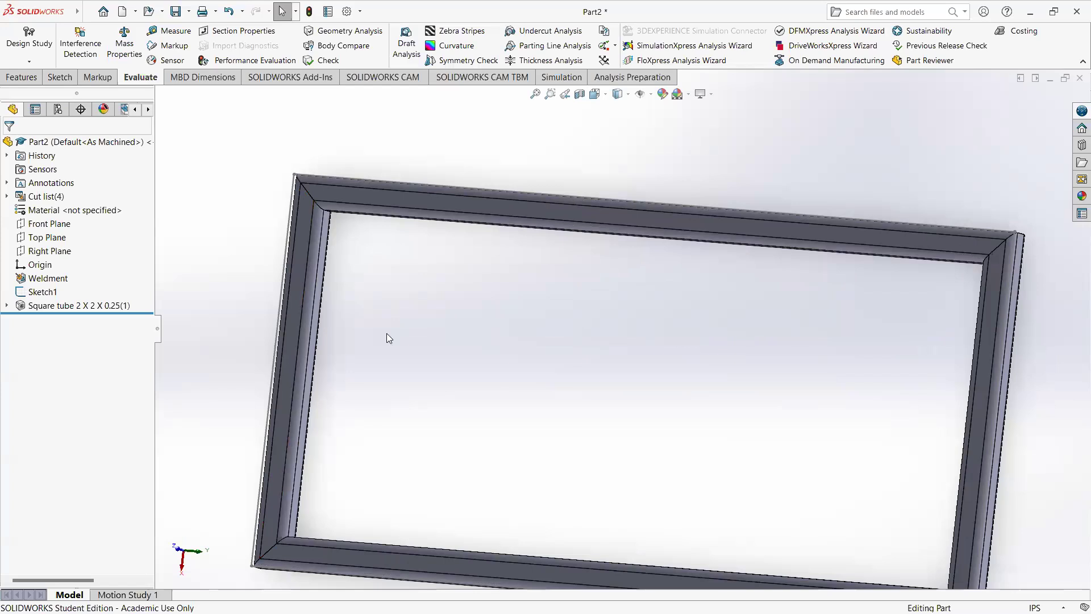
pyautogui.moveTo(397, 284); pyautogui.dragTo(383, 306, button='middle')
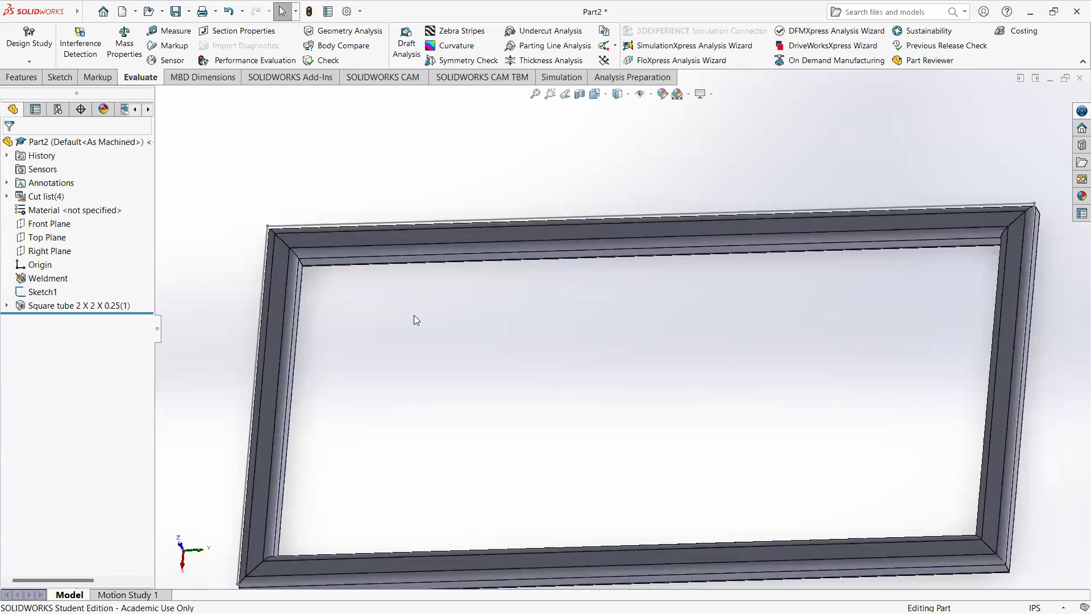
pyautogui.moveTo(379, 334); pyautogui.dragTo(226, 325, button='middle')
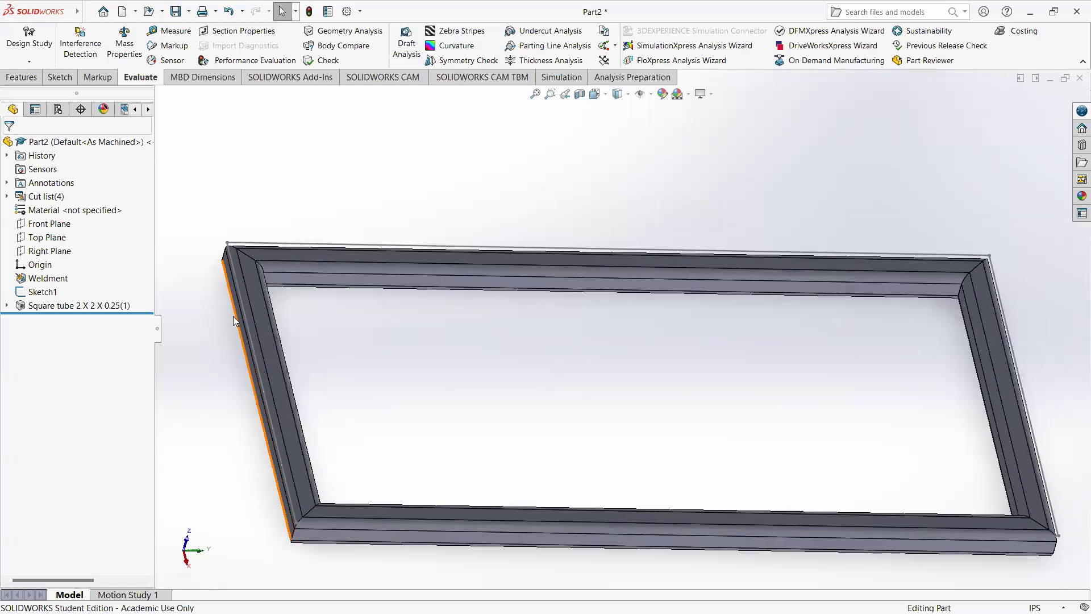
pyautogui.moveTo(346, 323); pyautogui.dragTo(389, 379, button='middle')
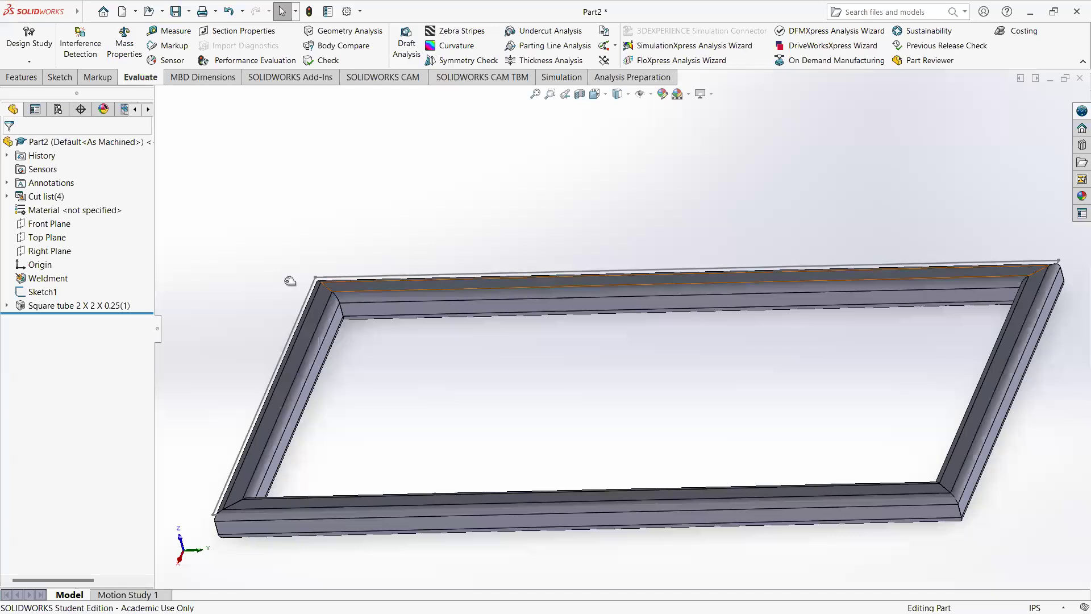
# Step: Edit the frame's path sketch and draw a diagonal line about 19.29 in long between its upper edge and its left edge
pyautogui.click(35, 292)
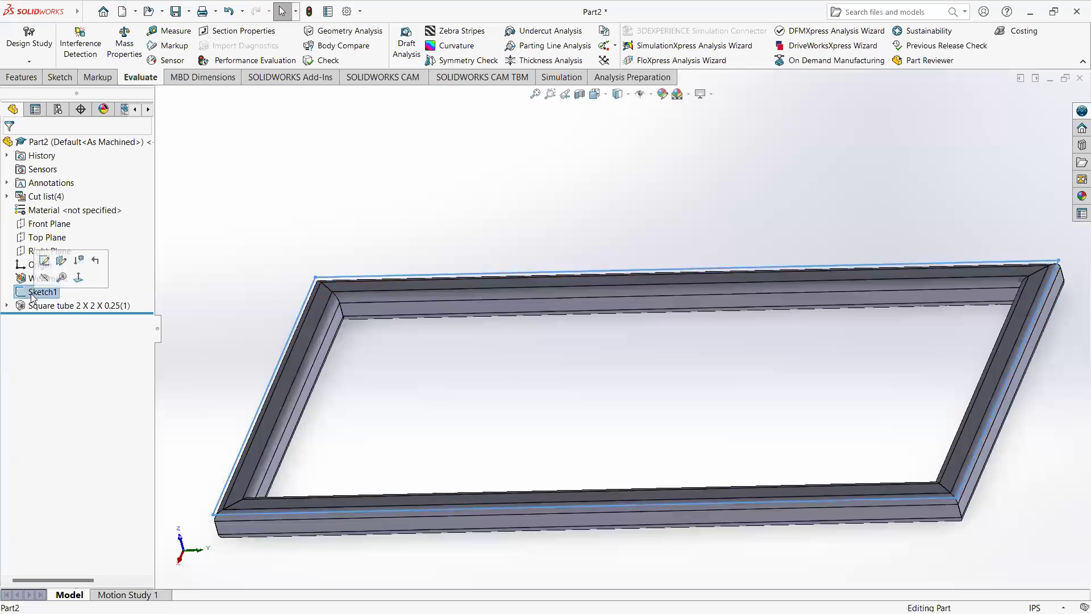
pyautogui.click(45, 261)
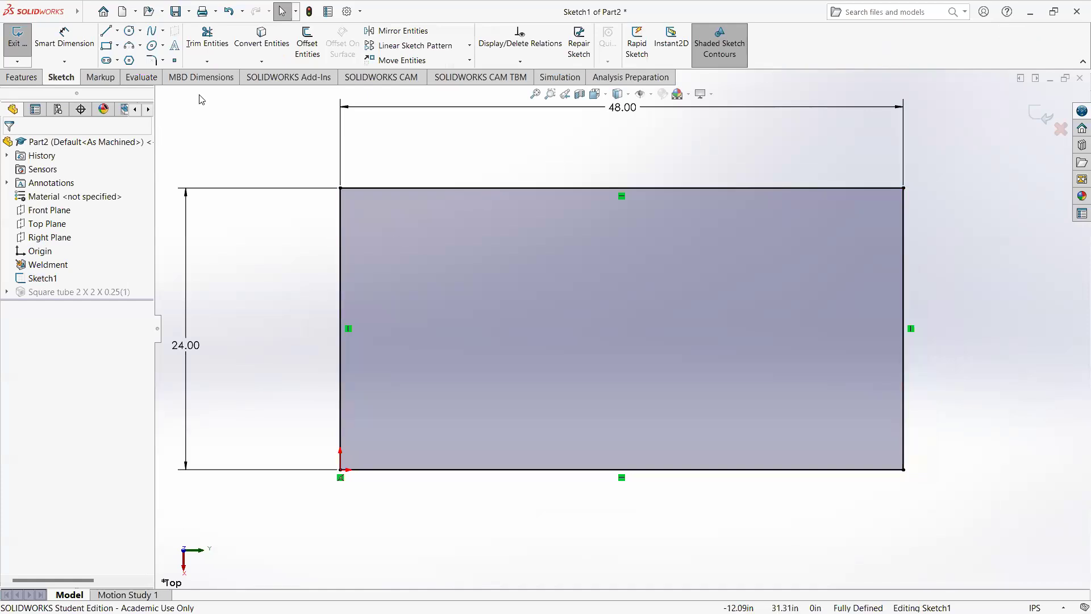
pyautogui.click(106, 30)
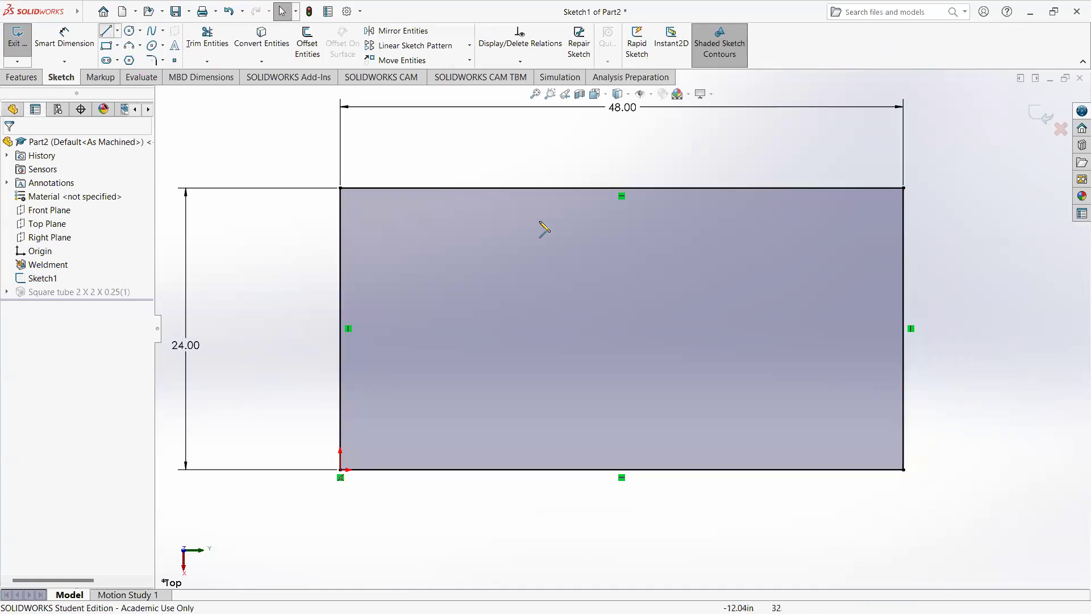
pyautogui.click(512, 188)
pyautogui.click(341, 330)
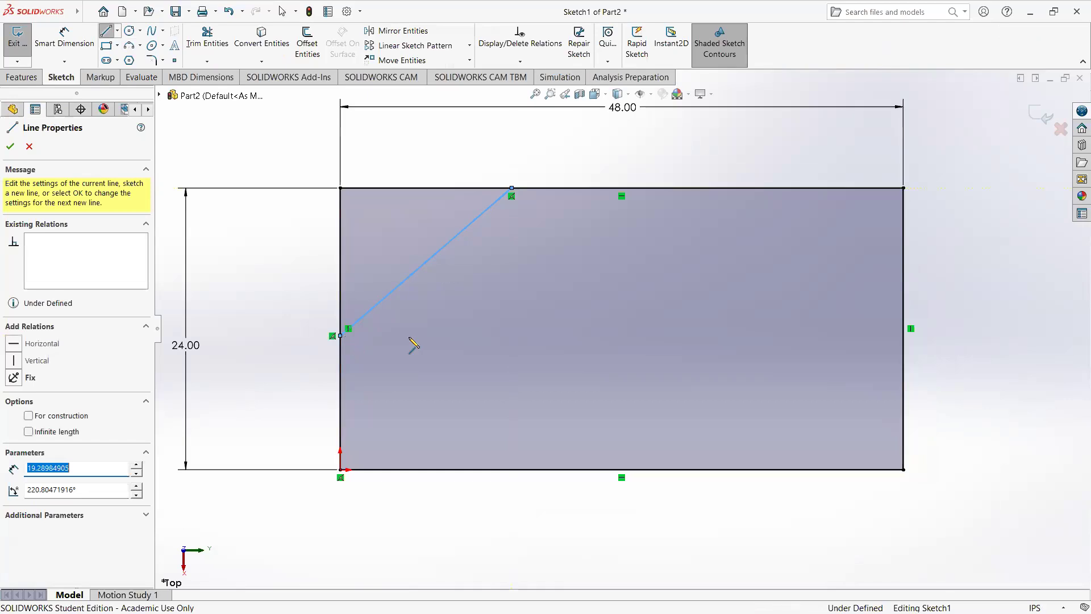
pyautogui.press('Escape')
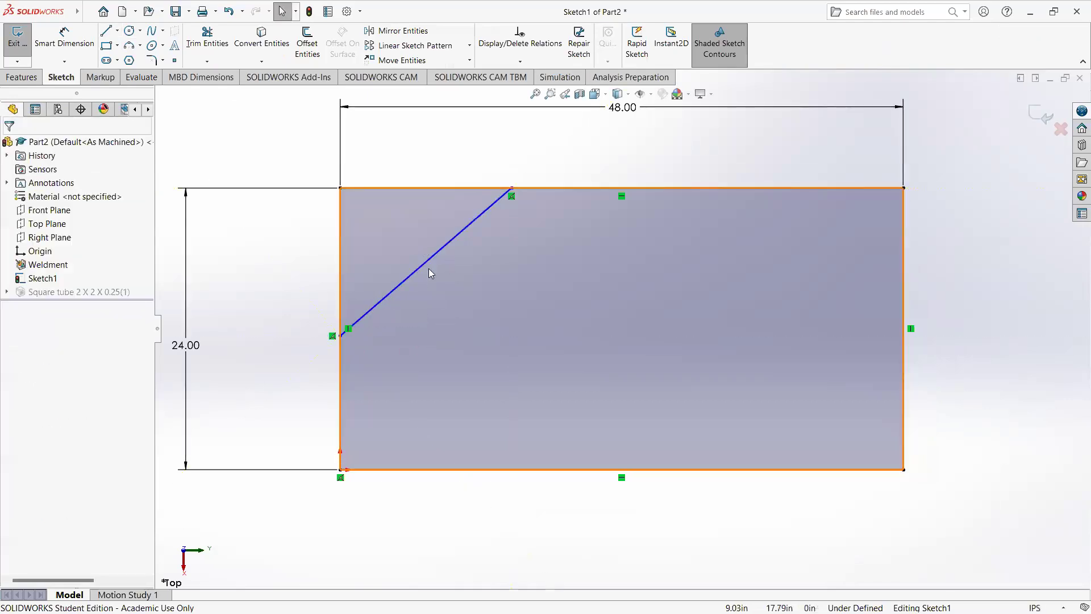
# Step: Dimension the angle between the diagonal line and the rectangle's upper edge as 45 degrees, and exit the sketch
pyautogui.click(59, 40)
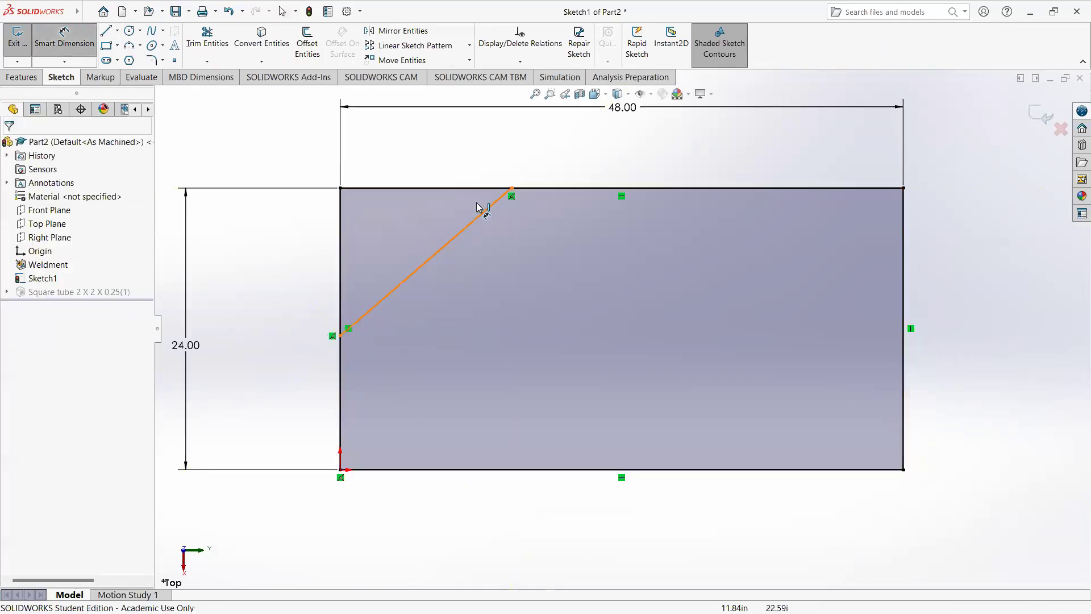
pyautogui.click(487, 210)
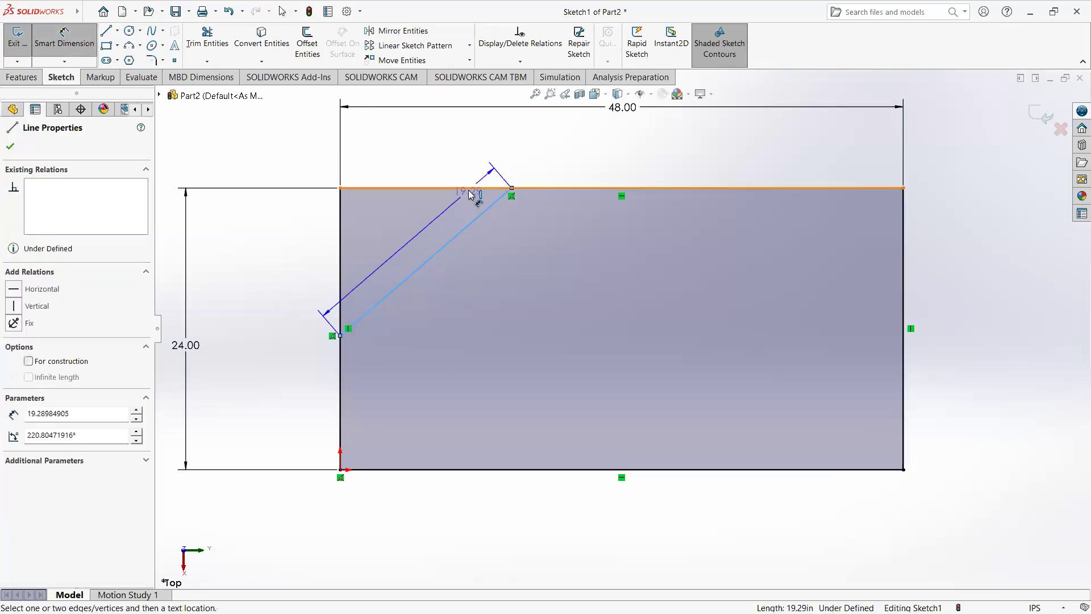
pyautogui.click(480, 188)
pyautogui.click(452, 209)
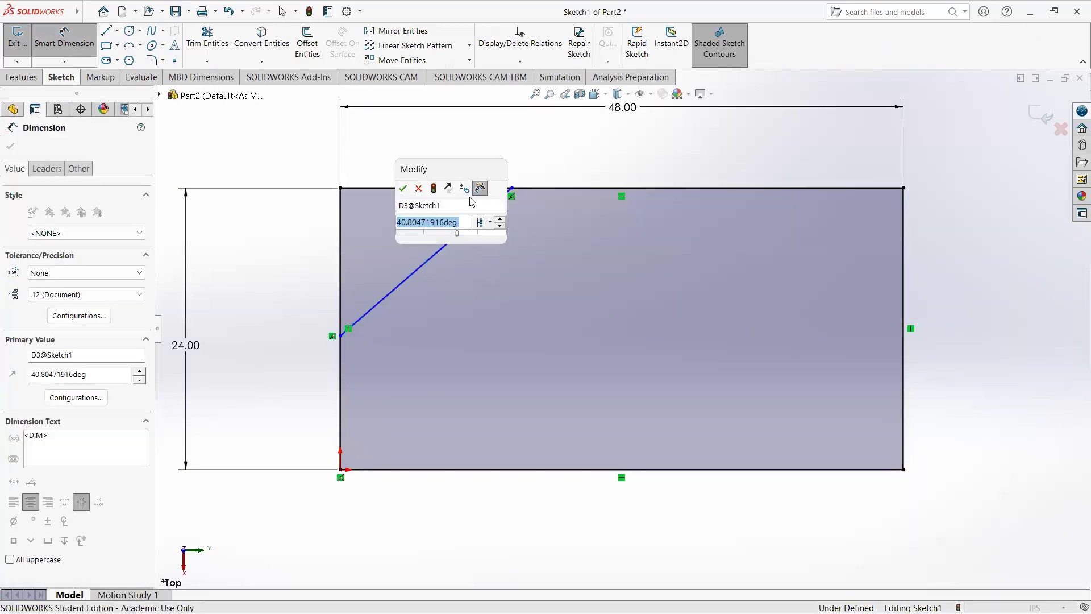
pyautogui.write('45')
pyautogui.press('Return')
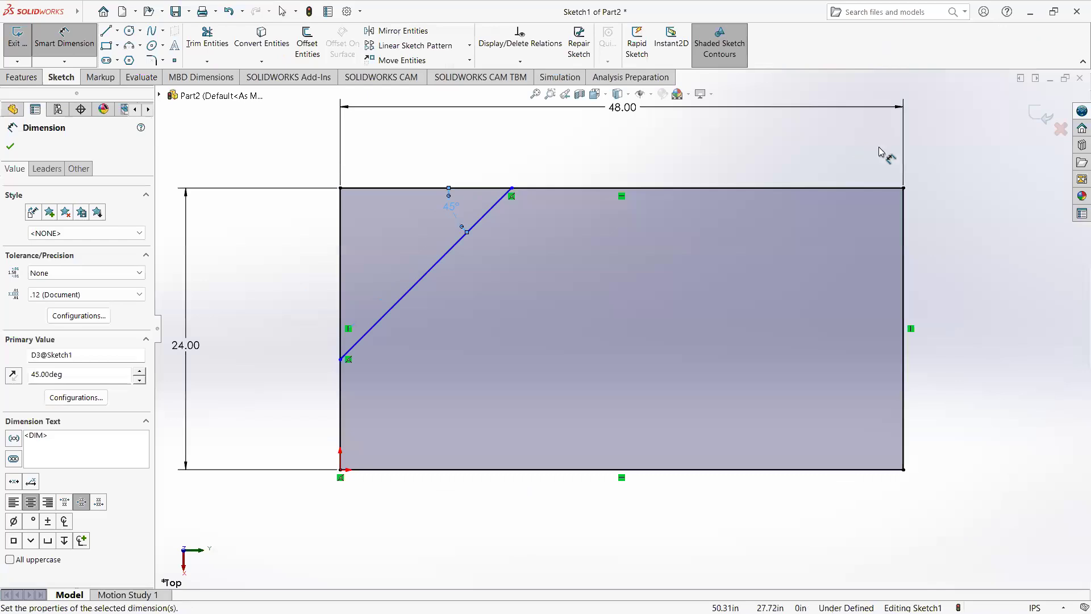
pyautogui.click(1047, 115)
# Step: Edit the square tube structural member and add a second group with the diagonal sketch line as its path segment
pyautogui.moveTo(530, 300); pyautogui.dragTo(540, 187, button='middle')
pyautogui.scroll(-4, 469, 297)
pyautogui.moveTo(470, 291); pyautogui.dragTo(455, 273, button='middle')
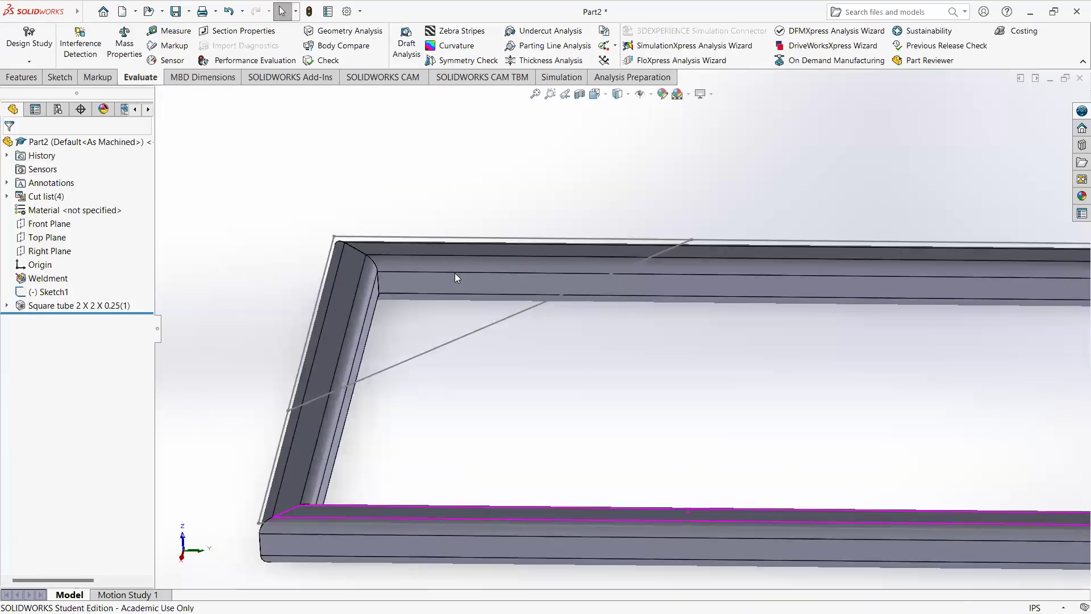
pyautogui.rightClick(62, 308)
pyautogui.click(74, 273)
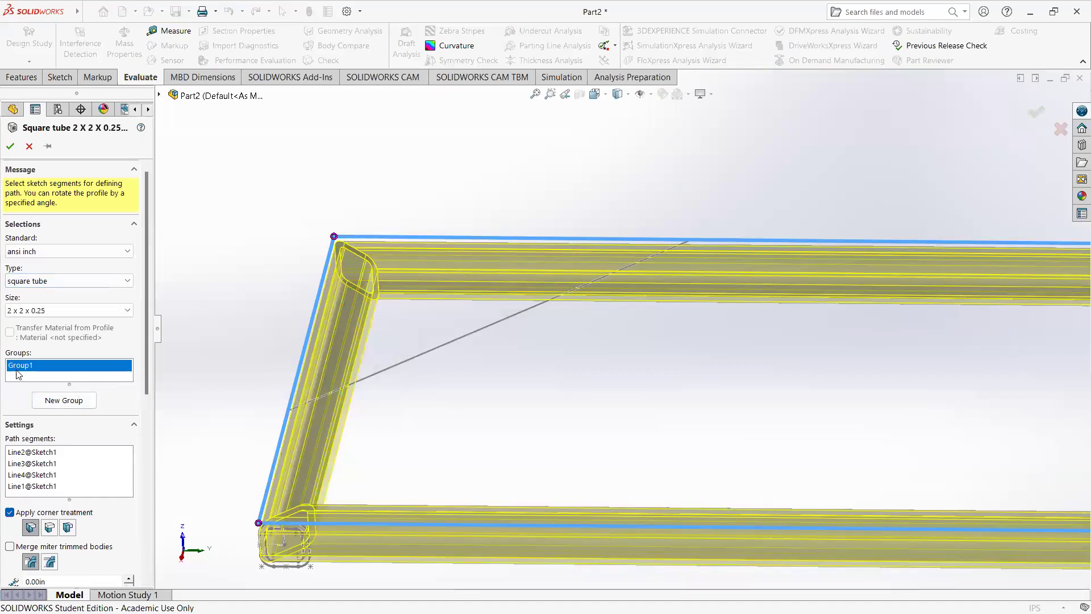
pyautogui.click(61, 401)
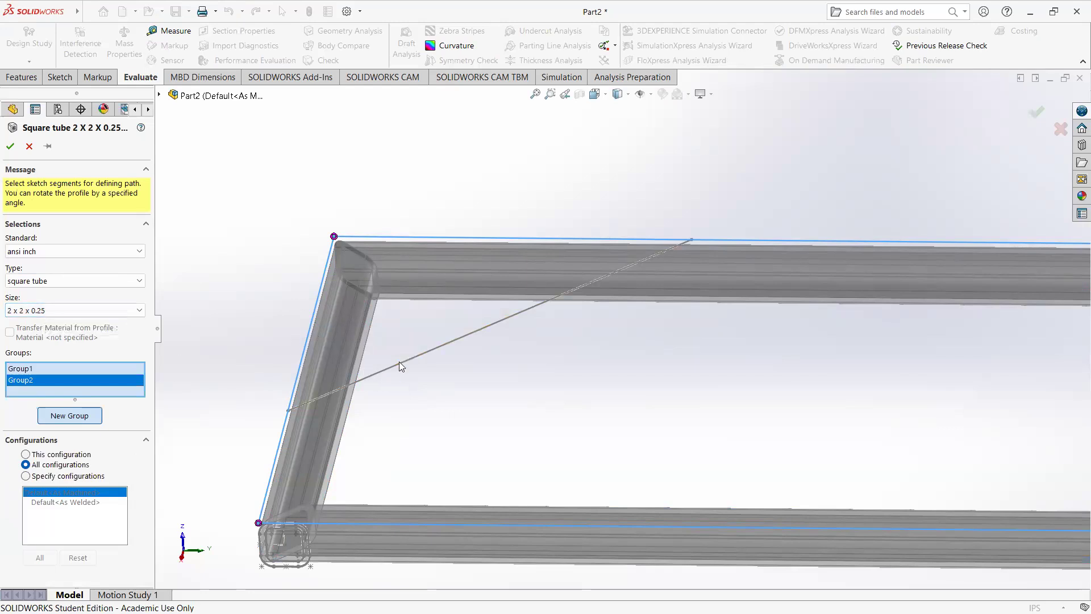
pyautogui.press('z')
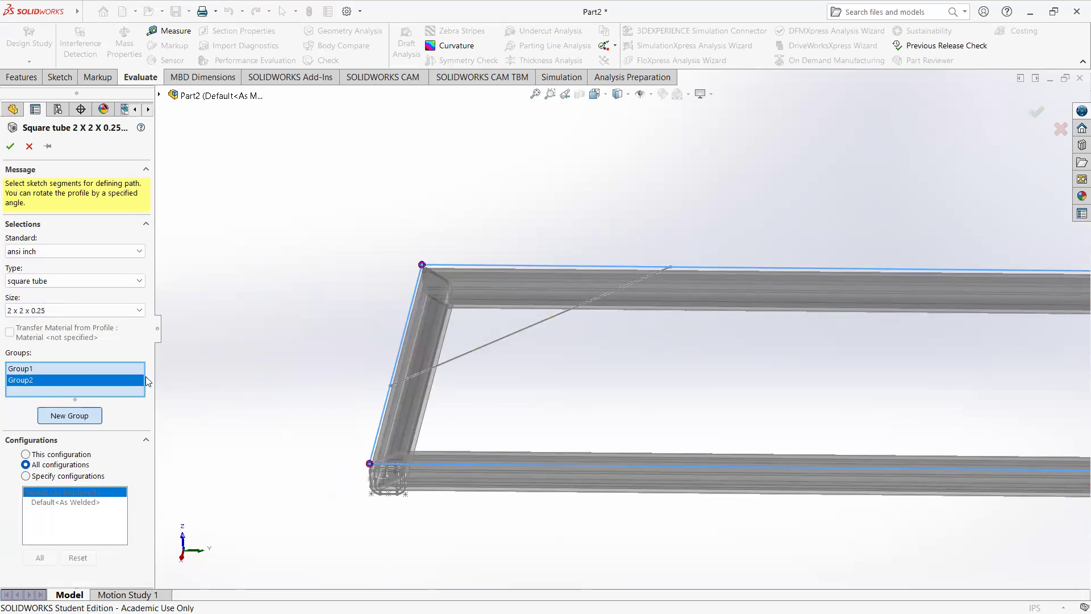
pyautogui.click(33, 371)
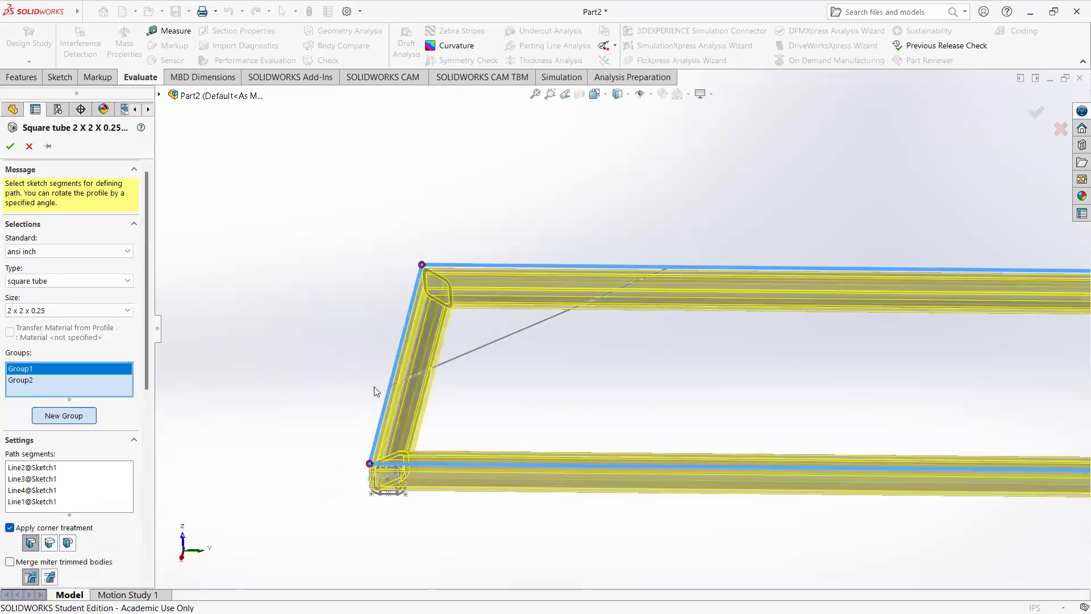
pyautogui.click(44, 382)
pyautogui.scroll(4, 700, 388)
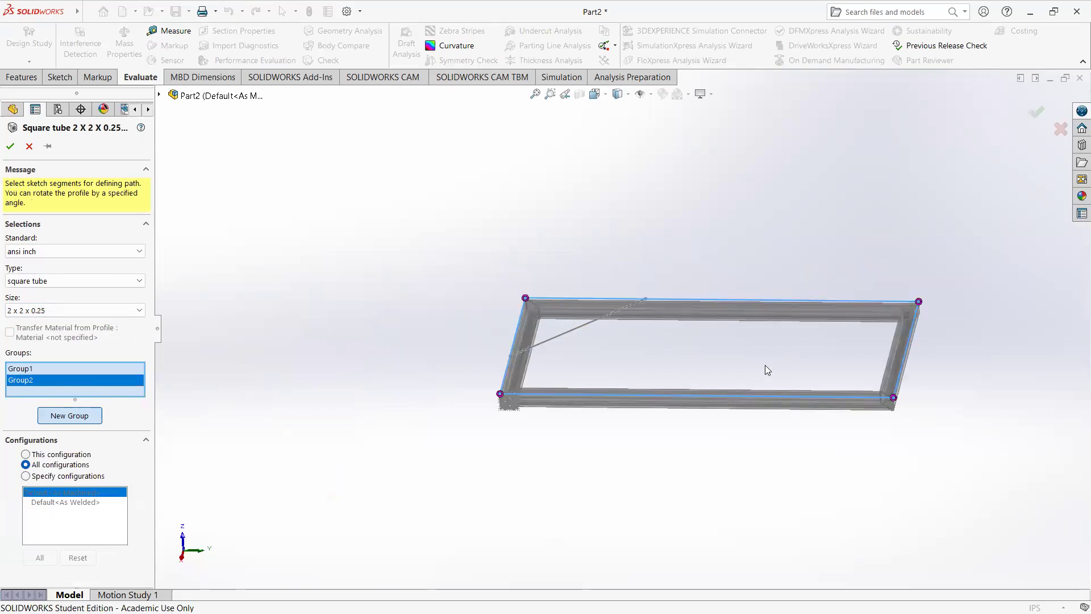
pyautogui.scroll(-2, 767, 369)
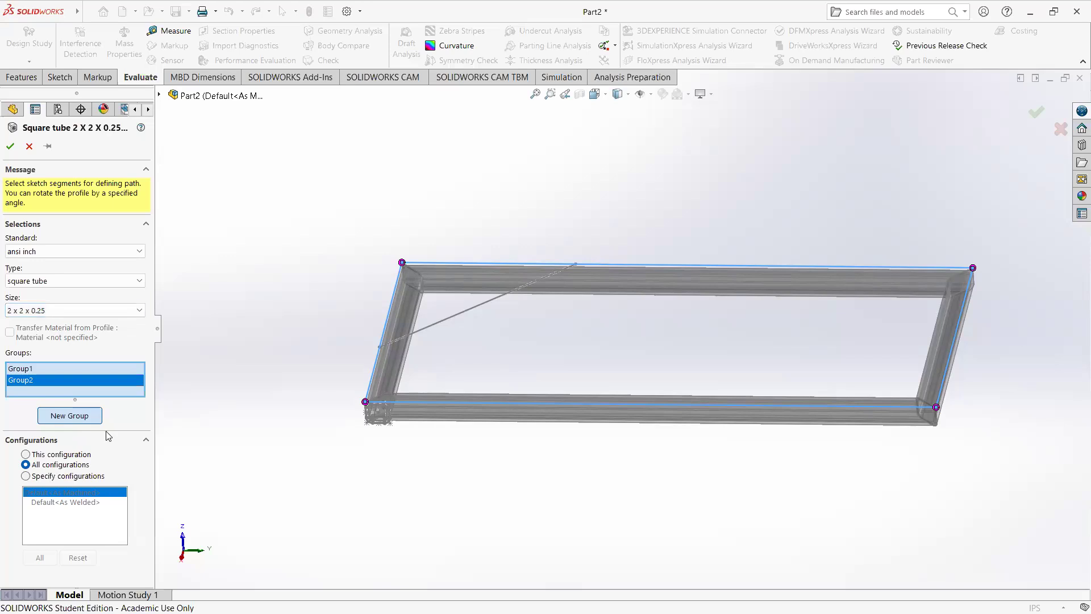
pyautogui.click(435, 328)
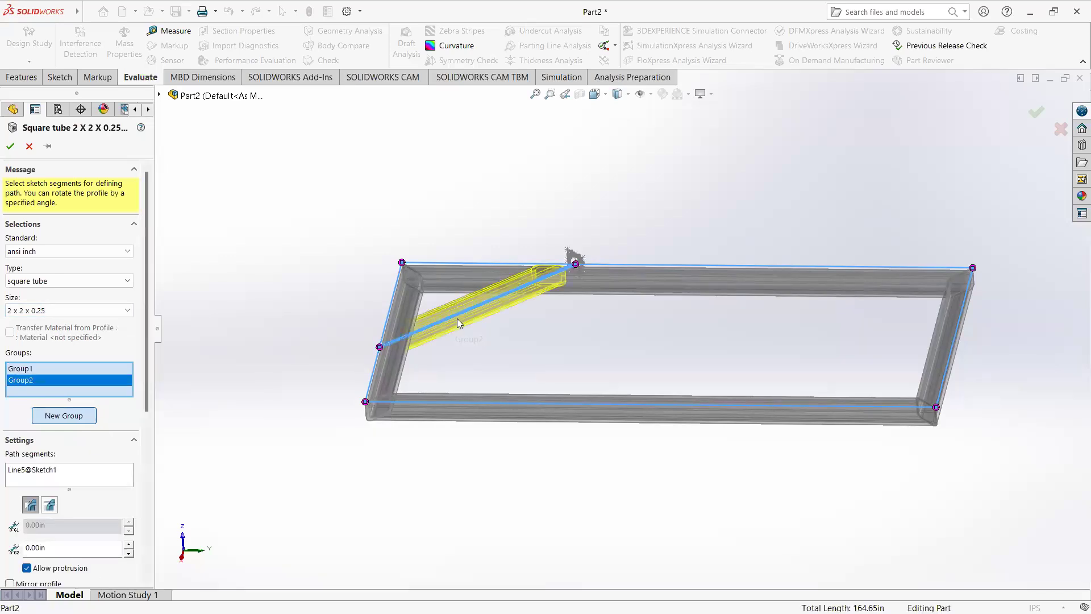
# Step: Inspect the diagonal brace preview from above and from the side, checking its trimmed ends and its height against the frame tubes
pyautogui.scroll(-5, 466, 316)
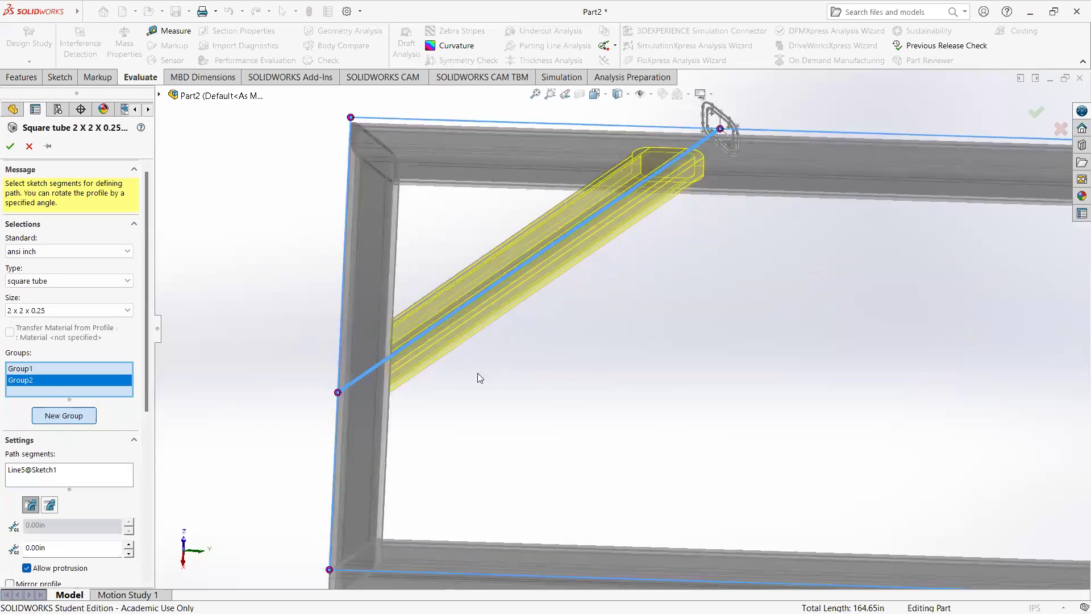
pyautogui.scroll(-3, 478, 300)
pyautogui.moveTo(525, 320); pyautogui.dragTo(527, 369, button='middle')
pyautogui.scroll(3, 527, 358)
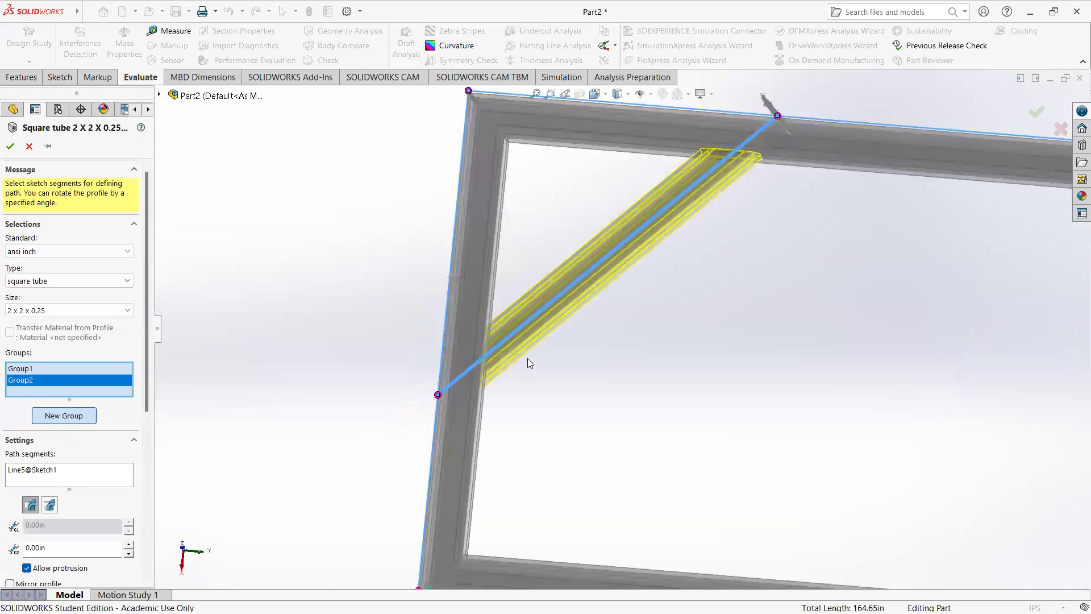
pyautogui.moveTo(633, 220)
pyautogui.mouseDown(button='middle')
pyautogui.moveTo(630, 237)
pyautogui.moveTo(693, 251)
pyautogui.moveTo(724, 283)
pyautogui.moveTo(604, 227)
pyautogui.moveTo(638, 202)
pyautogui.moveTo(630, 210)
pyautogui.mouseUp(button='middle')
pyautogui.moveTo(588, 448); pyautogui.dragTo(563, 454, button='middle')
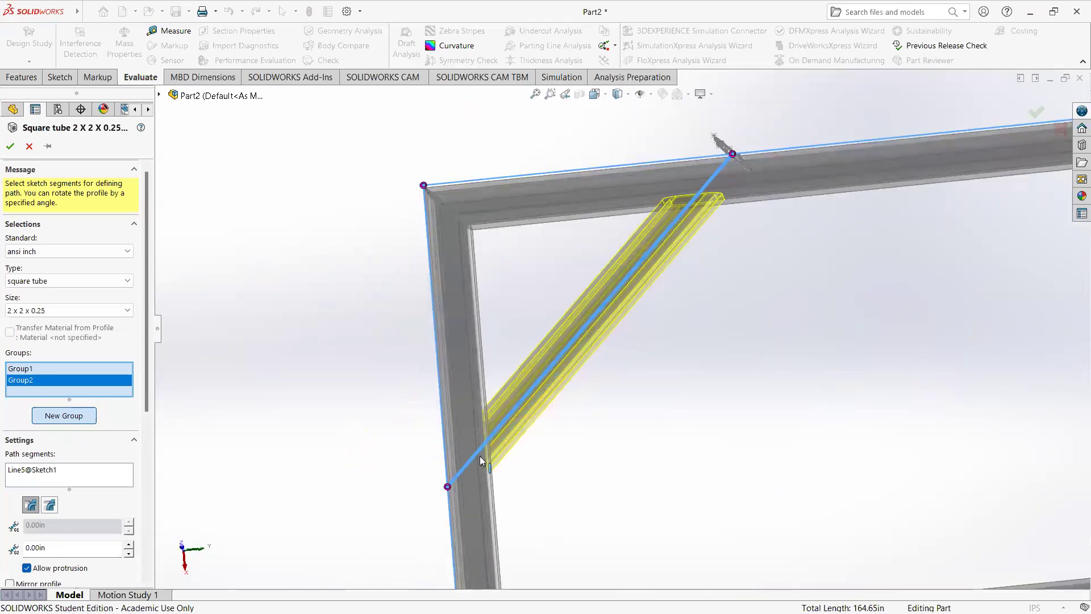
pyautogui.moveTo(533, 337); pyautogui.dragTo(645, 341, button='middle')
pyautogui.scroll(-5, 736, 181)
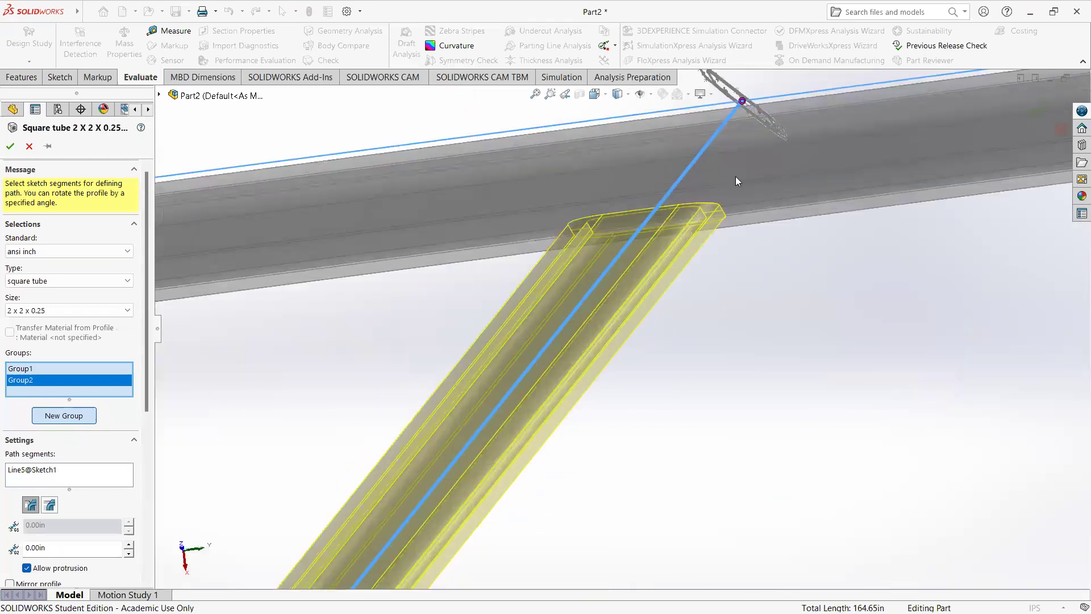
pyautogui.scroll(5, 708, 278)
pyautogui.moveTo(714, 276); pyautogui.dragTo(570, 260, button='middle')
pyautogui.scroll(8, 570, 260)
pyautogui.moveTo(532, 413); pyautogui.dragTo(534, 435, button='middle')
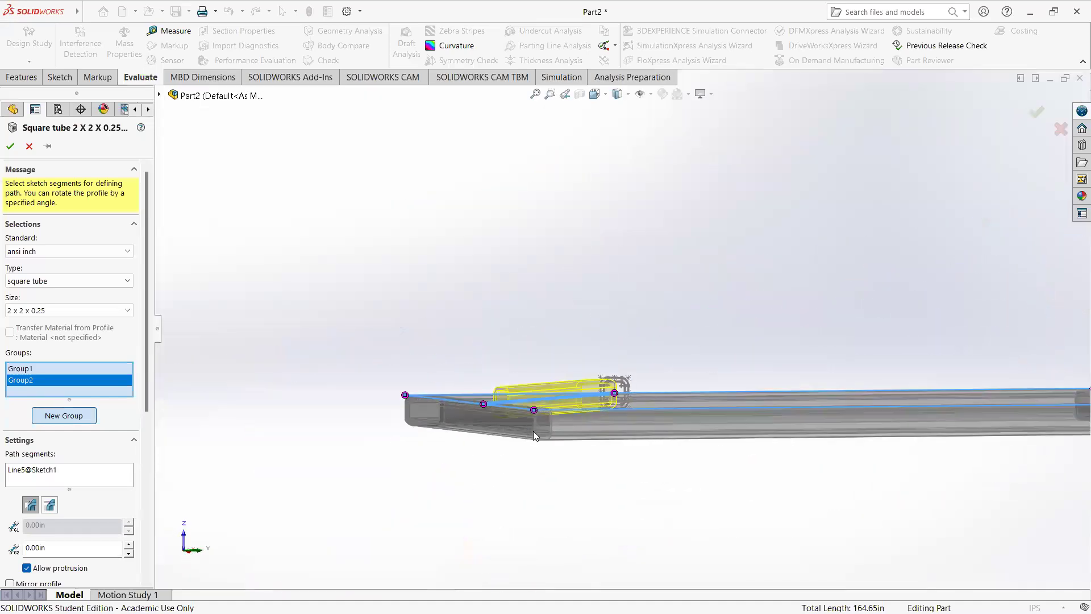
pyautogui.scroll(-8, 531, 427)
pyautogui.moveTo(516, 364)
pyautogui.mouseDown(button='middle')
pyautogui.moveTo(514, 348)
pyautogui.moveTo(510, 379)
pyautogui.moveTo(527, 377)
pyautogui.mouseUp(button='middle')
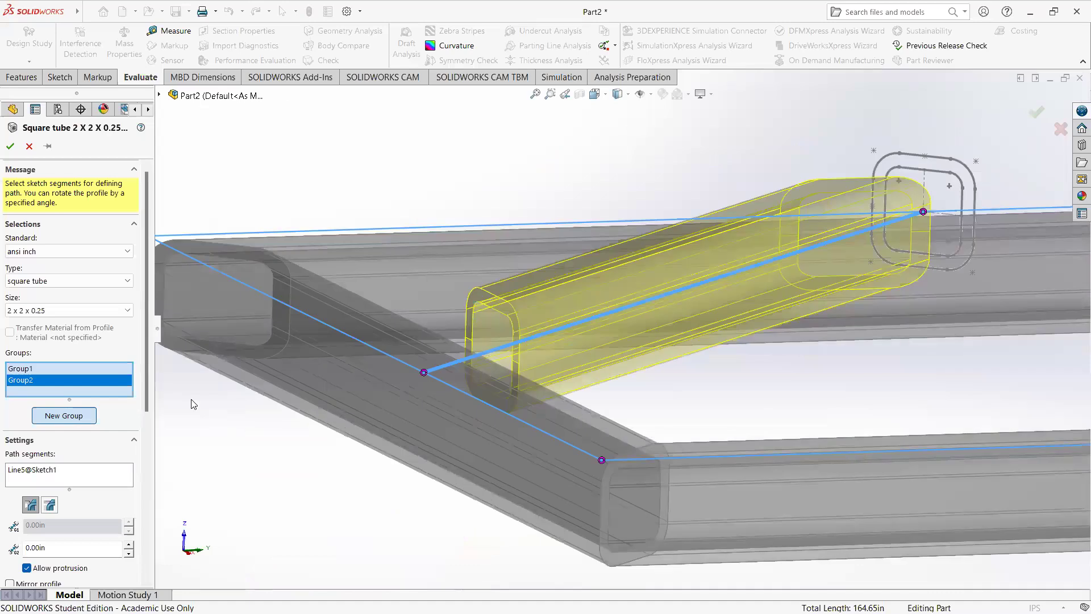
# Step: Locate the diagonal brace group's profile by its outer top-edge midpoint, accept the structural member, and check how the brace fits the frame
pyautogui.scroll(-5, 121, 420)
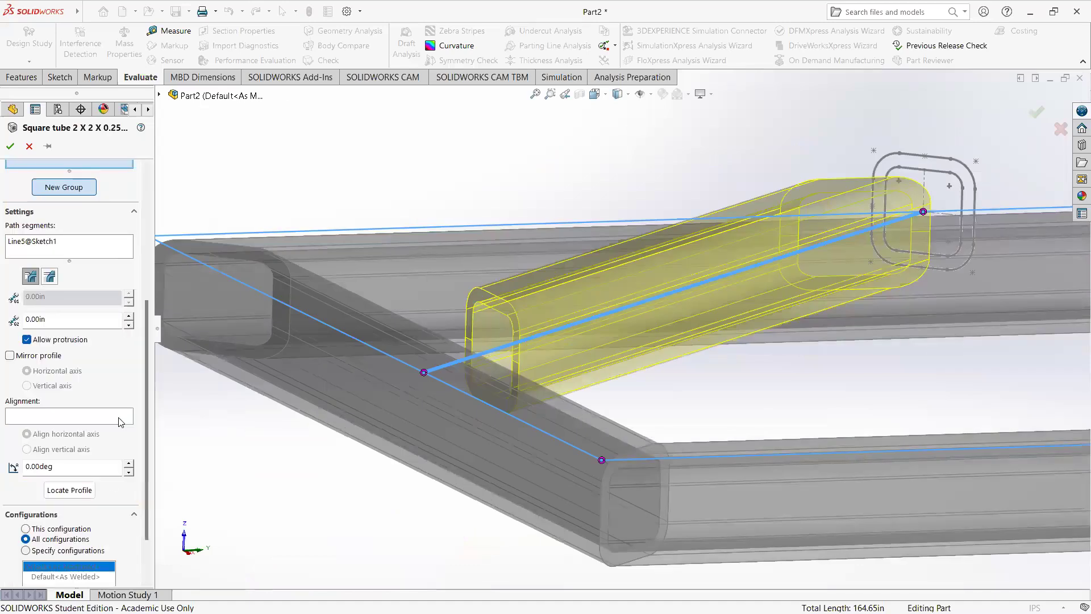
pyautogui.click(69, 490)
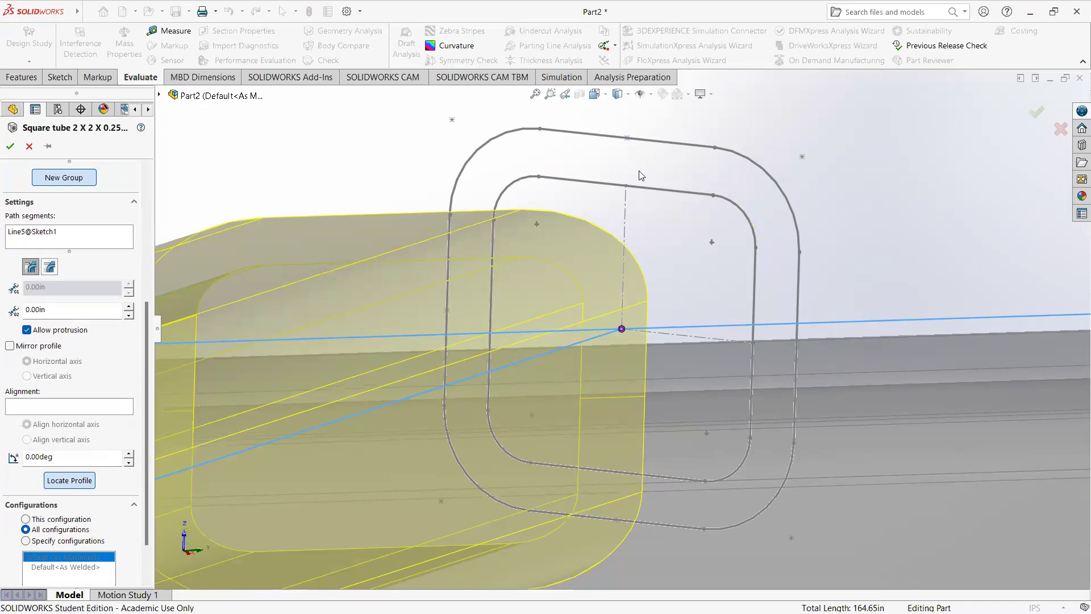
pyautogui.click(627, 139)
pyautogui.scroll(5, 622, 328)
pyautogui.moveTo(600, 319); pyautogui.dragTo(803, 229, button='middle')
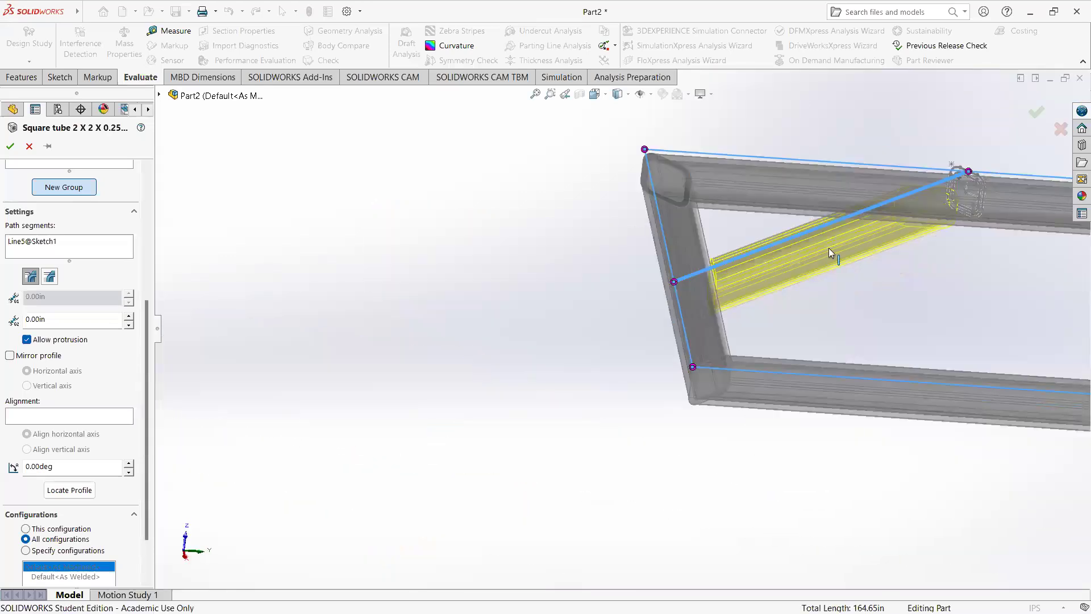
pyautogui.click(1036, 115)
pyautogui.moveTo(796, 310); pyautogui.dragTo(653, 373, button='middle')
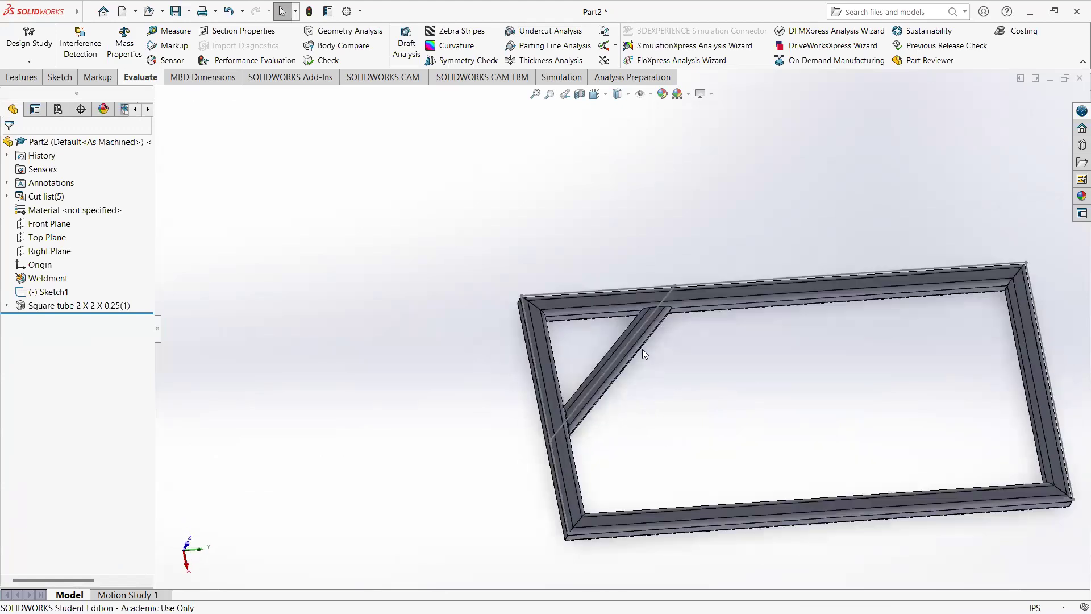
pyautogui.scroll(-3, 643, 351)
pyautogui.moveTo(590, 358); pyautogui.dragTo(523, 357, button='middle')
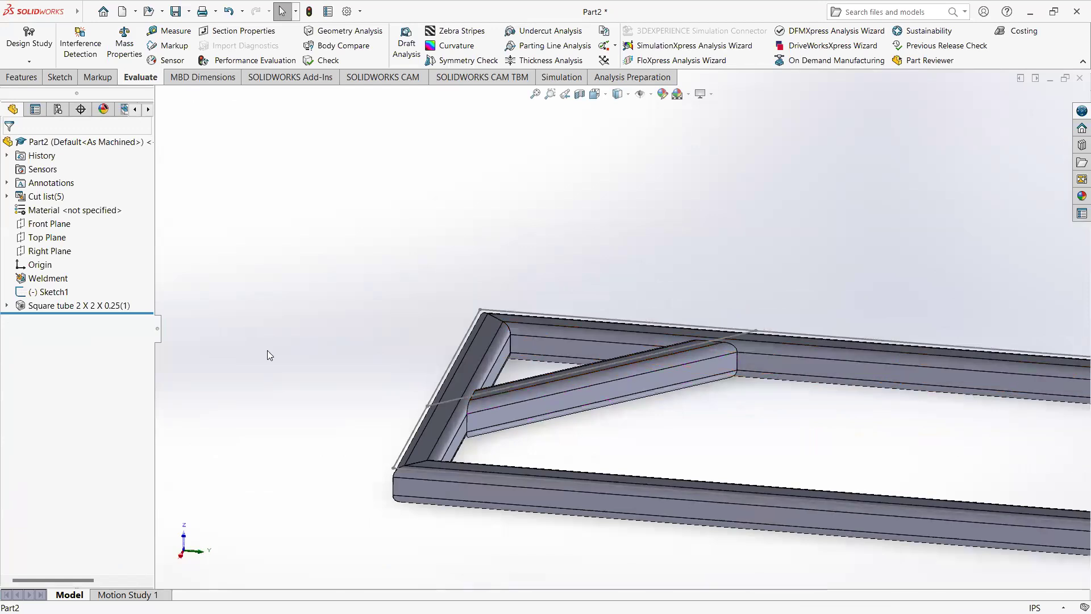
# Step: Roll the model back to before the square tube structural member and start a new 3D sketch
pyautogui.moveTo(77, 313); pyautogui.dragTo(77, 307)
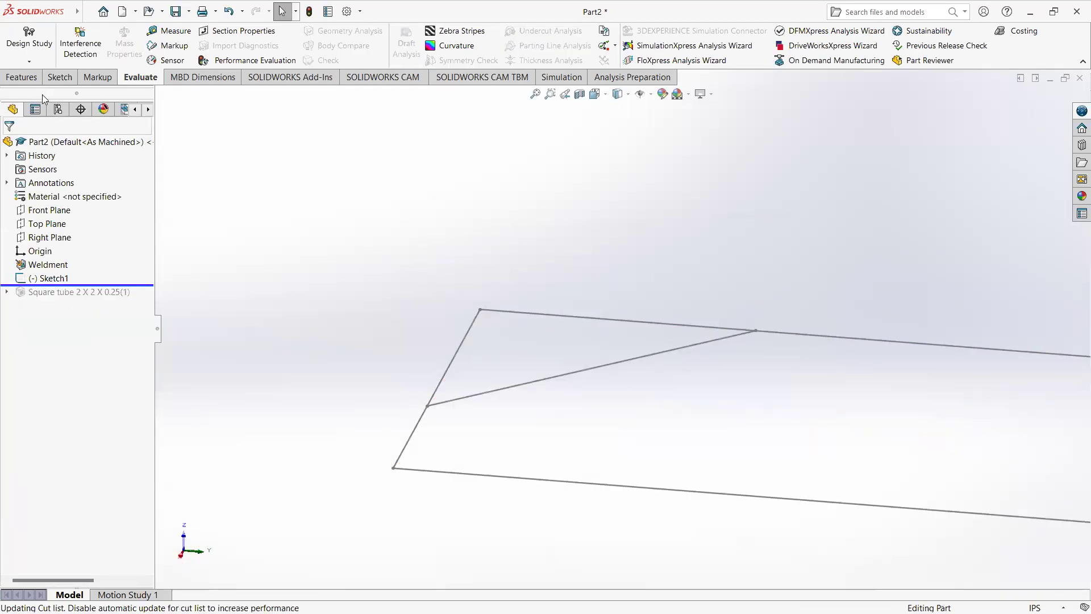
pyautogui.click(59, 78)
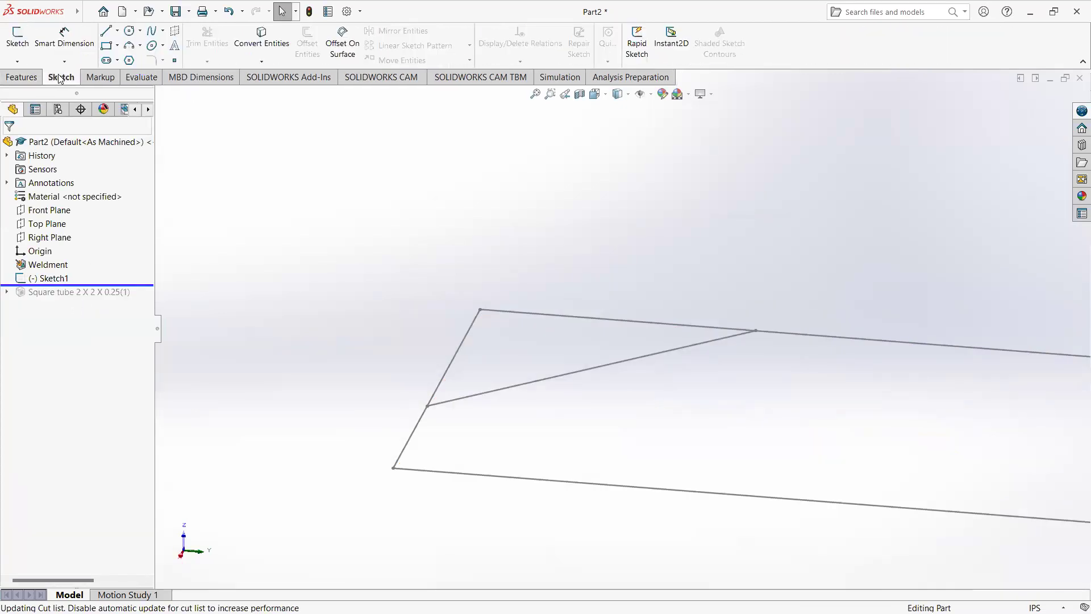
pyautogui.click(18, 62)
pyautogui.click(38, 91)
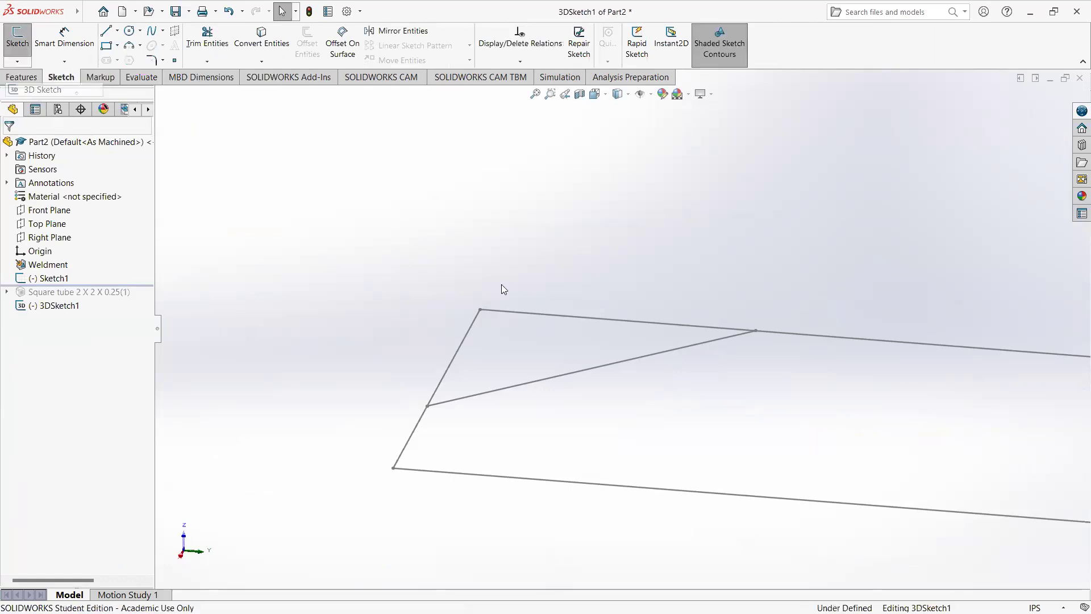
# Step: Draw vertical lines upward from both corners of the frame path's short edge beside the brace, making the first about 8.13 in long
pyautogui.click(106, 30)
pyautogui.click(480, 310)
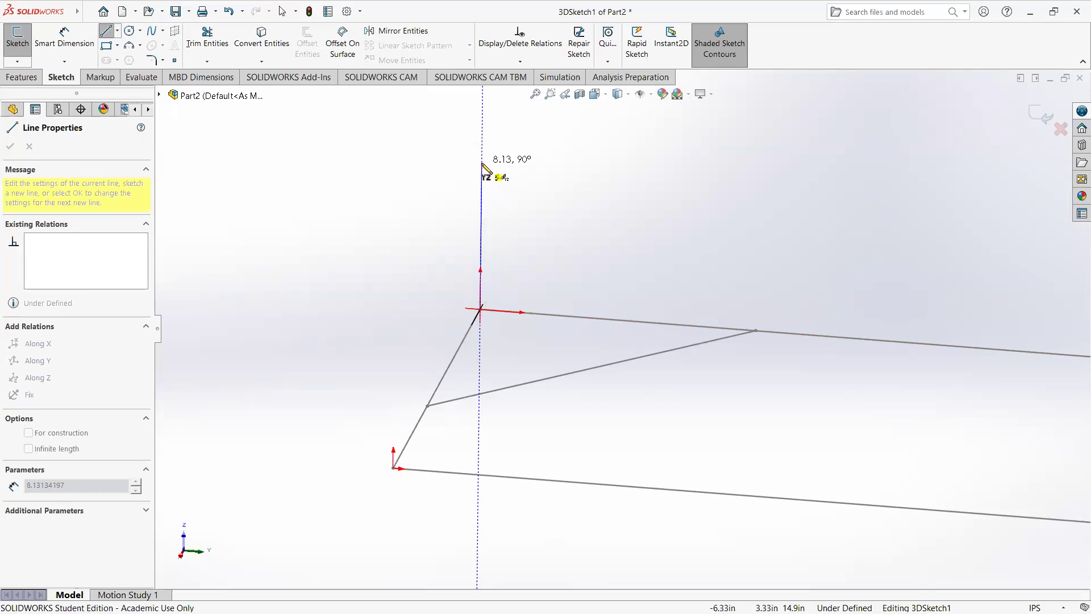
pyautogui.click(482, 165)
pyautogui.press('Escape')
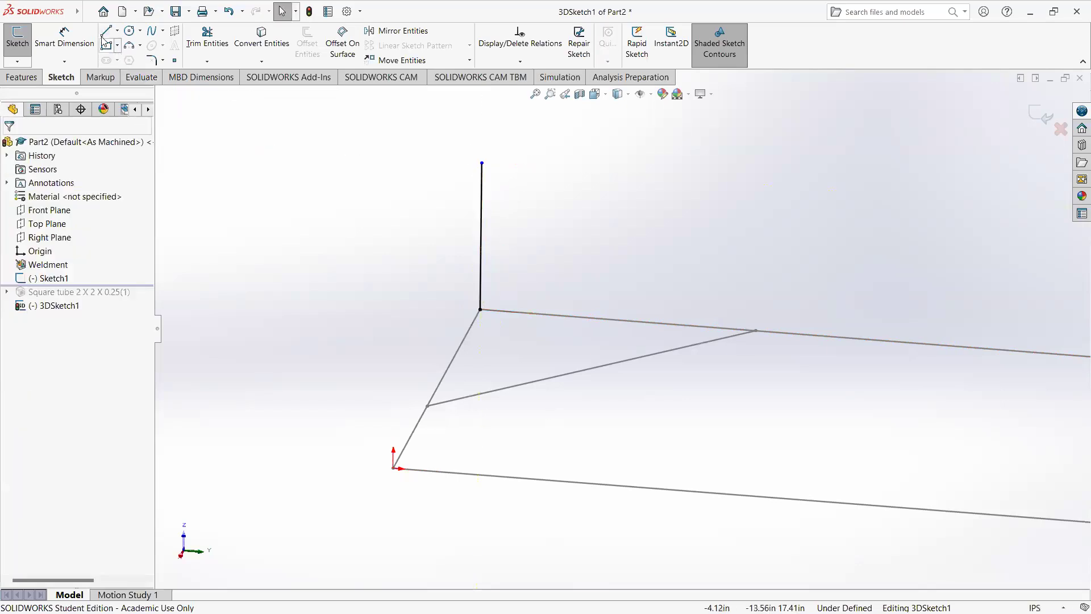
pyautogui.press('l')
pyautogui.click(393, 467)
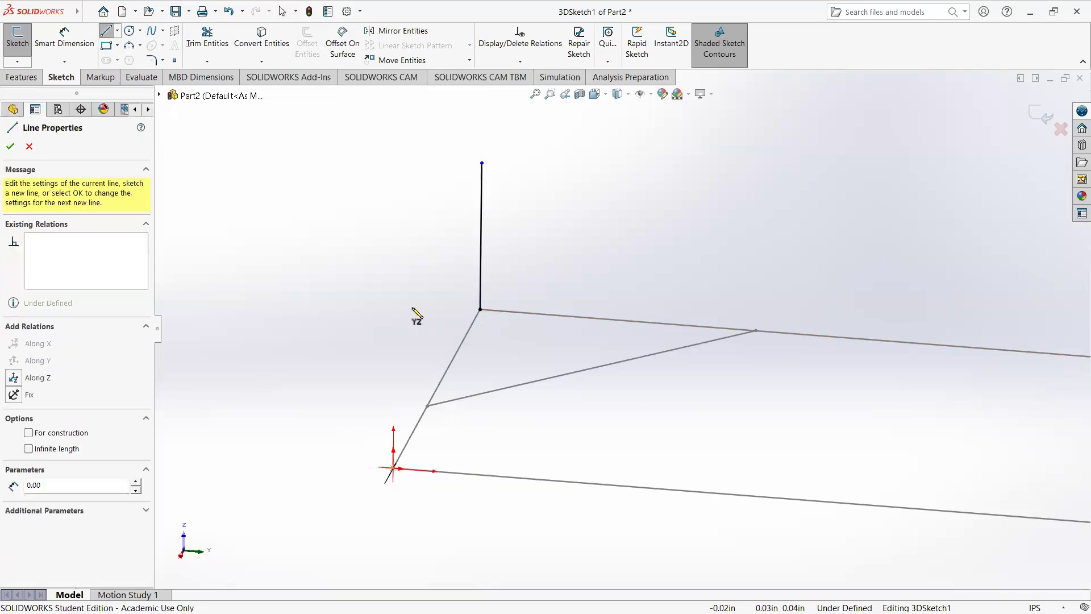
pyautogui.click(396, 279)
pyautogui.press('Escape')
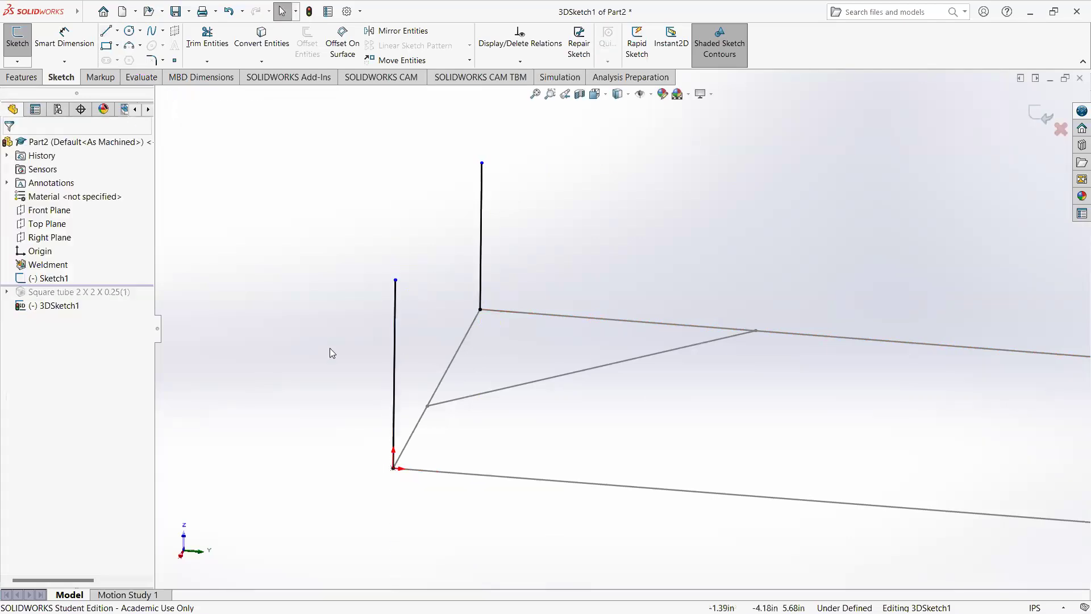
pyautogui.scroll(3, 526, 376)
pyautogui.press('f')
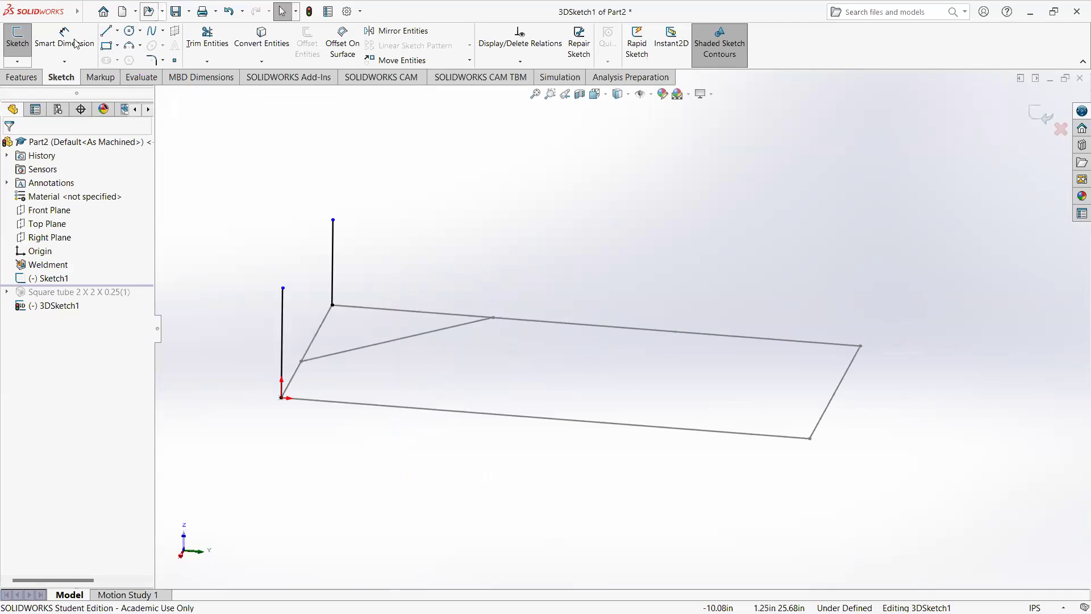
# Step: Draw a vertical line about 7.93 in long upward from the frame path corner at the far end of the origin's long edge
pyautogui.click(105, 30)
pyautogui.click(809, 438)
pyautogui.click(808, 355)
pyautogui.press('Escape')
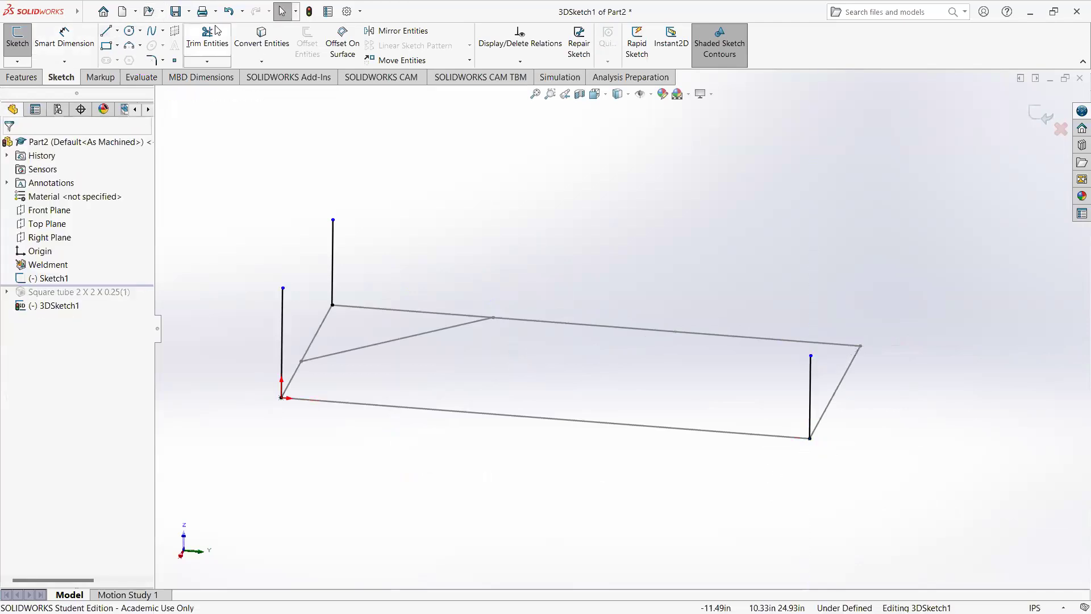
# Step: Try to draw a vertical line upward from the last free corner of the frame path
pyautogui.click(106, 31)
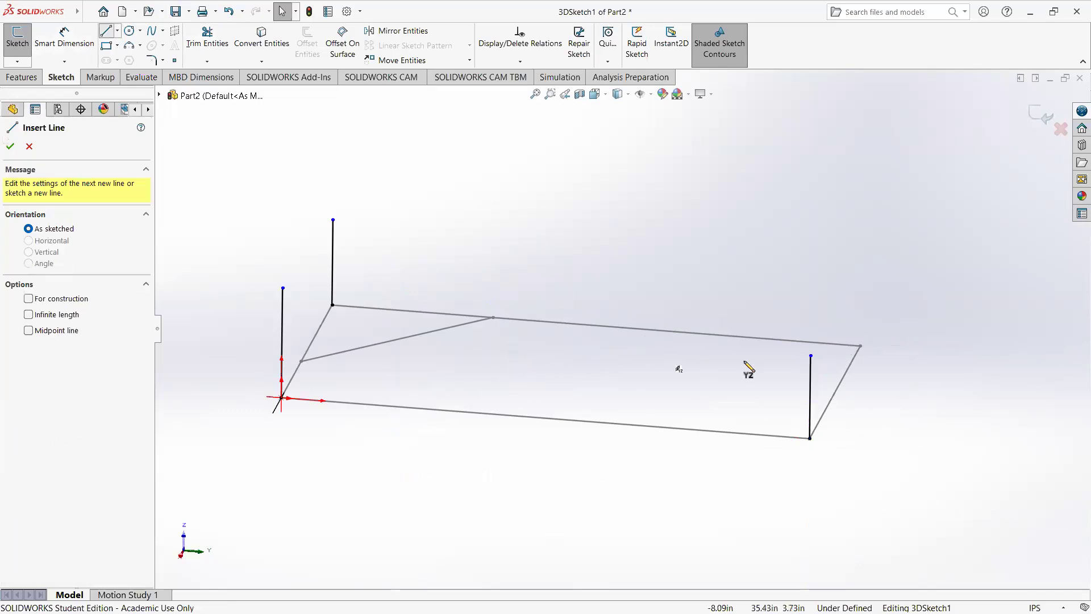
pyautogui.click(860, 346)
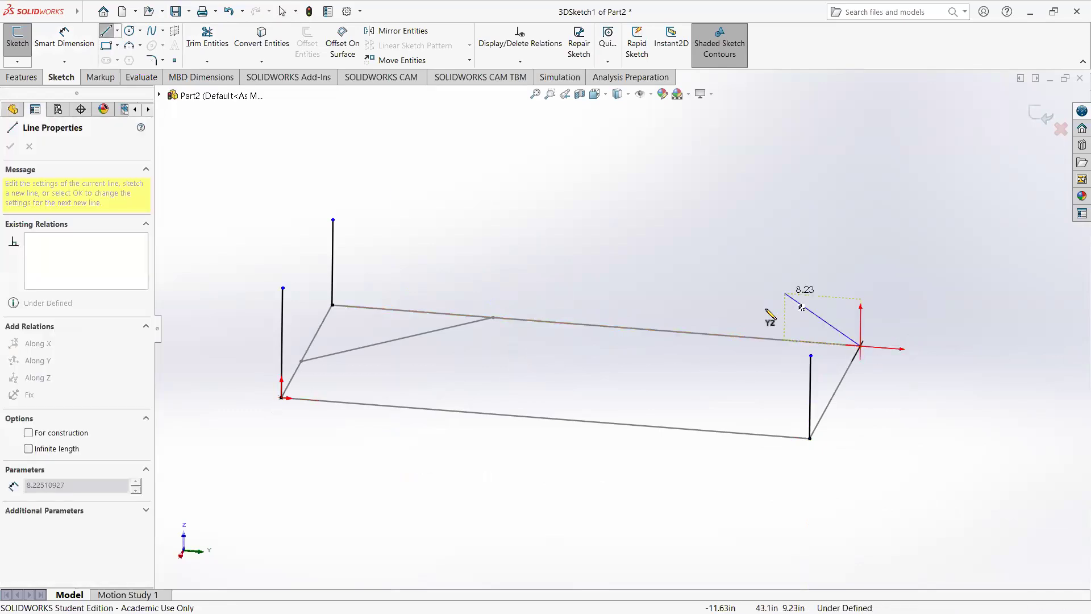
pyautogui.click(796, 279)
pyautogui.moveTo(706, 343); pyautogui.dragTo(767, 390, button='middle')
pyautogui.press('Escape')
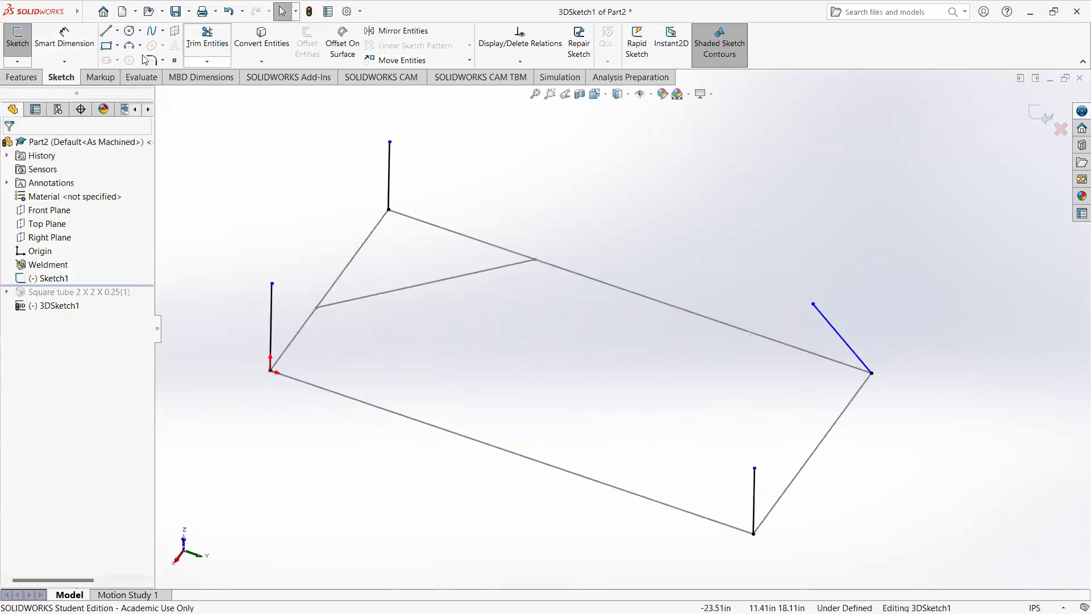
# Step: Draw another line about 7.42 in long from the fourth corner and delete the more slanted line there
pyautogui.click(106, 31)
pyautogui.click(871, 373)
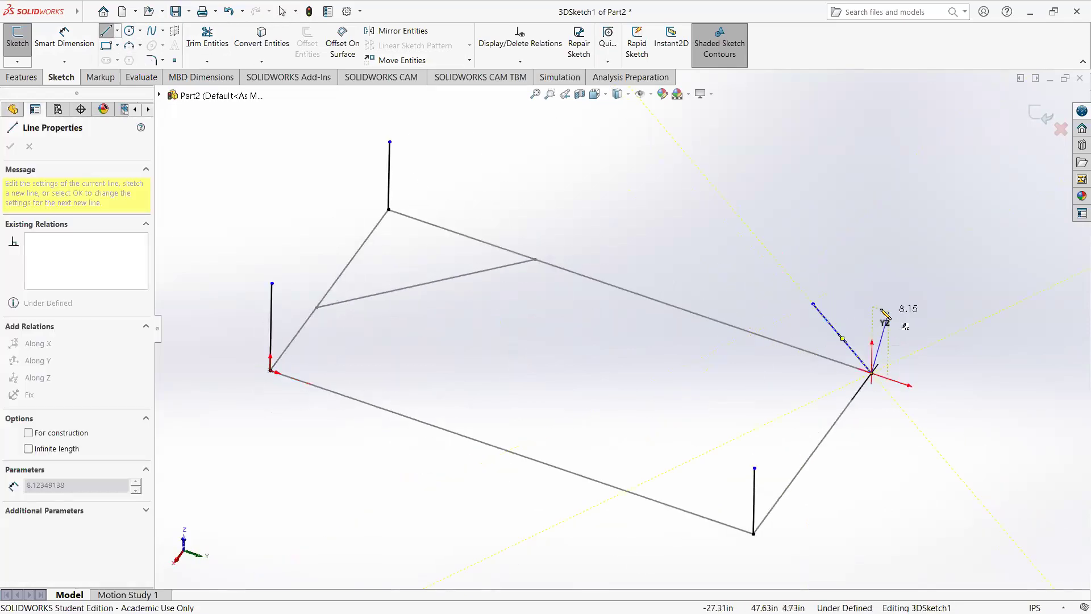
pyautogui.click(865, 321)
pyautogui.press('Escape')
pyautogui.moveTo(889, 407)
pyautogui.mouseDown(button='middle')
pyautogui.moveTo(810, 399)
pyautogui.moveTo(869, 385)
pyautogui.moveTo(865, 295)
pyautogui.moveTo(779, 305)
pyautogui.moveTo(947, 375)
pyautogui.moveTo(887, 463)
pyautogui.moveTo(877, 357)
pyautogui.mouseUp(button='middle')
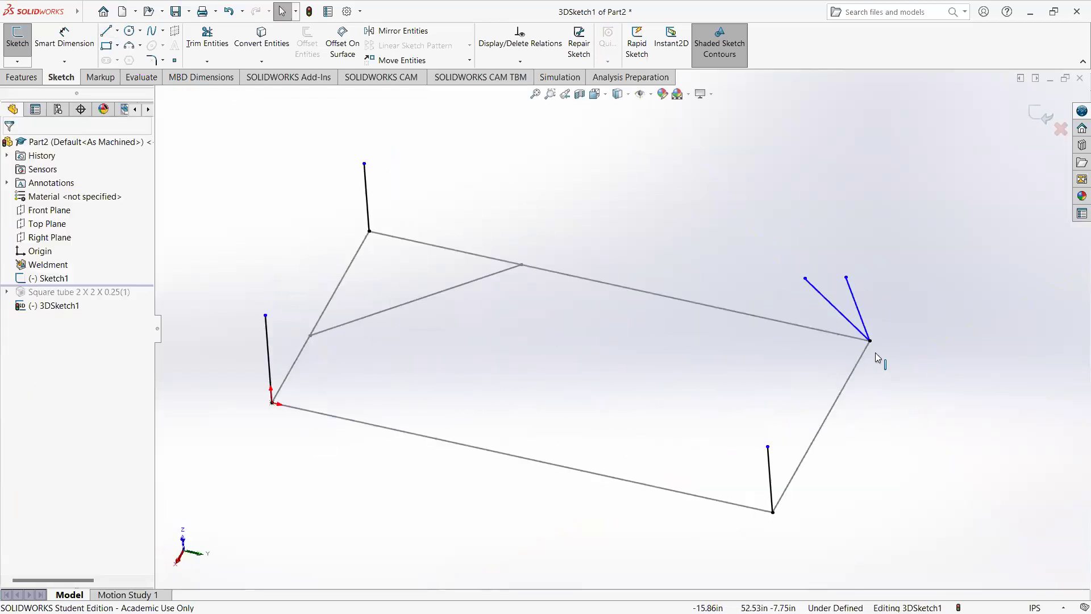
pyautogui.click(841, 317)
pyautogui.press('Delete')
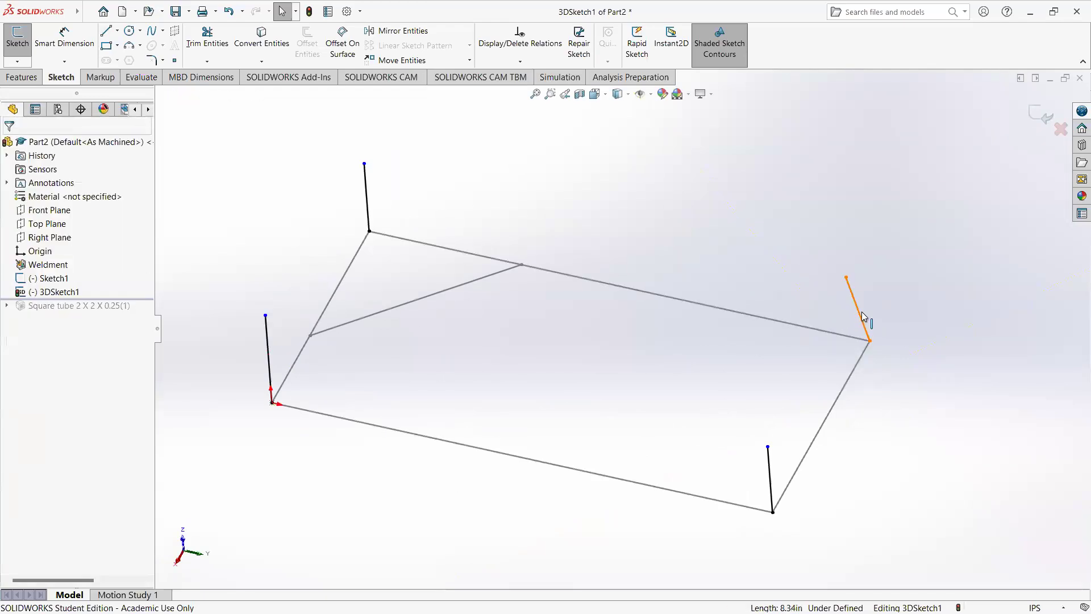
# Step: Constrain the remaining slanted line at the fourth corner with an Along Z relation
pyautogui.click(863, 316)
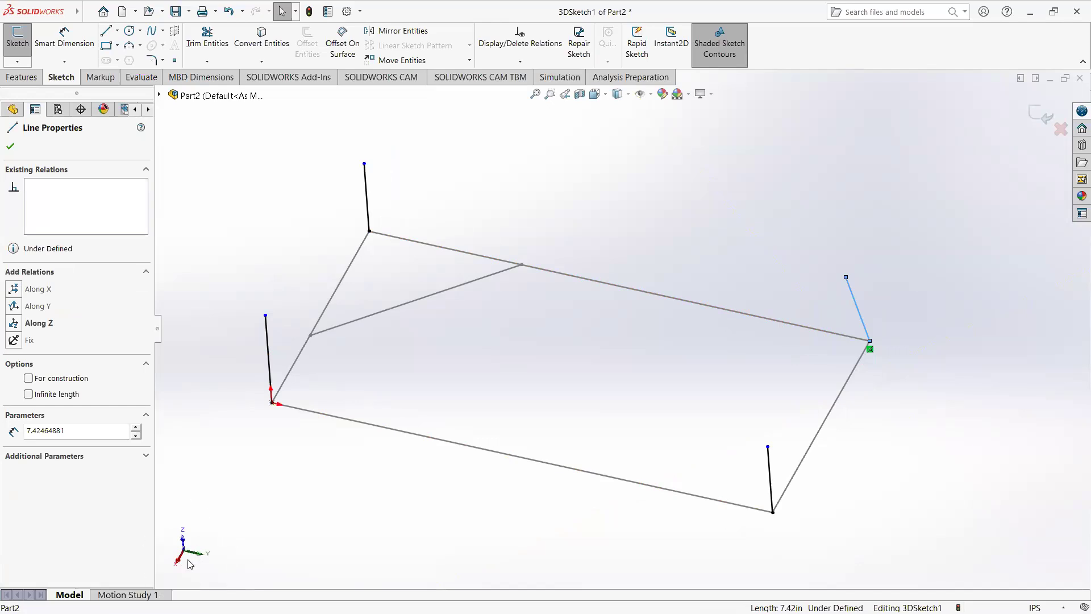
pyautogui.click(816, 378)
pyautogui.moveTo(710, 471)
pyautogui.mouseDown(button='middle')
pyautogui.moveTo(755, 371)
pyautogui.moveTo(792, 434)
pyautogui.moveTo(762, 470)
pyautogui.moveTo(748, 523)
pyautogui.moveTo(760, 453)
pyautogui.moveTo(702, 372)
pyautogui.moveTo(901, 312)
pyautogui.moveTo(875, 334)
pyautogui.mouseUp(button='middle')
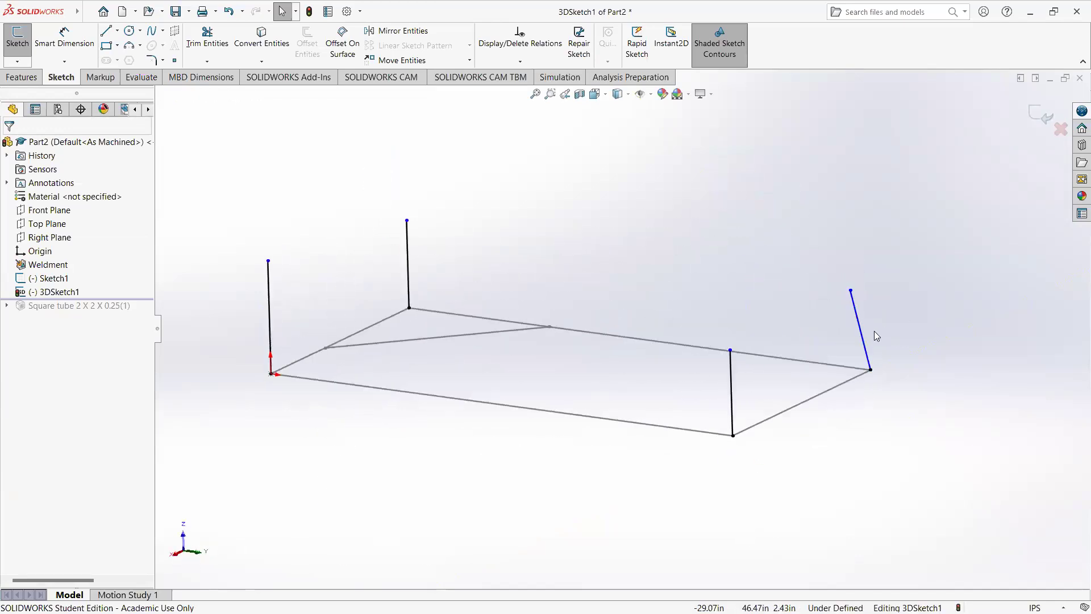
pyautogui.click(864, 339)
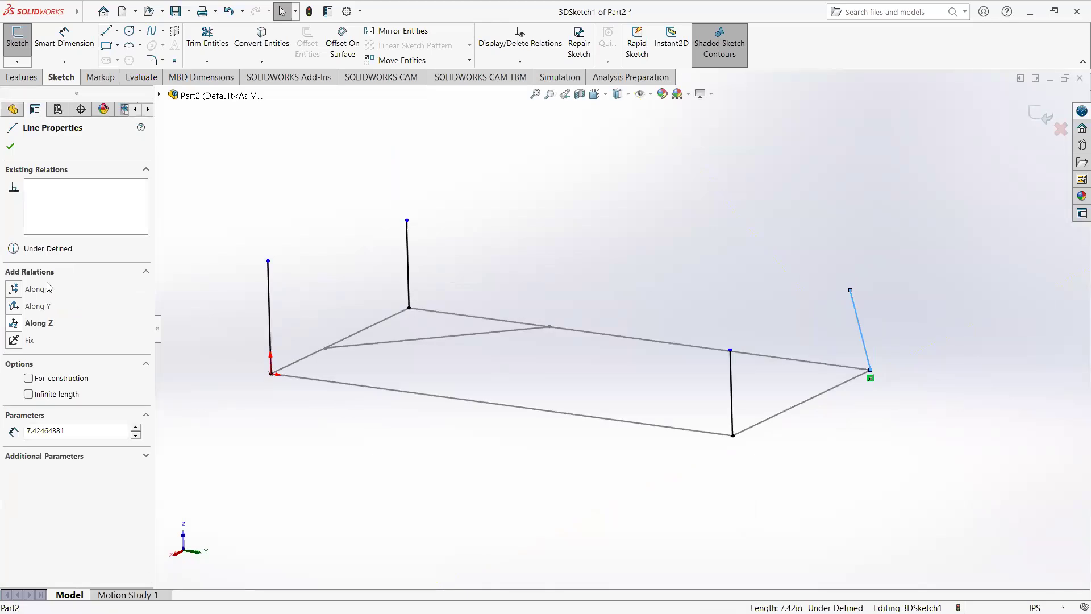
pyautogui.click(15, 323)
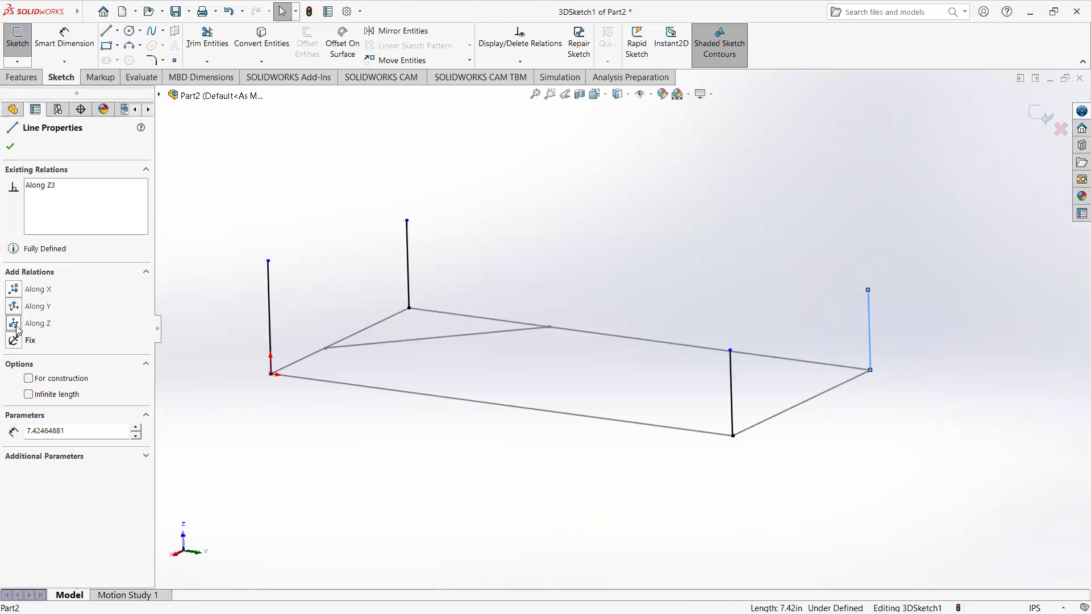
pyautogui.click(691, 374)
# Step: Make all four upright lines of the 3D sketch equal in length with an Equal relation
pyautogui.moveTo(707, 331)
pyautogui.mouseDown(button='middle')
pyautogui.moveTo(738, 316)
pyautogui.moveTo(809, 330)
pyautogui.moveTo(757, 341)
pyautogui.mouseUp(button='middle')
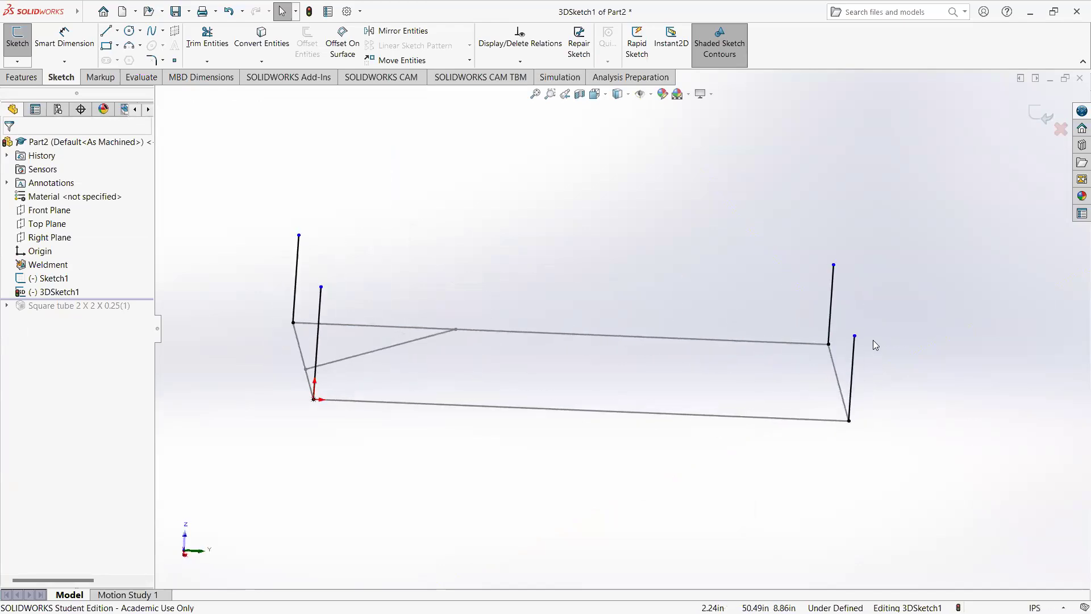
pyautogui.click(852, 374)
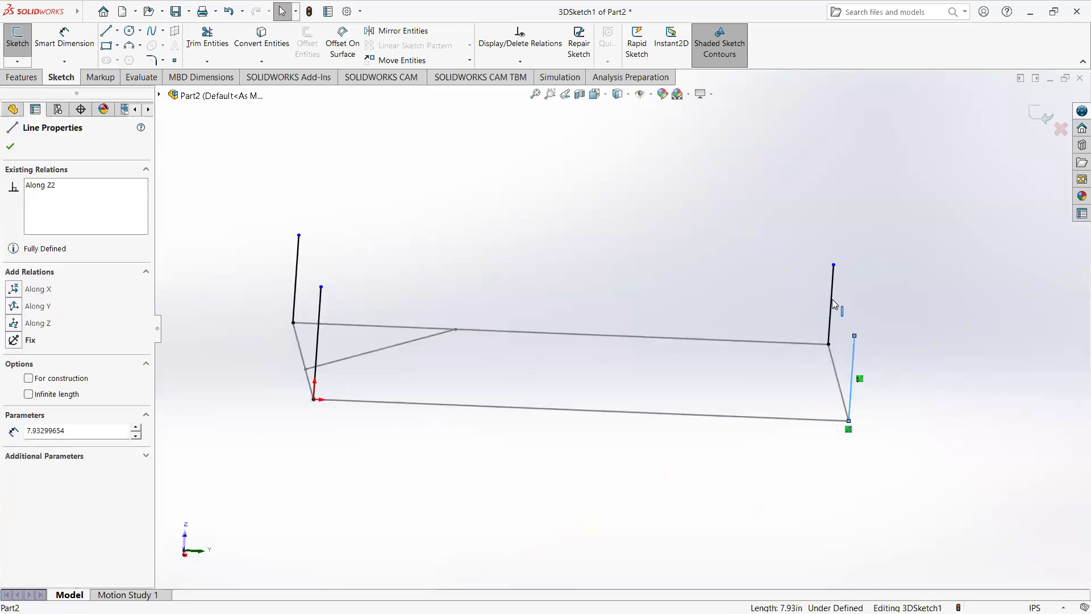
pyautogui.keyDown('ctrl'); pyautogui.click(831, 302); pyautogui.keyUp('ctrl')
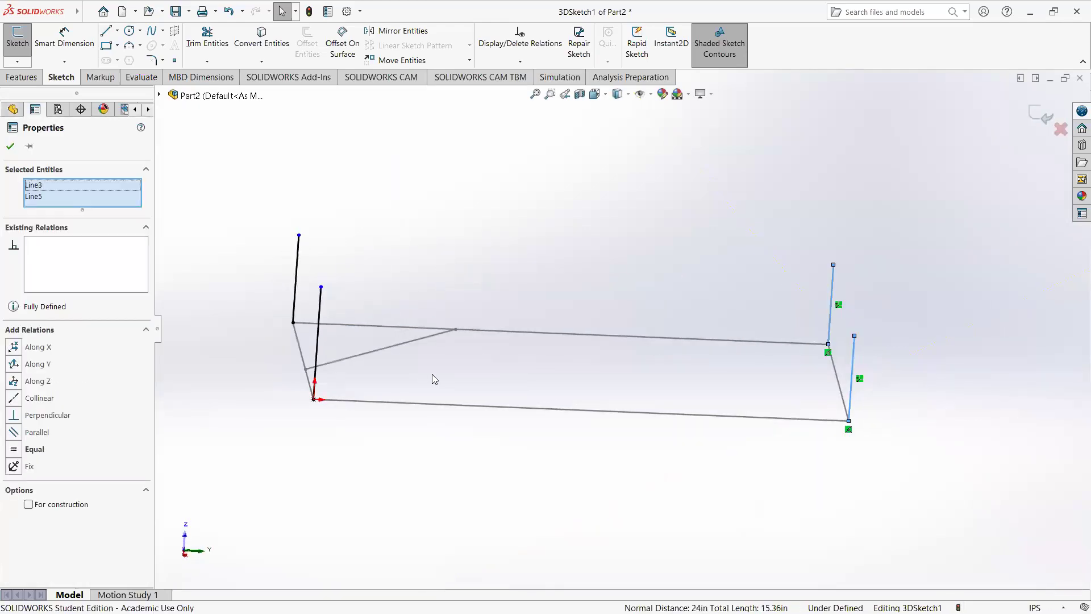
pyautogui.keyDown('ctrl'); pyautogui.click(318, 345); pyautogui.keyUp('ctrl')
pyautogui.keyDown('ctrl'); pyautogui.click(295, 288); pyautogui.keyUp('ctrl')
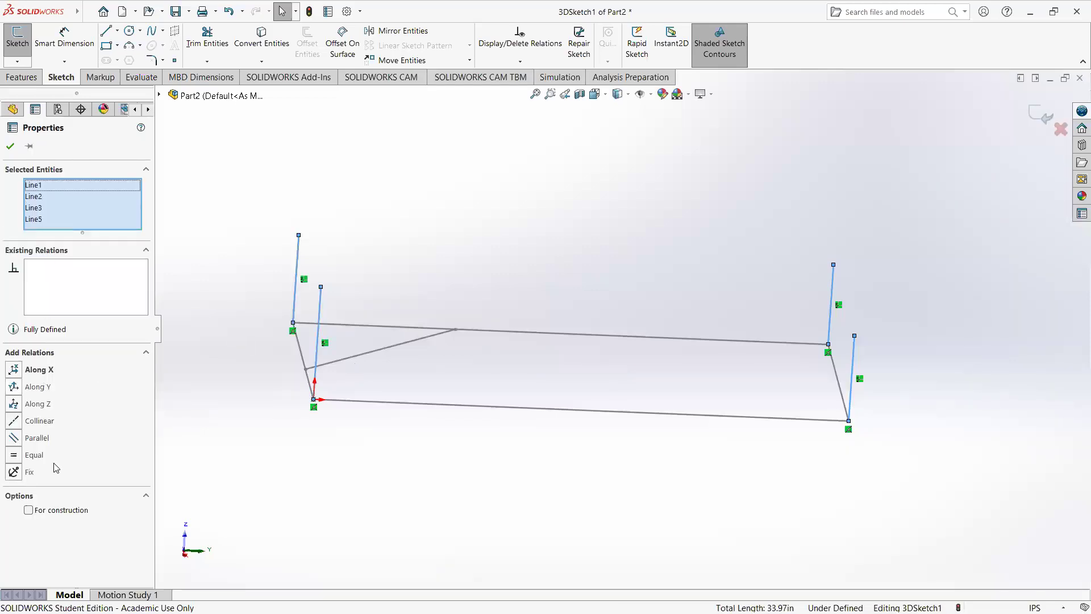
pyautogui.click(17, 454)
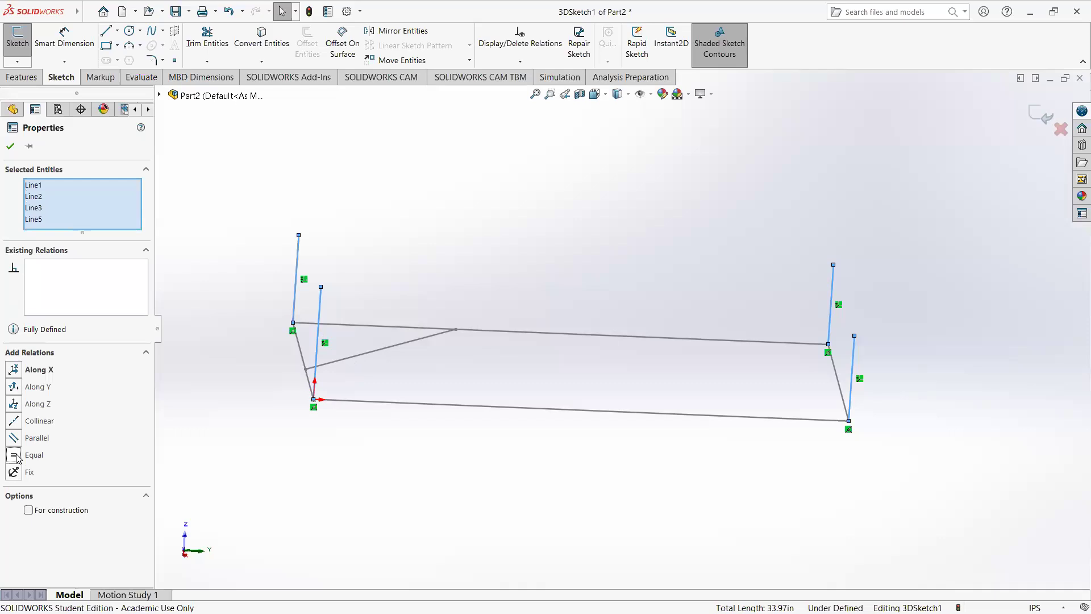
pyautogui.click(483, 475)
# Step: Dimension one upright line as 12 in and exit the 3D sketch
pyautogui.click(56, 49)
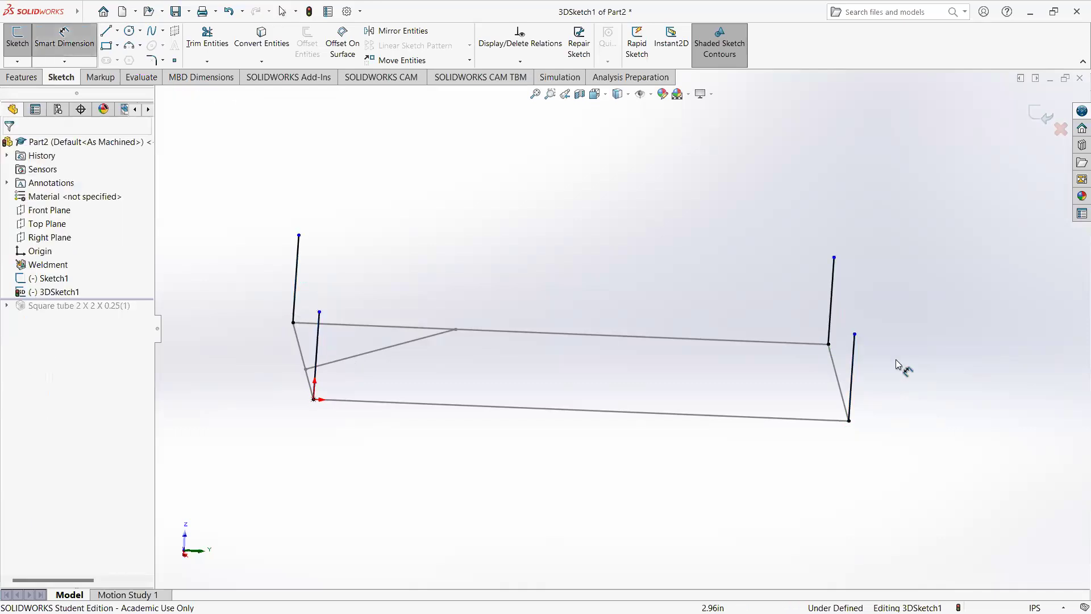
pyautogui.click(855, 382)
pyautogui.click(965, 404)
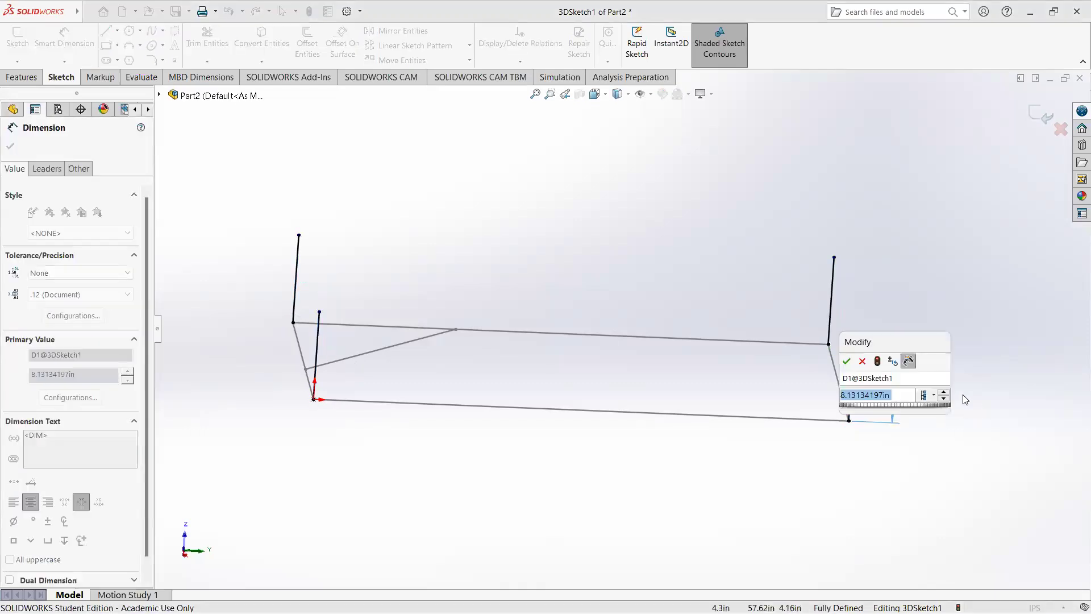
pyautogui.write('12')
pyautogui.press('Return')
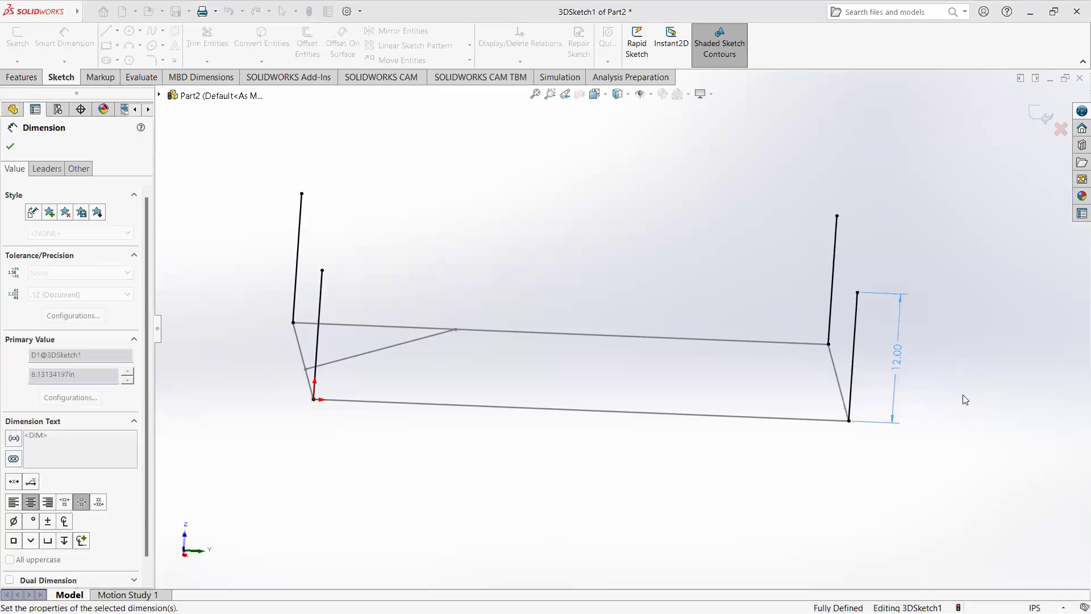
pyautogui.click(1041, 115)
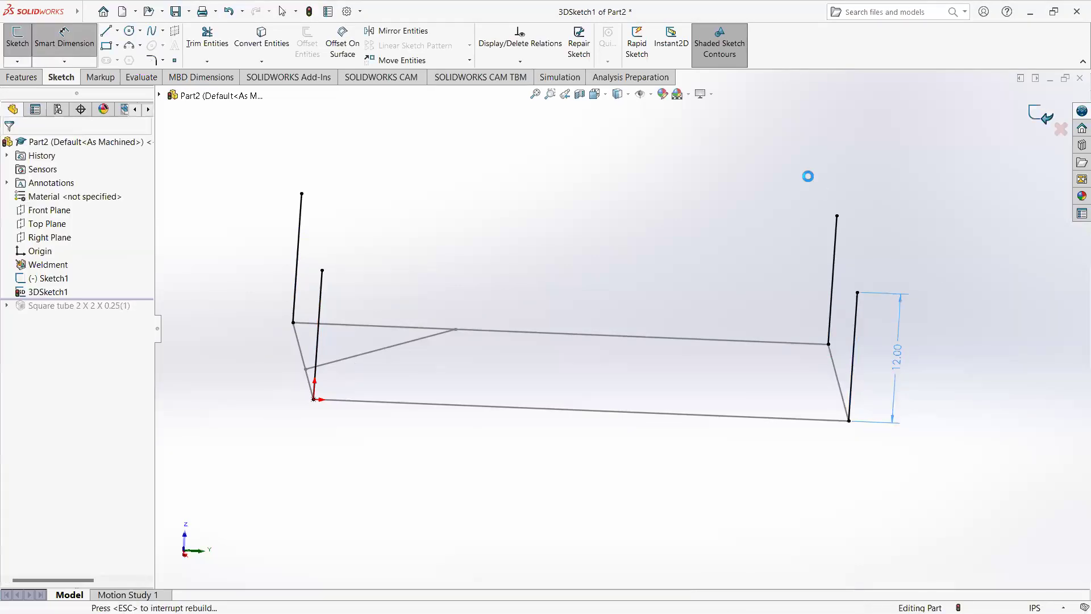
# Step: Reopen the 3D sketch and draw a line joining the tops of the two uprights at the braced end
pyautogui.moveTo(431, 277)
pyautogui.mouseDown(button='middle')
pyautogui.moveTo(395, 304)
pyautogui.moveTo(237, 244)
pyautogui.mouseUp(button='middle')
pyautogui.click(239, 244)
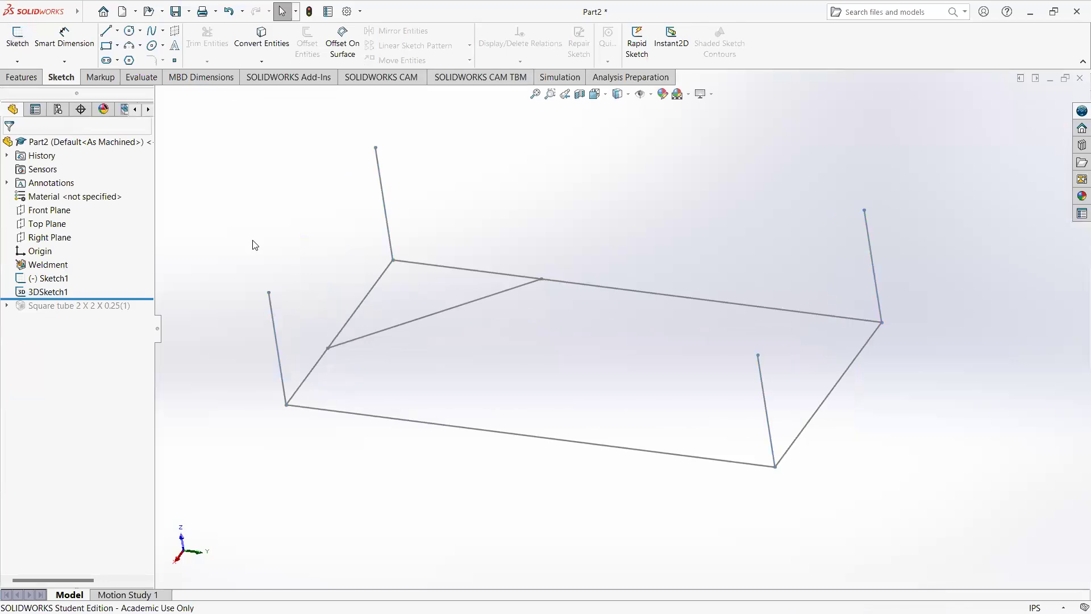
pyautogui.rightClick(49, 295)
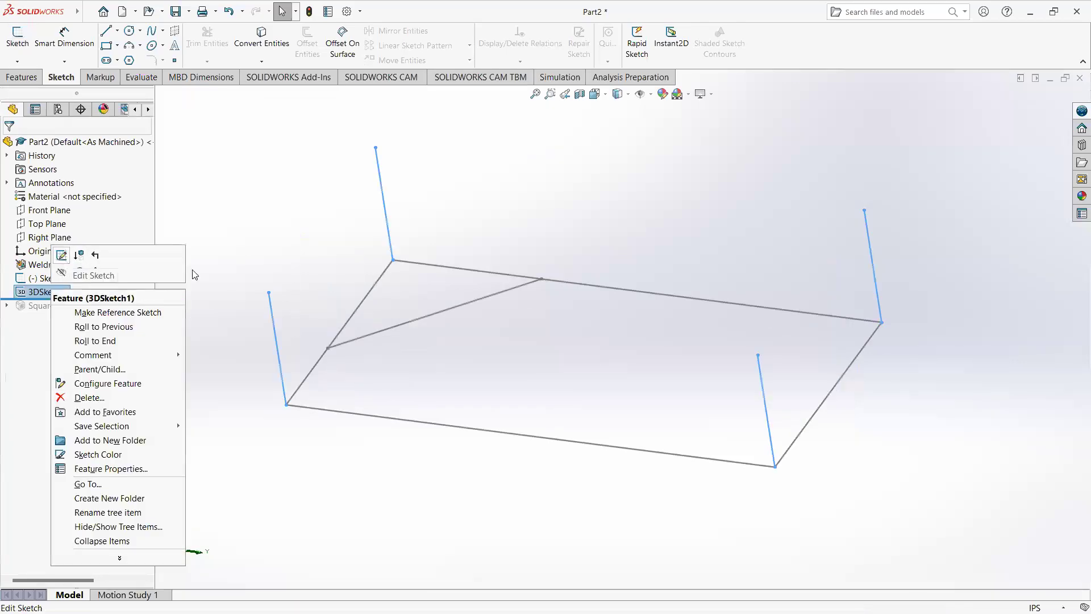
pyautogui.click(61, 255)
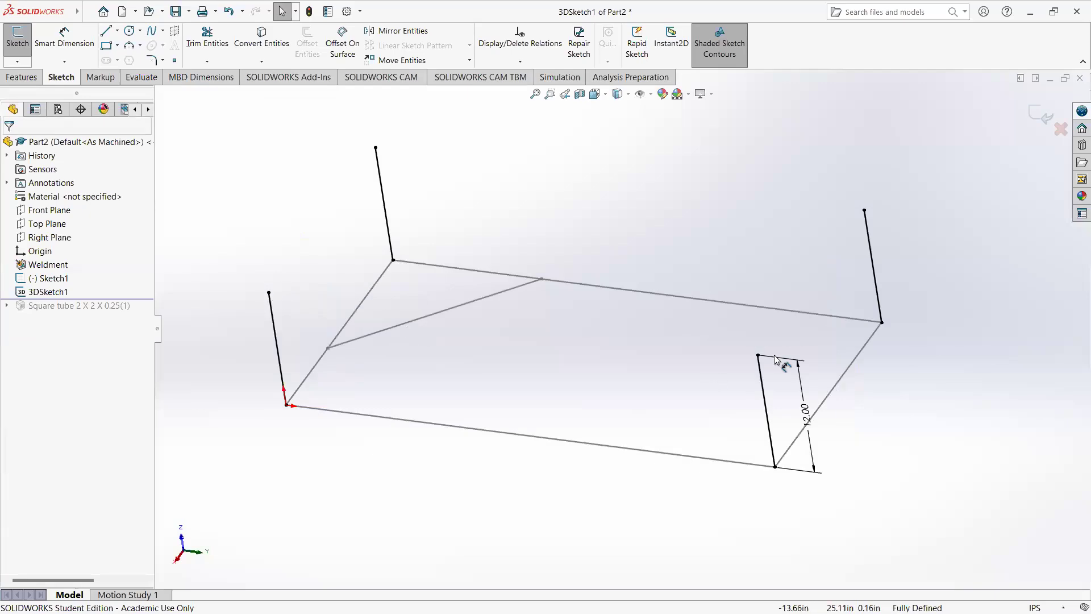
pyautogui.click(103, 32)
pyautogui.click(269, 292)
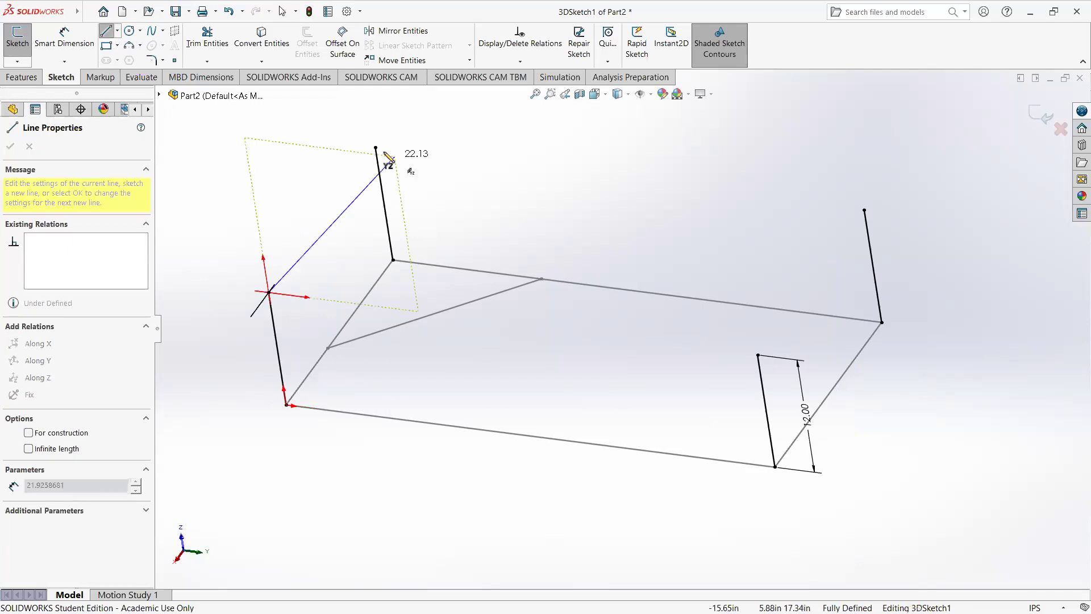
pyautogui.click(376, 148)
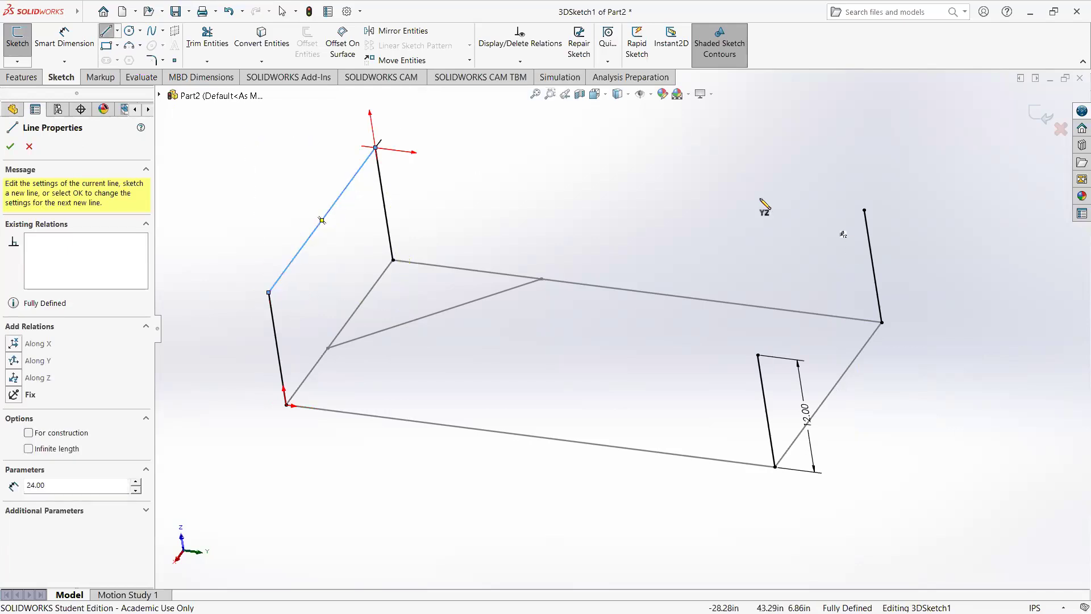
# Step: Draw the three remaining lines between the upright tops to close the upper rectangle, and exit the 3D sketch
pyautogui.click(376, 147)
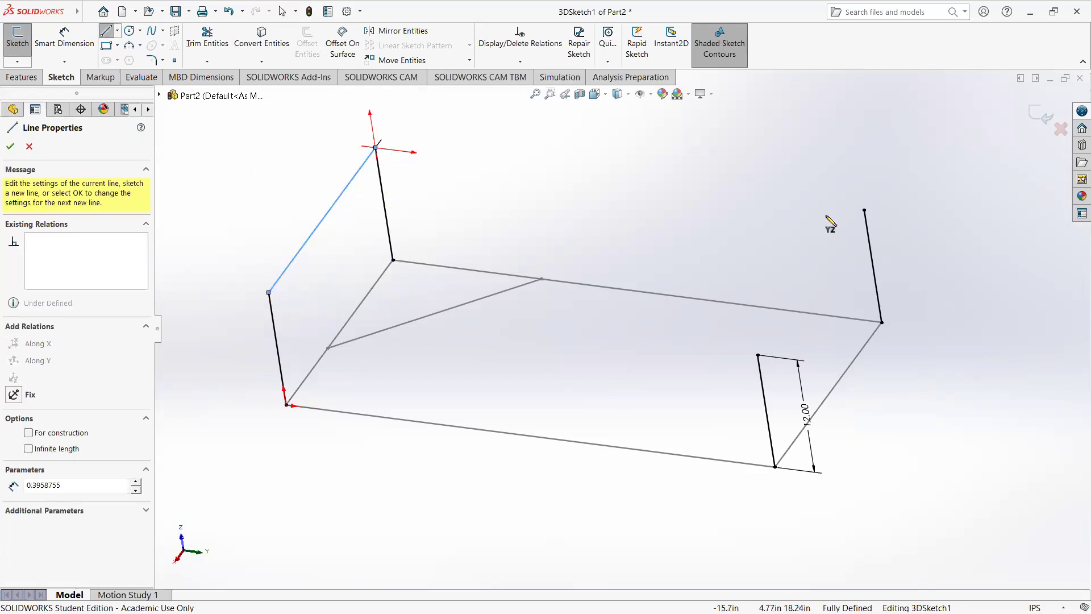
pyautogui.click(863, 210)
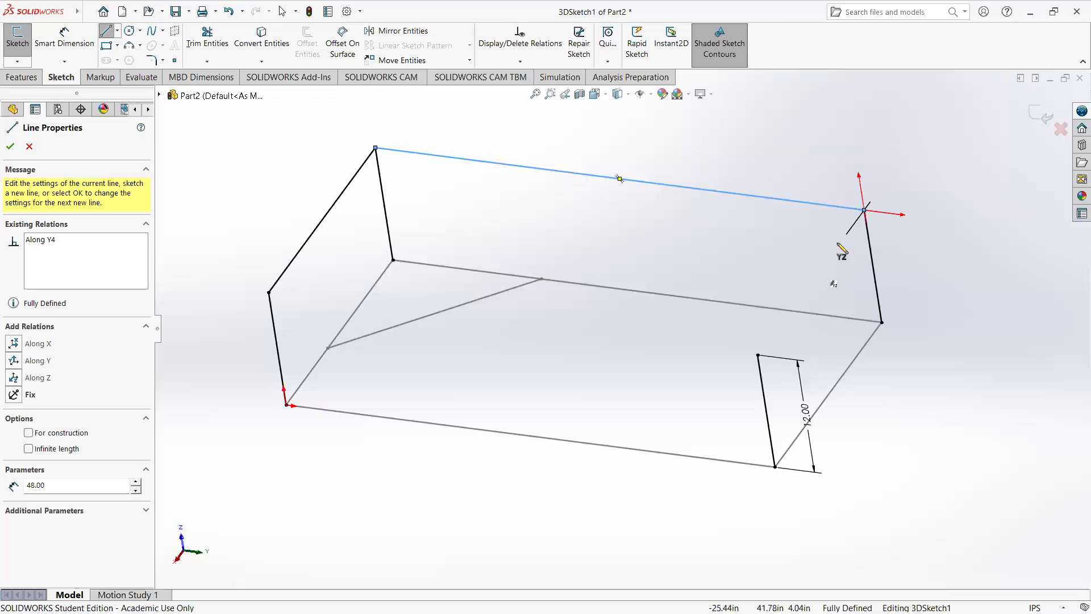
pyautogui.click(758, 355)
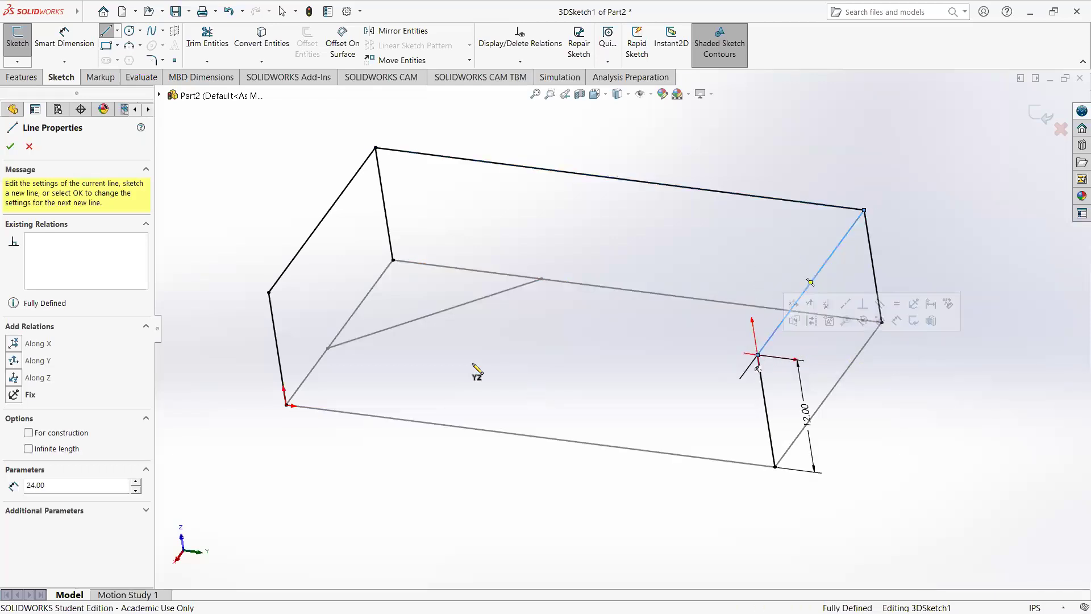
pyautogui.click(269, 293)
pyautogui.click(758, 355)
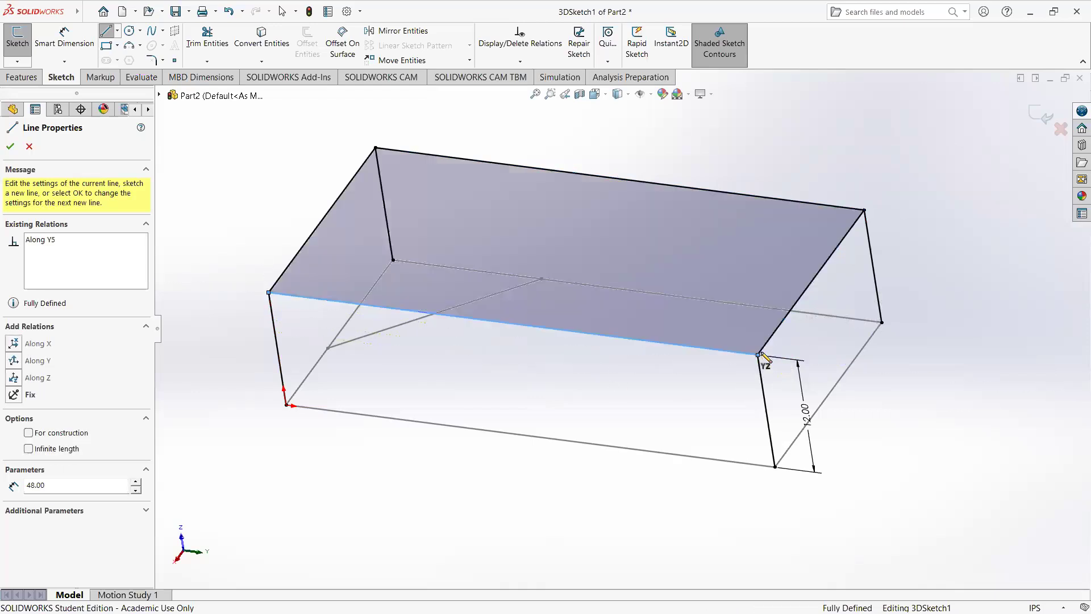
pyautogui.press('Escape')
pyautogui.moveTo(667, 397); pyautogui.dragTo(532, 235, button='middle')
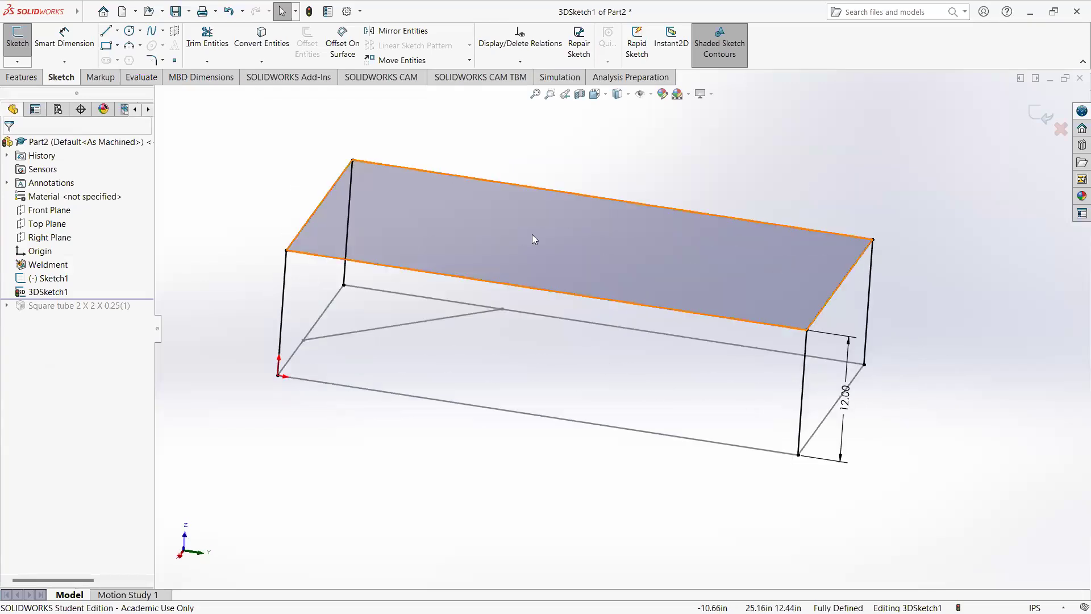
pyautogui.click(1037, 118)
# Step: Roll the model forward past the square tube structural member
pyautogui.moveTo(805, 369)
pyautogui.mouseDown(button='middle')
pyautogui.moveTo(629, 364)
pyautogui.moveTo(676, 409)
pyautogui.moveTo(635, 423)
pyautogui.moveTo(683, 406)
pyautogui.mouseUp(button='middle')
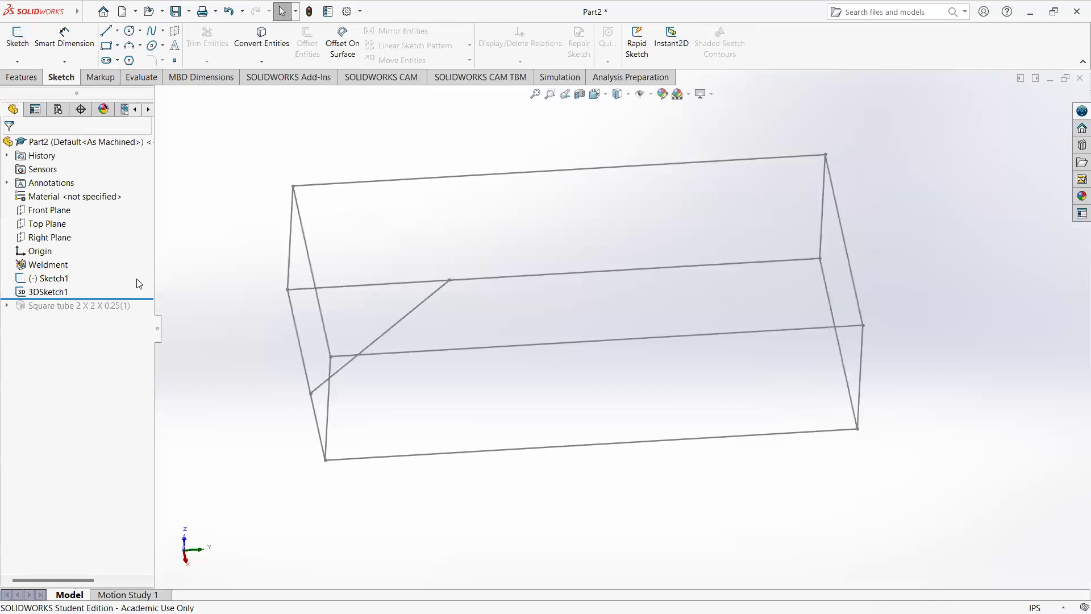
pyautogui.moveTo(142, 298); pyautogui.dragTo(146, 314)
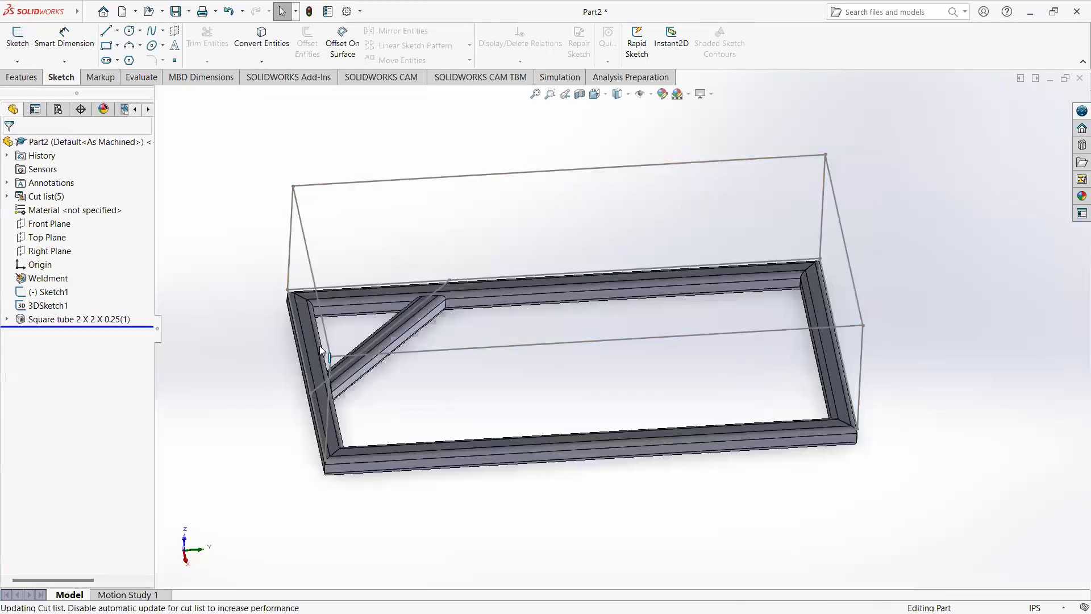
pyautogui.moveTo(432, 285); pyautogui.dragTo(425, 313, button='middle')
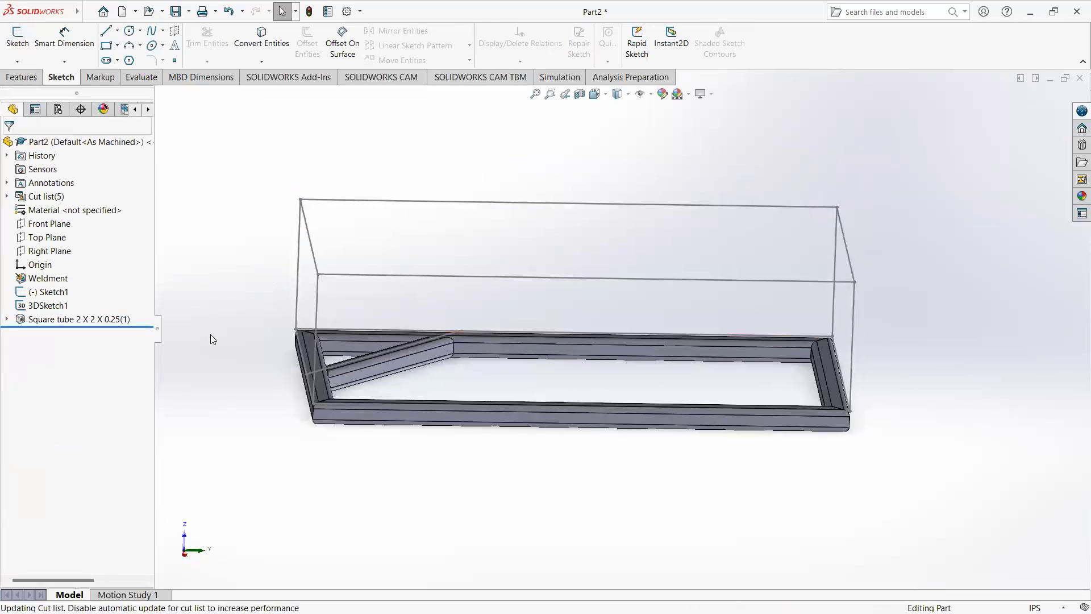
# Step: Edit the 2 x 2 x 0.25 square tube structural member and add a third group to it
pyautogui.rightClick(114, 319)
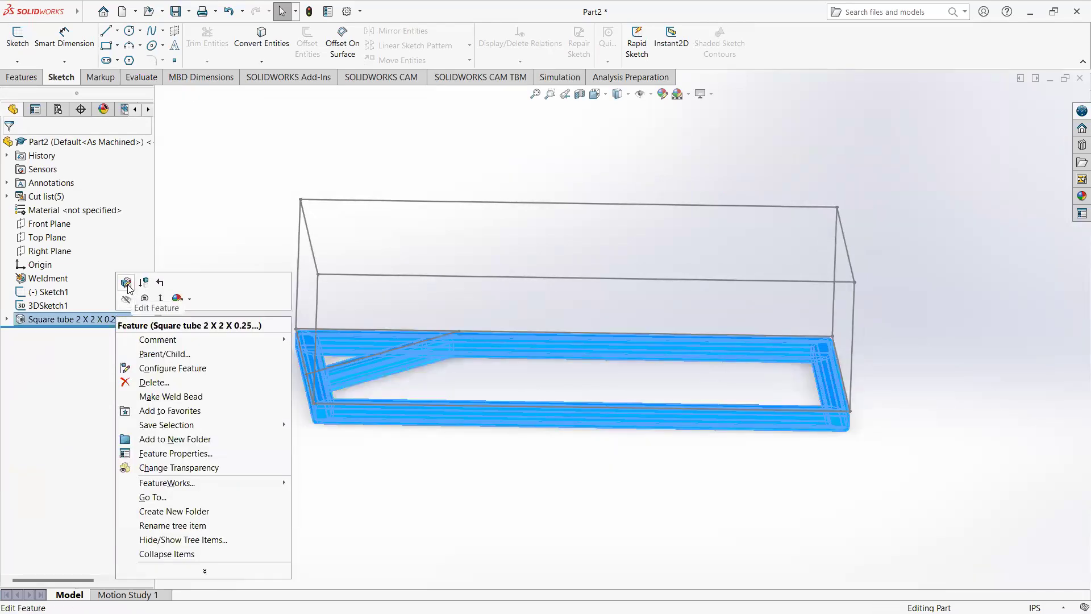
pyautogui.click(126, 282)
pyautogui.click(70, 407)
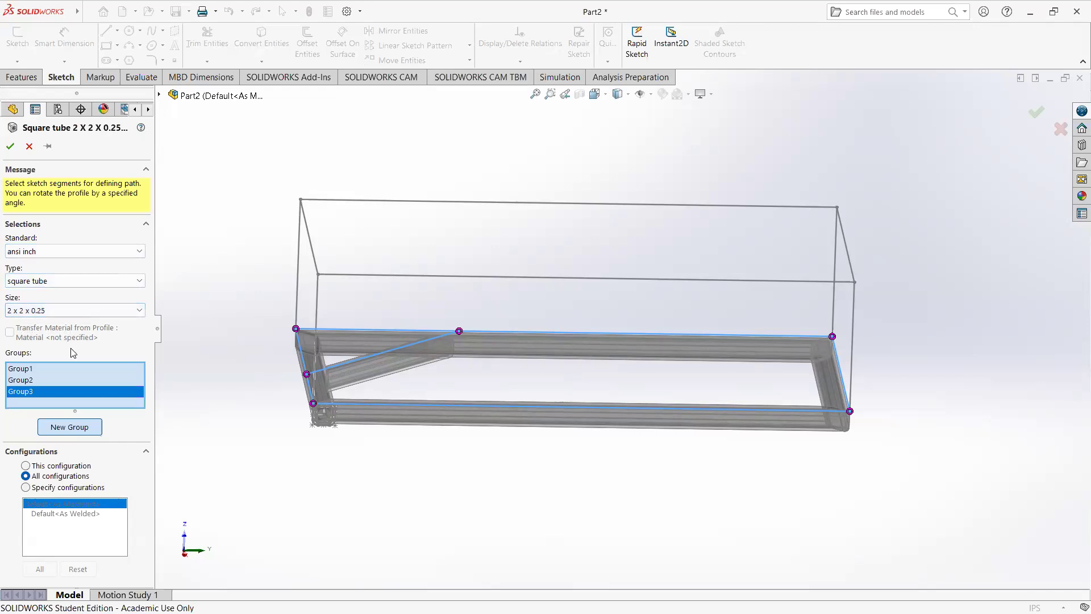
pyautogui.click(25, 379)
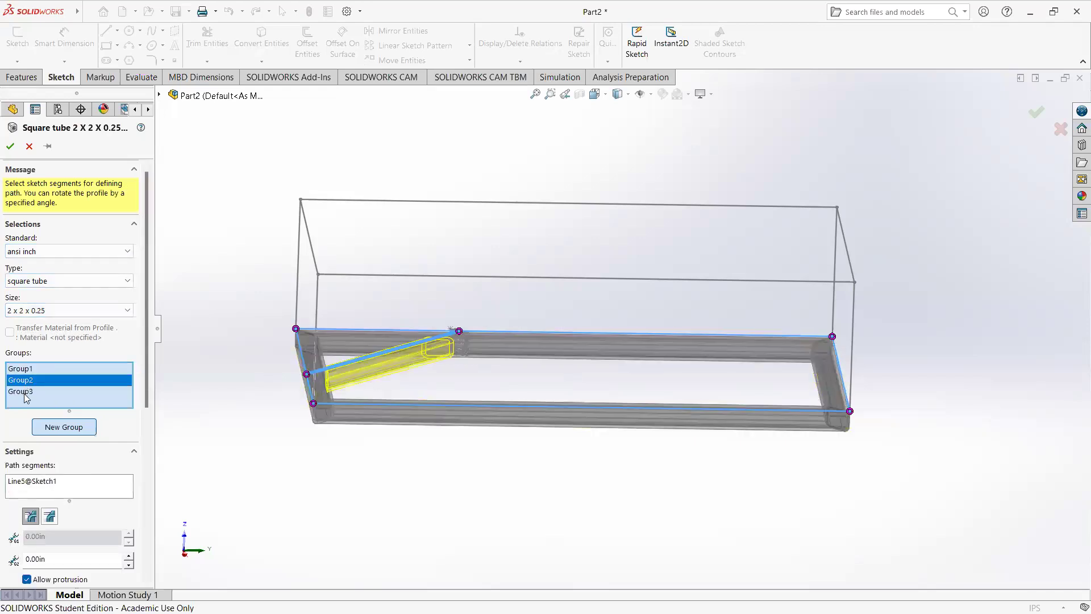
pyautogui.click(27, 393)
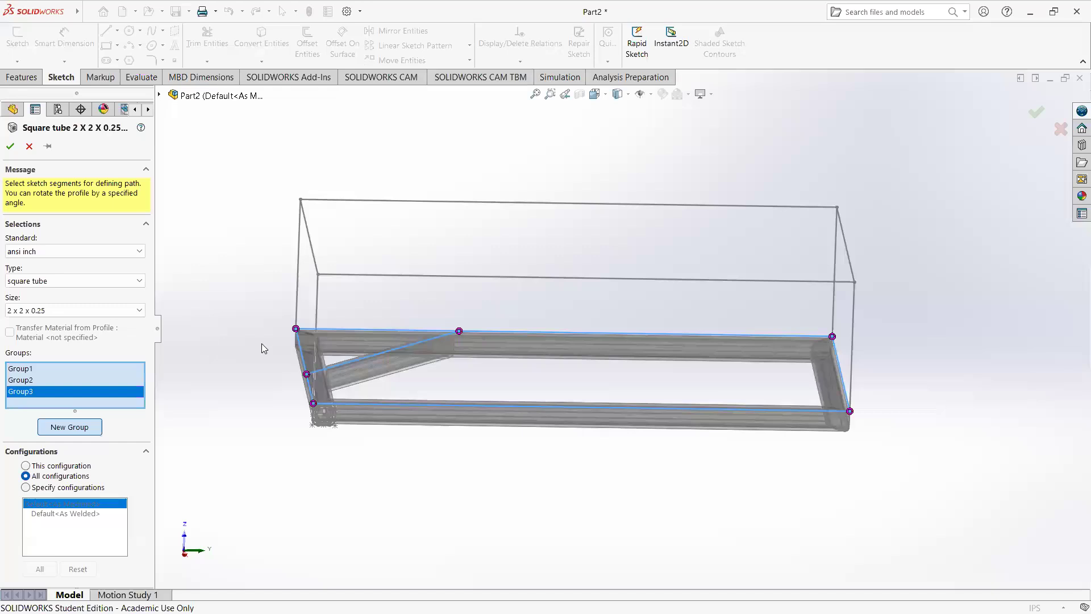
# Step: Assign the four lines of the upper rectangle to Group3 as path segments
pyautogui.click(357, 276)
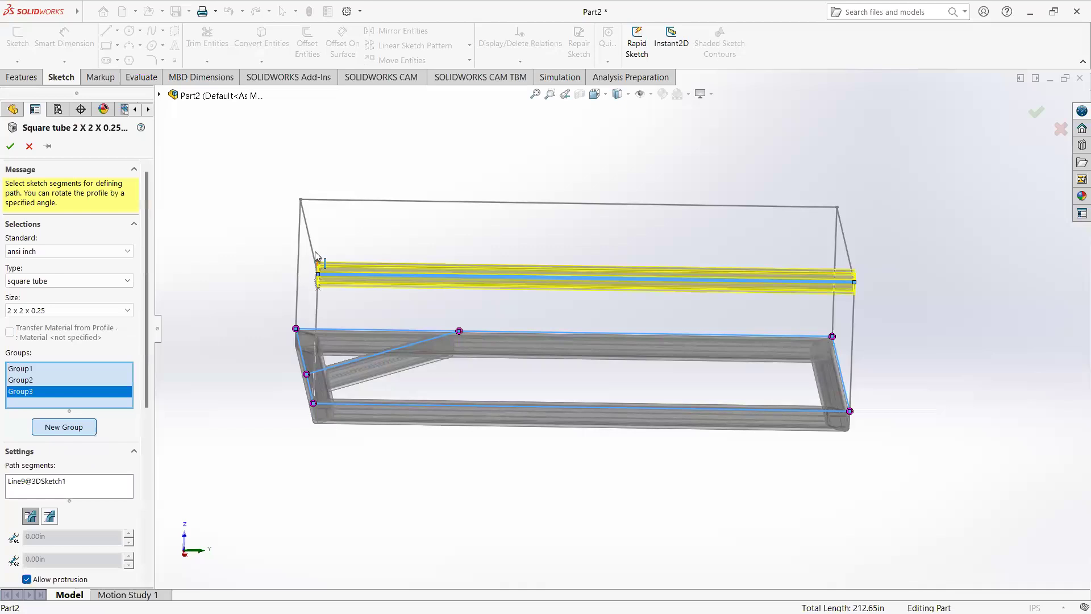
pyautogui.click(311, 252)
pyautogui.click(341, 201)
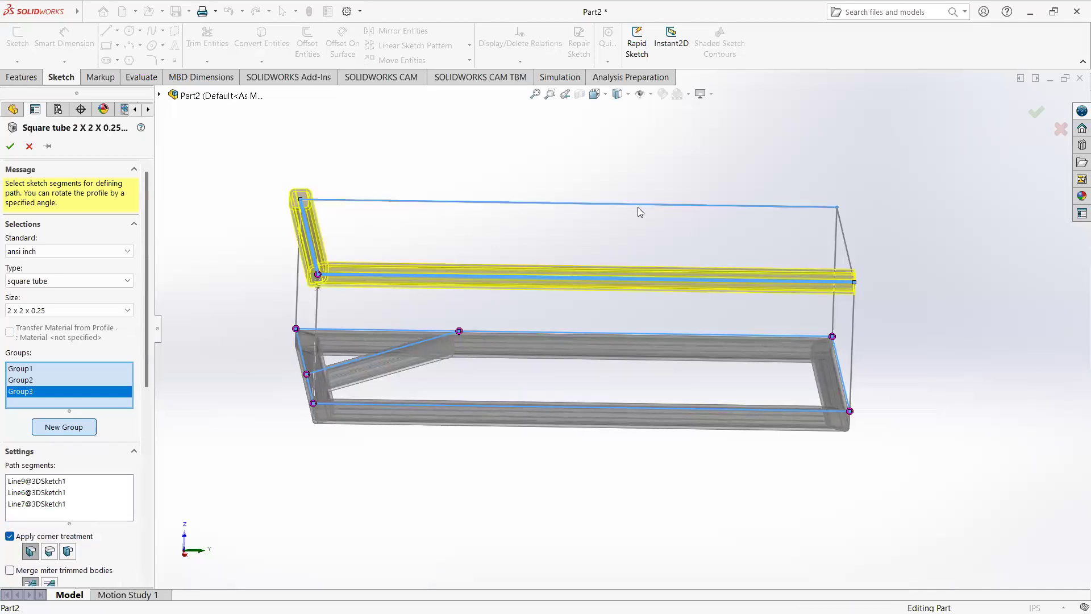
pyautogui.click(848, 240)
# Step: Locate Group3's profile by its upper outer corner point so the tubes sit below and inside the upper rectangle, and accept the member
pyautogui.moveTo(548, 395); pyautogui.dragTo(525, 345, button='middle')
pyautogui.scroll(-8, 301, 256)
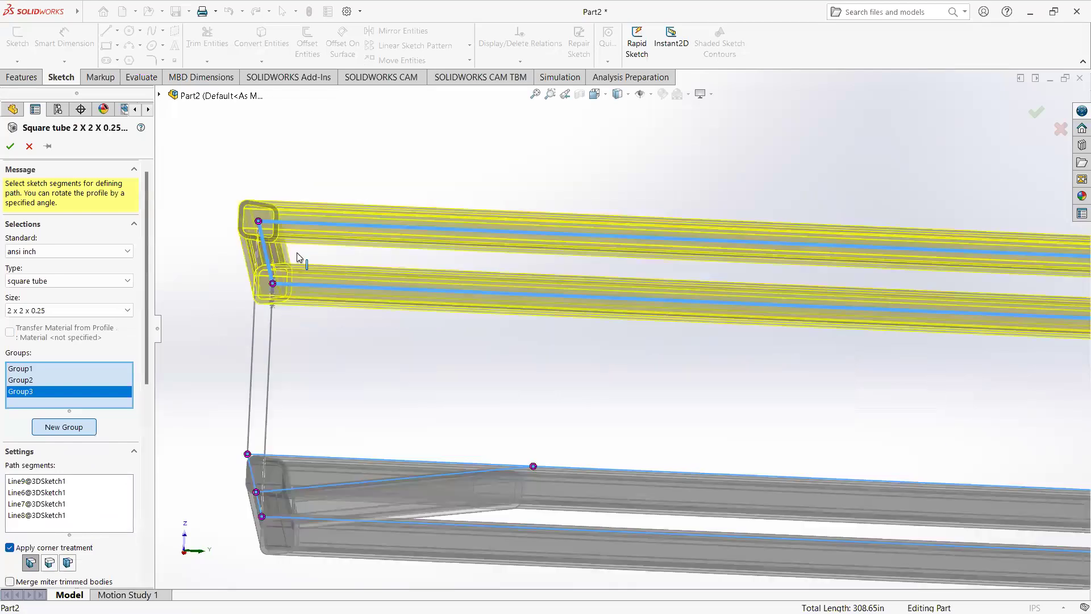
pyautogui.scroll(6, 320, 307)
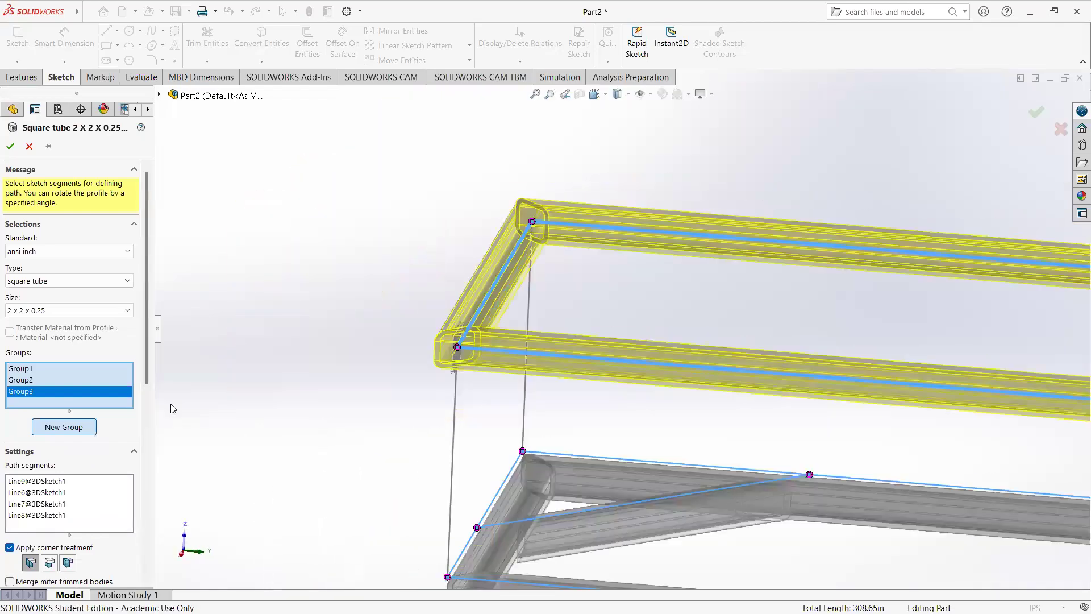
pyautogui.moveTo(143, 359); pyautogui.dragTo(146, 507)
pyautogui.click(83, 520)
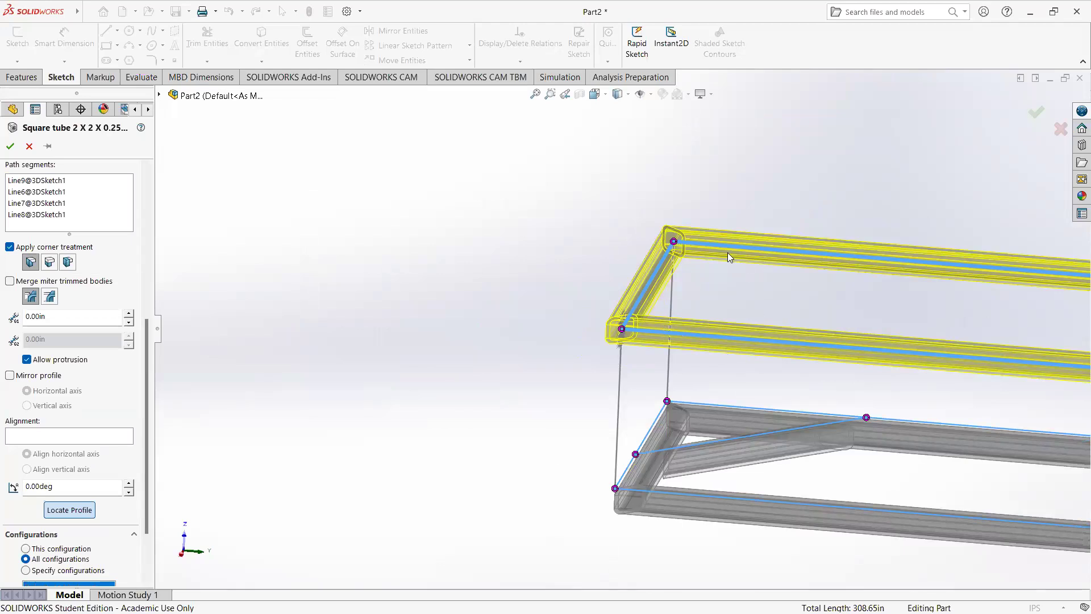
pyautogui.scroll(-8, 620, 309)
pyautogui.scroll(4, 613, 341)
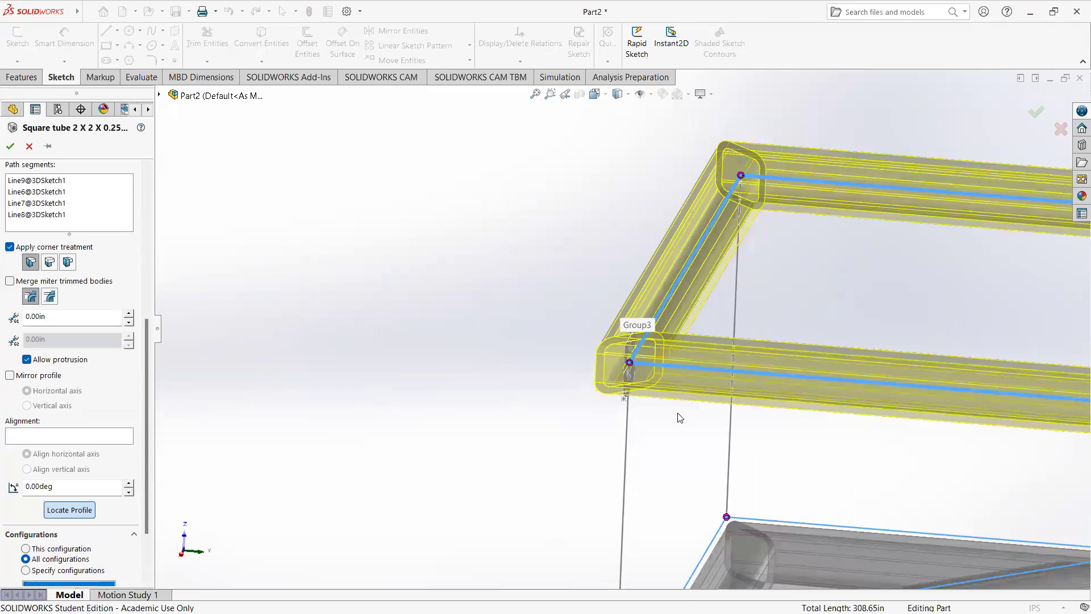
pyautogui.moveTo(600, 384); pyautogui.dragTo(579, 388, button='middle')
pyautogui.scroll(-7, 682, 341)
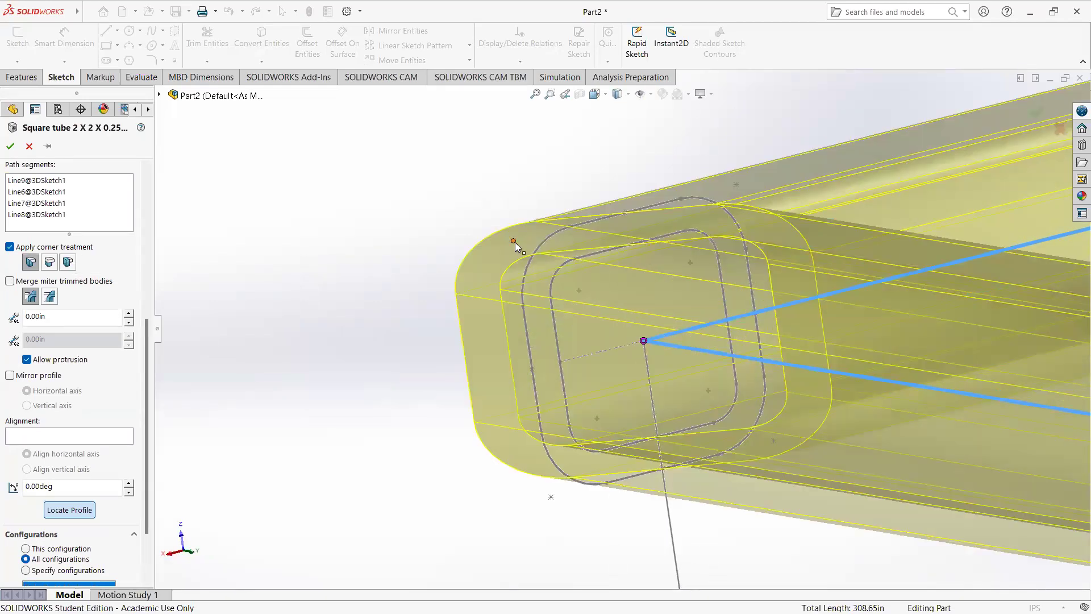
pyautogui.click(515, 242)
pyautogui.scroll(3, 609, 305)
pyautogui.moveTo(719, 335); pyautogui.dragTo(719, 384, button='middle')
pyautogui.scroll(4, 720, 376)
pyautogui.scroll(3, 720, 369)
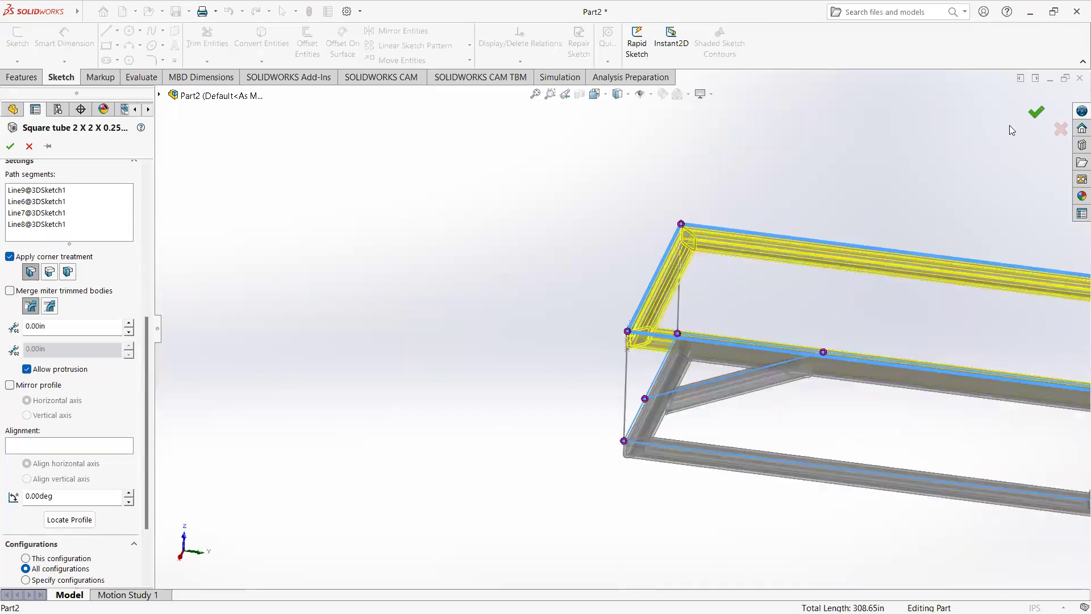
pyautogui.moveTo(781, 430); pyautogui.dragTo(635, 409, button='middle')
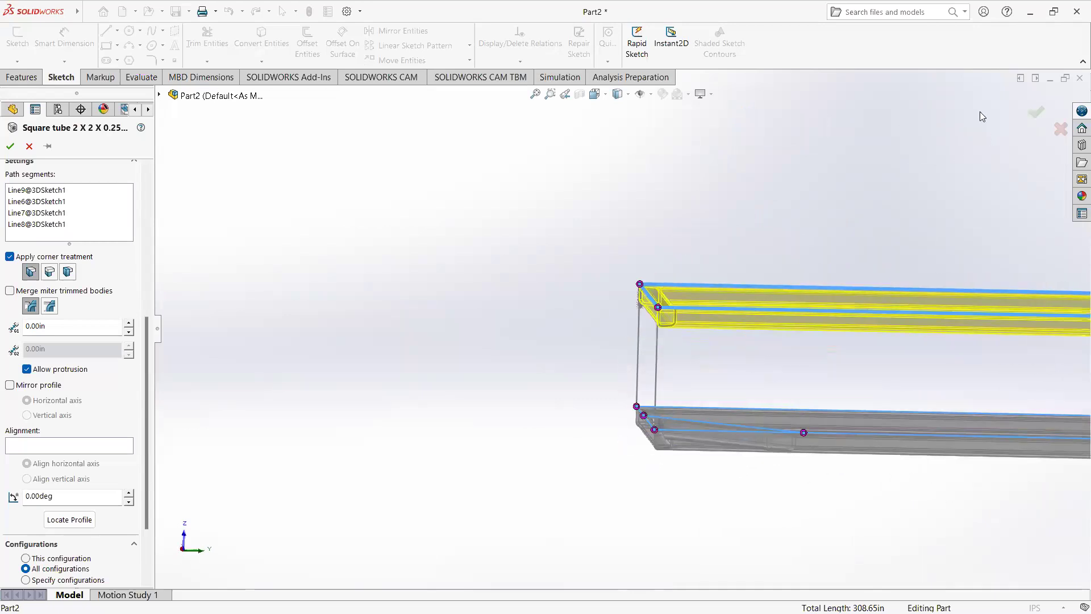
pyautogui.click(1036, 119)
# Step: Edit the square tube member again, locate Group1's profile by its lower outer corner point on the base rectangle, and accept the change
pyautogui.moveTo(693, 292); pyautogui.dragTo(701, 348, button='middle')
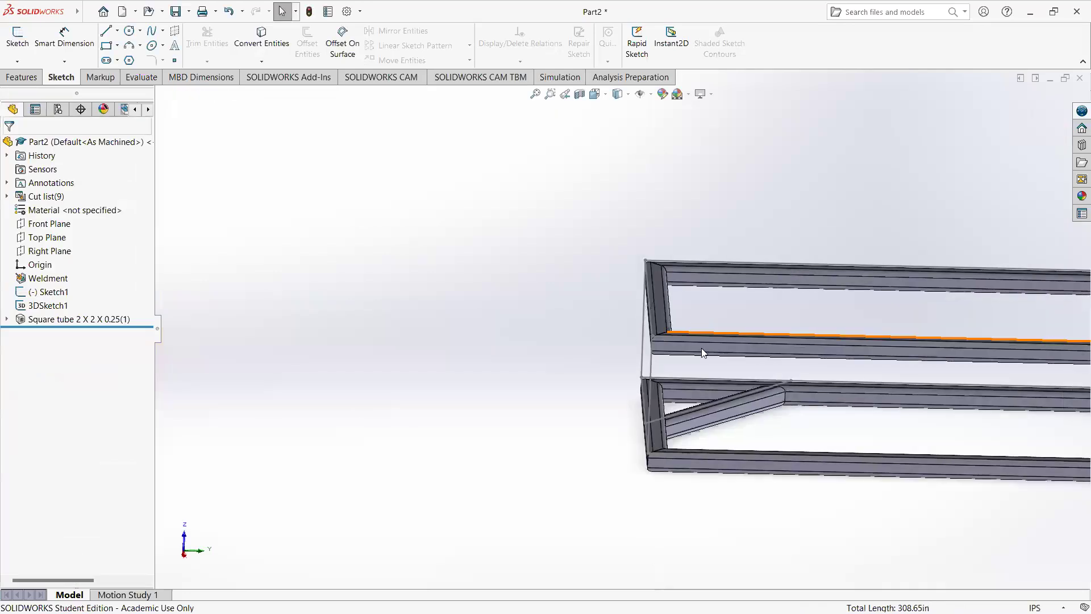
pyautogui.scroll(-3, 667, 502)
pyautogui.click(665, 409)
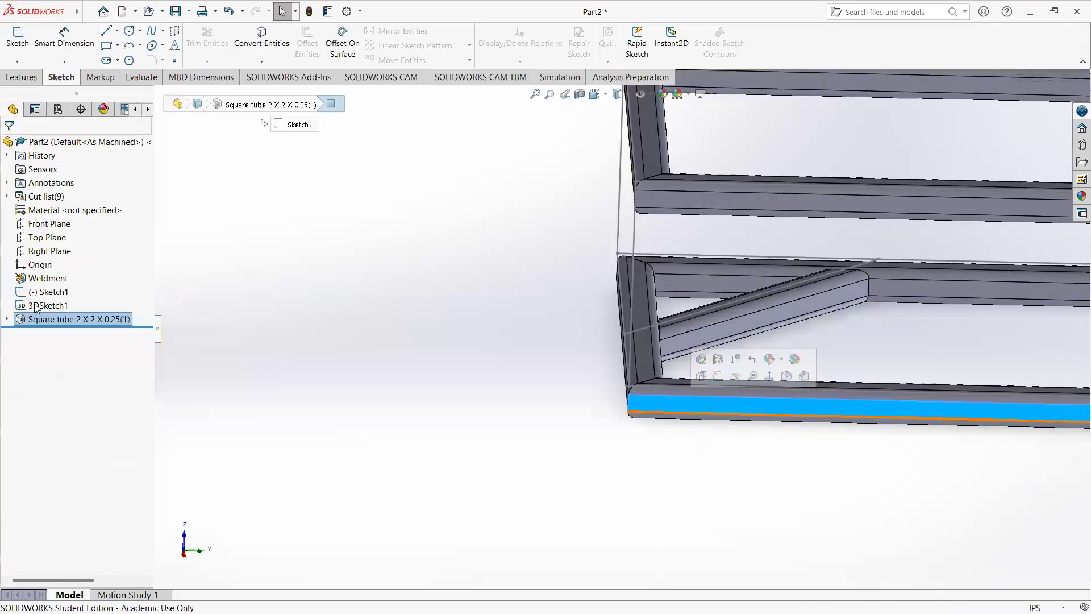
pyautogui.rightClick(69, 319)
pyautogui.click(80, 304)
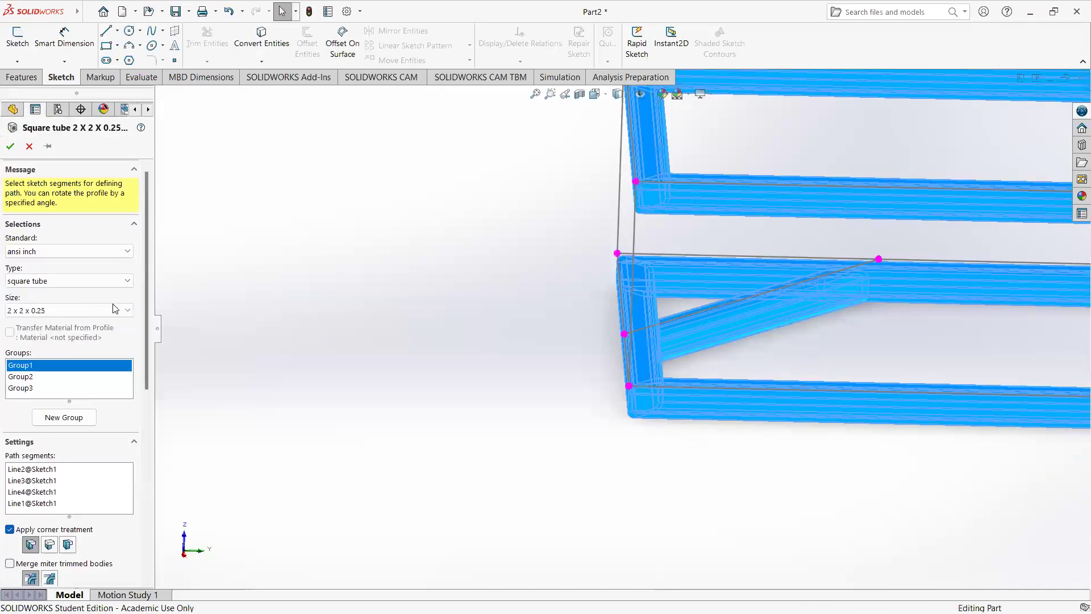
pyautogui.click(32, 376)
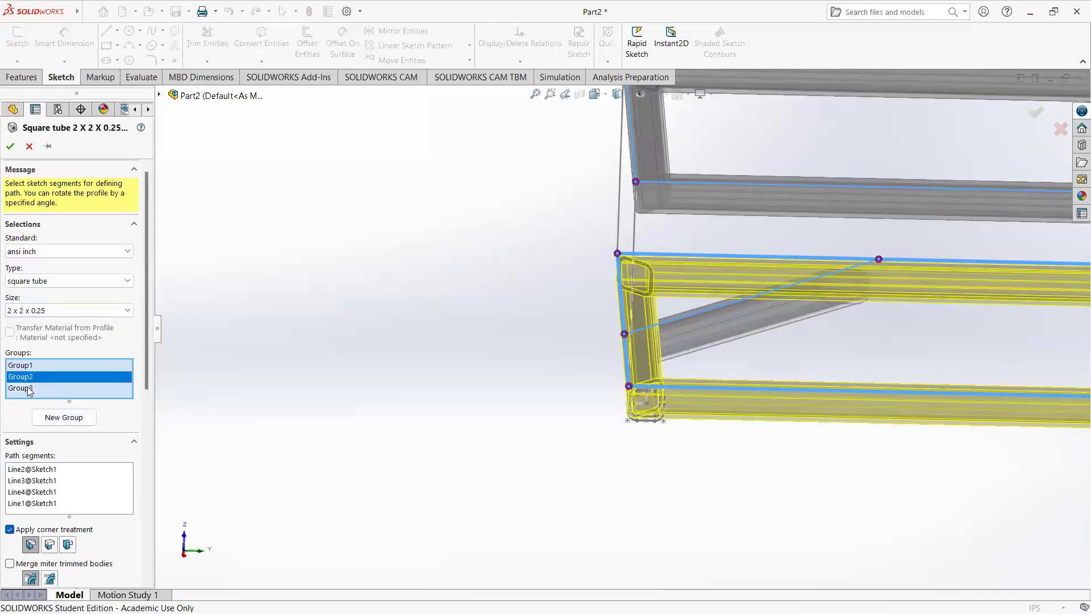
pyautogui.click(32, 388)
pyautogui.click(32, 367)
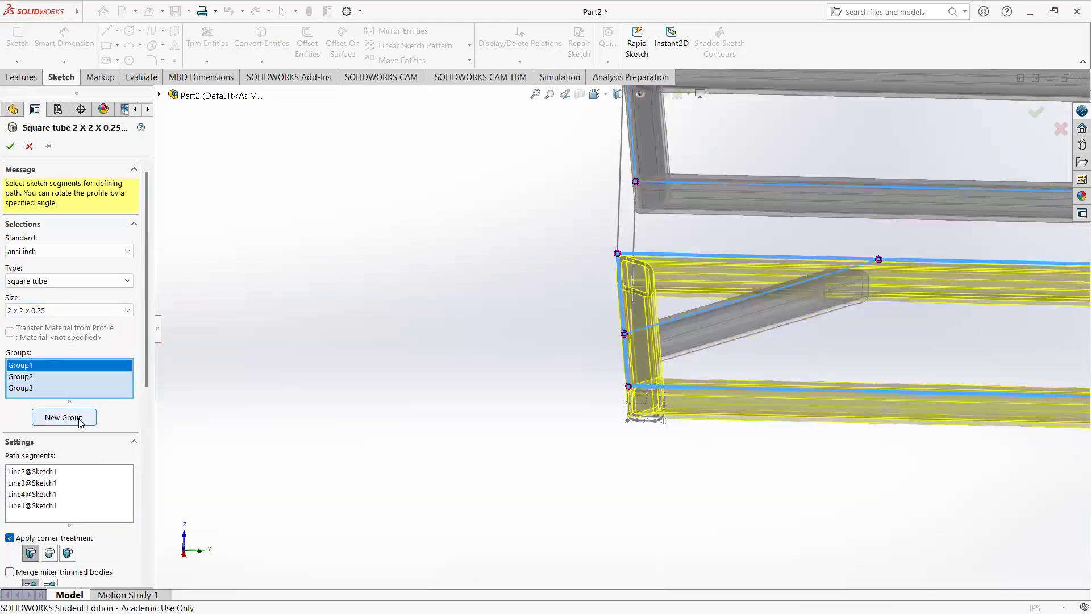
pyautogui.scroll(-4, 149, 462)
pyautogui.scroll(-2, 134, 459)
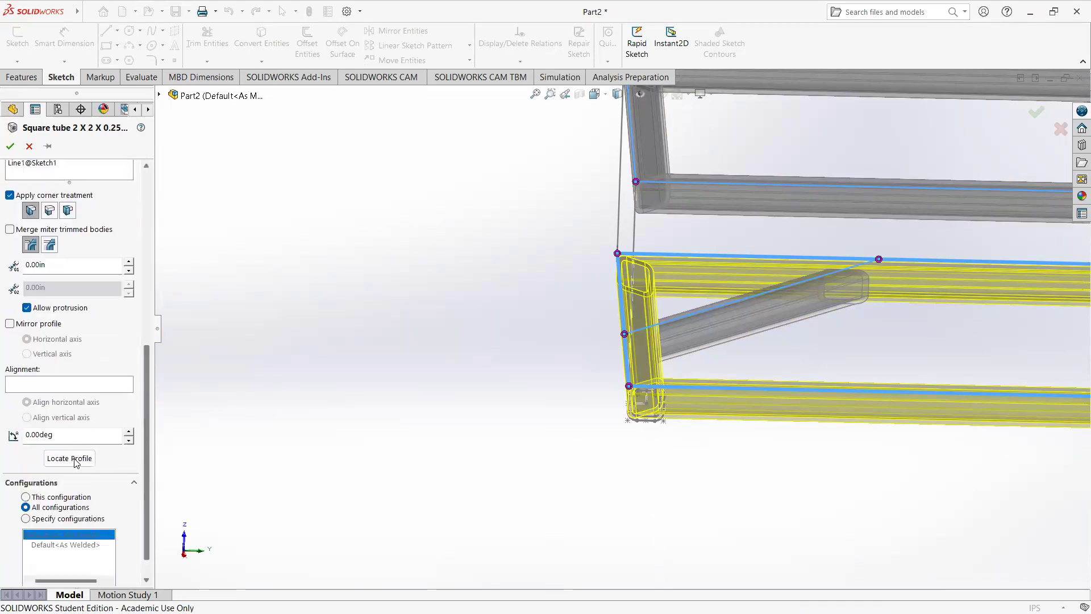
pyautogui.click(75, 459)
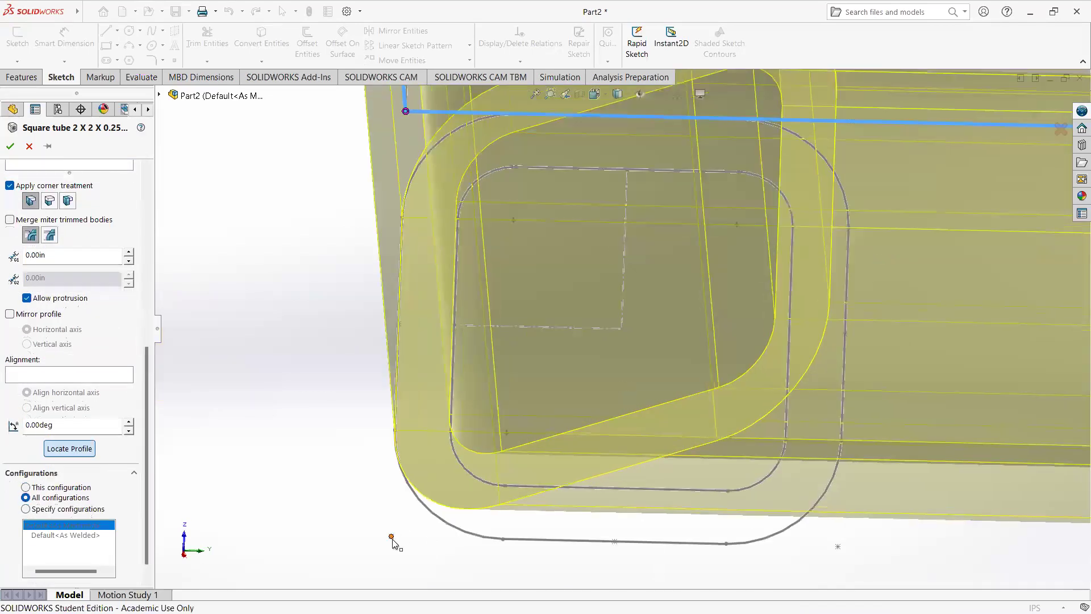
pyautogui.click(391, 536)
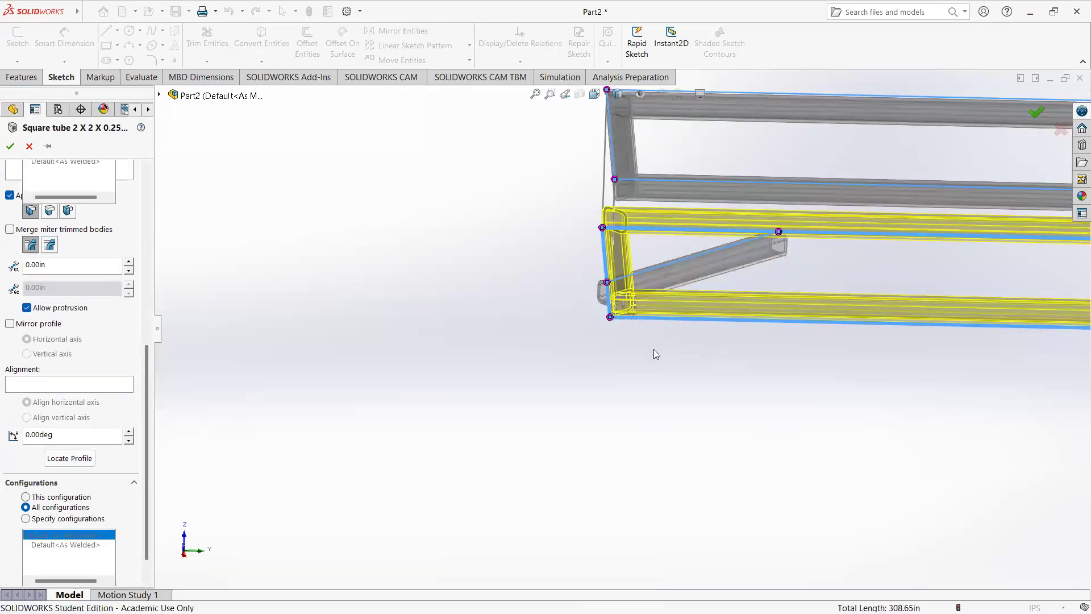
pyautogui.press('Return')
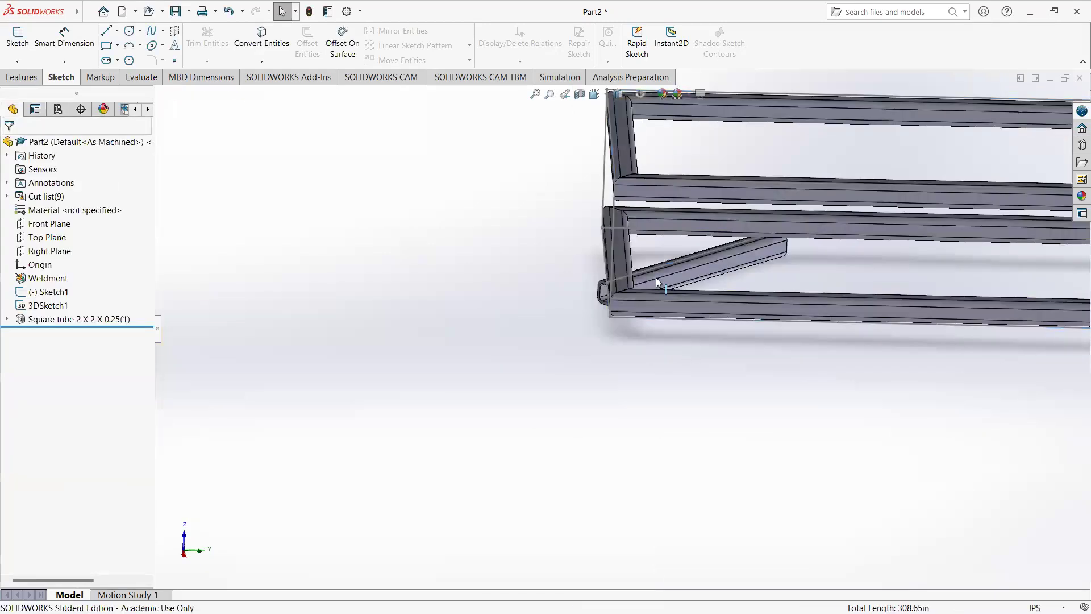
# Step: Edit the square tube member, locate Group2's profile by its lower edge midpoint so the brace sits above its sketch line, and accept
pyautogui.click(63, 320)
pyautogui.click(74, 286)
pyautogui.click(27, 377)
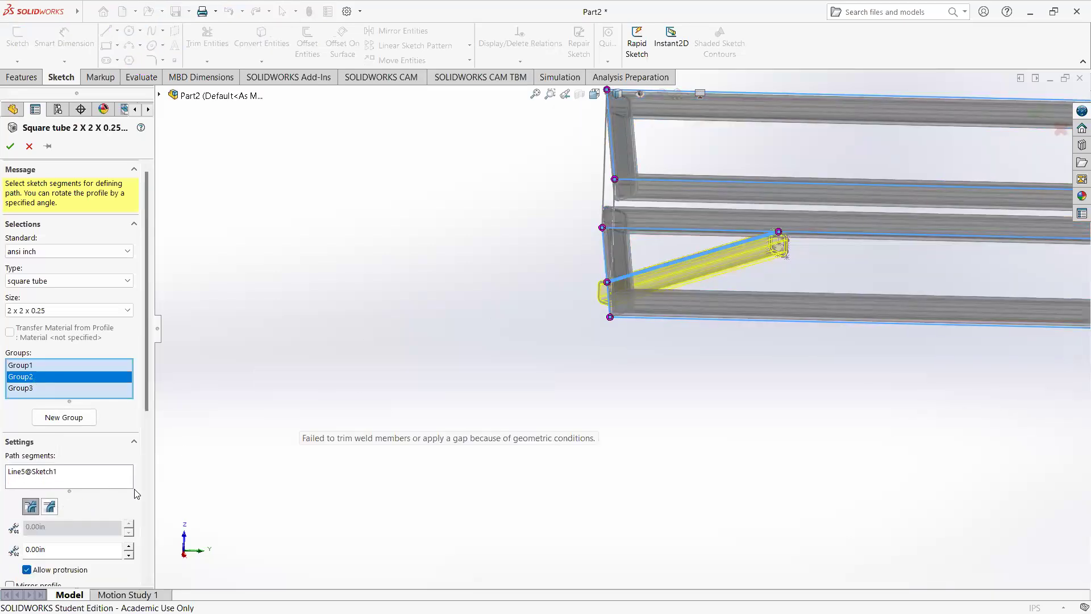
pyautogui.scroll(-5, 85, 398)
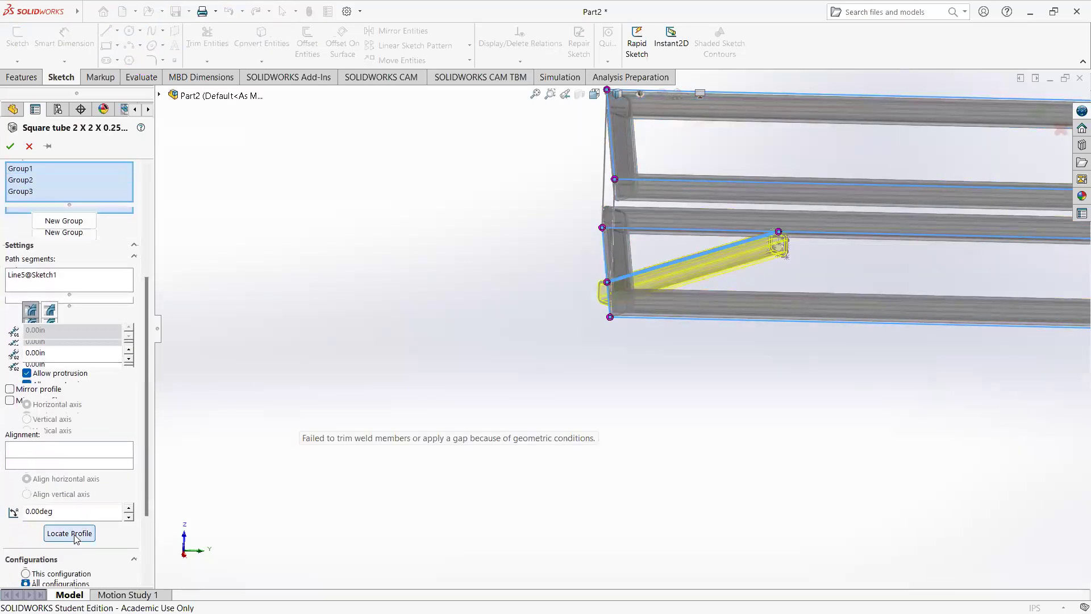
pyautogui.click(69, 533)
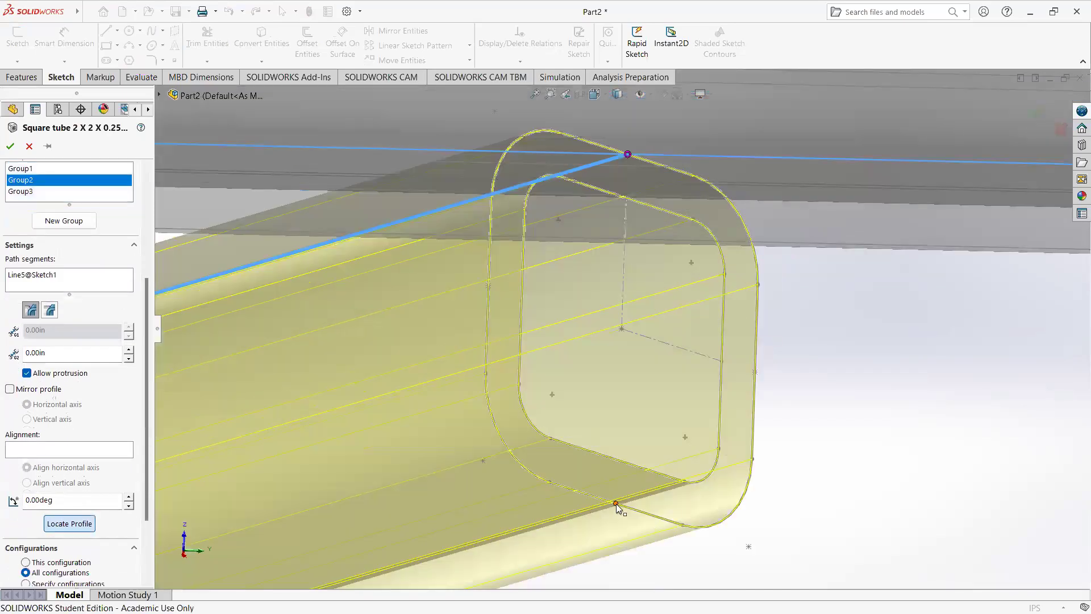
pyautogui.click(616, 503)
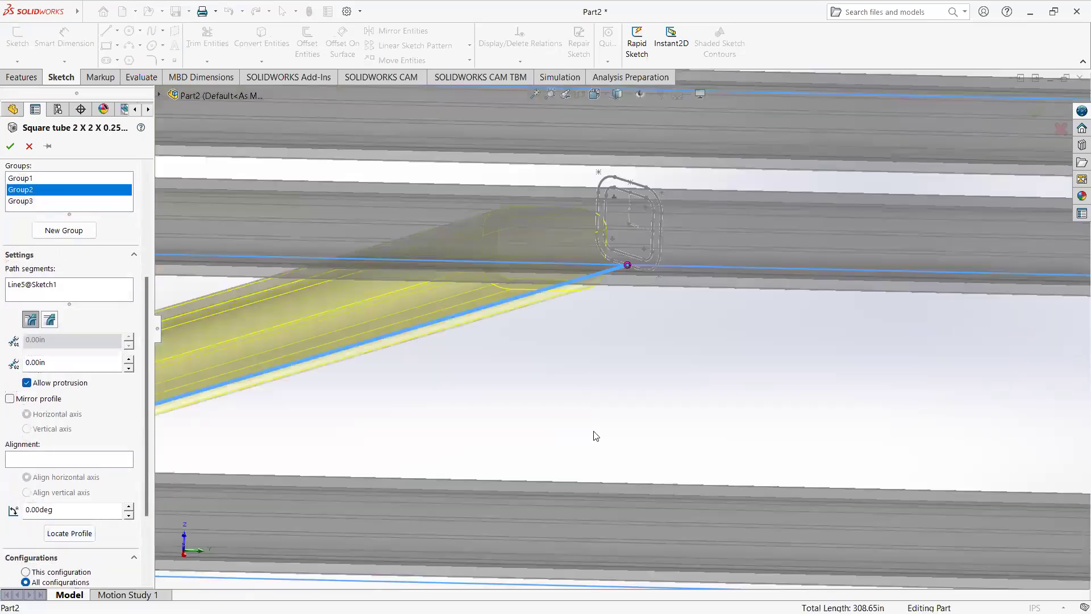
pyautogui.moveTo(537, 455); pyautogui.dragTo(543, 476, button='middle')
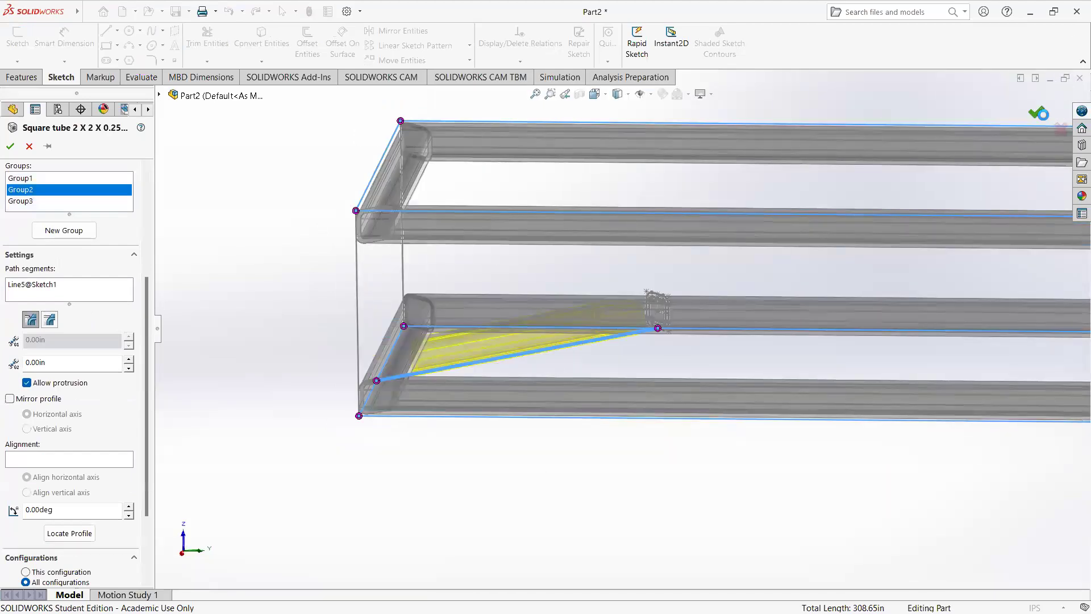
pyautogui.click(1036, 113)
# Step: Measure the distance between the upper end tube's top face and the lower end tube's underside
pyautogui.moveTo(424, 429)
pyautogui.mouseDown(button='middle')
pyautogui.moveTo(459, 393)
pyautogui.moveTo(431, 388)
pyautogui.mouseUp(button='middle')
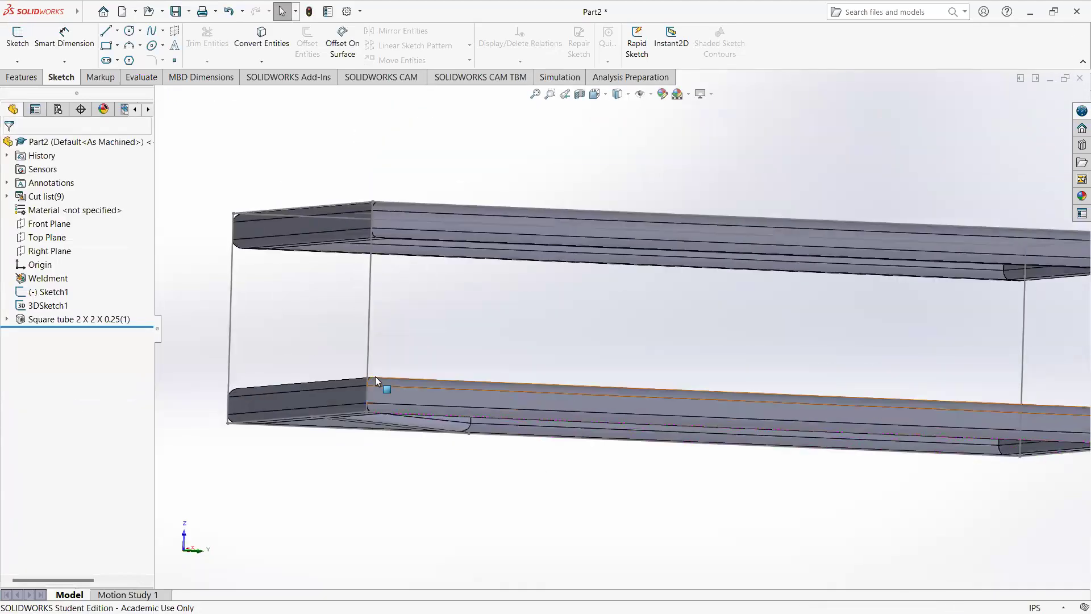
pyautogui.click(371, 320)
pyautogui.moveTo(418, 343); pyautogui.dragTo(390, 379, button='middle')
pyautogui.click(335, 296)
pyautogui.moveTo(493, 481); pyautogui.dragTo(305, 405, button='middle')
pyautogui.click(307, 401)
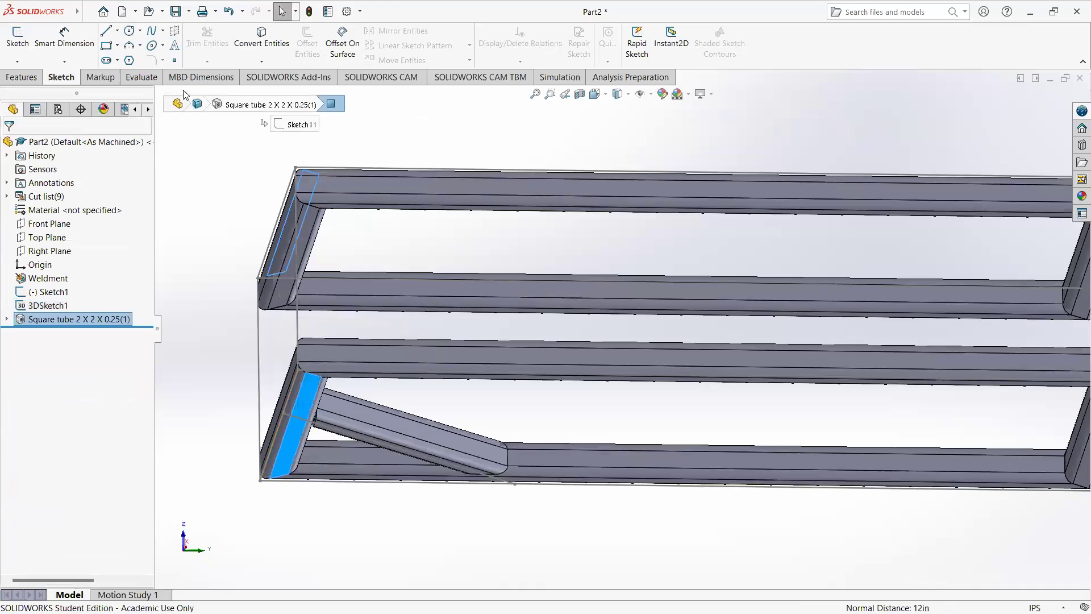
pyautogui.click(140, 77)
pyautogui.click(165, 33)
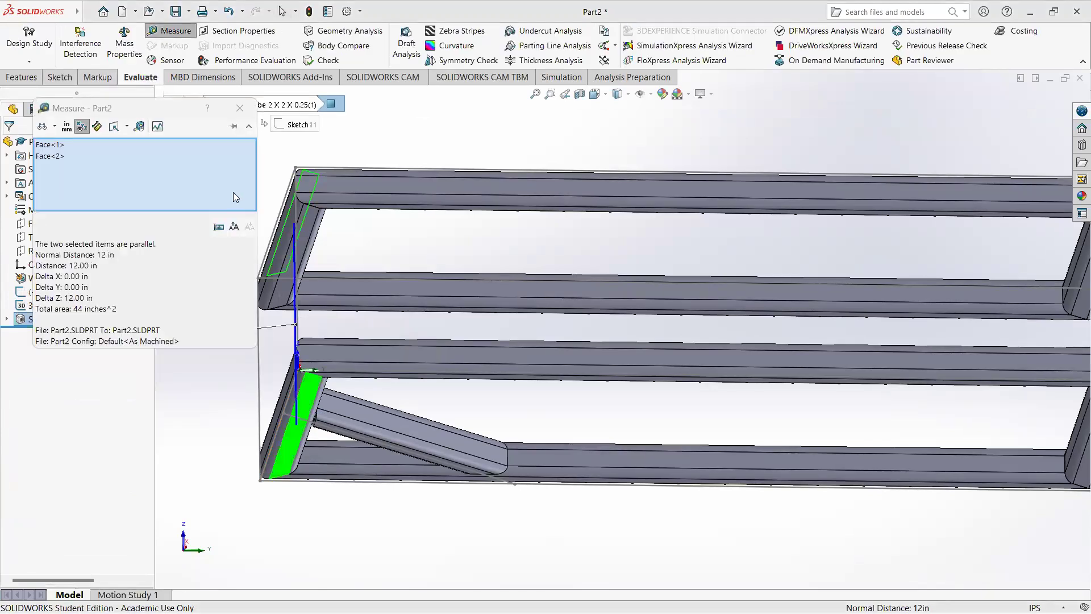
pyautogui.click(239, 108)
# Step: Examine the corners of both rectangles and the vertical sketch lines joining them, dismissing the save reminder
pyautogui.moveTo(395, 198); pyautogui.dragTo(423, 246, button='middle')
pyautogui.click(423, 247)
pyautogui.moveTo(389, 185)
pyautogui.mouseDown(button='middle')
pyautogui.moveTo(419, 195)
pyautogui.moveTo(428, 247)
pyautogui.mouseUp(button='middle')
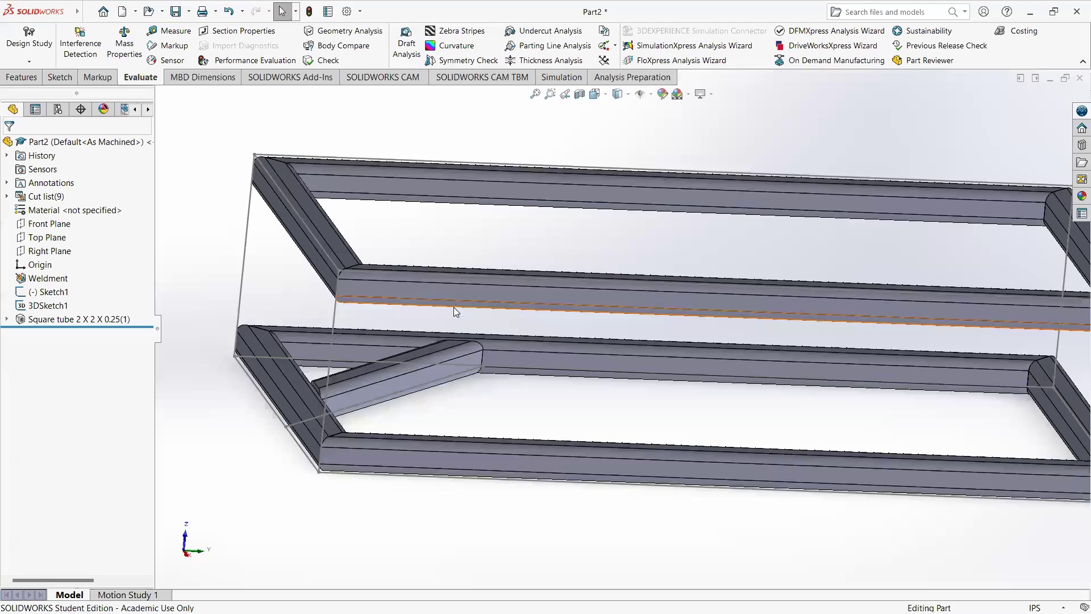
pyautogui.moveTo(438, 347); pyautogui.dragTo(439, 427, button='middle')
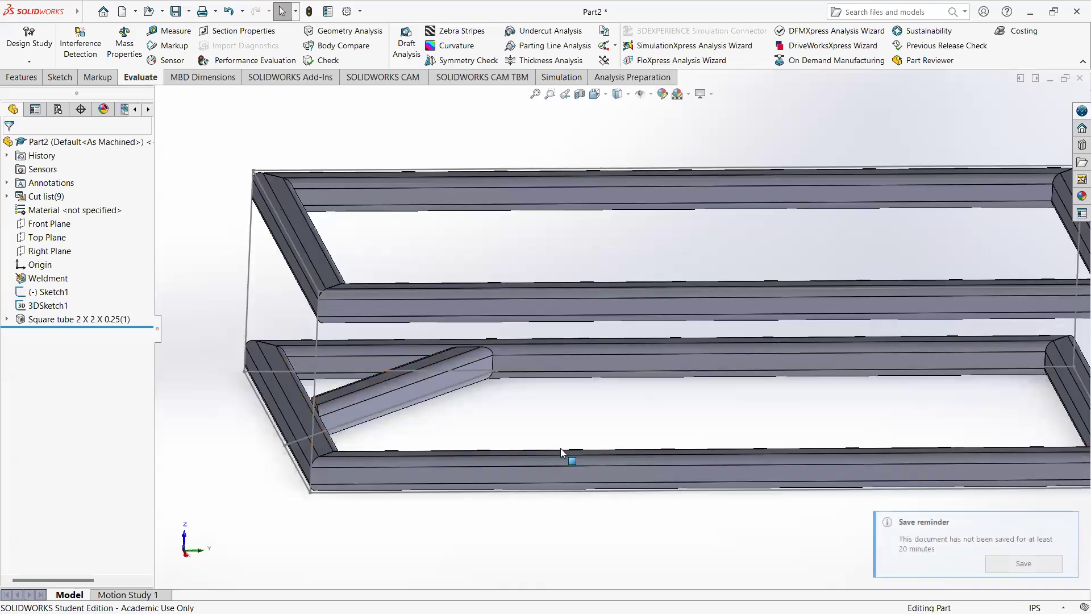
pyautogui.click(1067, 522)
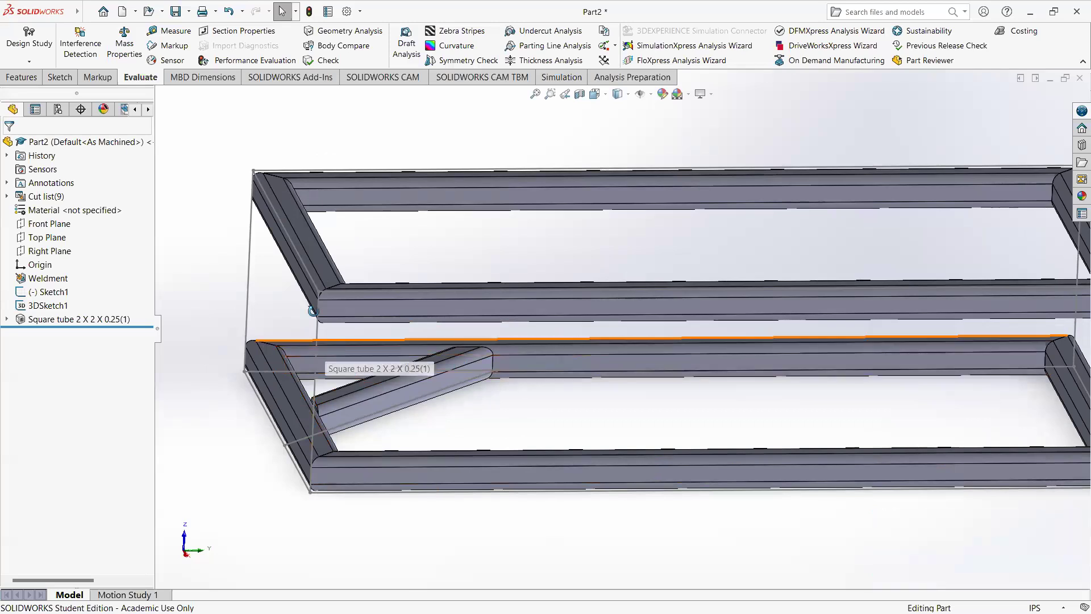
pyautogui.moveTo(325, 346); pyautogui.dragTo(378, 242, button='middle')
pyautogui.moveTo(328, 336)
pyautogui.mouseDown(button='middle')
pyautogui.moveTo(311, 304)
pyautogui.moveTo(317, 340)
pyautogui.mouseUp(button='middle')
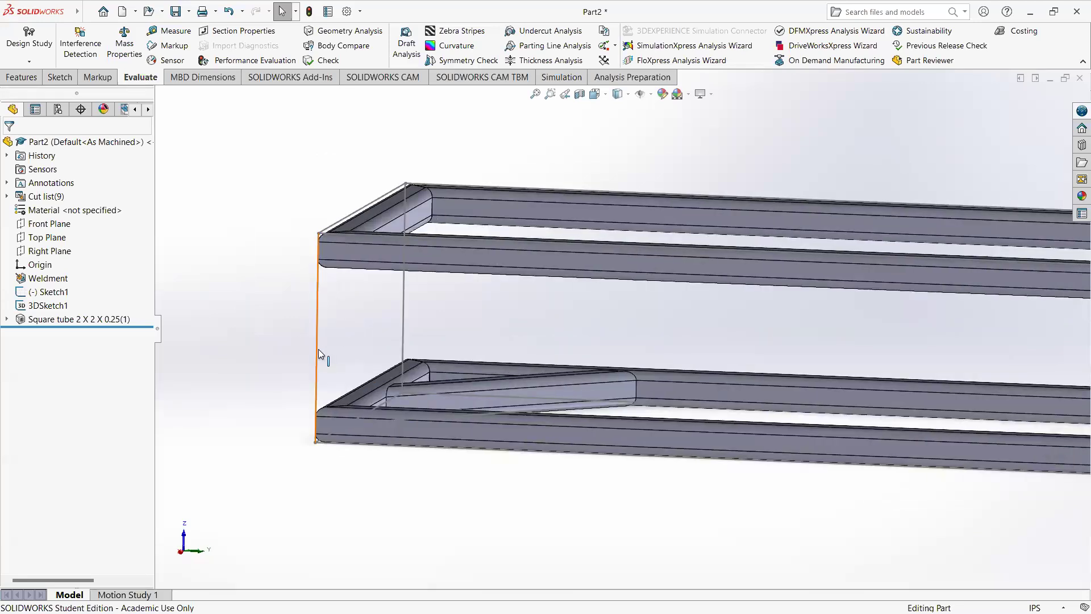
pyautogui.click(319, 349)
pyautogui.moveTo(319, 349); pyautogui.dragTo(307, 425, button='middle')
pyautogui.click(308, 424)
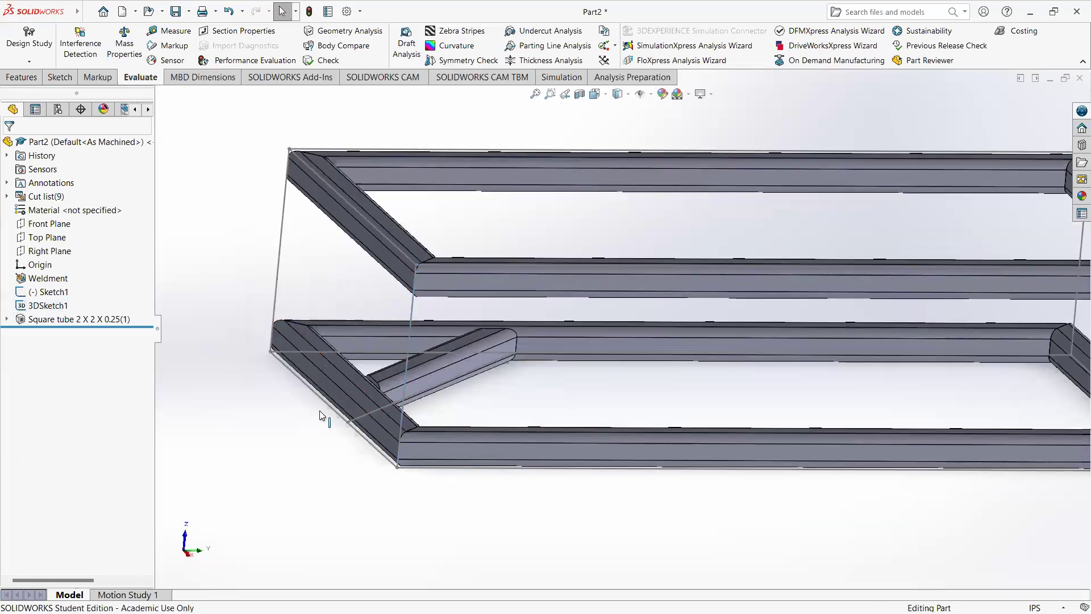
pyautogui.moveTo(397, 461); pyautogui.dragTo(350, 377, button='middle')
pyautogui.scroll(4, 350, 377)
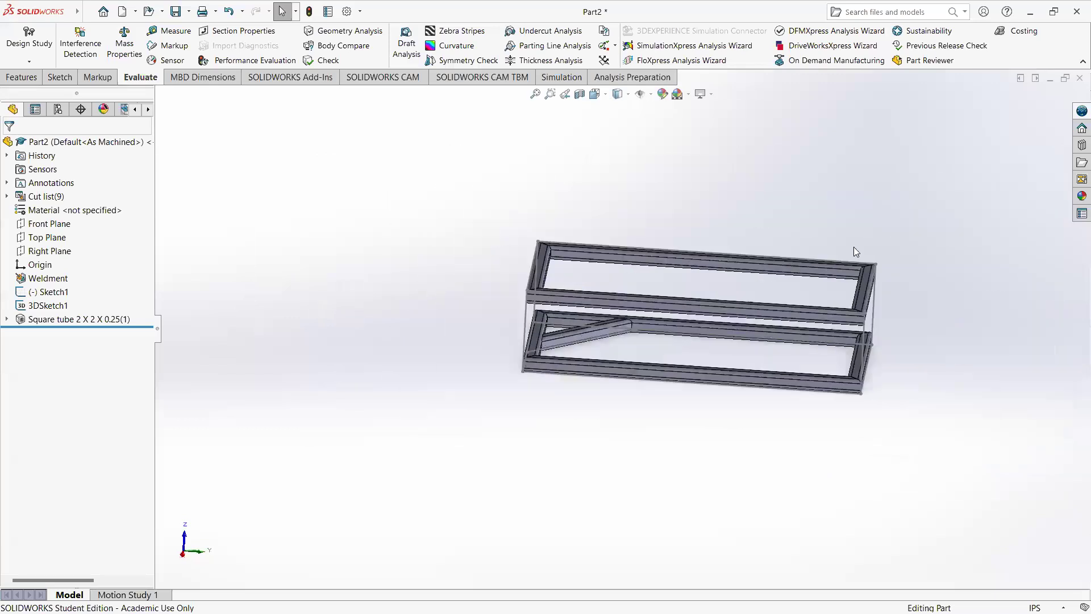
pyautogui.moveTo(616, 312); pyautogui.dragTo(624, 380, button='middle')
pyautogui.scroll(-4, 595, 331)
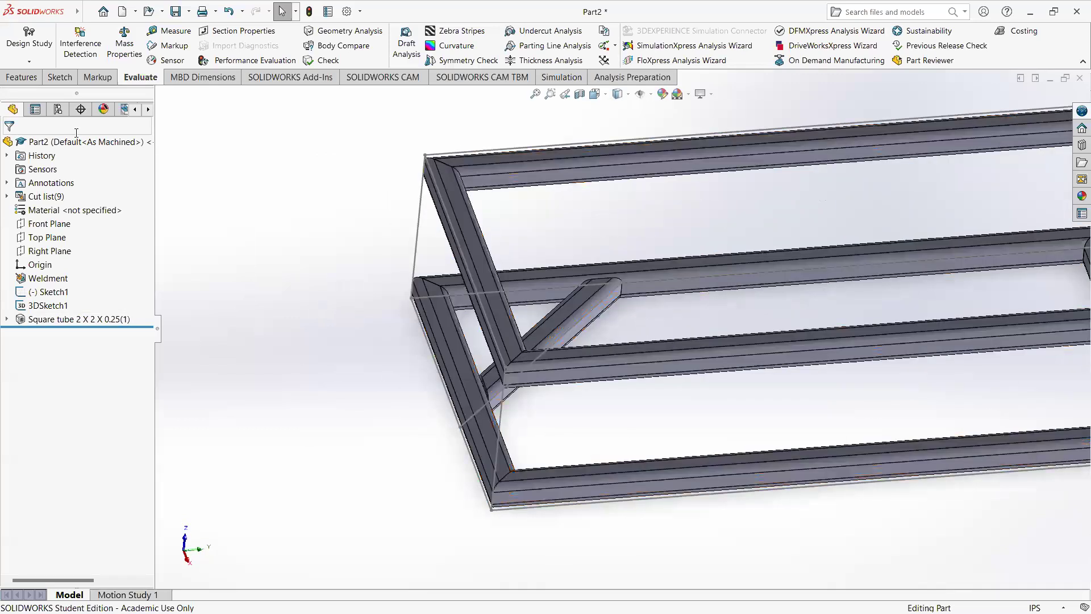
# Step: Start a new structural member in ansi inch angle iron, size 2 x 2 x 0.125, and create its first group
pyautogui.click(89, 13)
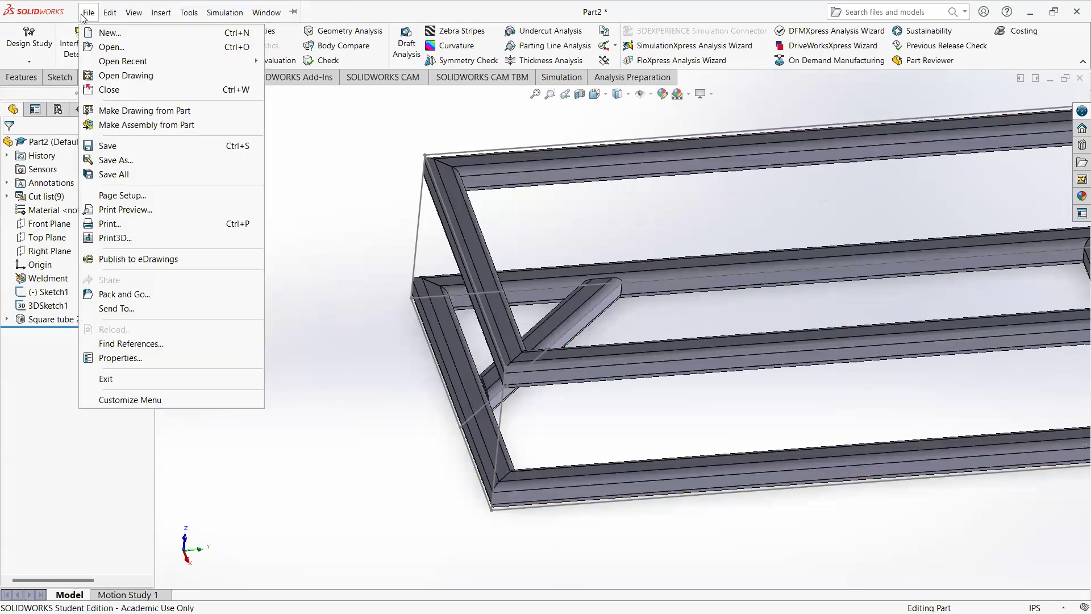
pyautogui.moveTo(149, 16)
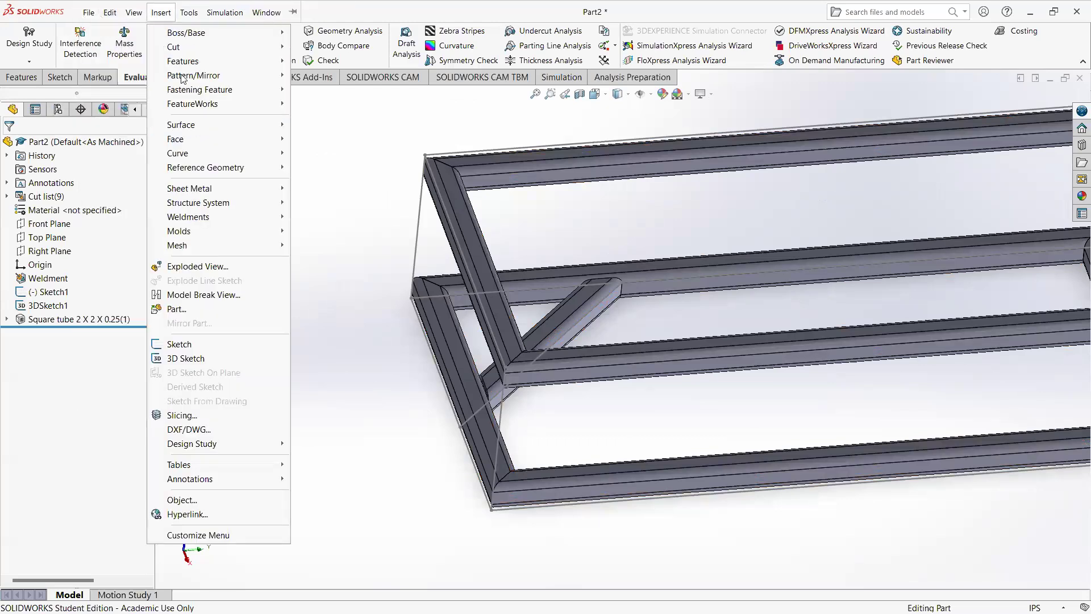
pyautogui.moveTo(256, 217)
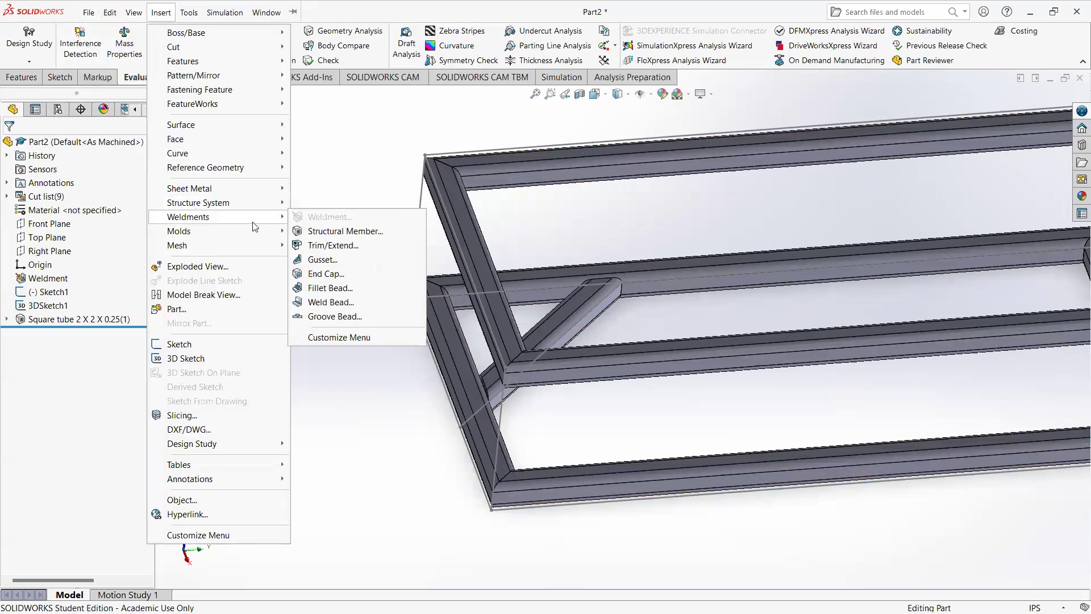
pyautogui.click(358, 233)
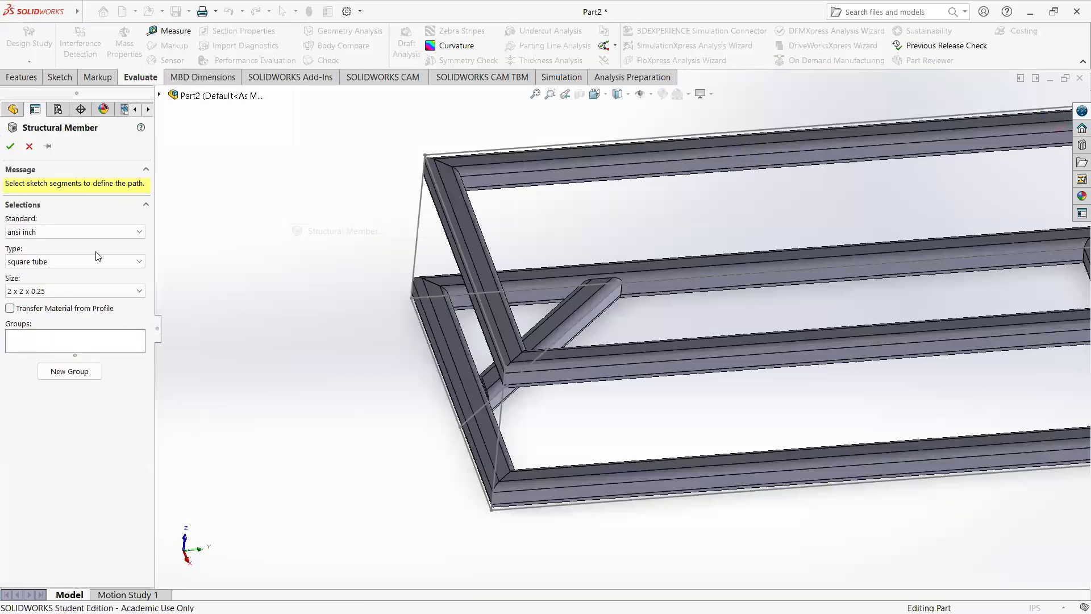
pyautogui.click(81, 261)
pyautogui.click(74, 275)
pyautogui.click(80, 290)
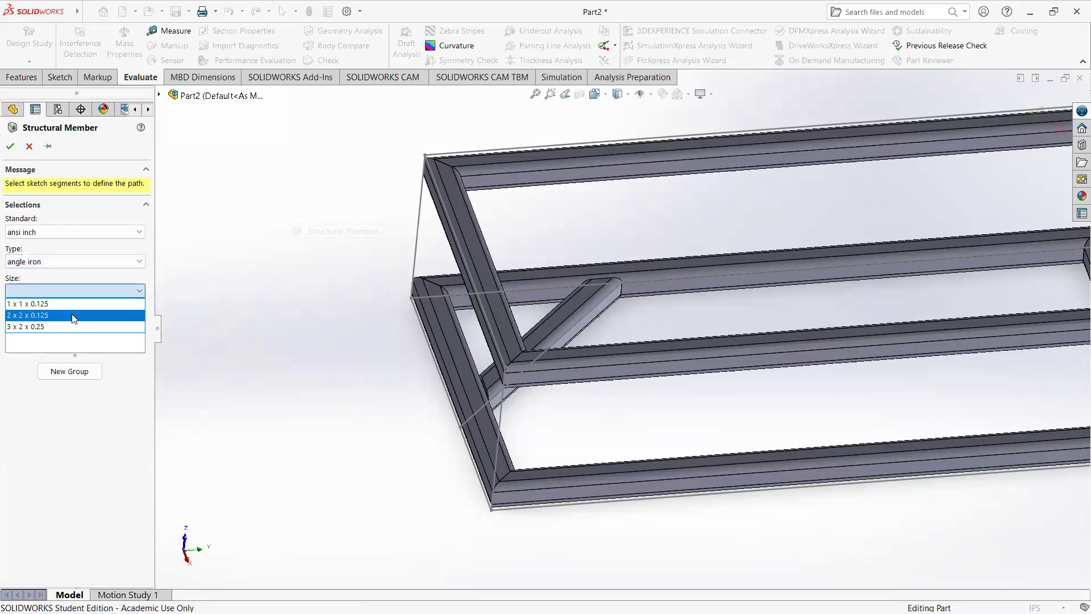
pyautogui.click(71, 316)
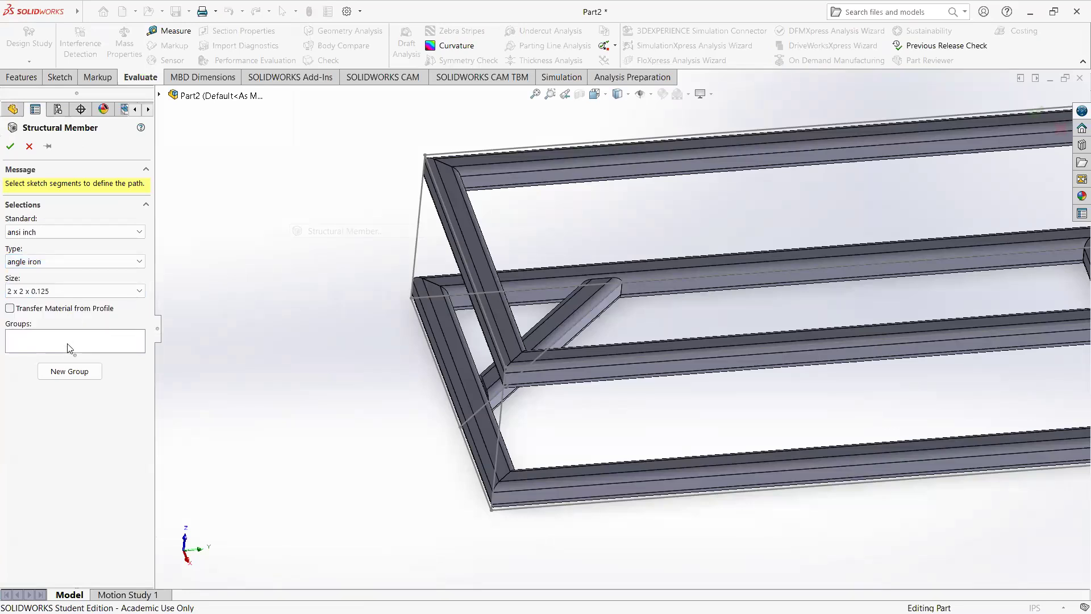
pyautogui.click(68, 343)
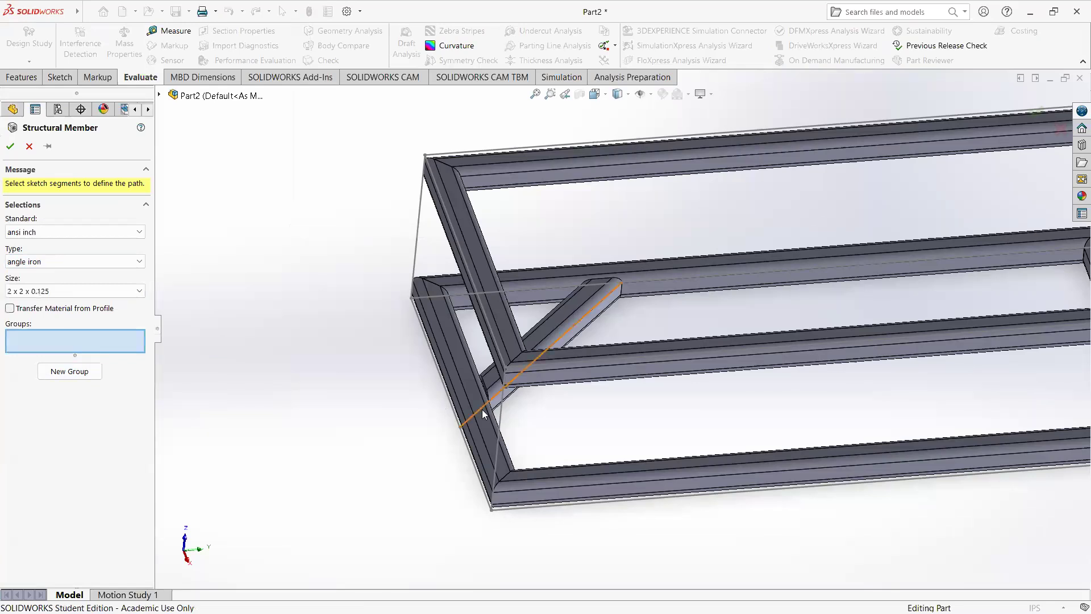
pyautogui.click(49, 370)
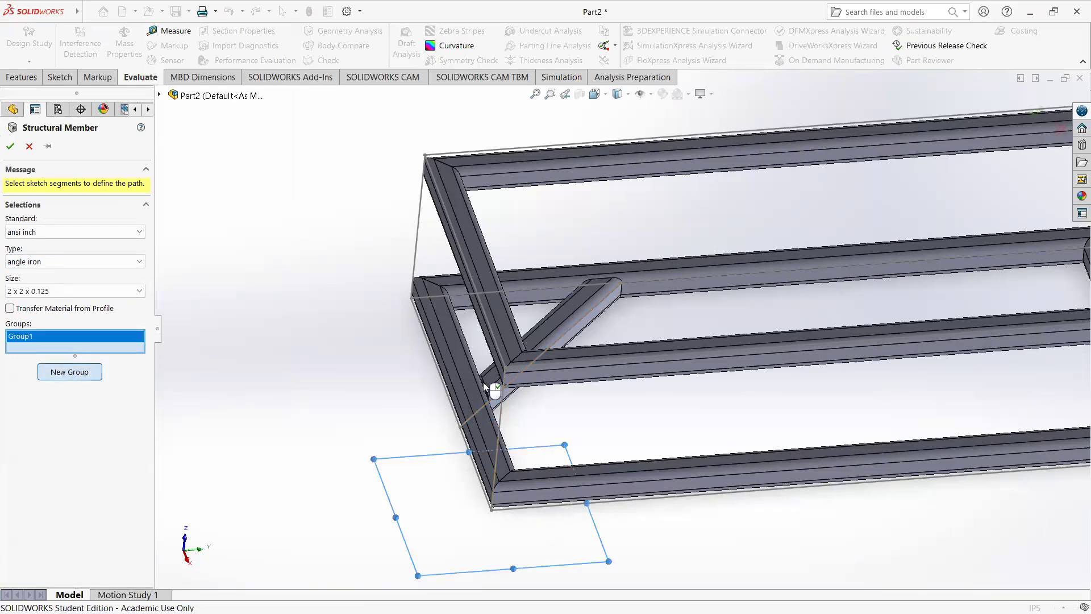
# Step: Try assigning all four vertical corner lines to one angle iron group as path segments
pyautogui.click(499, 412)
pyautogui.moveTo(500, 413); pyautogui.dragTo(528, 452, button='middle')
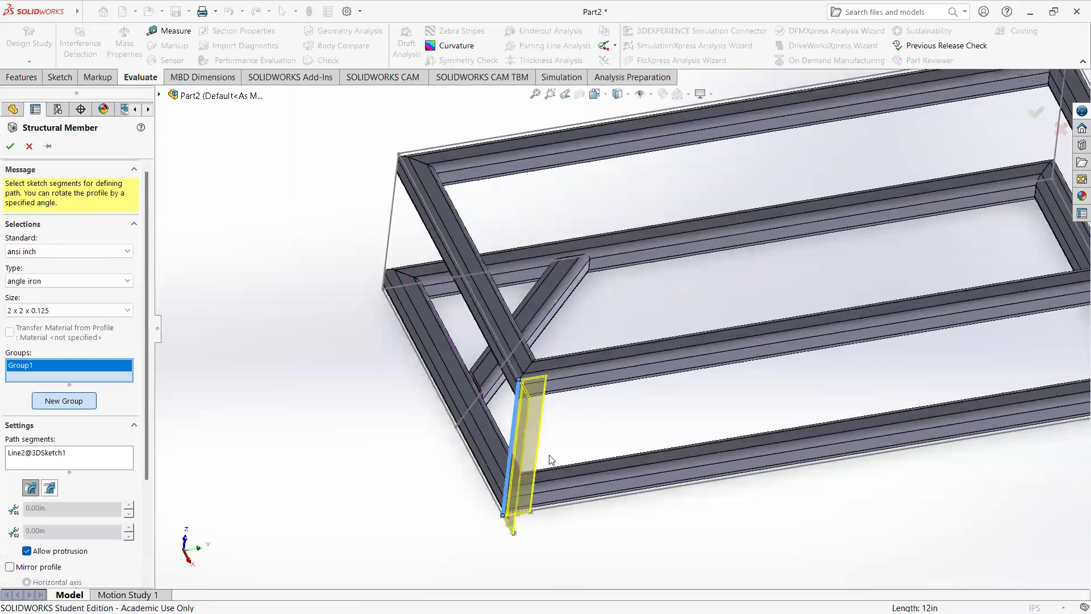
pyautogui.scroll(-5, 549, 459)
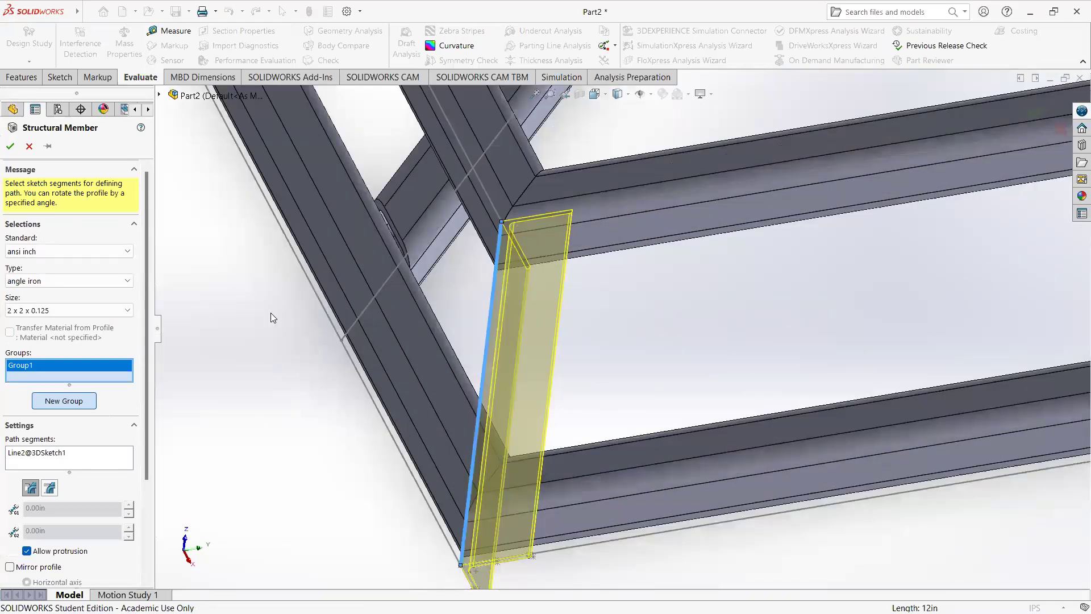
pyautogui.scroll(5, 270, 317)
pyautogui.click(442, 139)
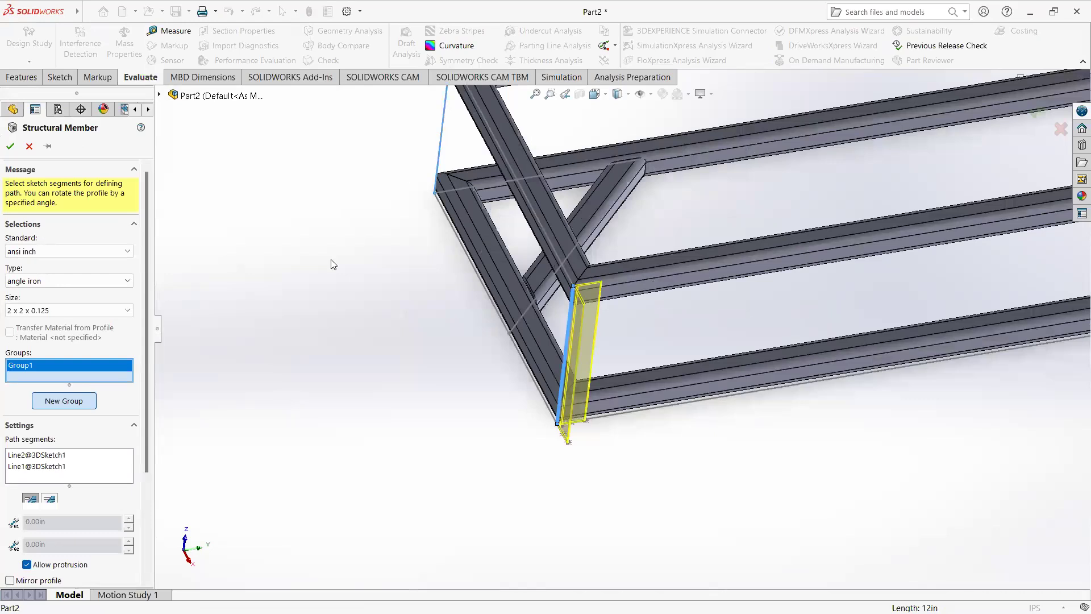
pyautogui.scroll(5, 364, 265)
pyautogui.click(863, 195)
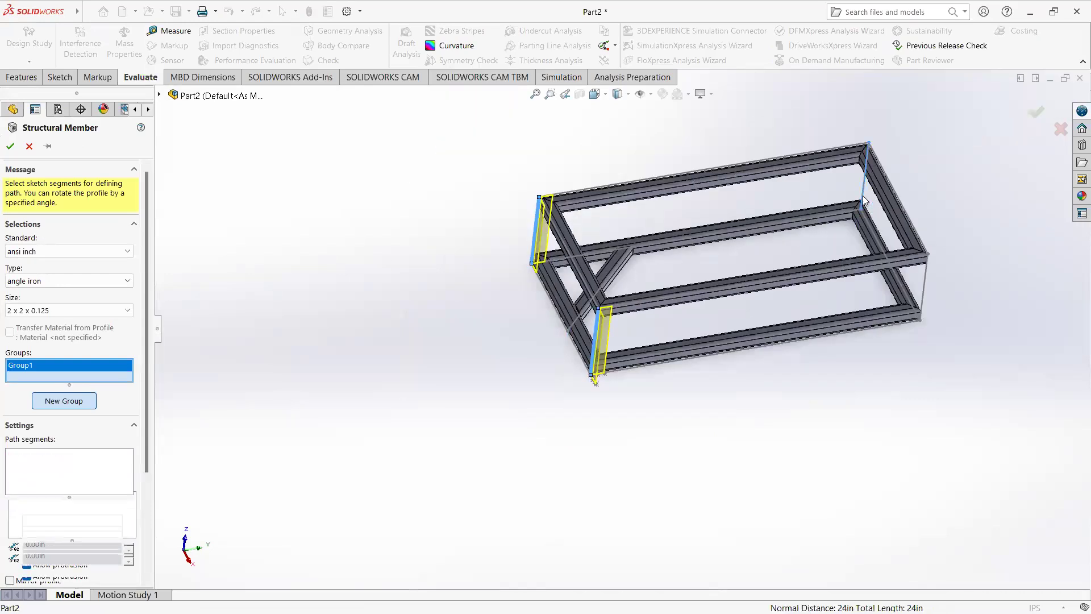
pyautogui.click(925, 284)
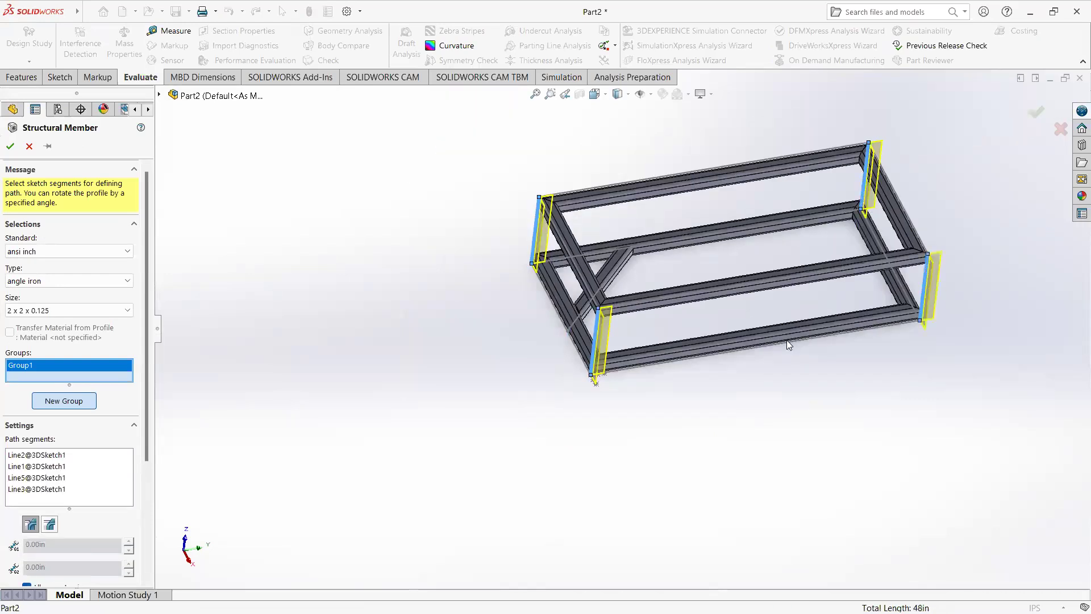
# Step: Set the rotation angle of the four-upright angle iron group to 90 degrees
pyautogui.scroll(-5, 643, 313)
pyautogui.moveTo(493, 290); pyautogui.dragTo(460, 284, button='middle')
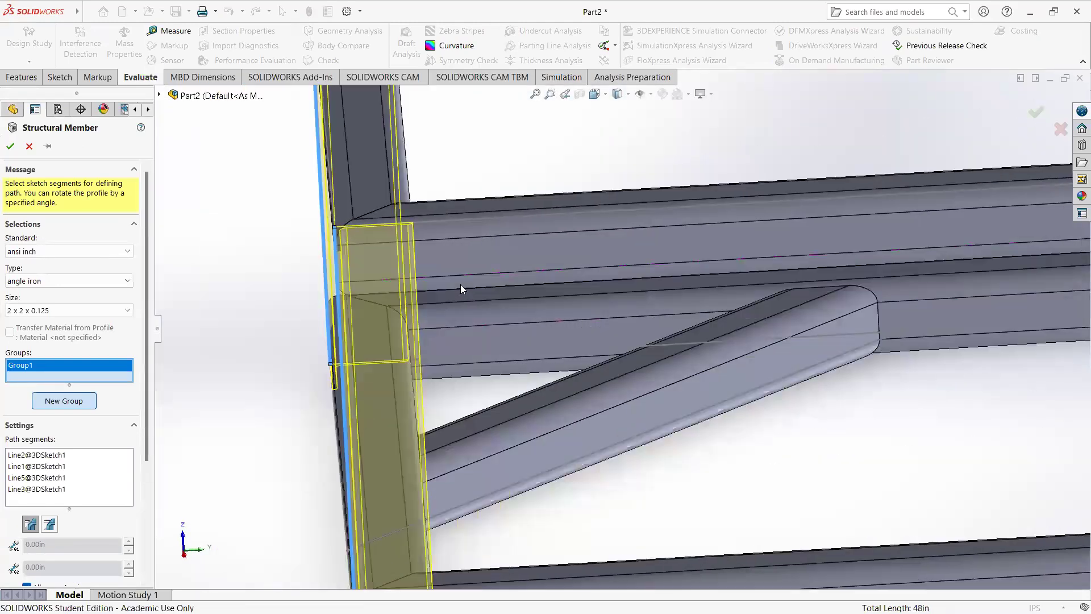
pyautogui.scroll(4, 460, 285)
pyautogui.scroll(-4, 554, 381)
pyautogui.moveTo(555, 382); pyautogui.dragTo(407, 373, button='middle')
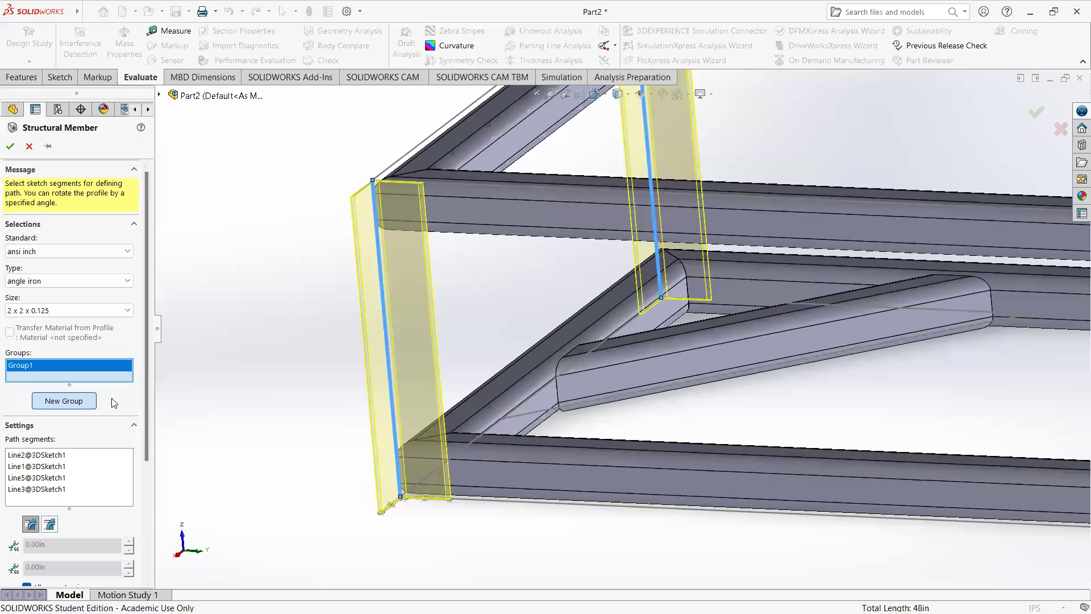
pyautogui.scroll(-3, 116, 399)
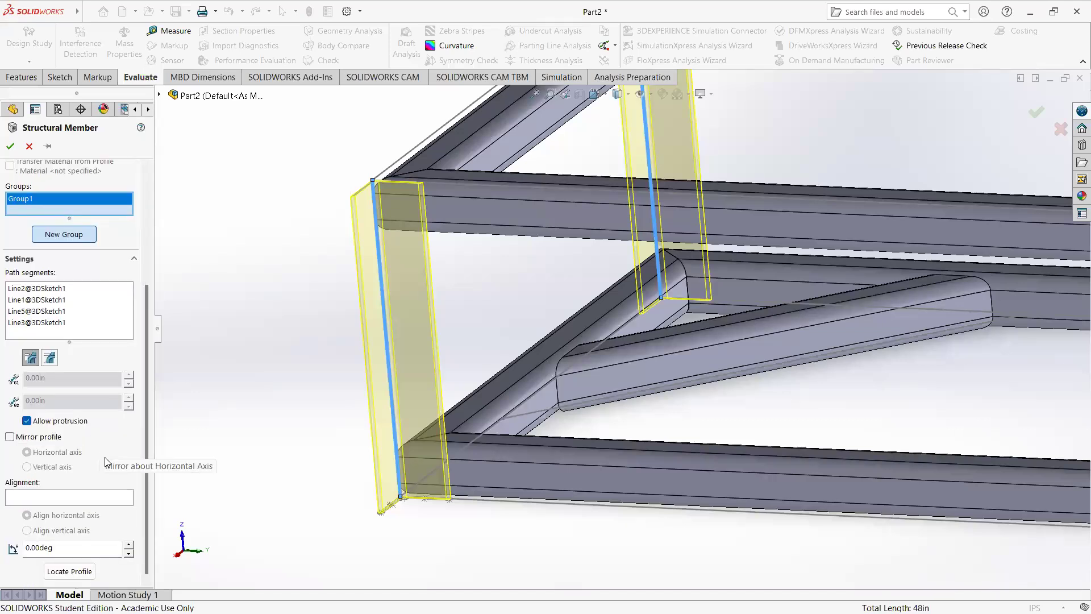
pyautogui.moveTo(52, 547); pyautogui.dragTo(19, 544)
pyautogui.write('90')
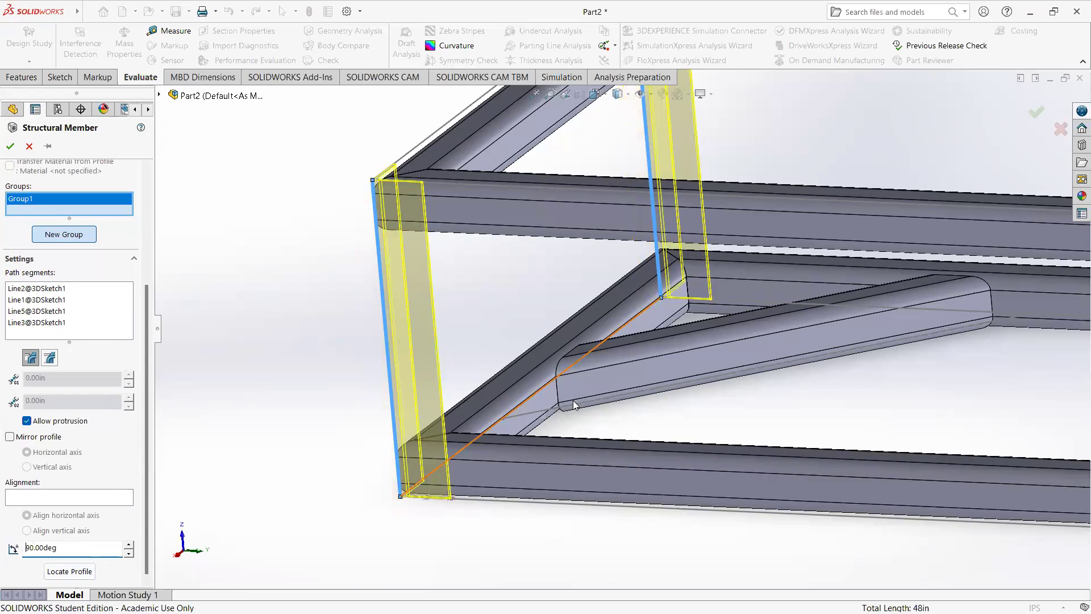
# Step: Check the angle orientation at all four corners and clear the group's path segments
pyautogui.scroll(5, 652, 384)
pyautogui.moveTo(721, 329); pyautogui.dragTo(781, 420, button='middle')
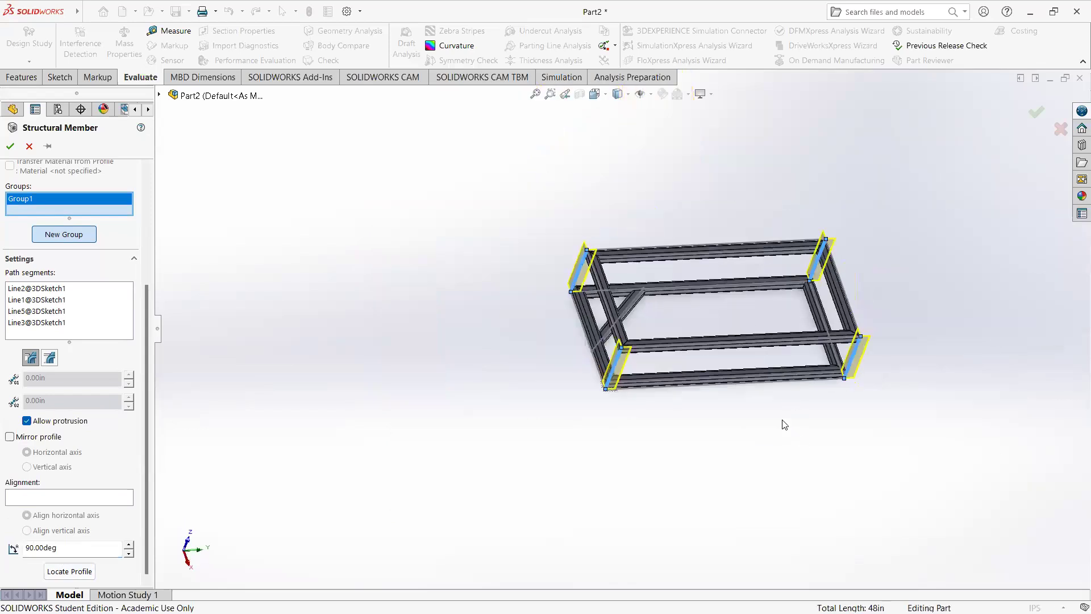
pyautogui.rightClick(43, 296)
pyautogui.click(91, 305)
# Step: Select only the vertical line at the front corner nearest the brace as the path, and rotate its angle profile to 90 degrees
pyautogui.moveTo(483, 329); pyautogui.dragTo(483, 351, button='middle')
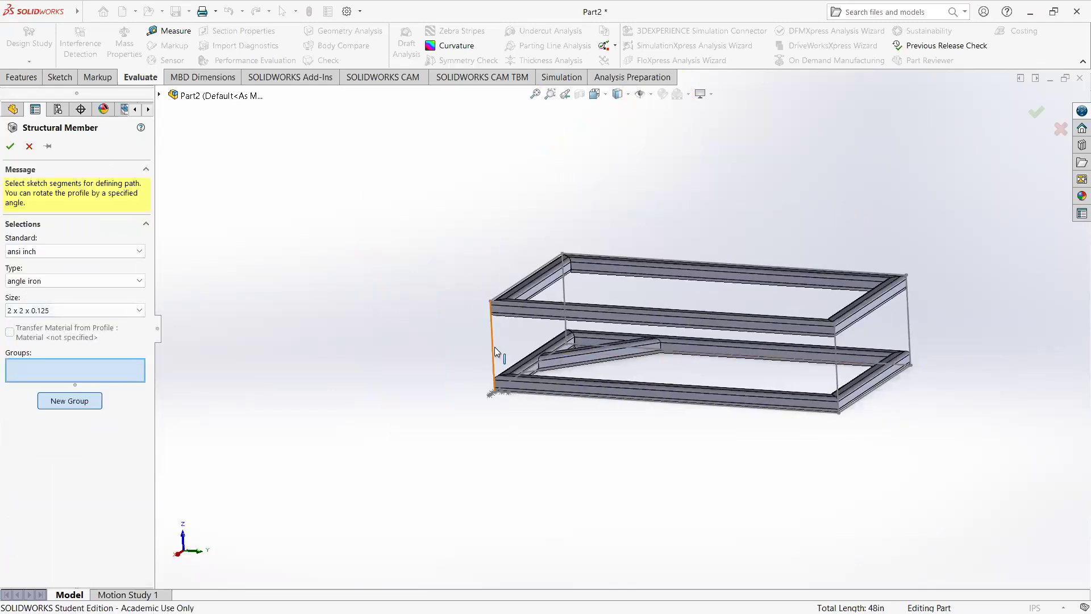
pyautogui.click(493, 346)
pyautogui.scroll(-5, 45, 507)
pyautogui.click(57, 547)
pyautogui.doubleClick(47, 550)
pyautogui.write('90')
pyautogui.press('Return')
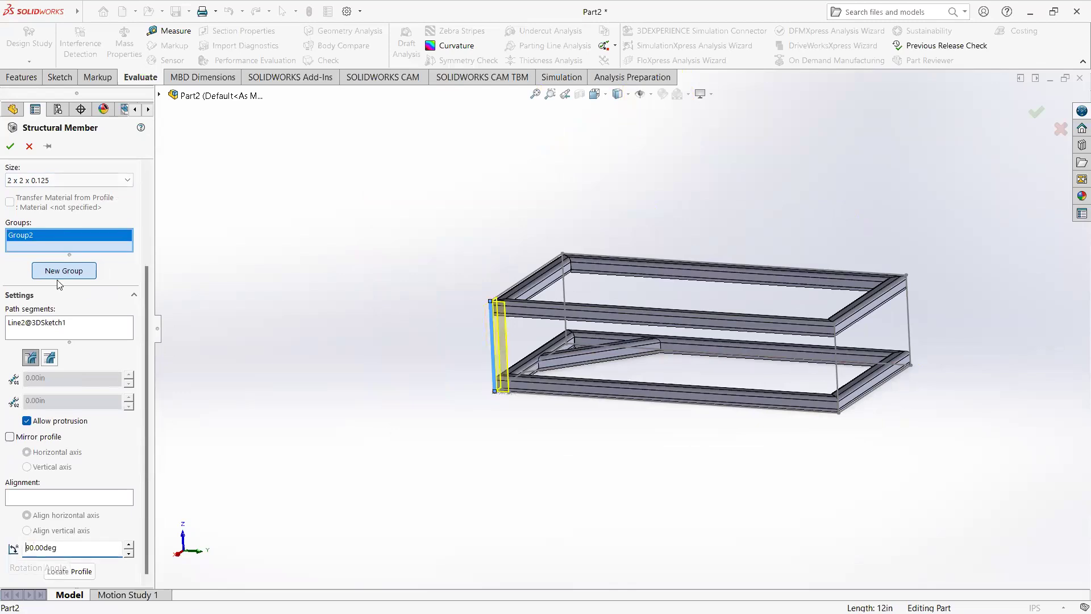
# Step: Add a new angle iron group on the rear vertical line at the brace end and accept the structural member
pyautogui.scroll(3, 75, 293)
pyautogui.click(78, 379)
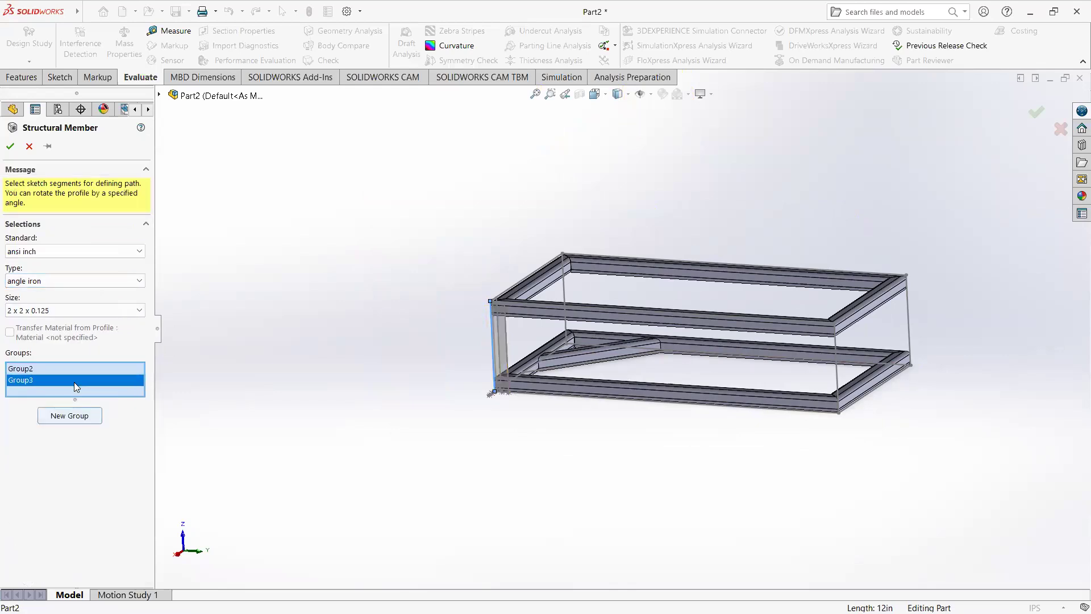
pyautogui.scroll(-5, 564, 311)
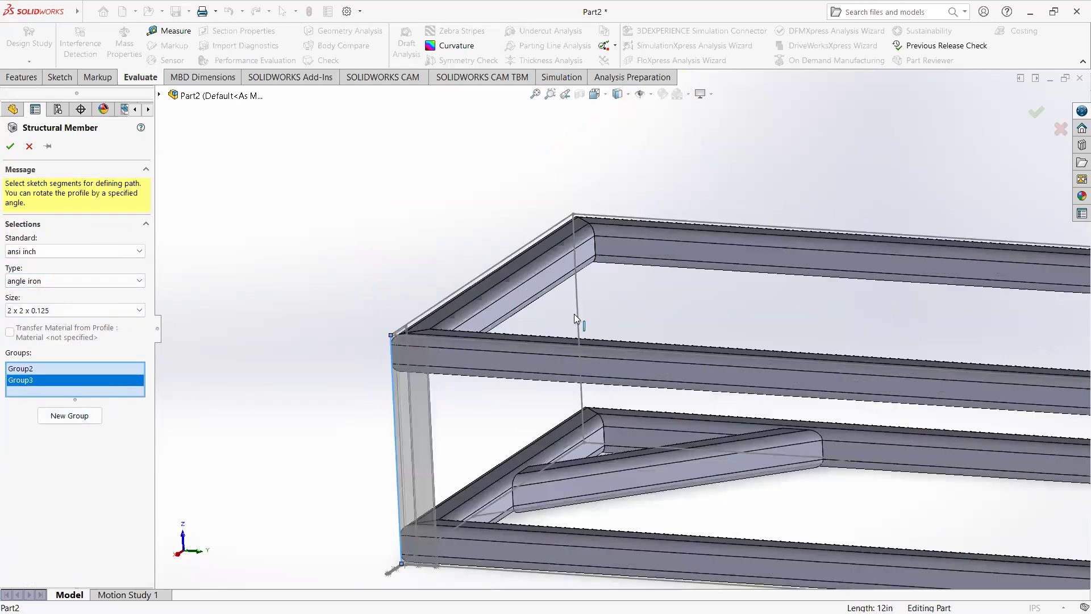
pyautogui.click(577, 314)
pyautogui.moveTo(630, 342); pyautogui.dragTo(443, 306, button='middle')
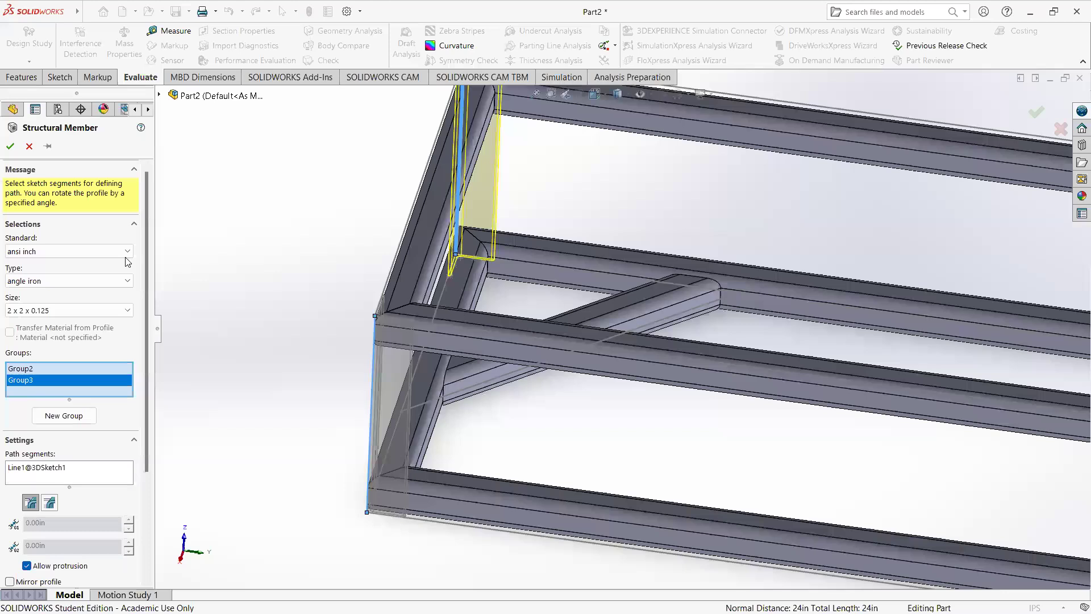
pyautogui.scroll(5, 439, 327)
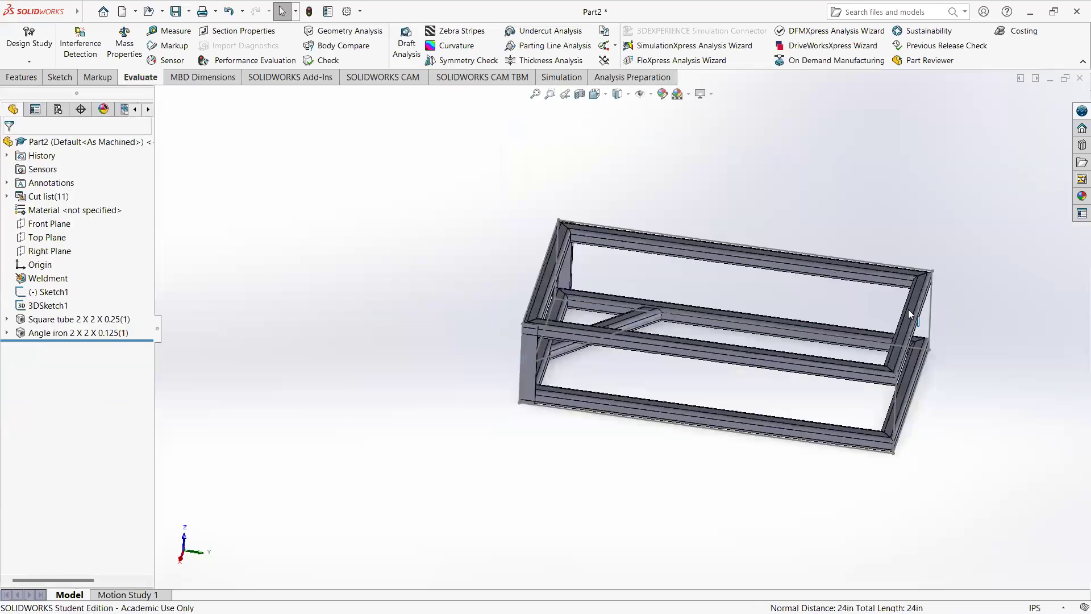
# Step: Edit the angle iron feature and add a new group on the rear vertical line at the end opposite the brace
pyautogui.press('f')
pyautogui.rightClick(73, 336)
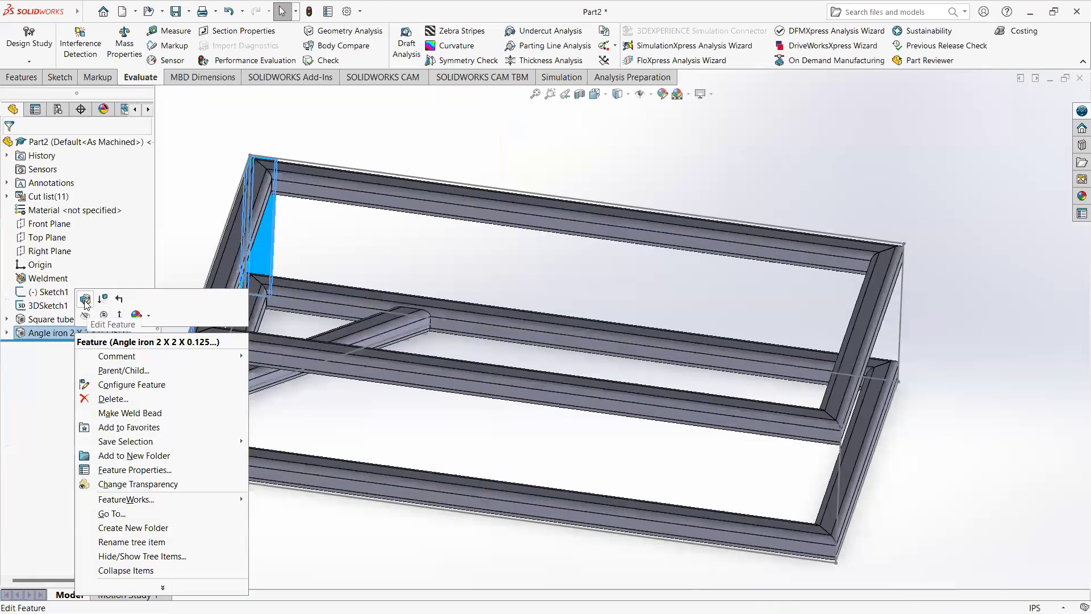
pyautogui.click(83, 300)
pyautogui.click(79, 407)
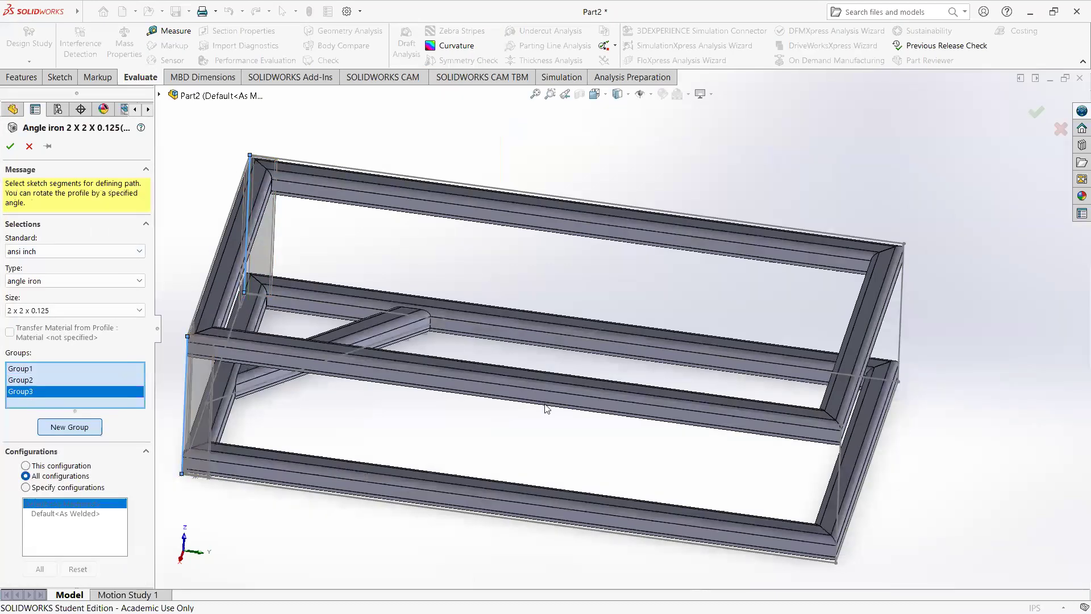
pyautogui.click(905, 343)
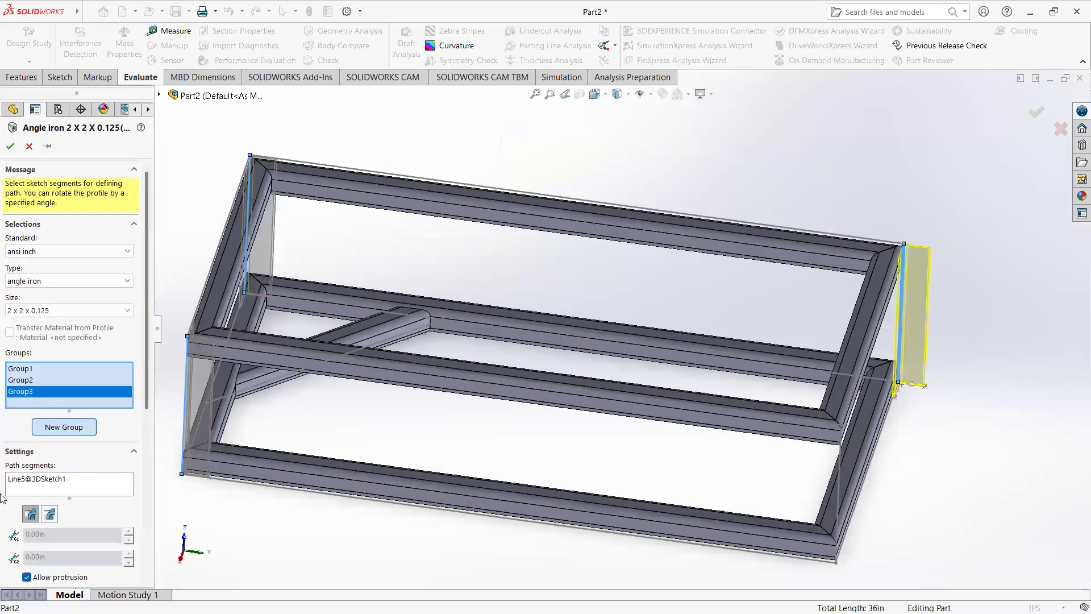
pyautogui.scroll(-5, 98, 508)
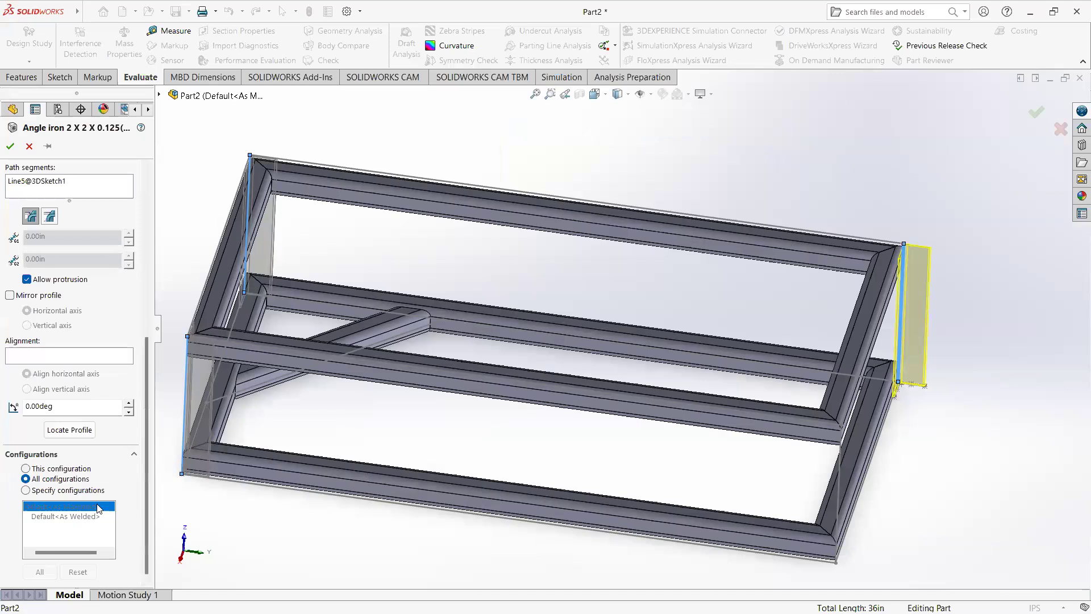
# Step: Try rotation angles of -90, 180 and 90 degrees on the rear upright's profile at the end opposite the brace
pyautogui.moveTo(73, 407); pyautogui.dragTo(7, 403)
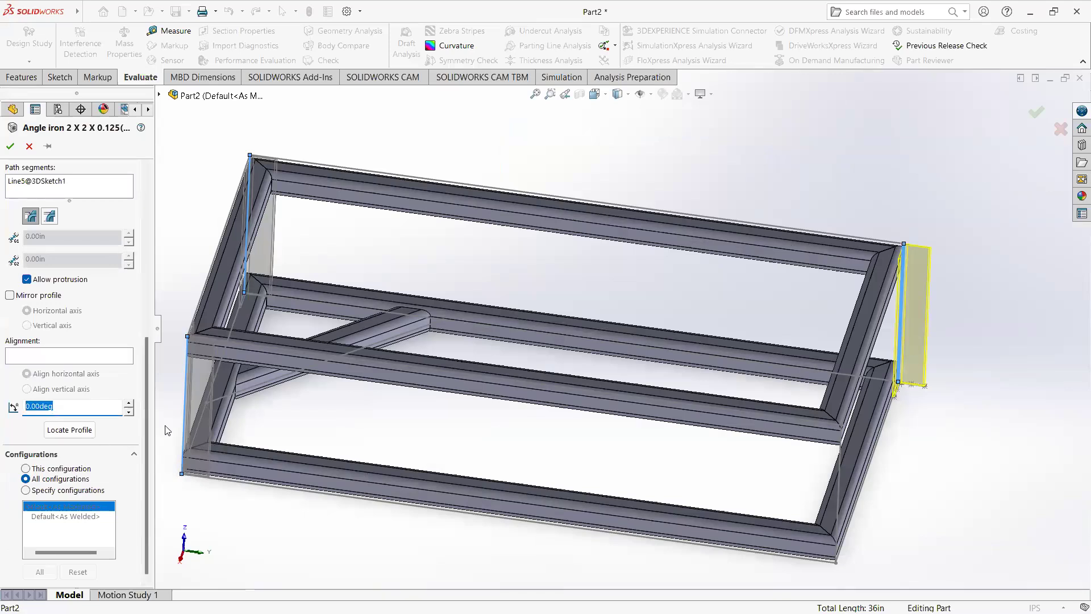
pyautogui.write('-90')
pyautogui.press('Return')
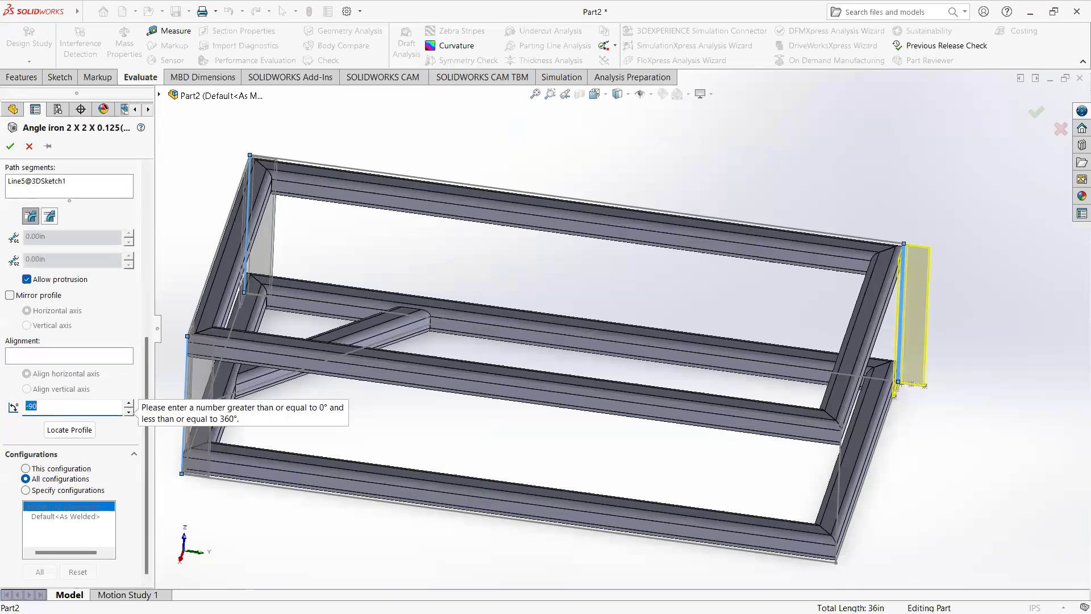
pyautogui.hotkey('ctrl', 'a')
pyautogui.write('1')
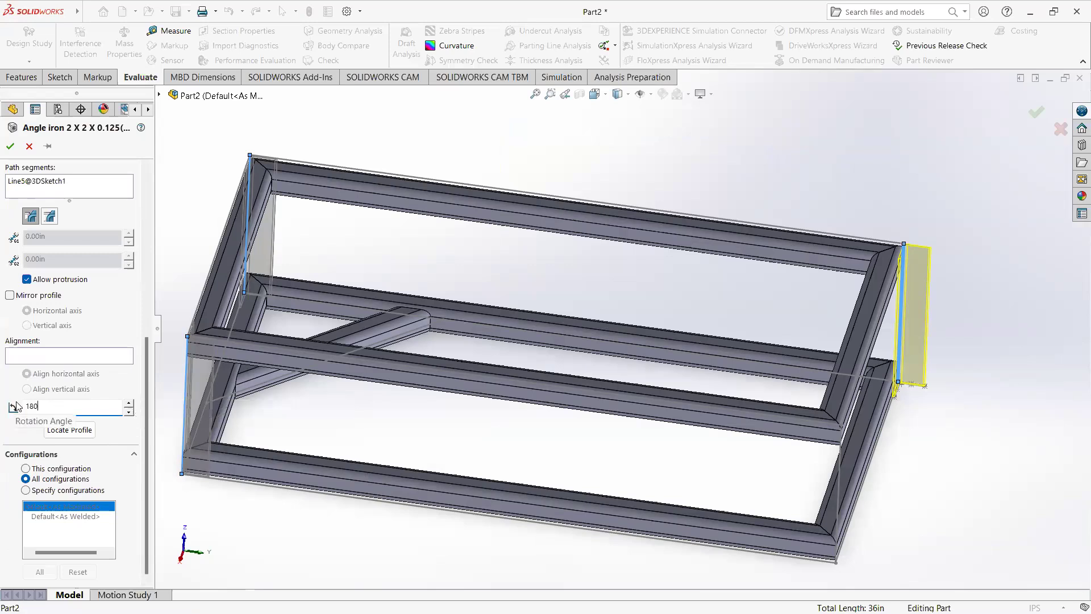
pyautogui.press('Return')
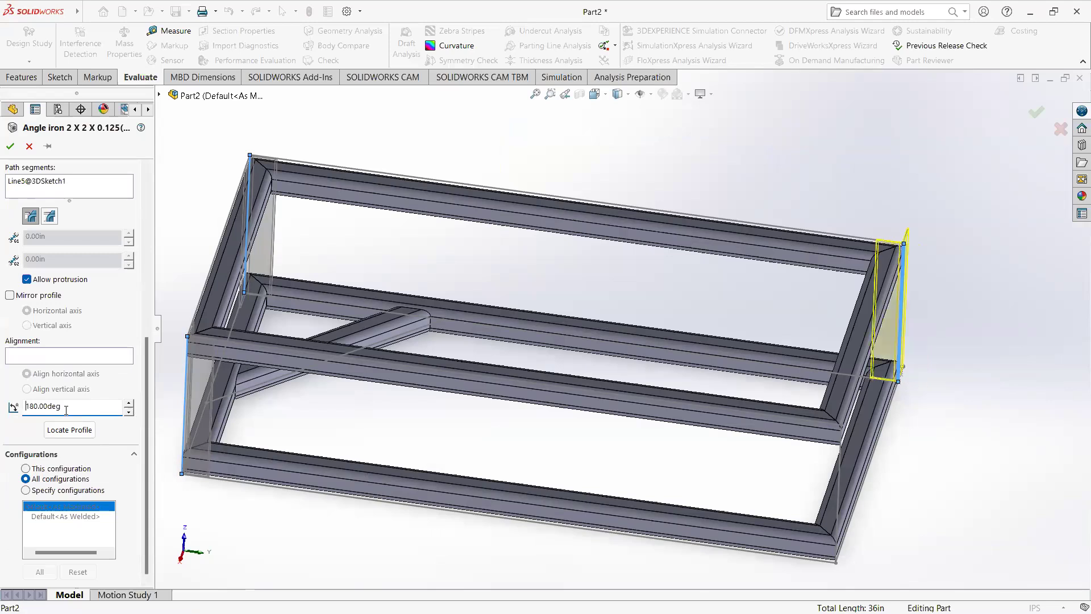
pyautogui.moveTo(66, 410); pyautogui.dragTo(5, 396)
pyautogui.write('90')
pyautogui.press('Return')
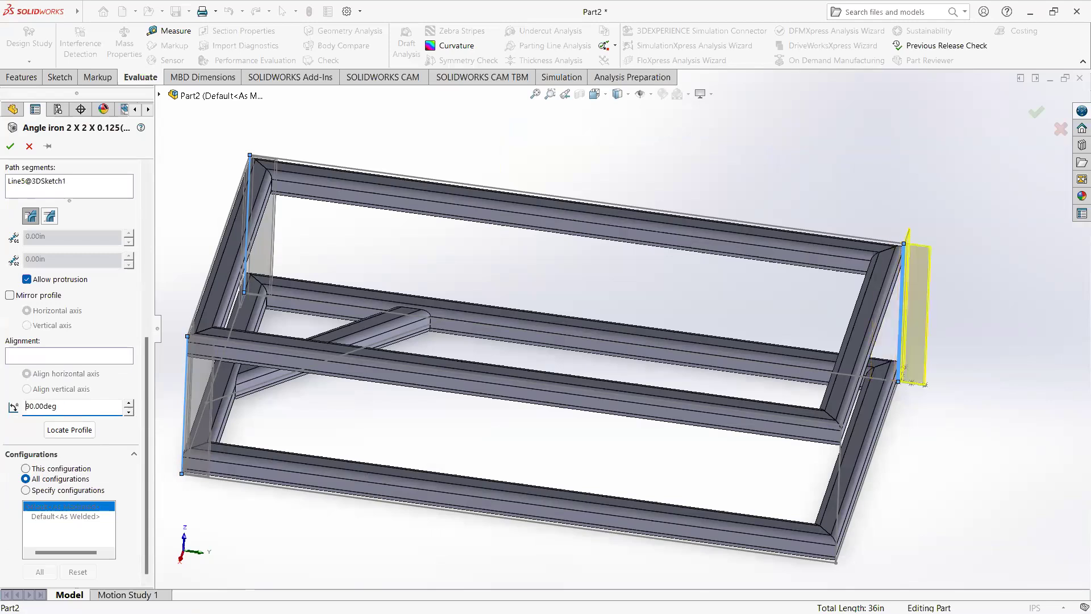
# Step: Set the rotation angle of the rear upright's profile at the end opposite the brace to 270 degrees
pyautogui.moveTo(63, 407); pyautogui.dragTo(3, 406)
pyautogui.write('270')
pyautogui.press('Return')
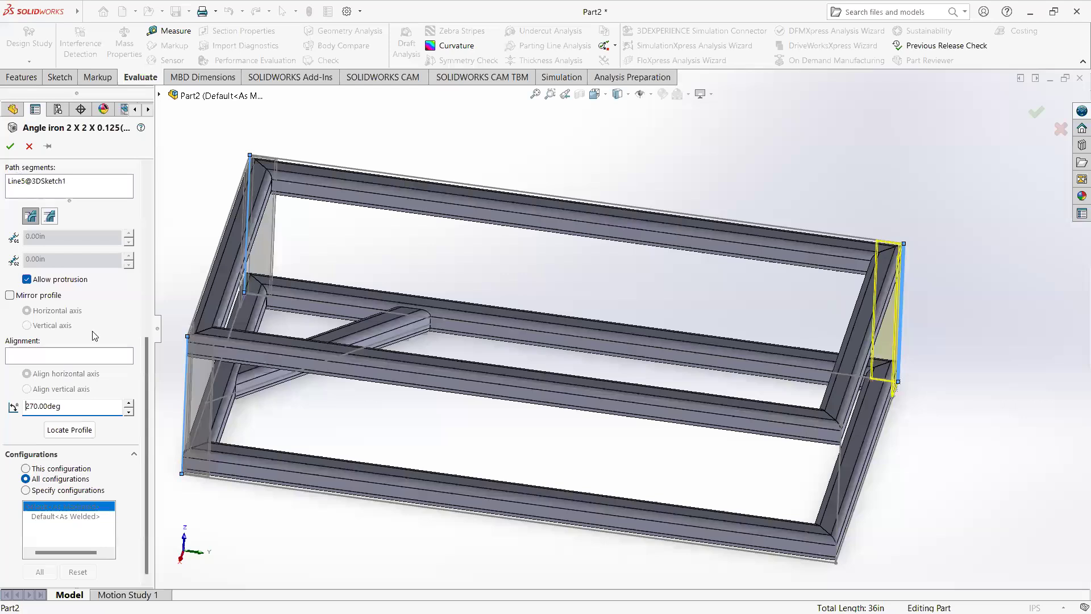
# Step: Add another group on the remaining front vertical line, opposite the brace end, and accept the angle iron feature
pyautogui.scroll(10, 80, 384)
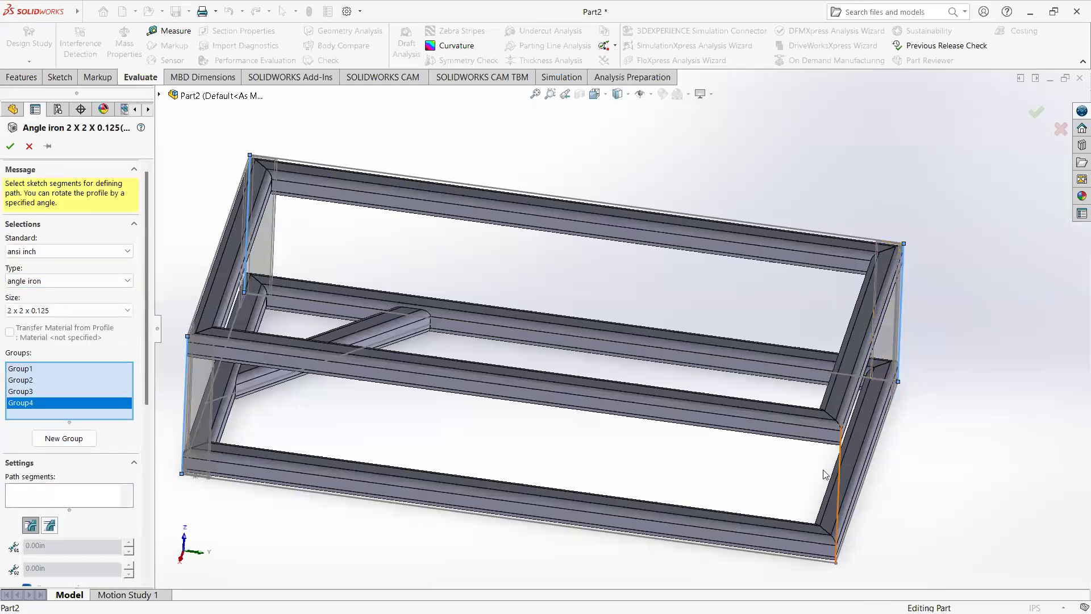
pyautogui.click(837, 480)
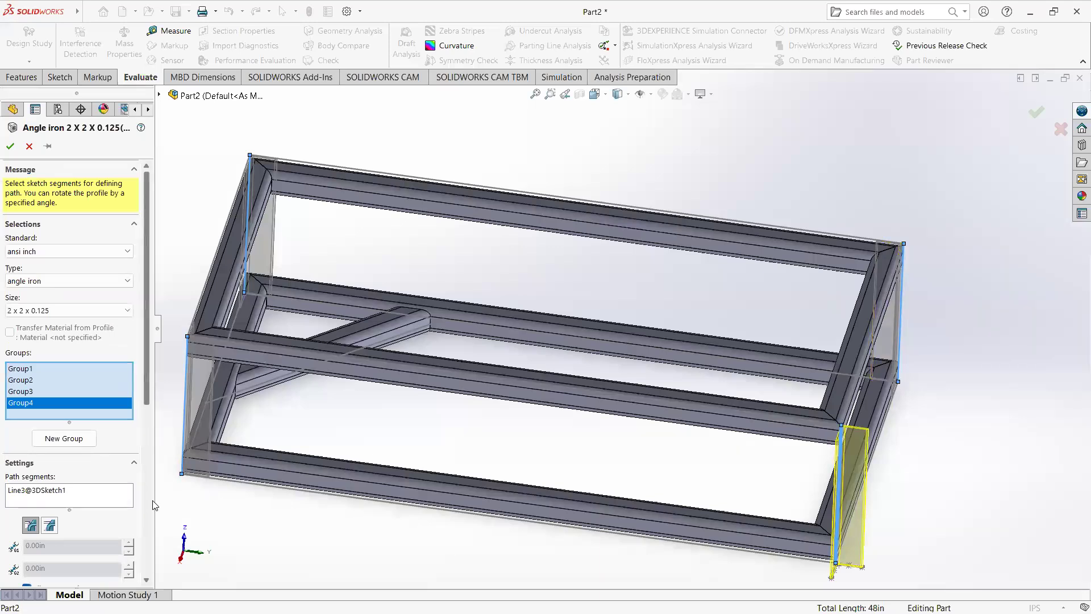
pyautogui.scroll(-5, 60, 469)
pyautogui.click(58, 356)
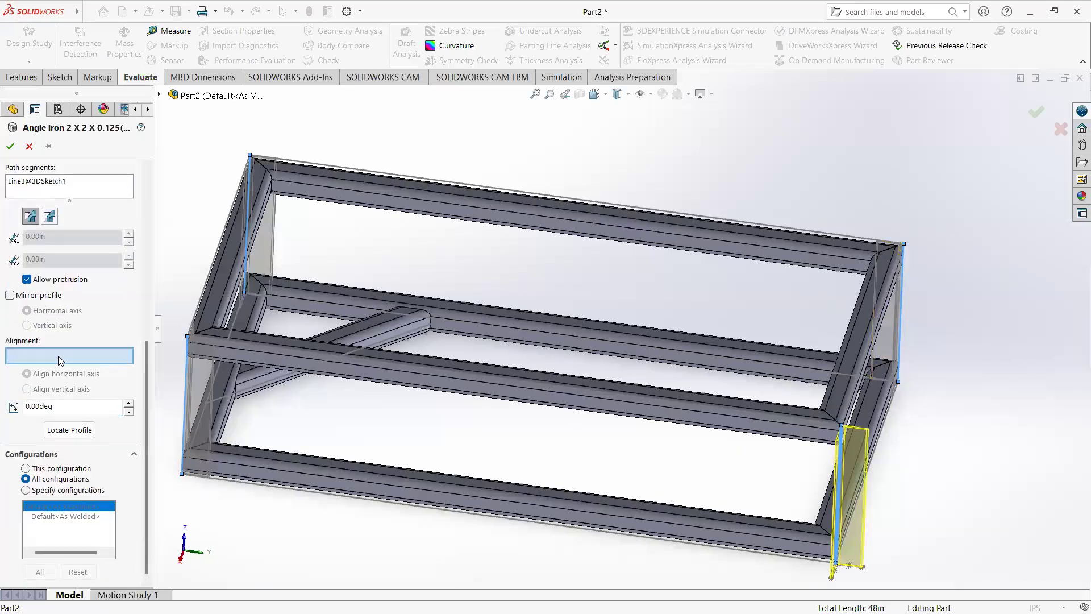
pyautogui.press('Return')
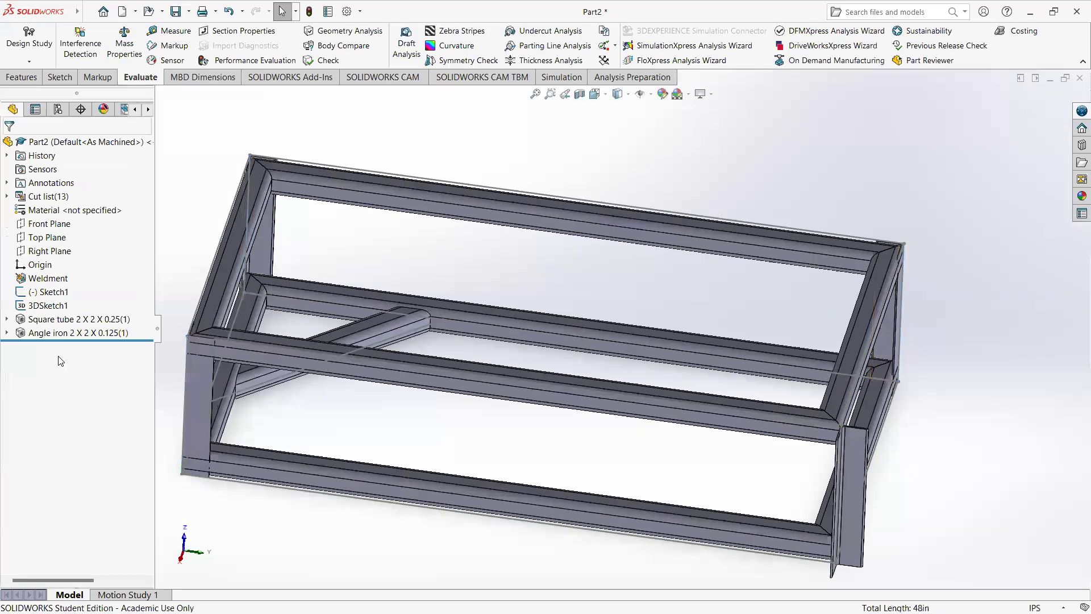
# Step: Reopen the angle iron feature for editing and select Group4, the front upright at the end opposite the brace
pyautogui.rightClick(62, 333)
pyautogui.click(74, 301)
pyautogui.scroll(-5, 80, 426)
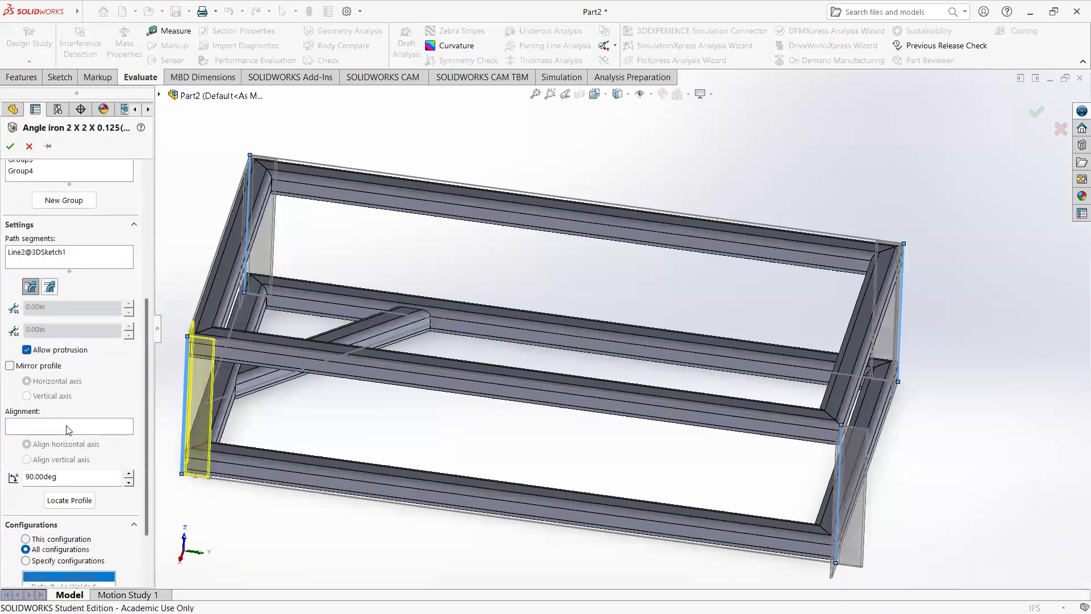
pyautogui.scroll(2, 67, 370)
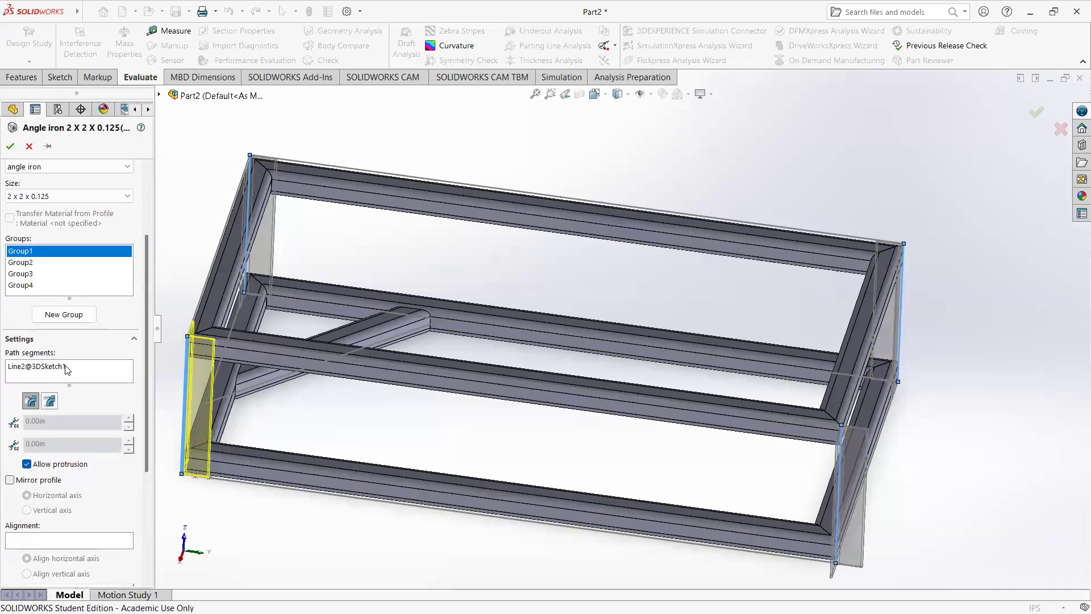
pyautogui.click(26, 285)
pyautogui.scroll(-3, 72, 459)
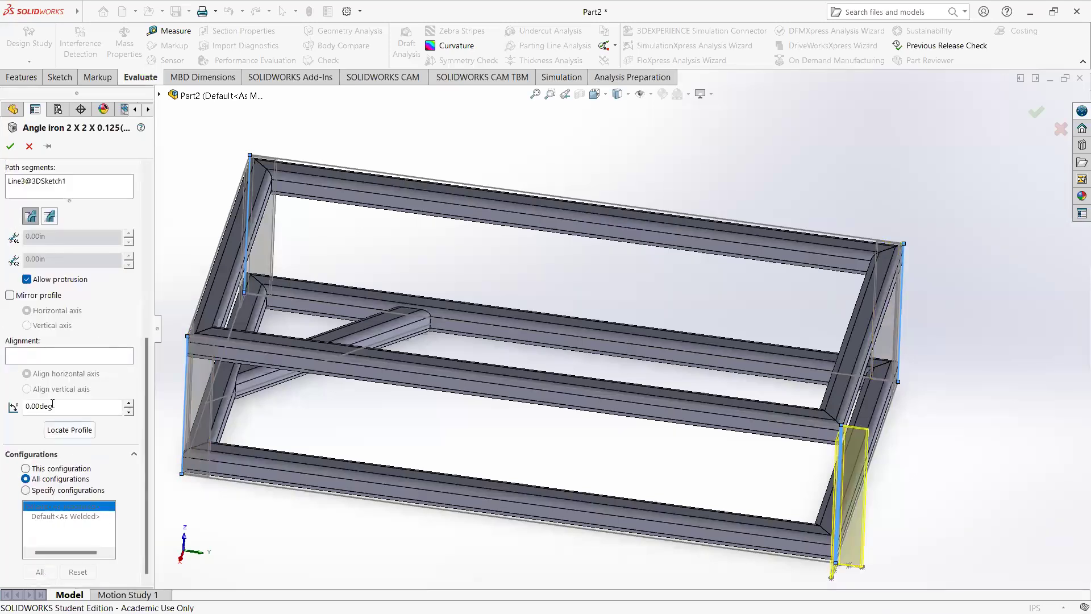
# Step: Try different rotation angles on the Group4 angle profile, including 360 and 90 degrees
pyautogui.moveTo(53, 404); pyautogui.dragTo(3, 409)
pyautogui.write('270')
pyautogui.press('Return')
pyautogui.moveTo(74, 406); pyautogui.dragTo(2, 405)
pyautogui.write('360')
pyautogui.press('Return')
pyautogui.moveTo(6, 405); pyautogui.dragTo(3, 406)
pyautogui.write('90')
pyautogui.press('Return')
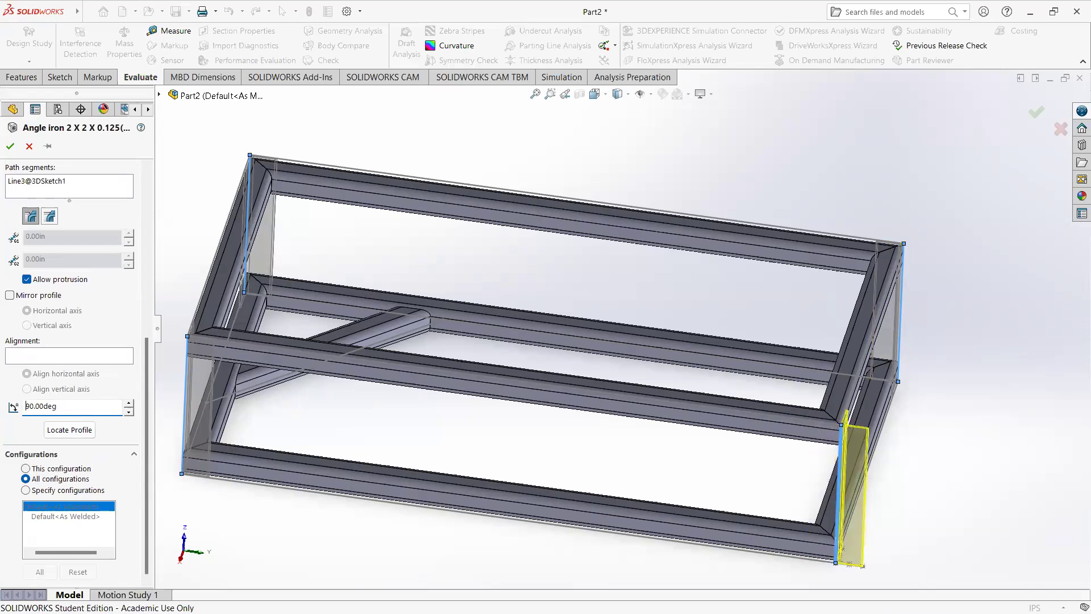
# Step: Set the rotation angle of Group4 to 180 degrees and accept the angle iron feature
pyautogui.moveTo(84, 411); pyautogui.dragTo(1, 398)
pyautogui.write('180')
pyautogui.press('Return')
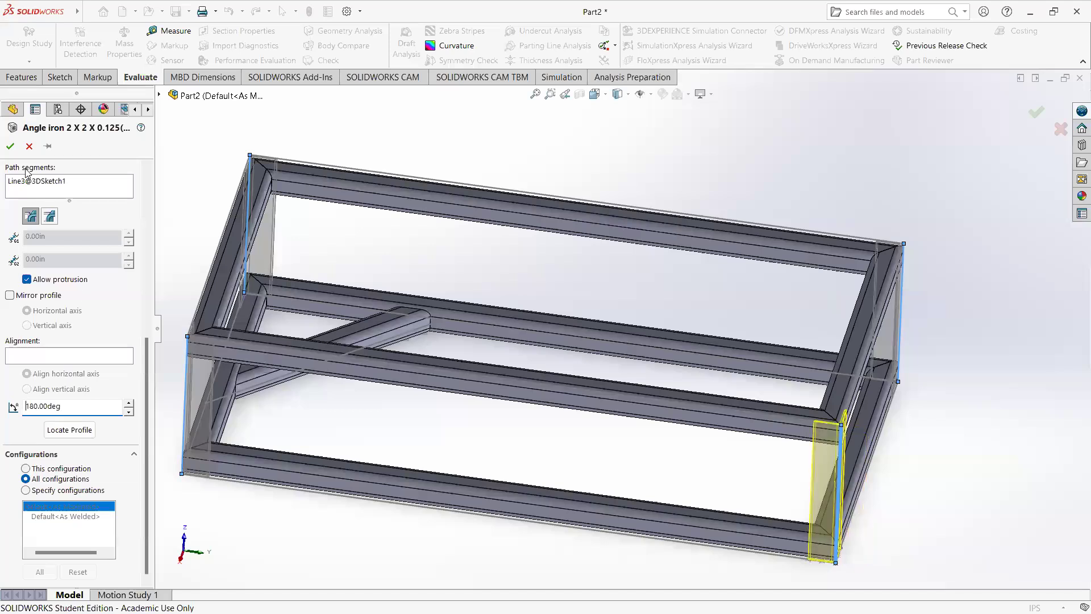
pyautogui.click(10, 146)
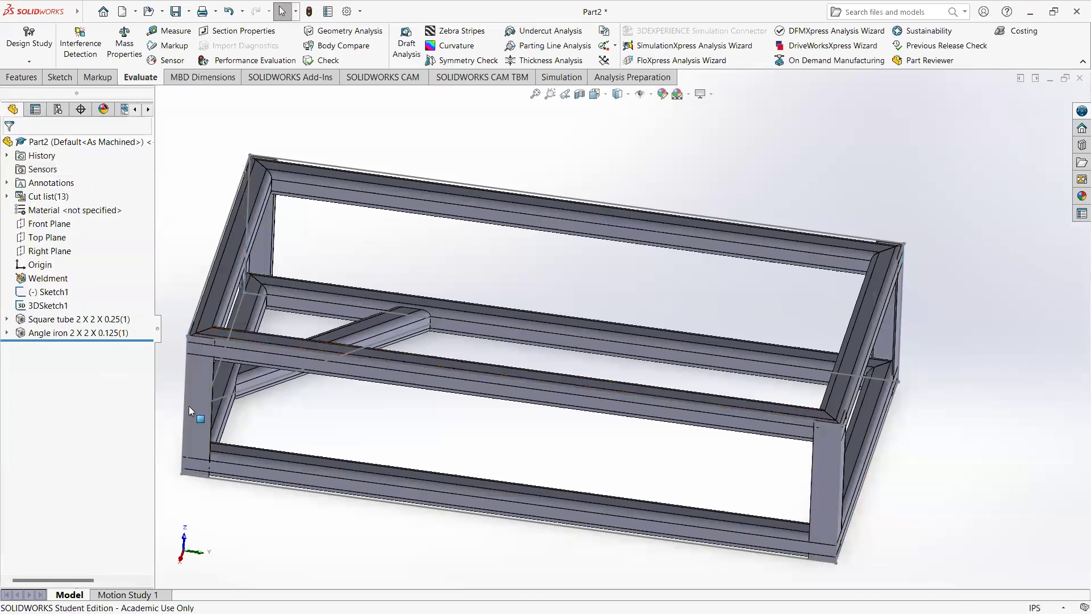
# Step: Examine how the front upright at the brace end meets the upper tube corner, and reopen the angle iron feature for editing
pyautogui.moveTo(265, 397); pyautogui.dragTo(263, 374, button='middle')
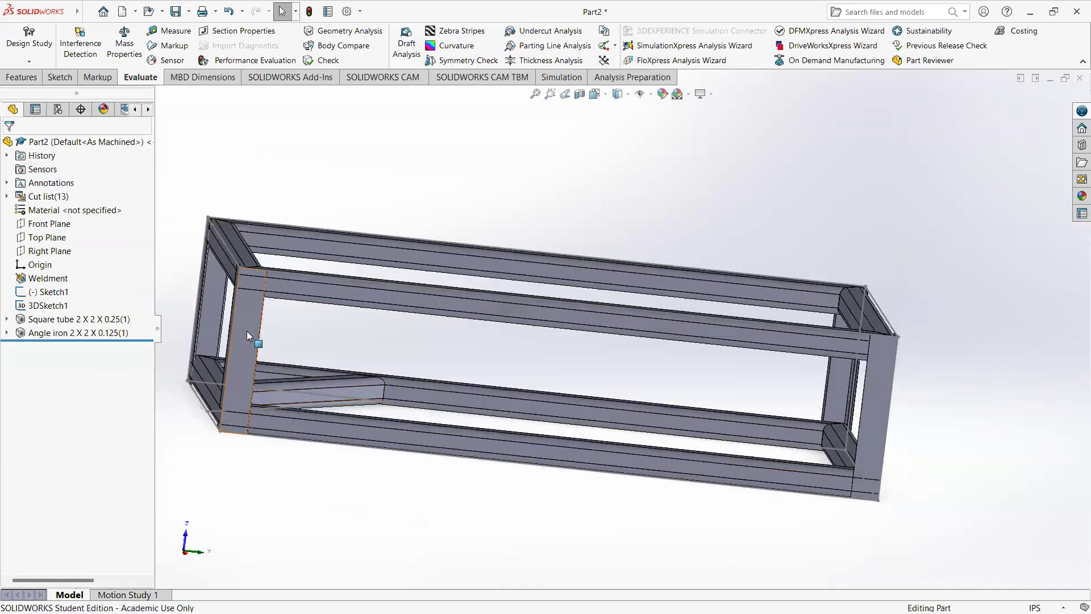
pyautogui.scroll(-5, 302, 324)
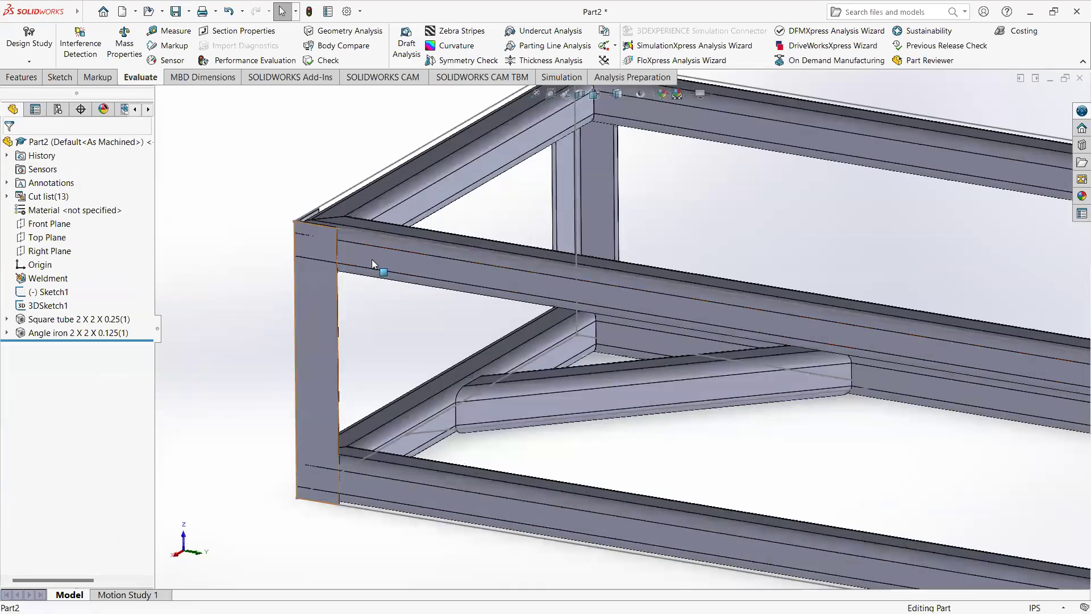
pyautogui.scroll(-3, 372, 259)
pyautogui.click(413, 367)
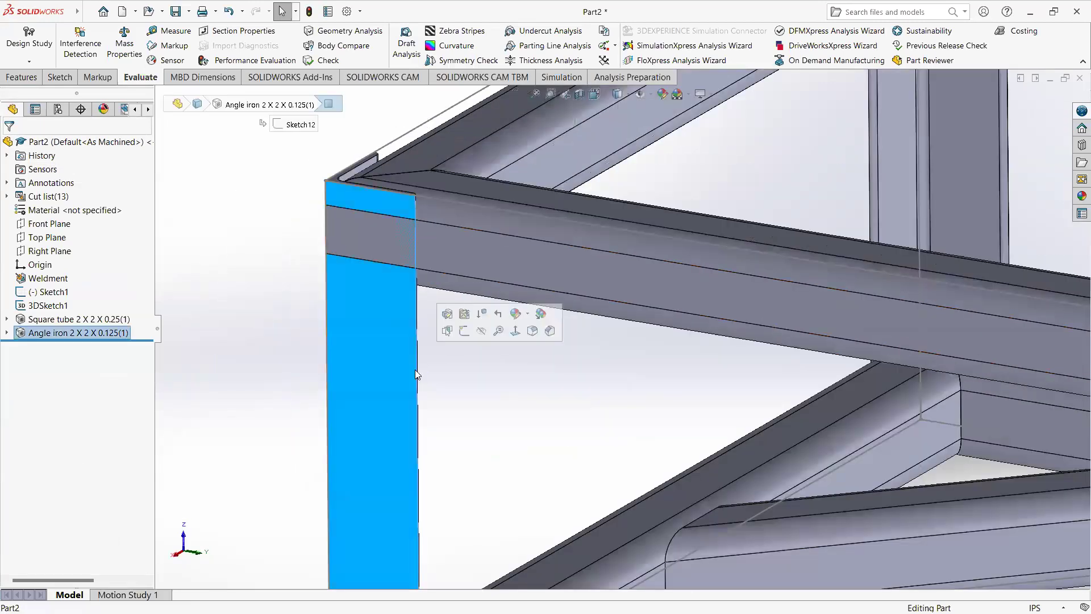
pyautogui.rightClick(105, 335)
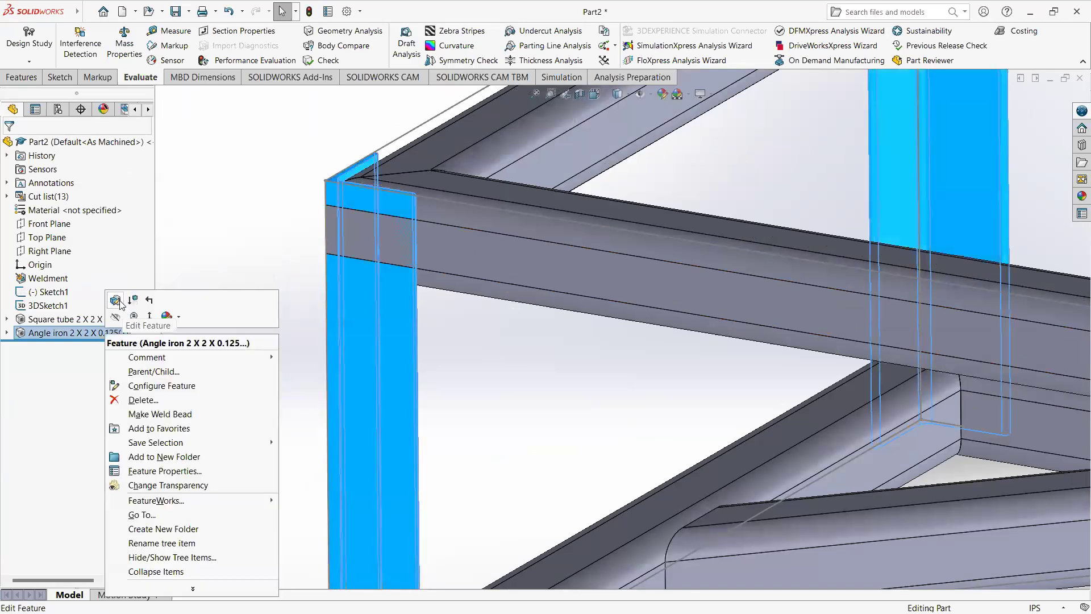
pyautogui.click(116, 300)
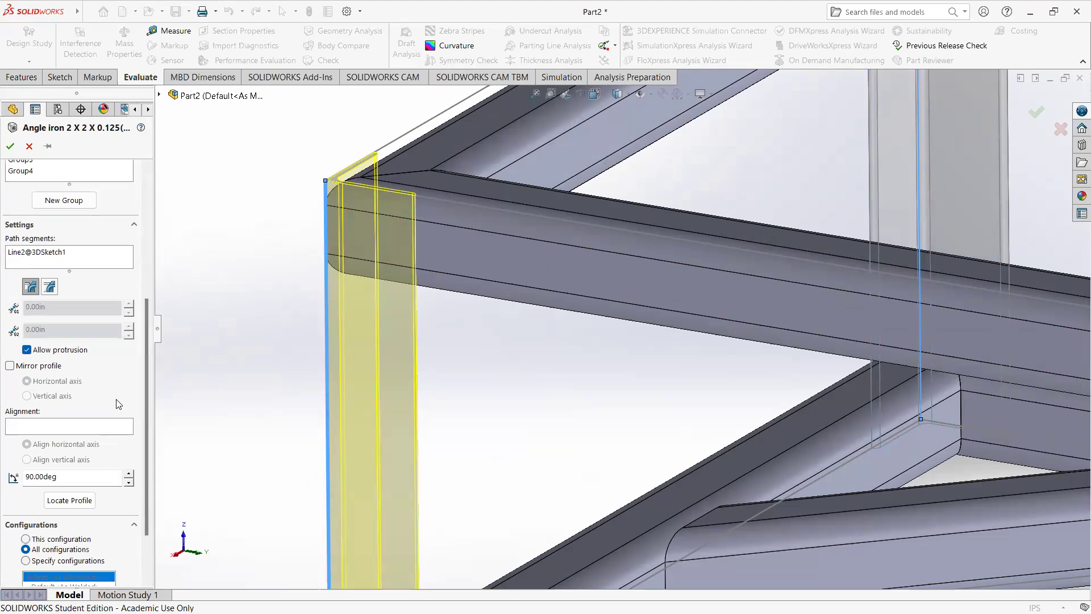
# Step: Accept the angle iron feature, reopen it to check the Group1 upright's corner, protrusion and rotation settings, and accept it again
pyautogui.click(31, 288)
pyautogui.click(10, 146)
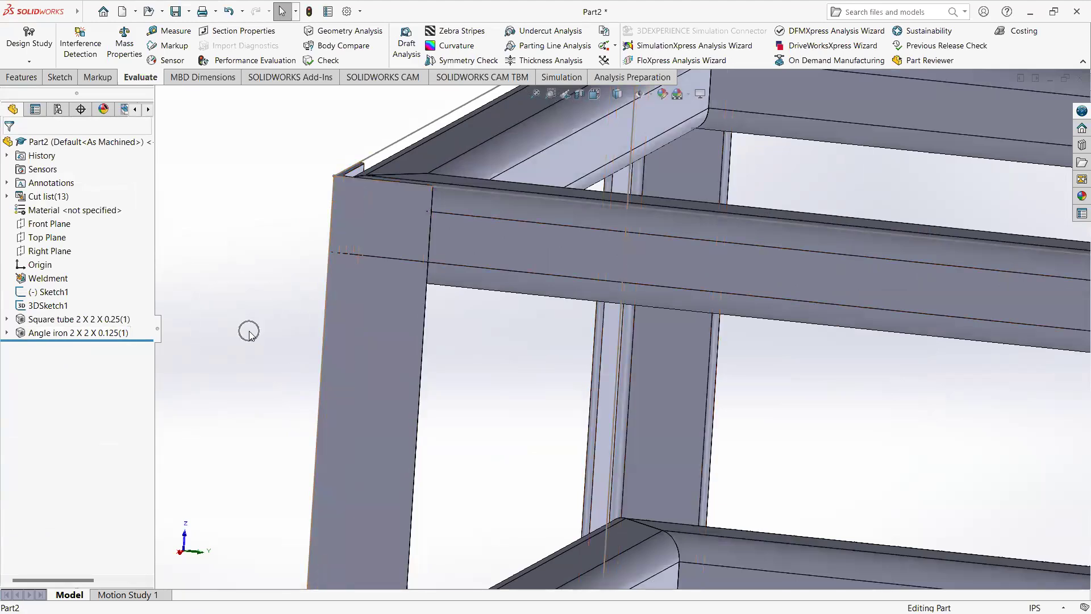
pyautogui.click(116, 333)
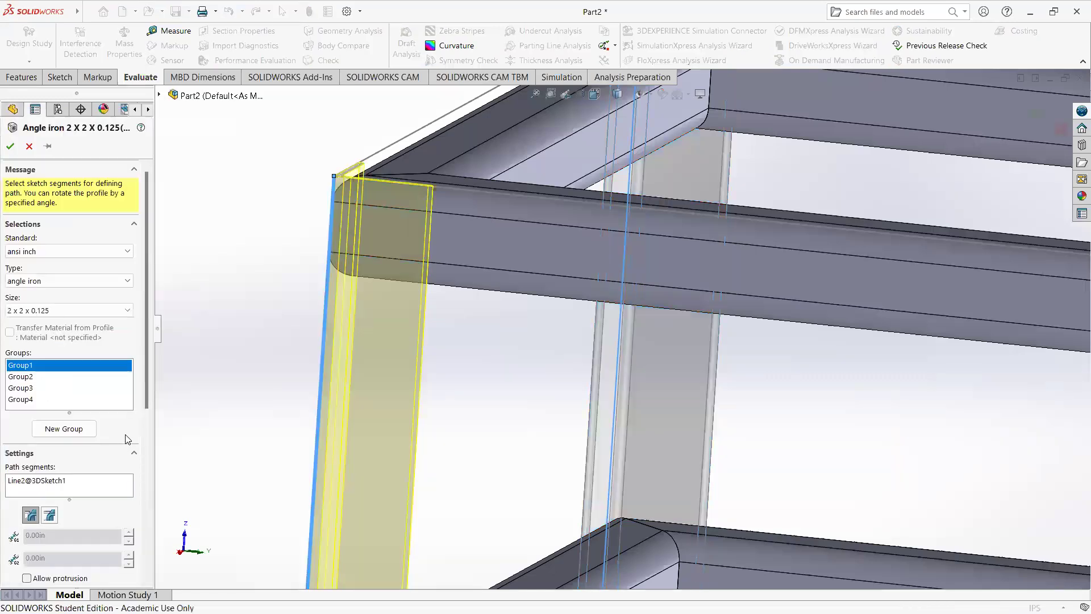
pyautogui.scroll(-5, 126, 439)
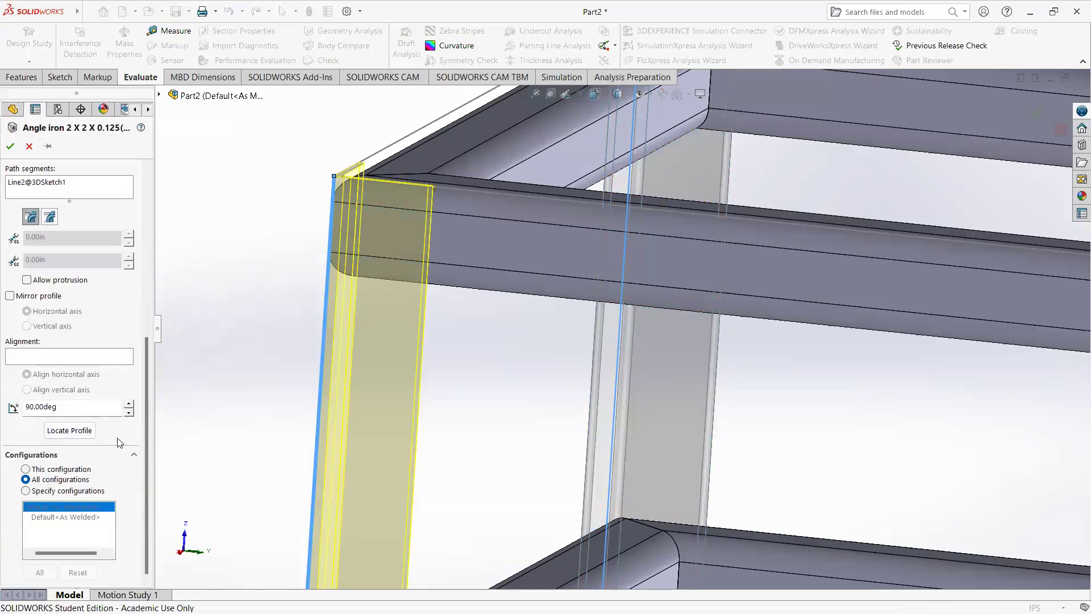
pyautogui.scroll(5, 120, 442)
pyautogui.scroll(-5, 121, 442)
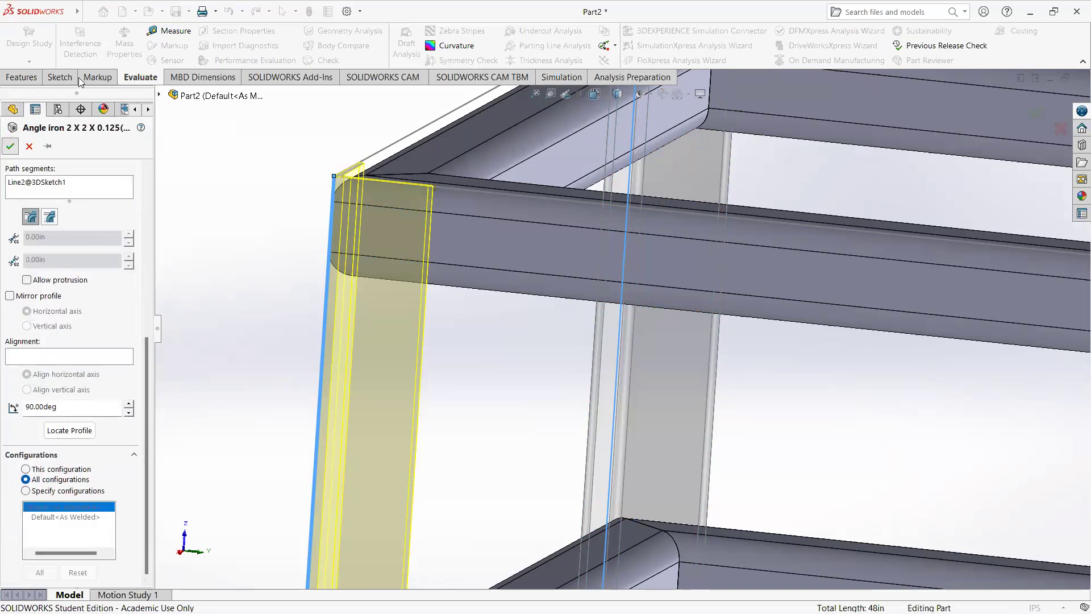
pyautogui.click(11, 144)
# Step: Start a weldment Trim/Extend and select all four angle iron uprights as the bodies to be trimmed
pyautogui.click(161, 13)
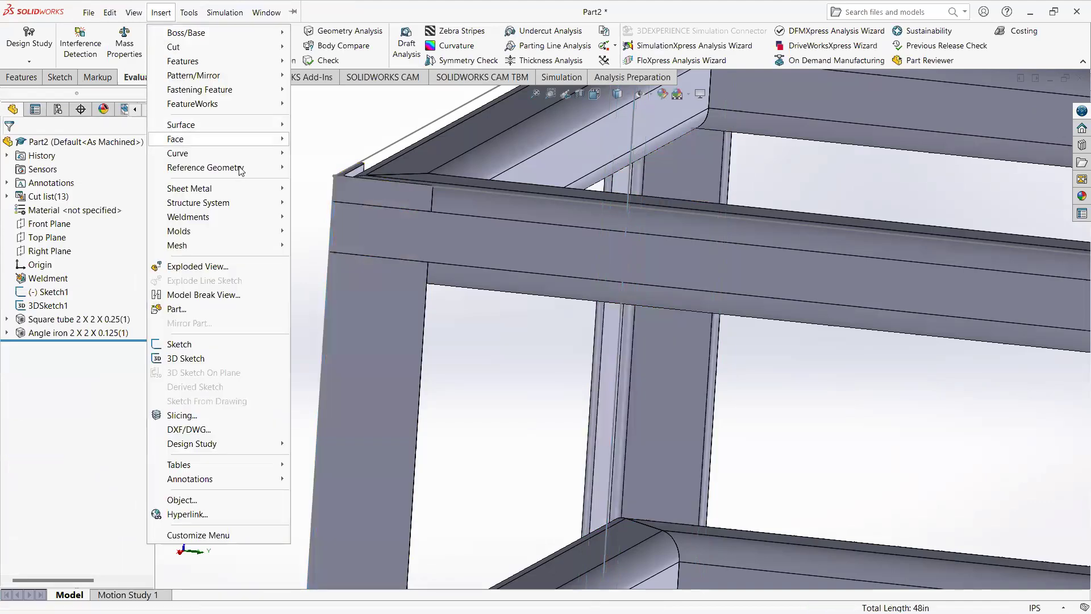
pyautogui.moveTo(244, 221)
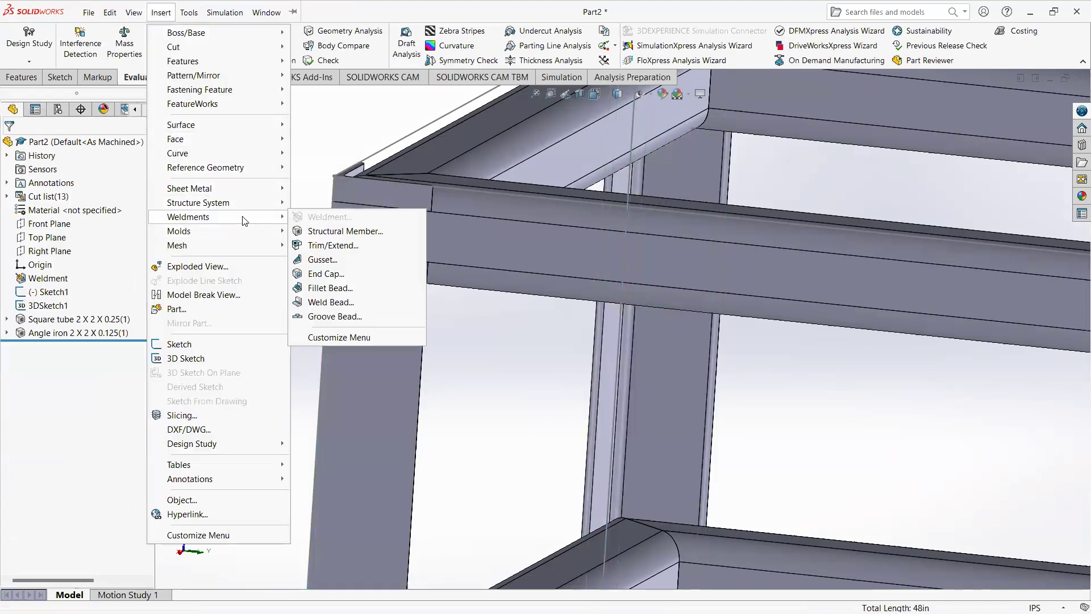
pyautogui.click(326, 247)
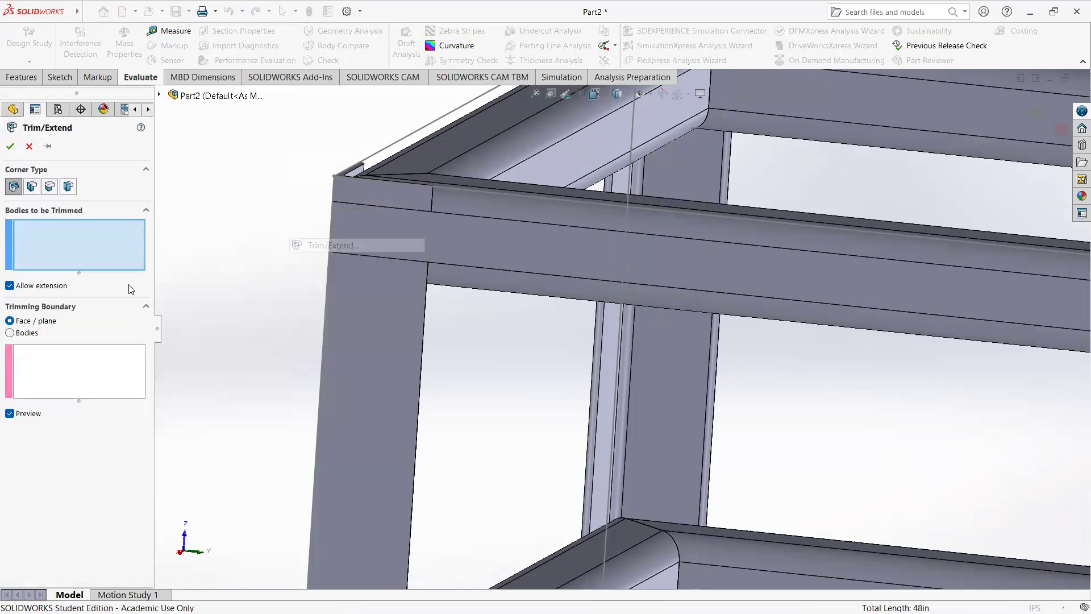
pyautogui.scroll(2, 342, 316)
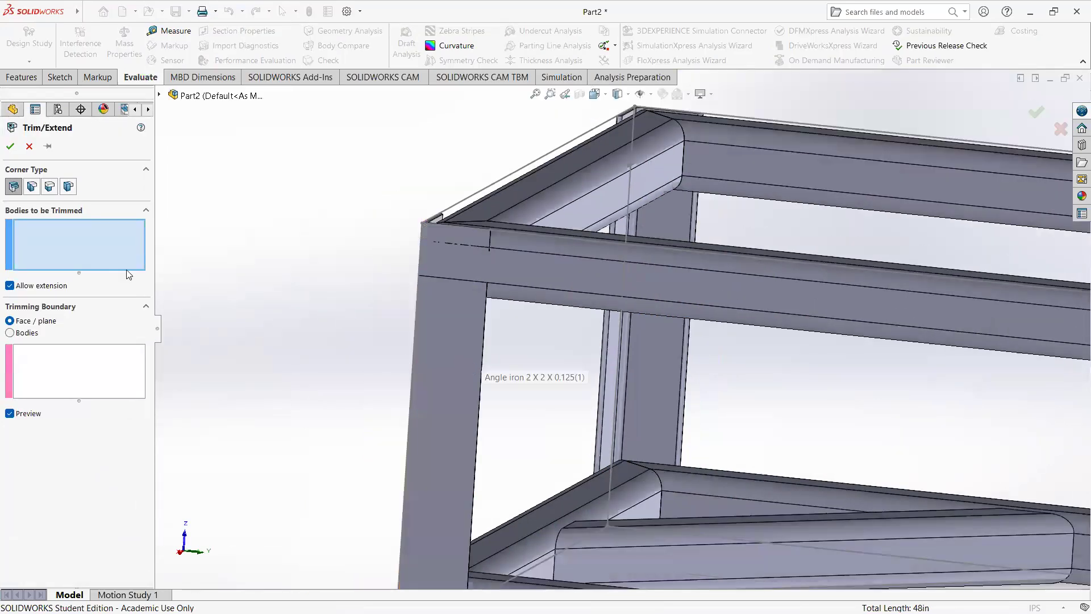
pyautogui.click(458, 409)
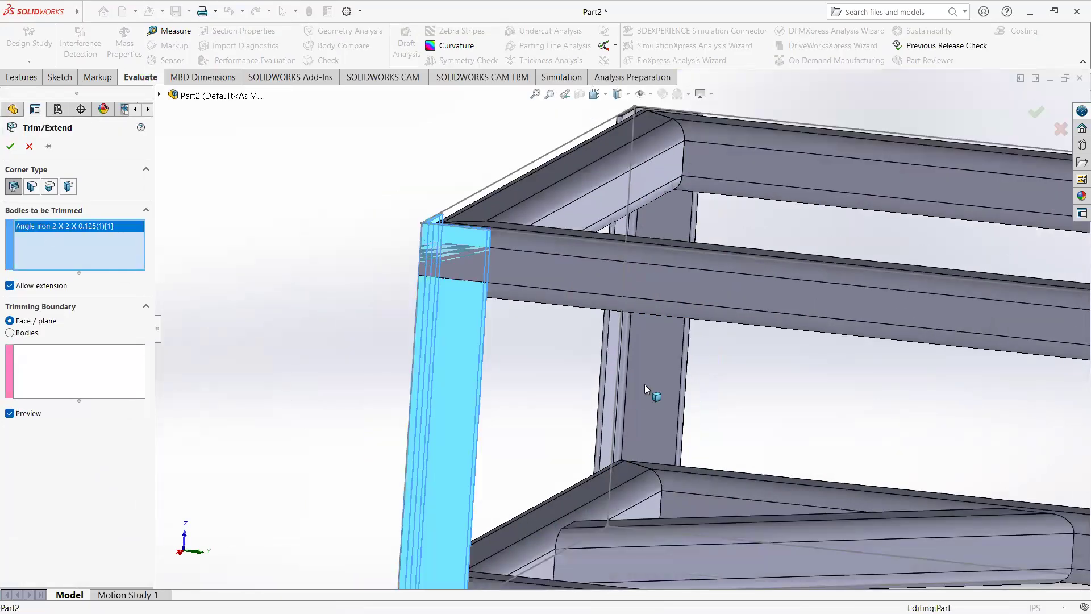
pyautogui.click(649, 390)
pyautogui.scroll(2, 306, 316)
pyautogui.scroll(2, 810, 388)
pyautogui.scroll(-3, 743, 317)
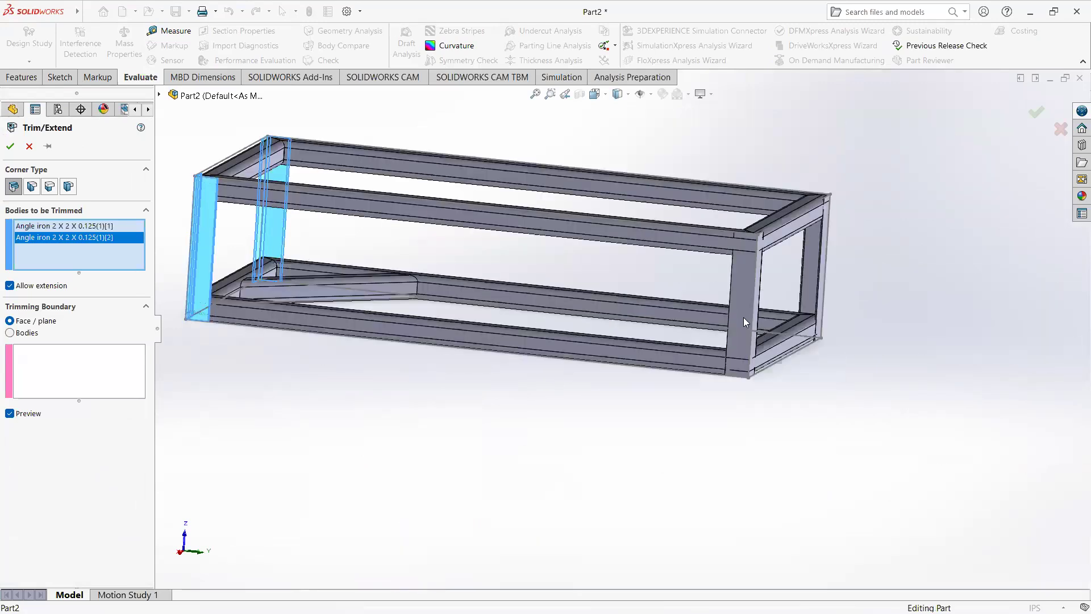
pyautogui.click(743, 317)
pyautogui.click(815, 277)
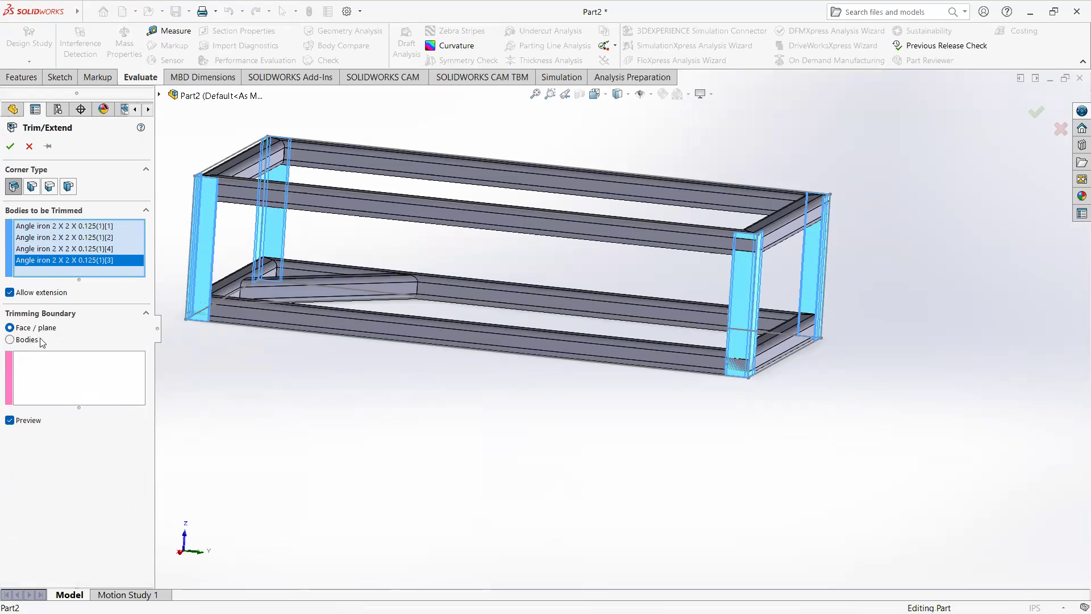
# Step: Set the trimming boundary to Bodies, pick one long upper square tube as the boundary, and try to accept the trim
pyautogui.scroll(-5, 230, 348)
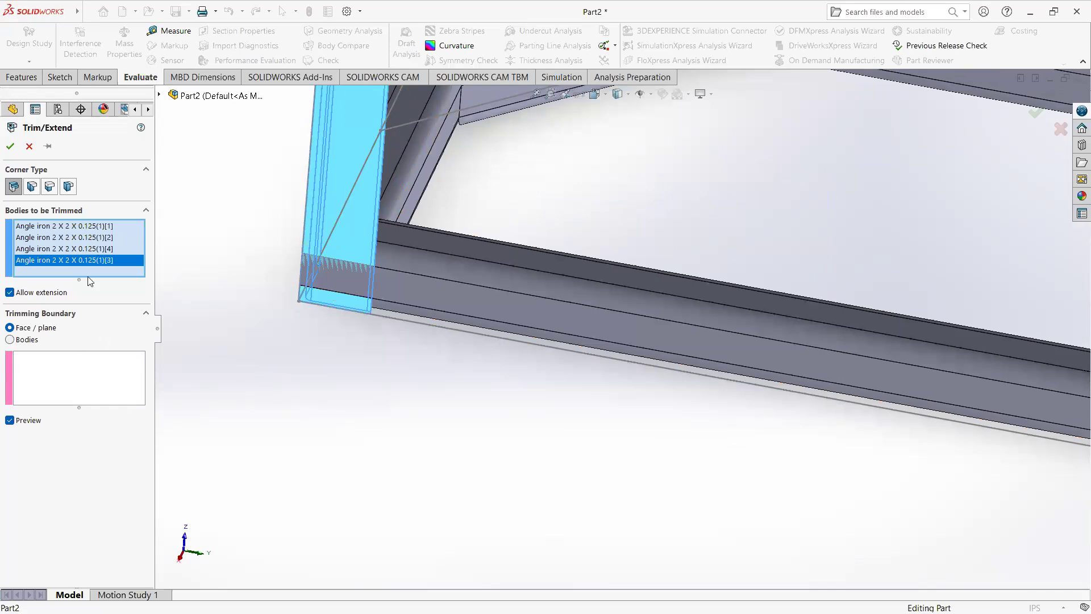
pyautogui.scroll(5, 401, 388)
pyautogui.moveTo(486, 369); pyautogui.dragTo(551, 236, button='middle')
pyautogui.scroll(-3, 551, 237)
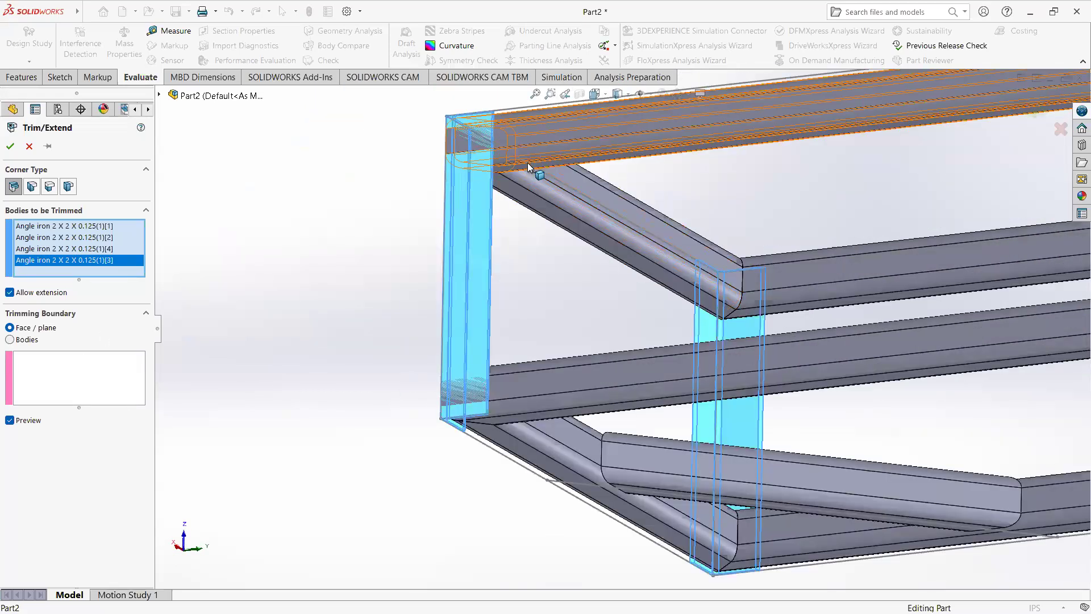
pyautogui.scroll(-3, 527, 163)
pyautogui.click(80, 390)
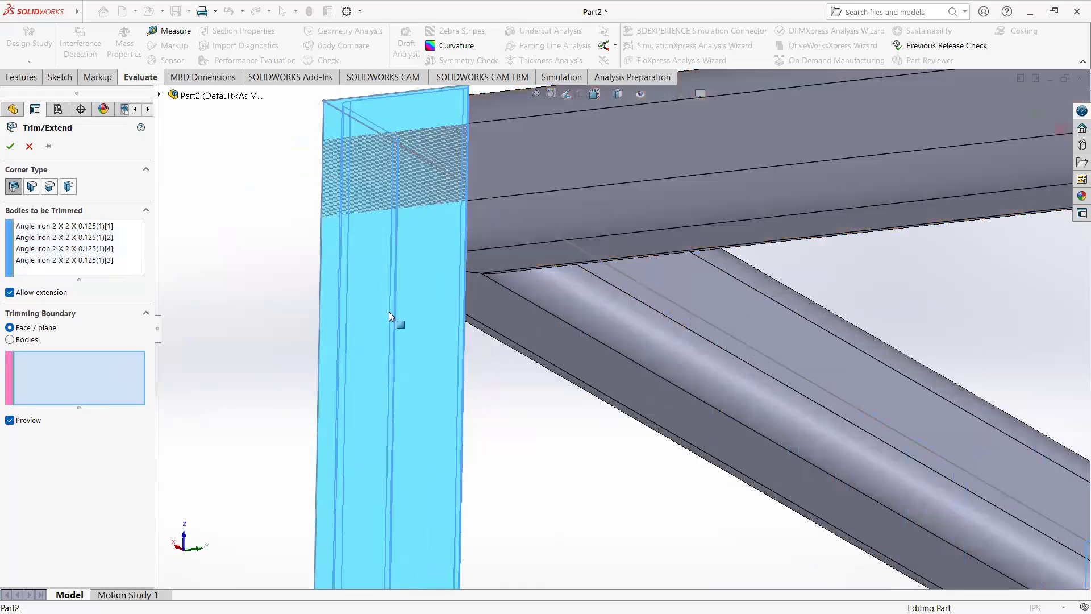
pyautogui.click(10, 339)
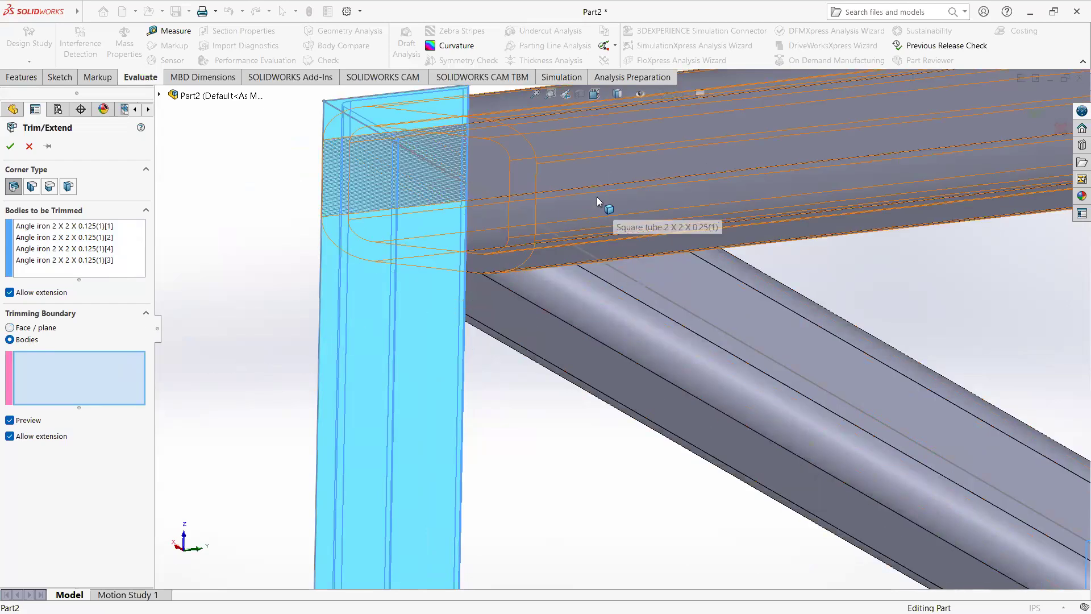
pyautogui.click(602, 143)
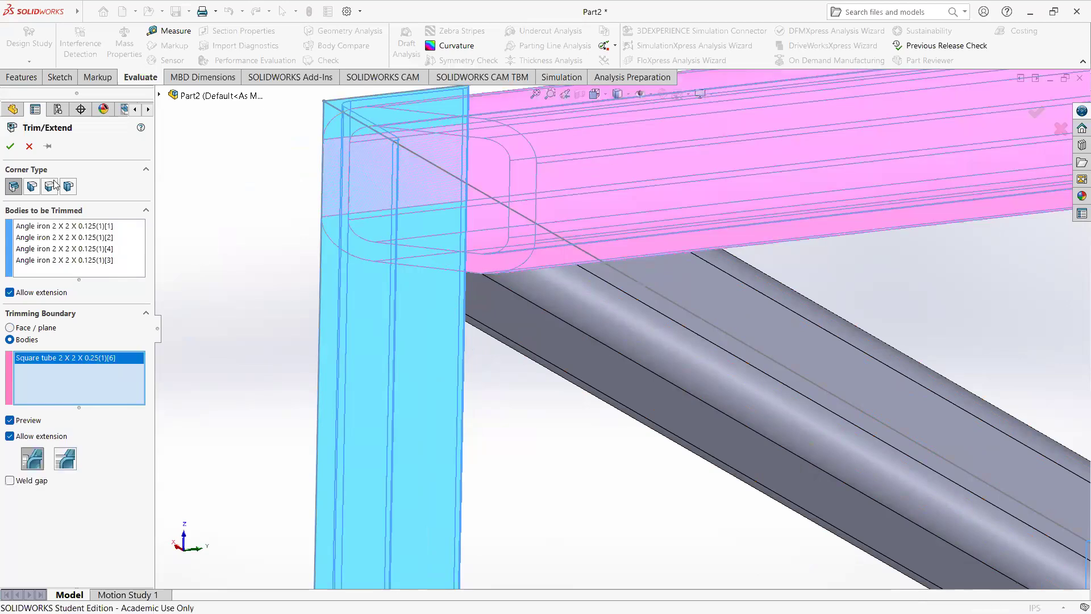
pyautogui.click(12, 147)
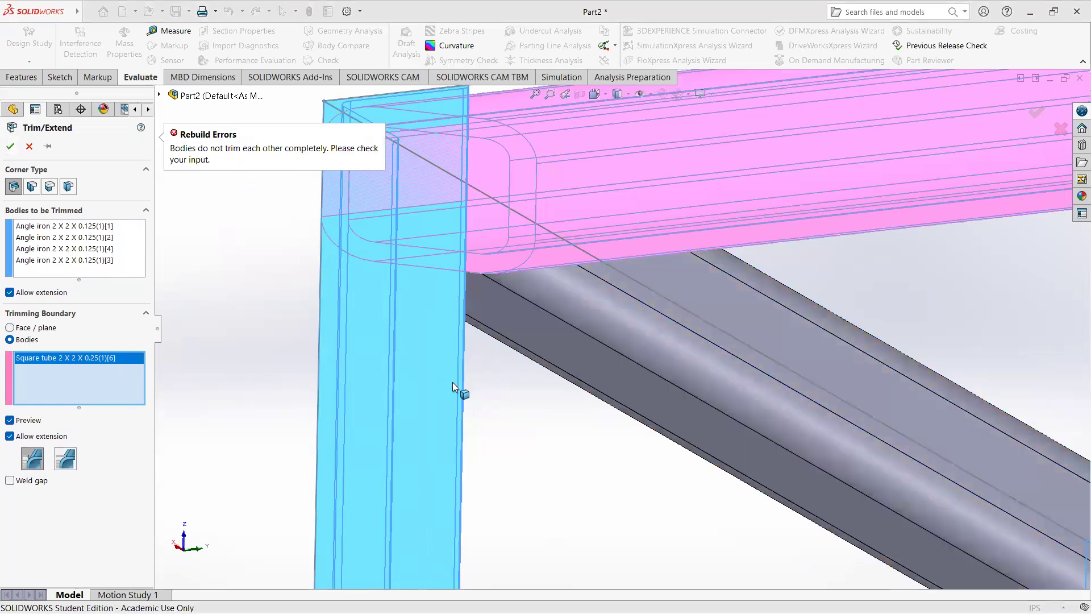
# Step: Add the other three upper square tubes to the trimming boundary and accept the trim of the uprights
pyautogui.click(528, 348)
pyautogui.scroll(6, 663, 359)
pyautogui.click(837, 363)
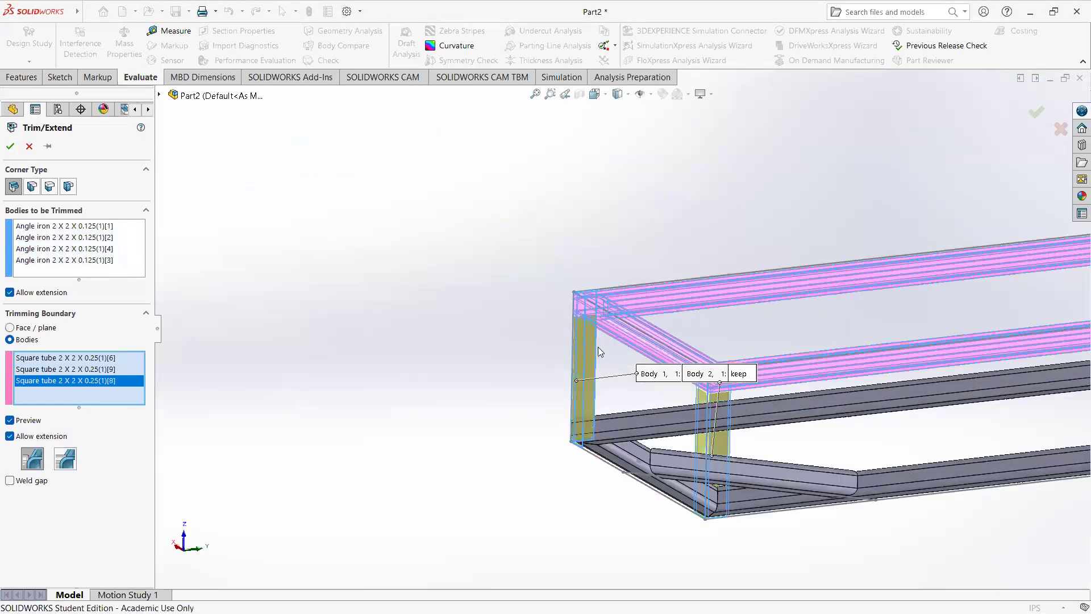
pyautogui.scroll(5, 597, 346)
pyautogui.scroll(-3, 840, 314)
pyautogui.click(821, 317)
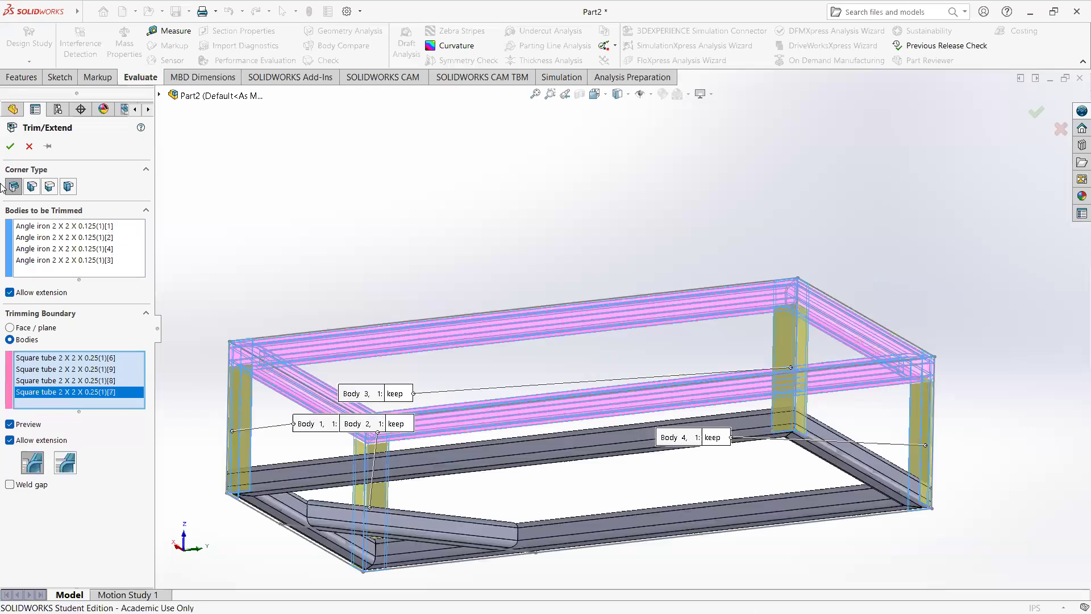
pyautogui.click(11, 148)
# Step: Examine from several sides how the trimmed top of the brace-end upright meets the rounded underside of the upper tubes
pyautogui.scroll(-8, 332, 335)
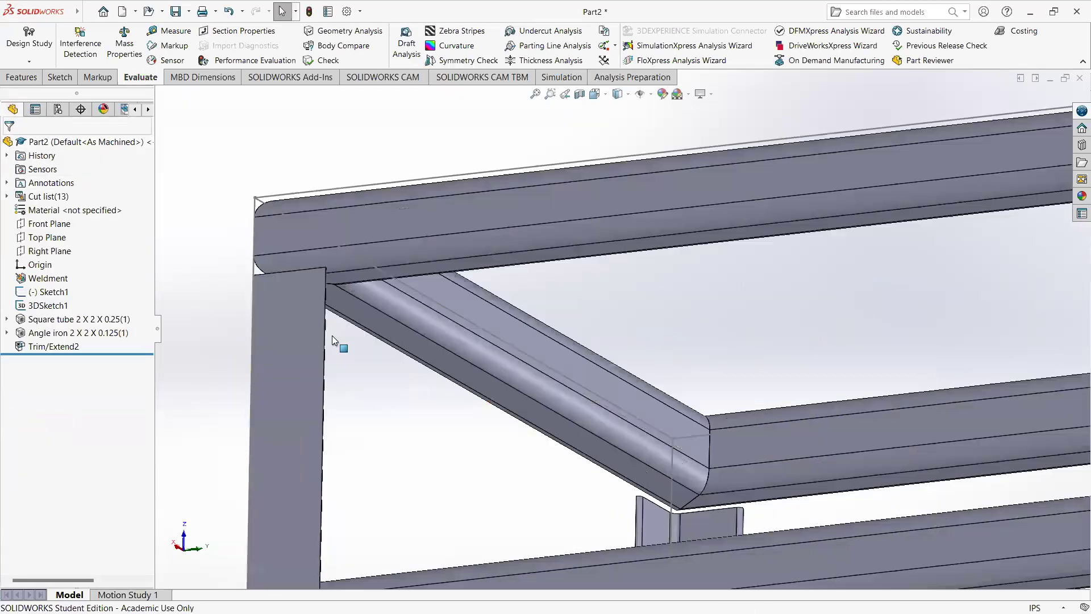
pyautogui.moveTo(332, 322); pyautogui.dragTo(413, 255, button='middle')
pyautogui.scroll(-6, 412, 254)
pyautogui.moveTo(567, 324)
pyautogui.mouseDown(button='middle')
pyautogui.moveTo(588, 239)
pyautogui.moveTo(523, 287)
pyautogui.moveTo(590, 283)
pyautogui.moveTo(560, 317)
pyautogui.mouseUp(button='middle')
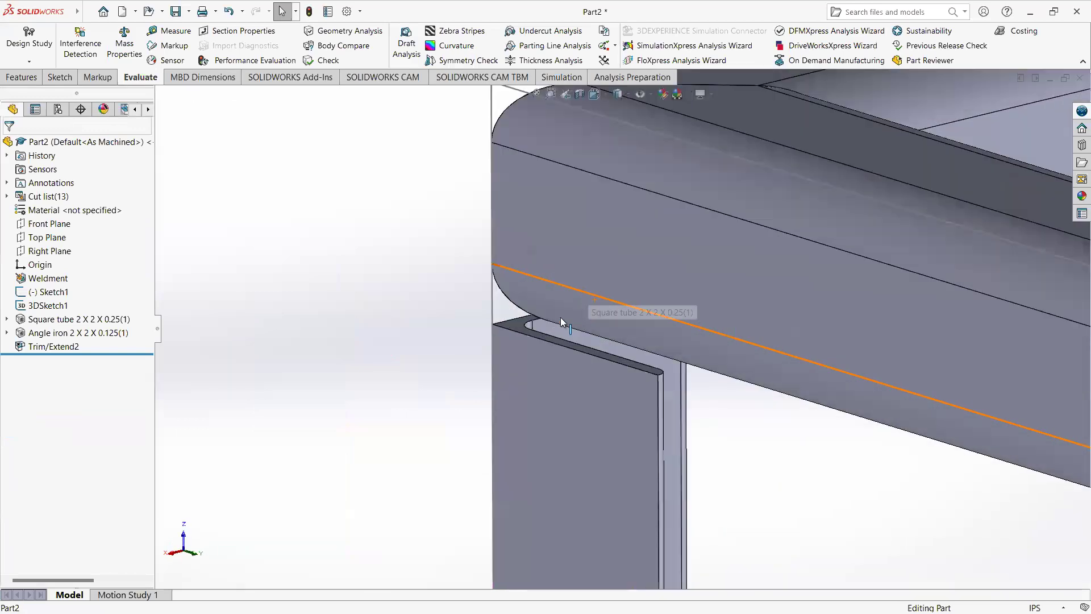
pyautogui.scroll(-5, 560, 317)
pyautogui.moveTo(461, 376); pyautogui.dragTo(517, 356, button='middle')
pyautogui.click(452, 349)
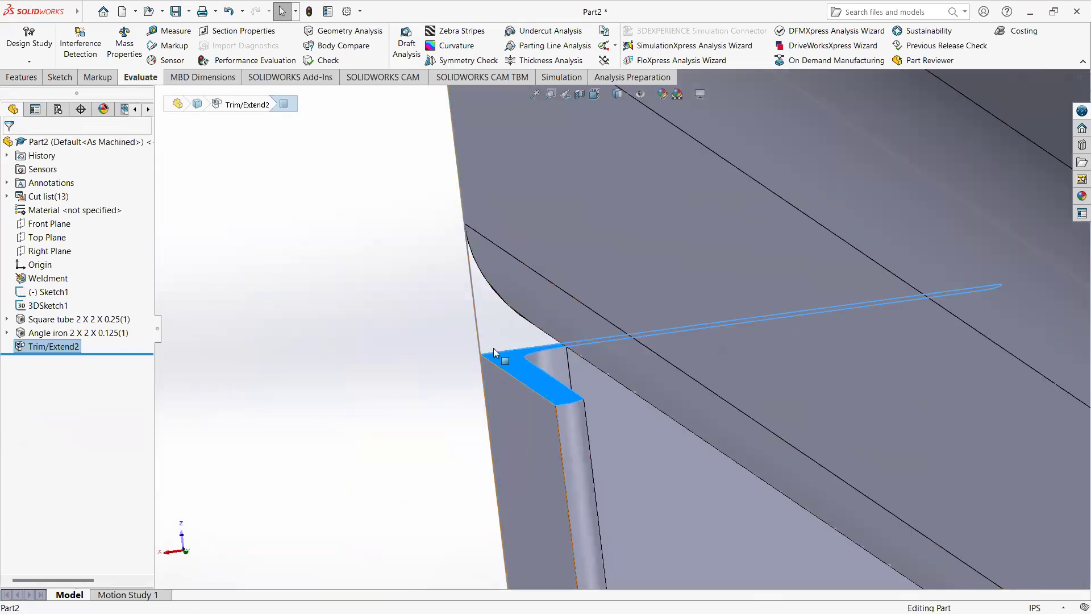
pyautogui.click(476, 235)
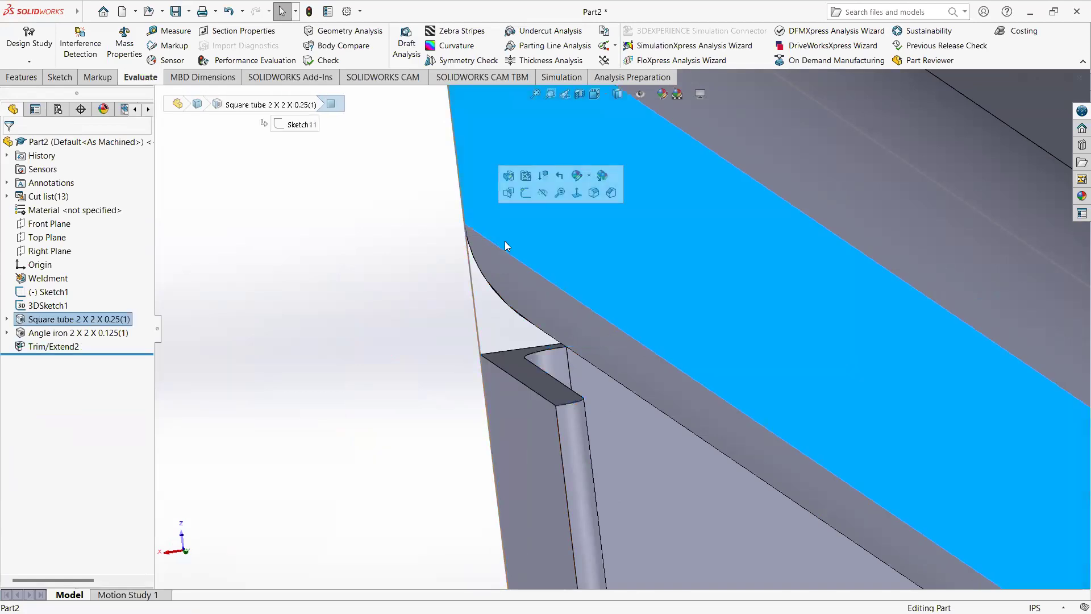
pyautogui.moveTo(522, 389); pyautogui.dragTo(647, 382, button='middle')
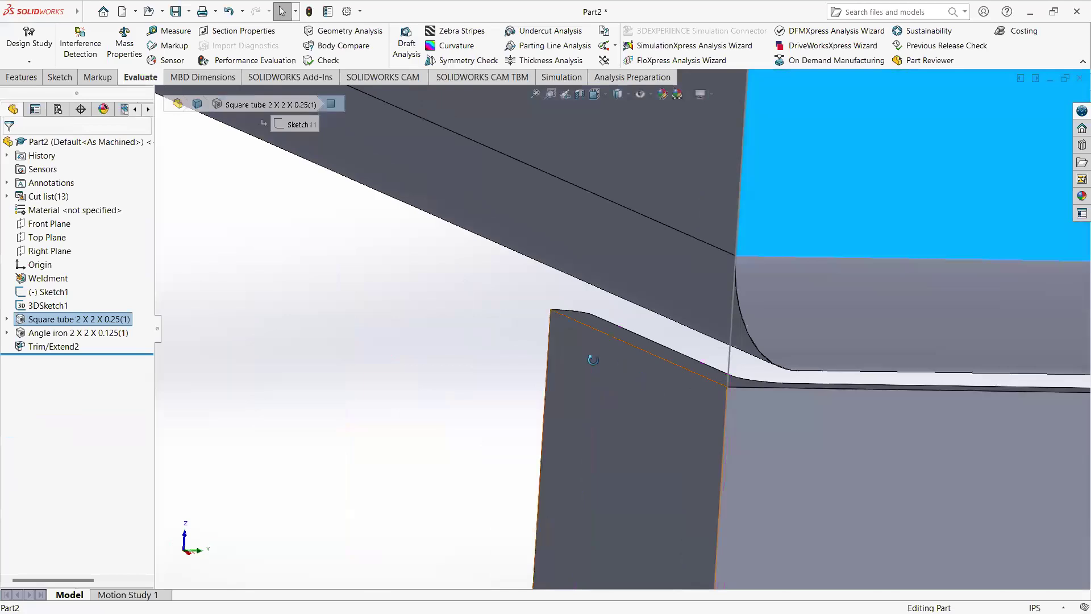
pyautogui.scroll(10, 593, 359)
pyautogui.moveTo(649, 388); pyautogui.dragTo(674, 421, button='middle')
pyautogui.scroll(-5, 646, 467)
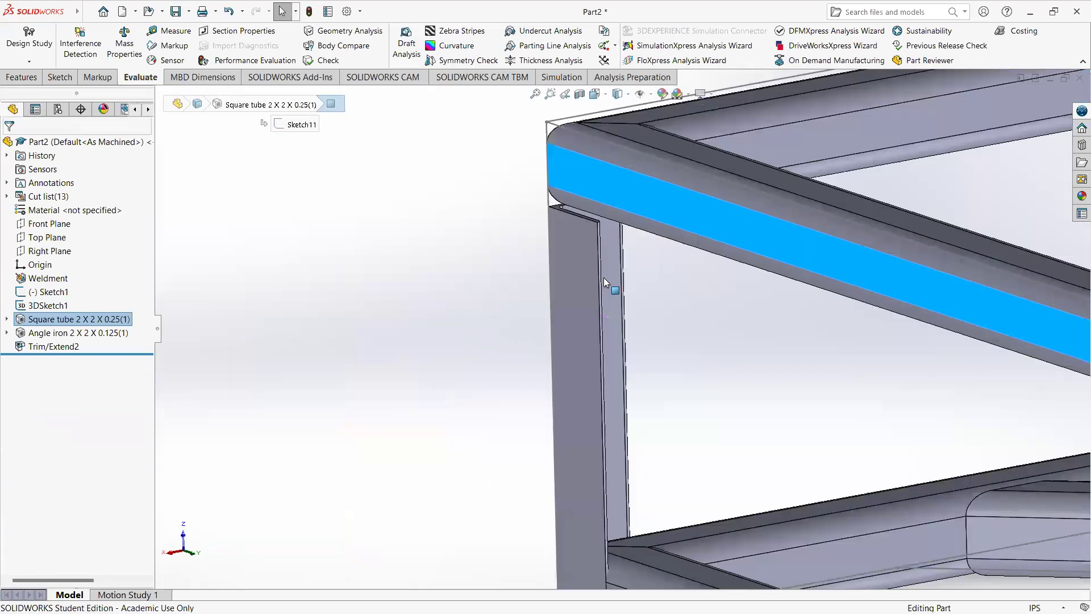
pyautogui.moveTo(604, 279); pyautogui.dragTo(580, 257, button='middle')
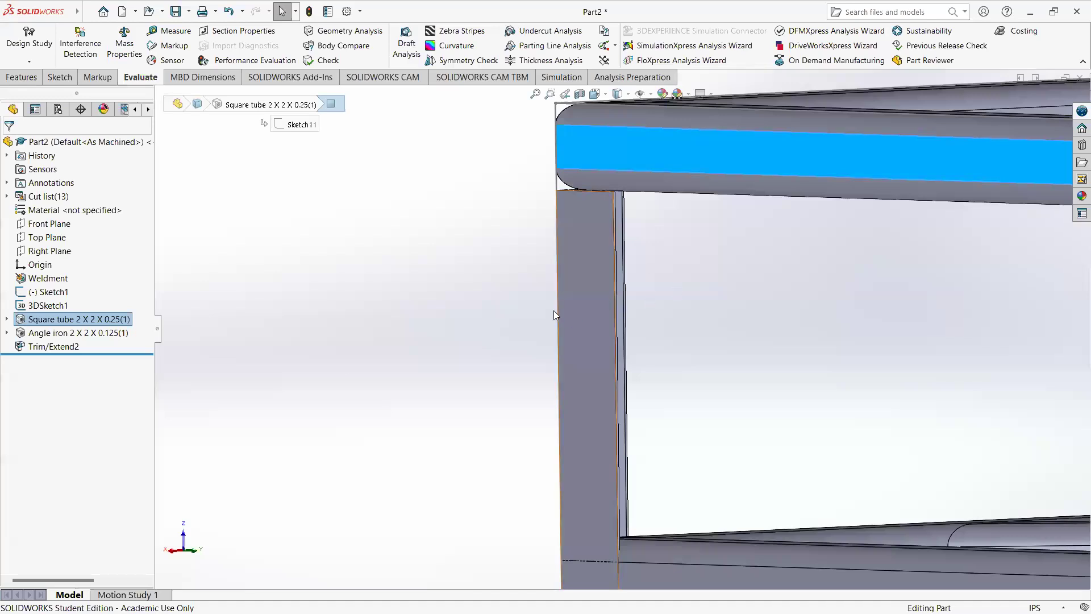
pyautogui.moveTo(598, 311); pyautogui.dragTo(592, 334, button='middle')
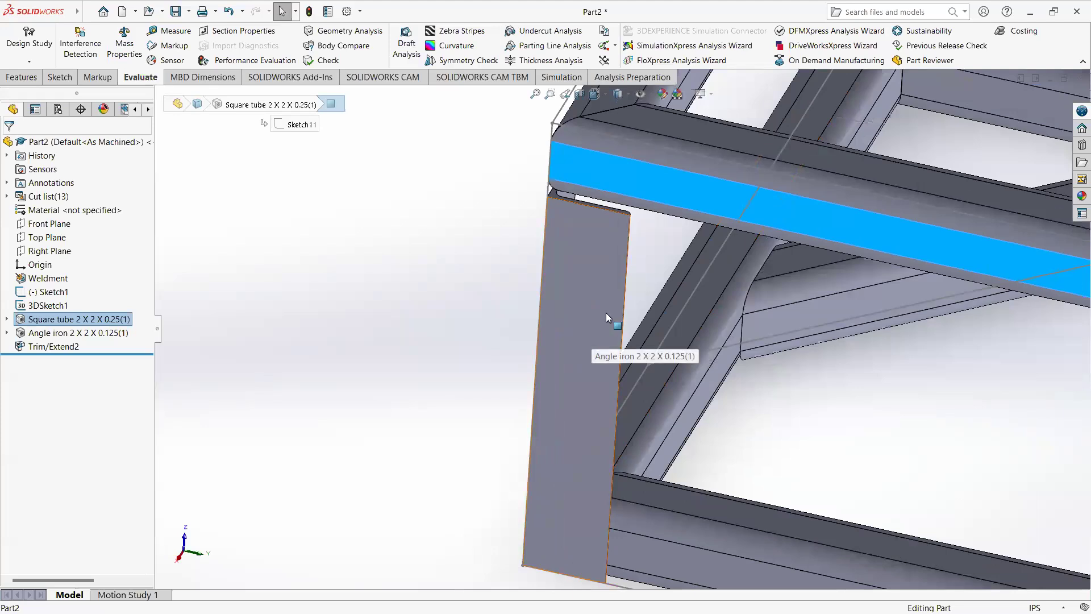
pyautogui.click(605, 313)
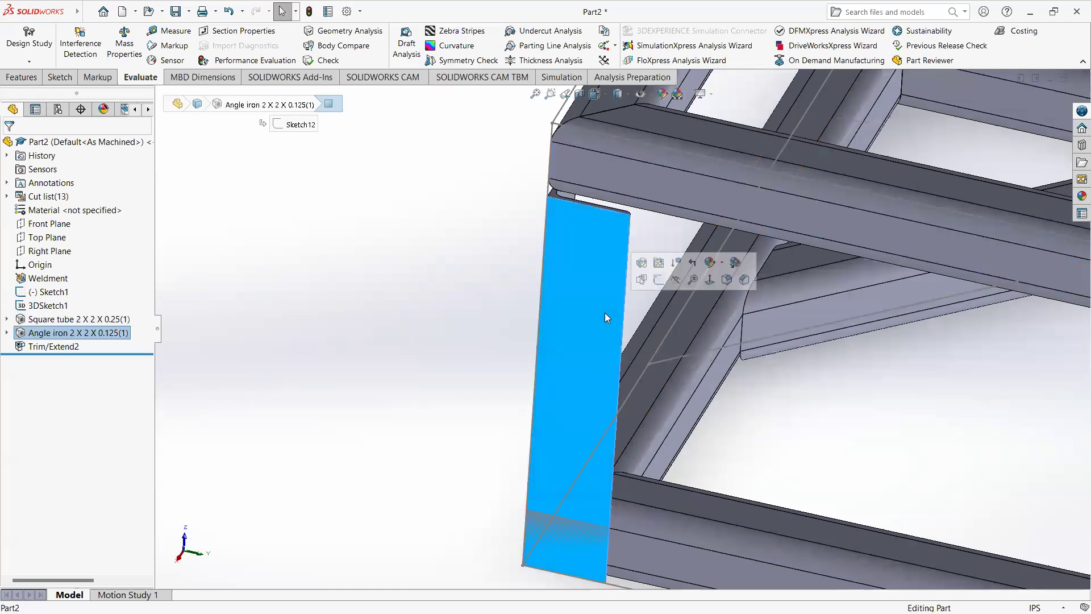
# Step: Edit the upper Trim/Extend feature to use a coped cut between bodies and accept it
pyautogui.click(57, 346)
pyautogui.rightClick(68, 346)
pyautogui.click(81, 313)
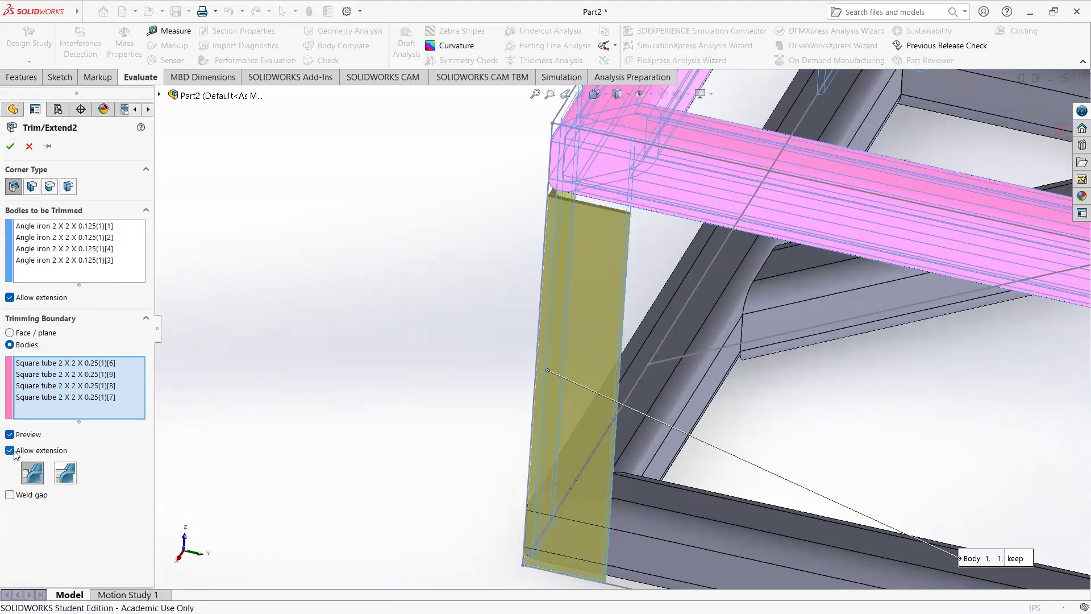
pyautogui.click(65, 473)
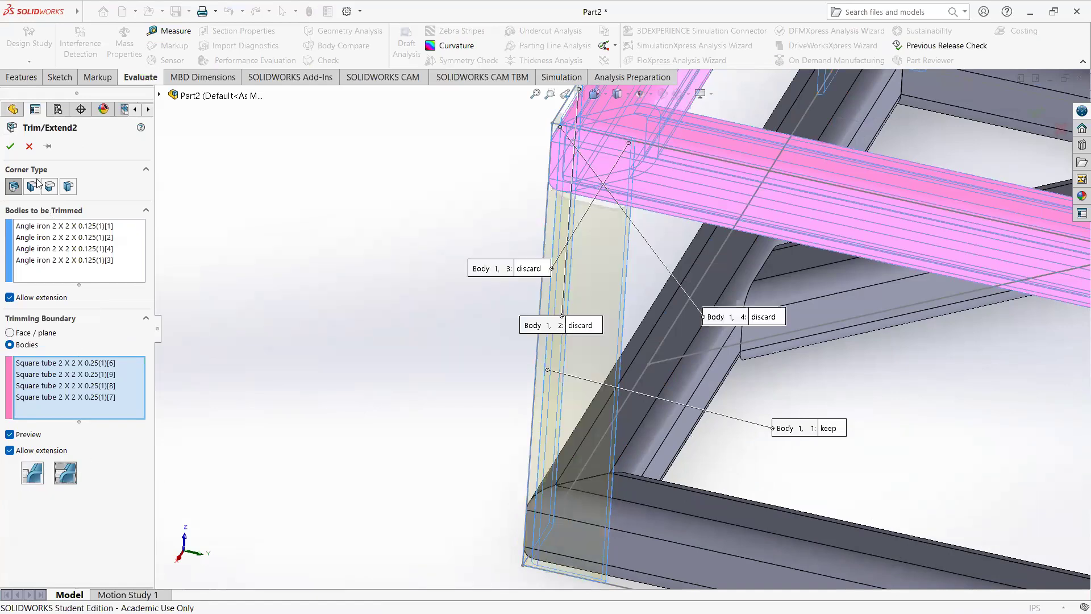
pyautogui.click(11, 144)
# Step: Examine how the coped top of the upright wraps around the rounded lower edge of the upper tube
pyautogui.scroll(-5, 616, 158)
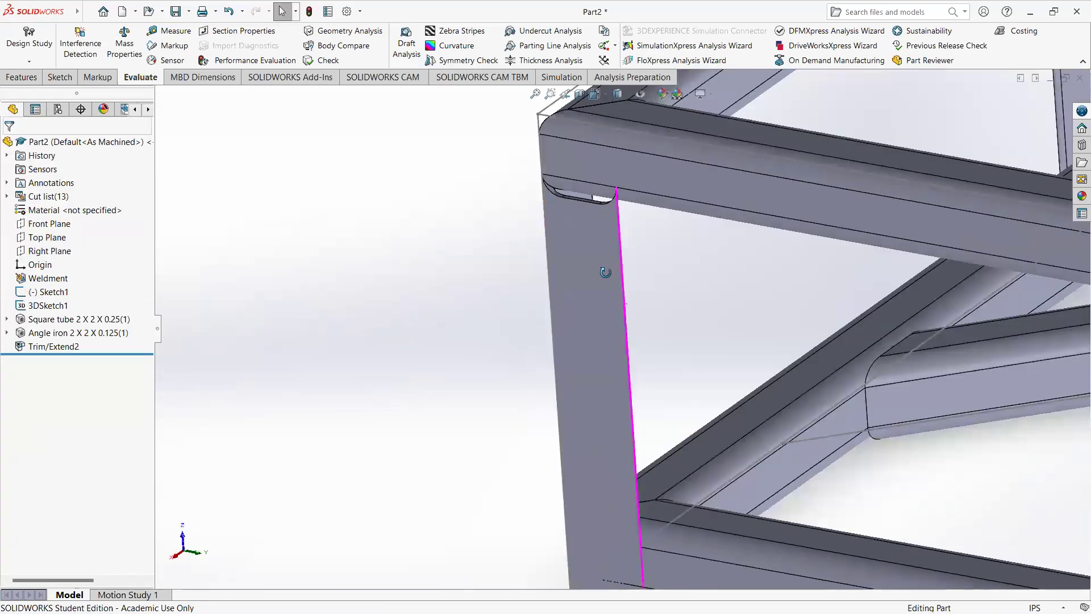
pyautogui.scroll(-6, 597, 291)
pyautogui.moveTo(619, 334); pyautogui.dragTo(726, 303, button='middle')
pyautogui.scroll(5, 725, 359)
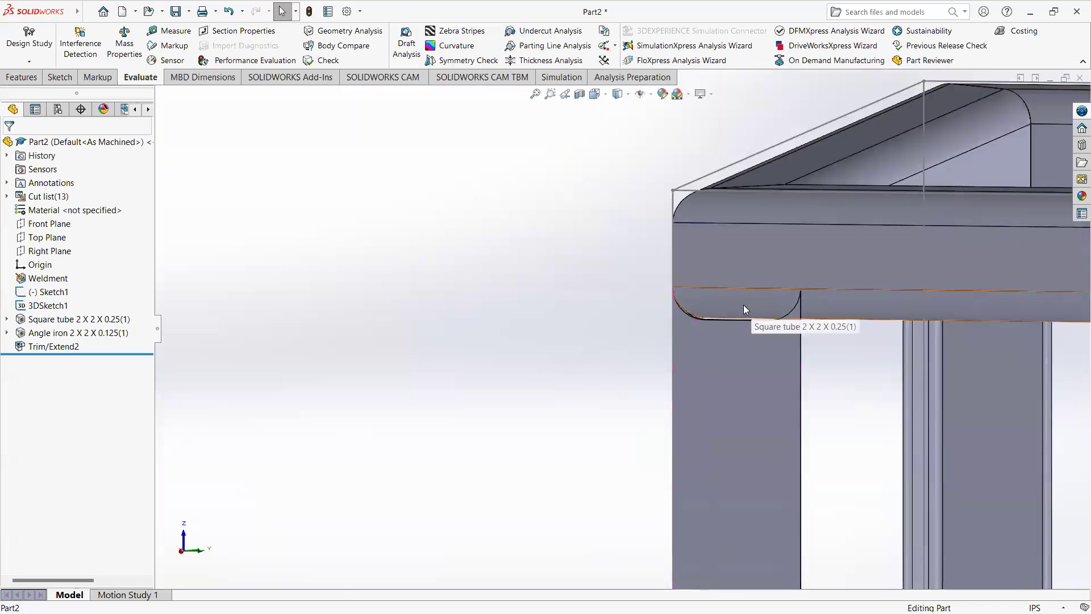
pyautogui.click(751, 307)
pyautogui.moveTo(604, 343); pyautogui.dragTo(568, 400, button='middle')
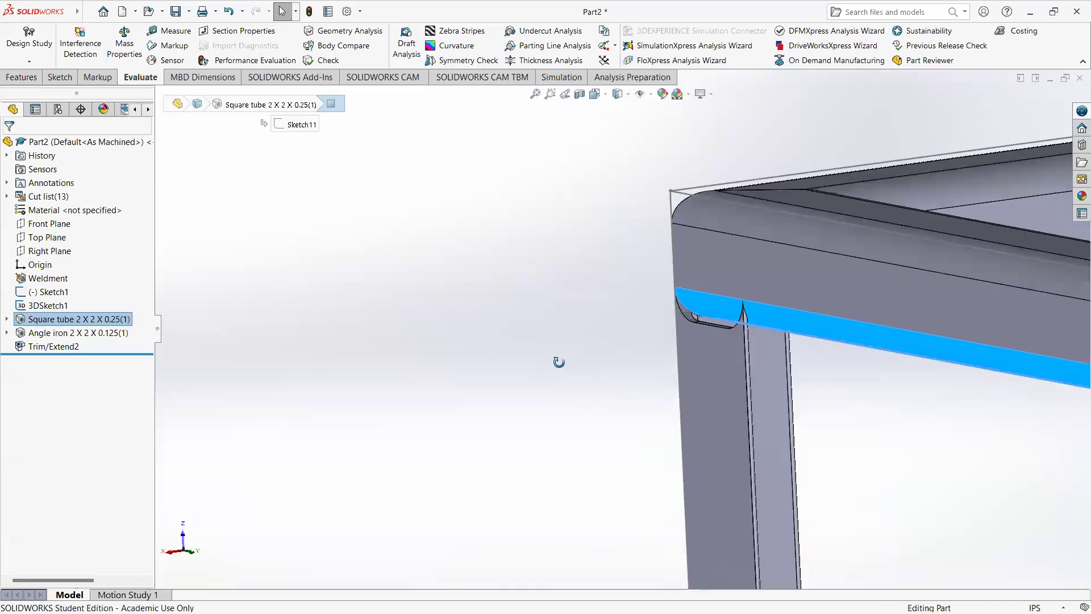
pyautogui.scroll(5, 577, 380)
pyautogui.scroll(-4, 584, 325)
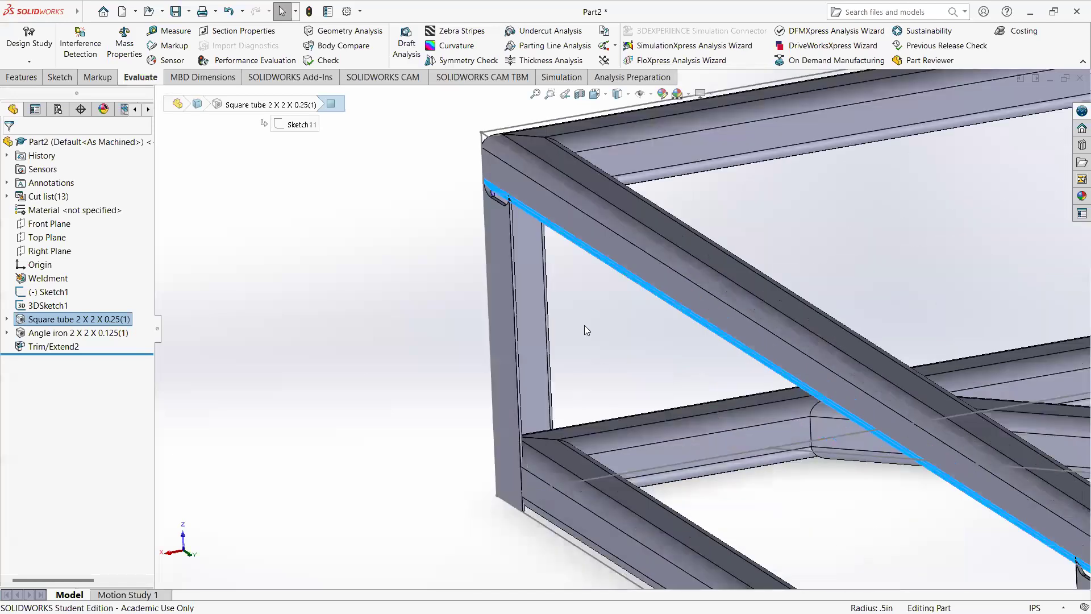
pyautogui.click(584, 325)
# Step: Edit the upper Trim/Extend feature to use a simple cut between bodies, with the weld gap off
pyautogui.click(63, 346)
pyautogui.rightClick(64, 345)
pyautogui.click(78, 314)
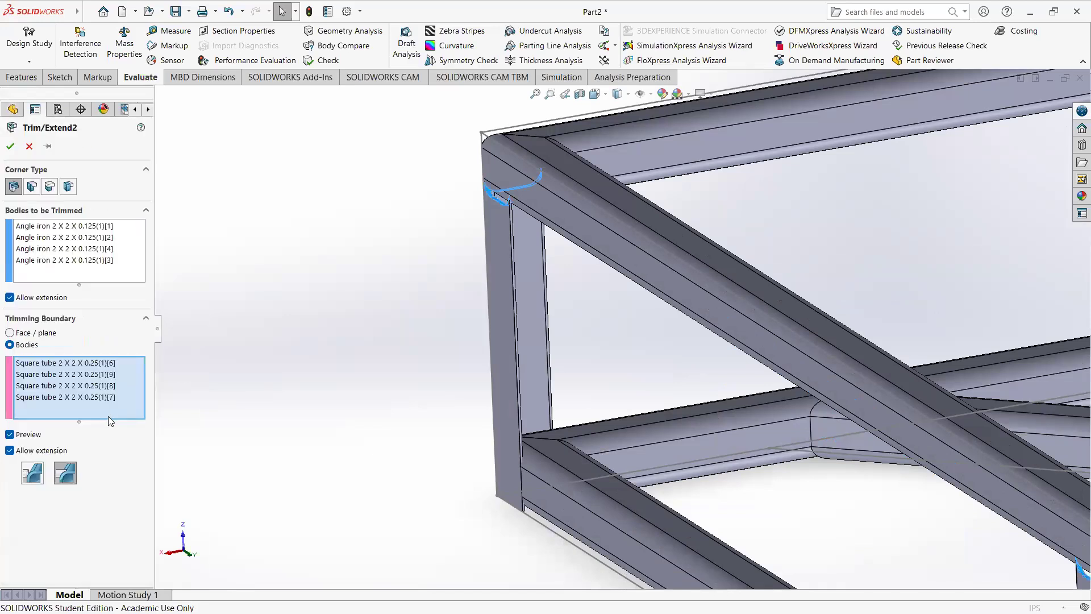
pyautogui.click(32, 473)
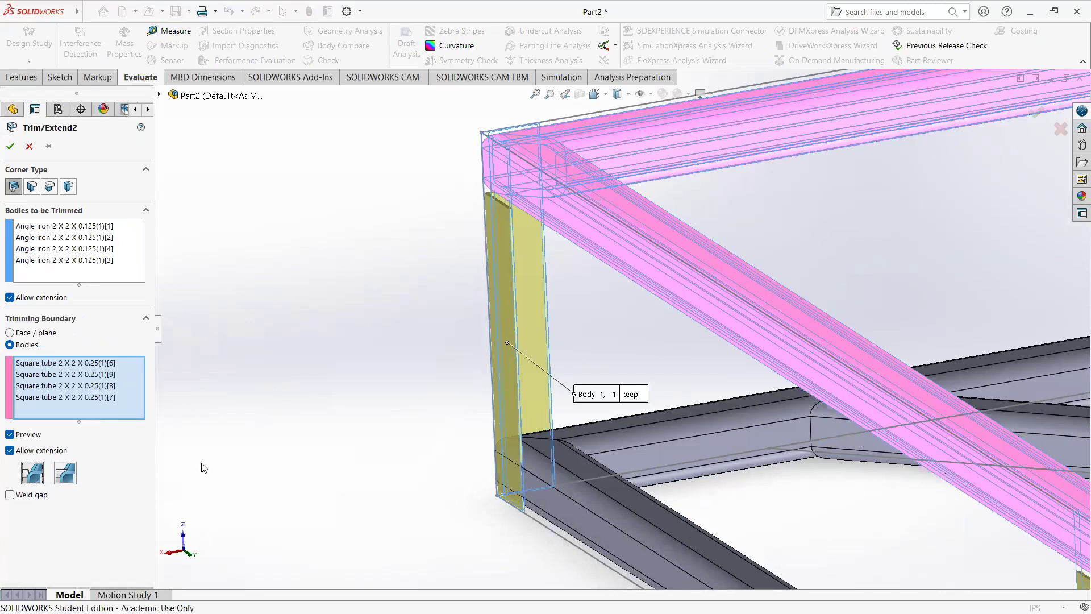
pyautogui.scroll(-2, 480, 422)
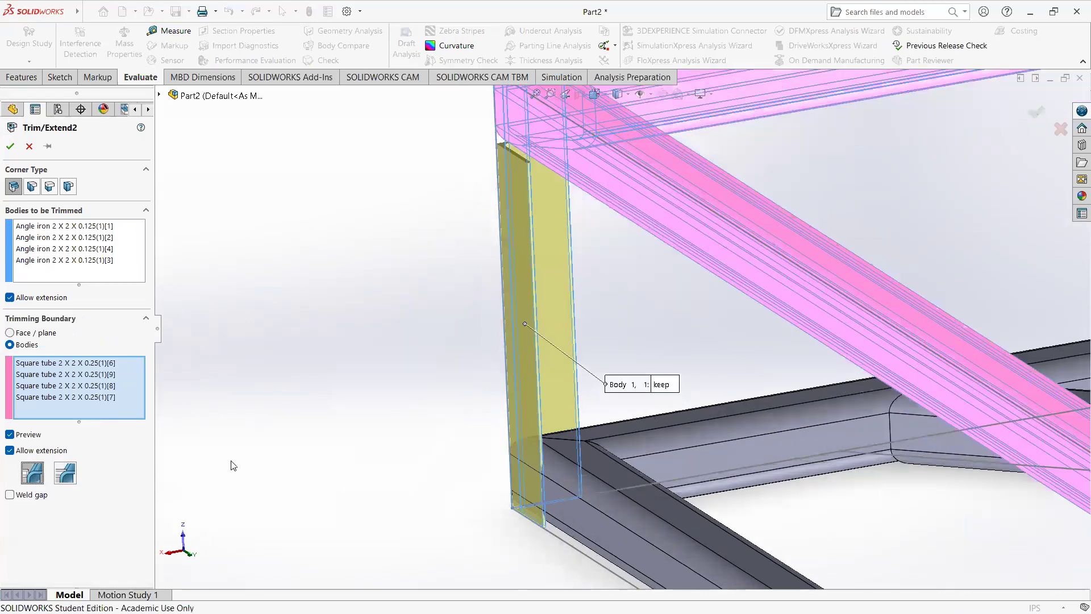
pyautogui.click(10, 495)
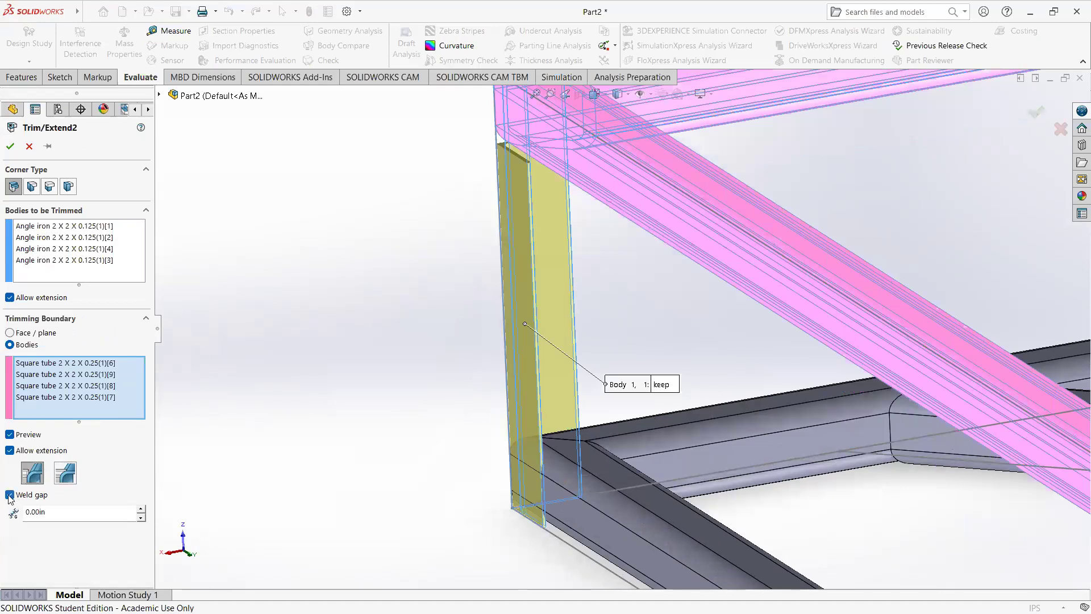
pyautogui.click(9, 495)
# Step: Add the lower square tubes to the trimming boundary of the uprights and accept the trim
pyautogui.moveTo(625, 316); pyautogui.dragTo(662, 287, button='middle')
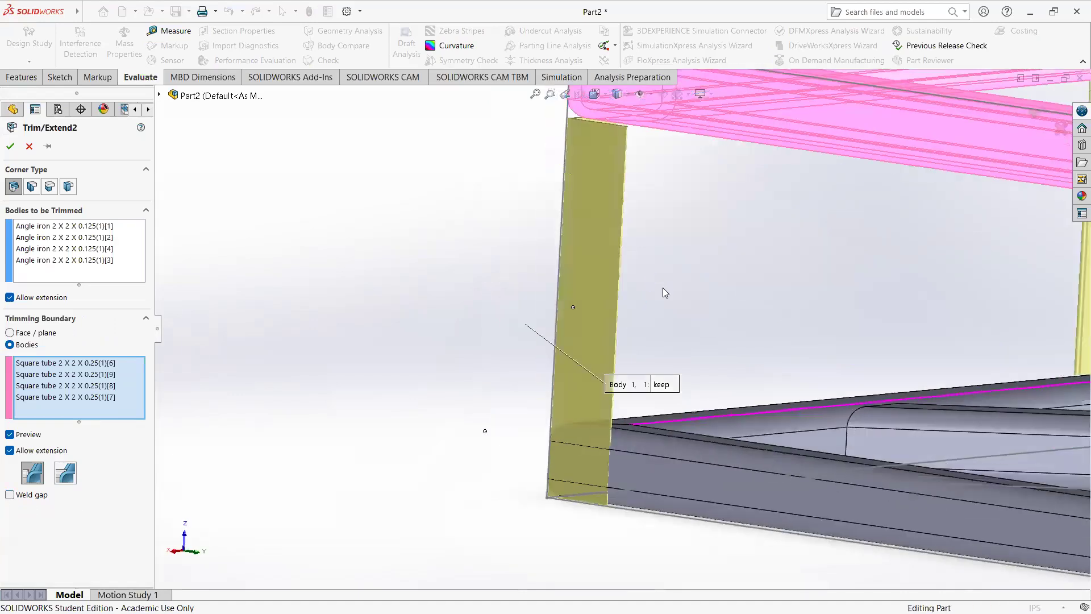
pyautogui.scroll(7, 631, 344)
pyautogui.scroll(-5, 1033, 390)
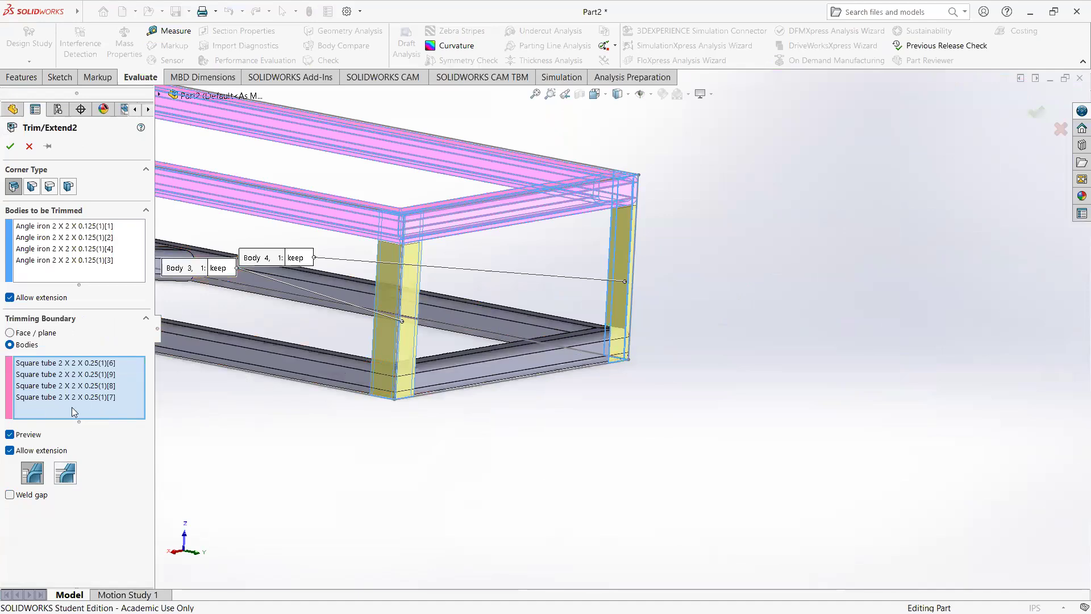
pyautogui.click(312, 372)
pyautogui.click(476, 344)
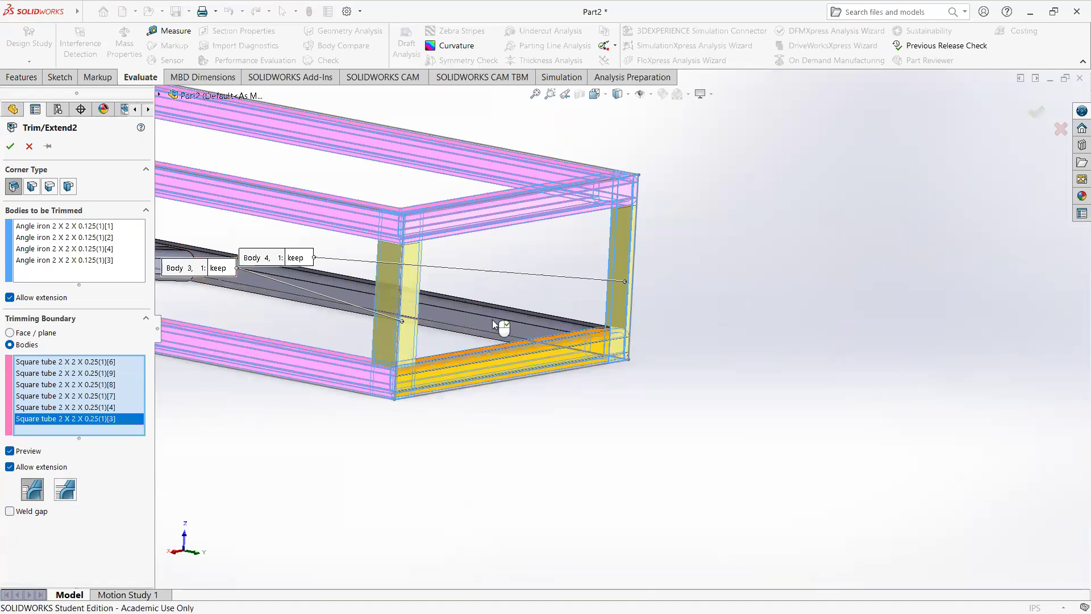
pyautogui.click(492, 319)
pyautogui.scroll(3, 538, 375)
pyautogui.moveTo(443, 322); pyautogui.dragTo(487, 370, button='middle')
pyautogui.click(174, 286)
pyautogui.click(11, 146)
# Step: Edit the angle iron uprights' structural member to use the ansi inch square tube profile, size 3 x 3 x 0.25
pyautogui.moveTo(546, 284); pyautogui.dragTo(492, 367, button='middle')
pyautogui.scroll(-3, 560, 304)
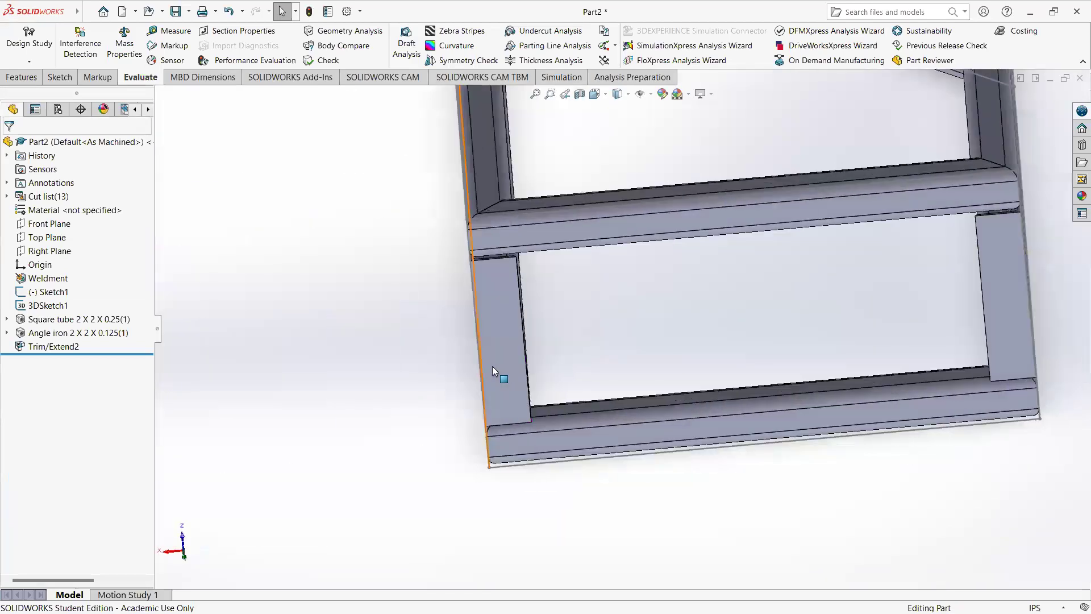
pyautogui.click(90, 333)
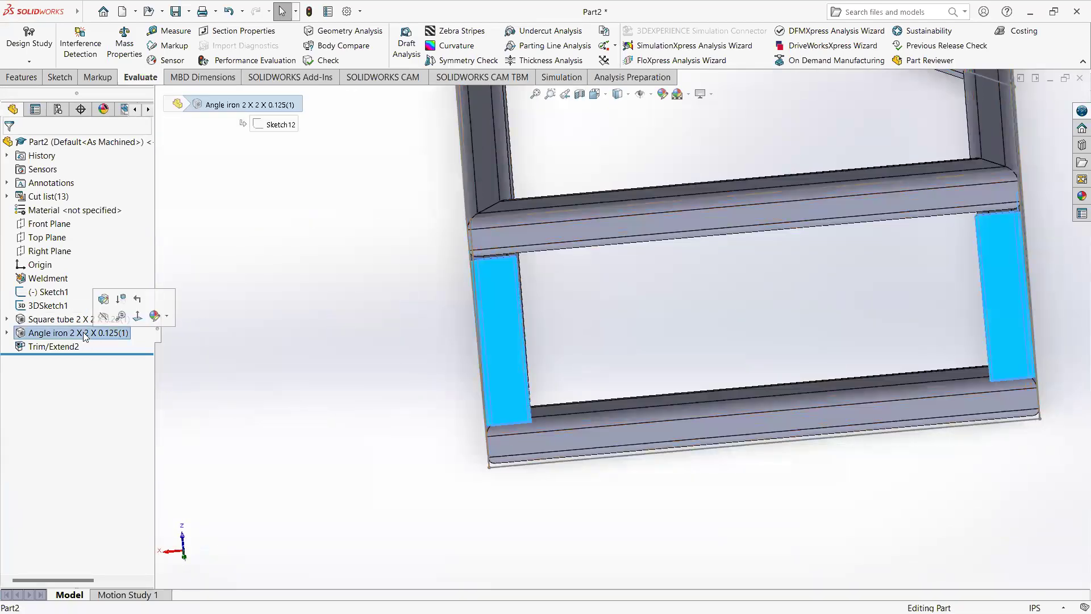
pyautogui.scroll(-3, 508, 307)
pyautogui.moveTo(508, 303); pyautogui.dragTo(512, 371, button='middle')
pyautogui.rightClick(84, 333)
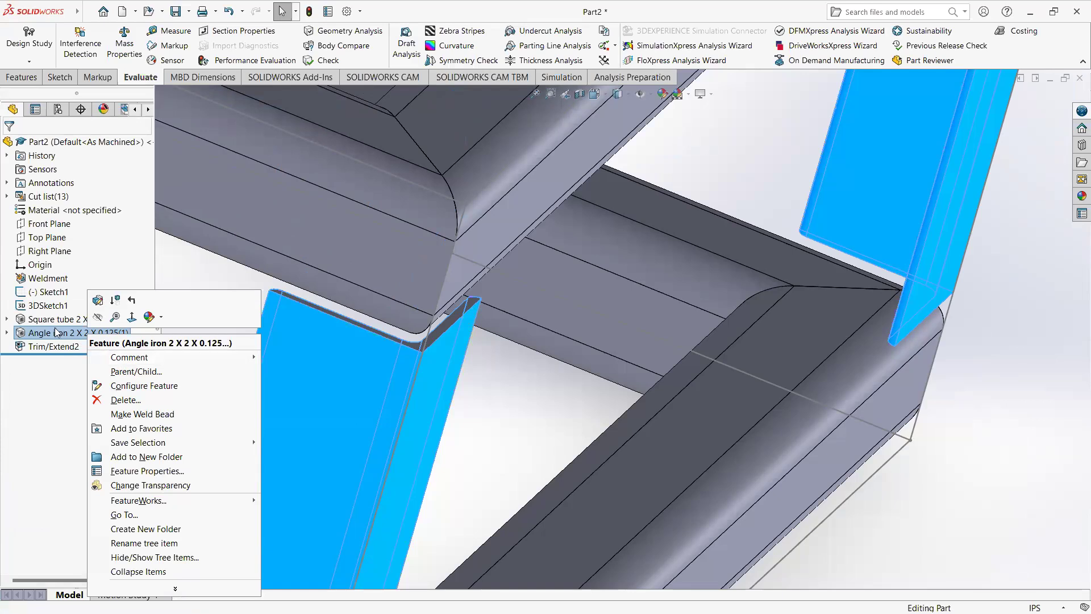
pyautogui.click(96, 301)
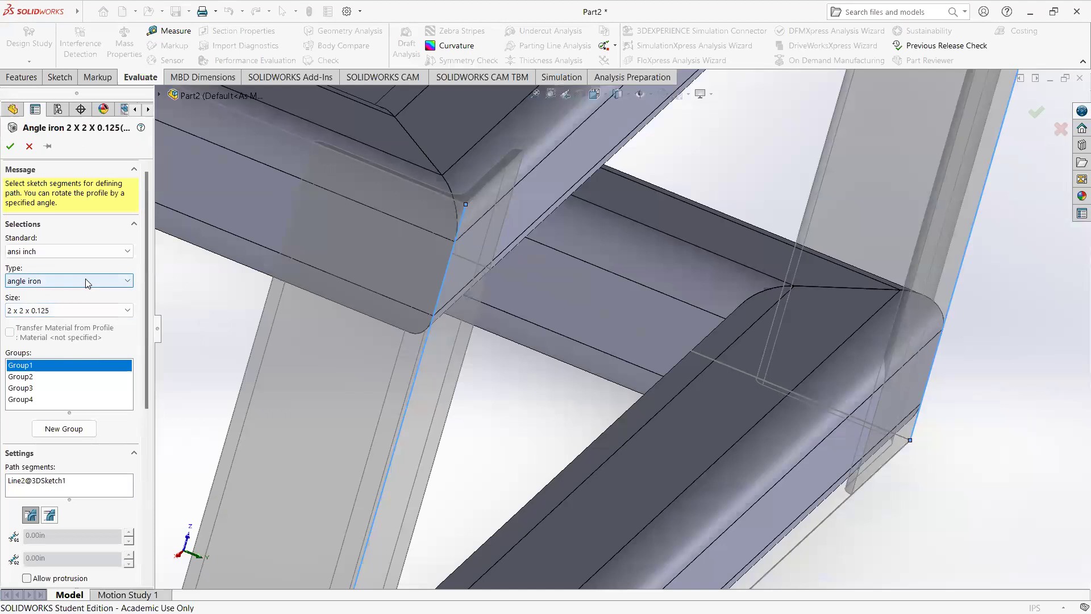
pyautogui.click(87, 283)
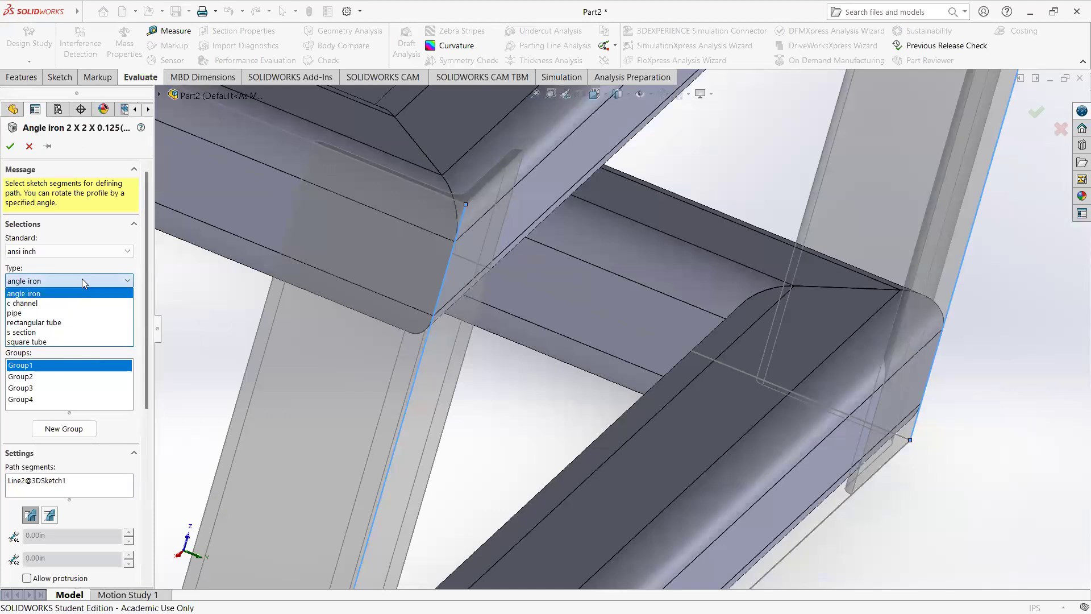
pyautogui.click(55, 341)
pyautogui.click(68, 310)
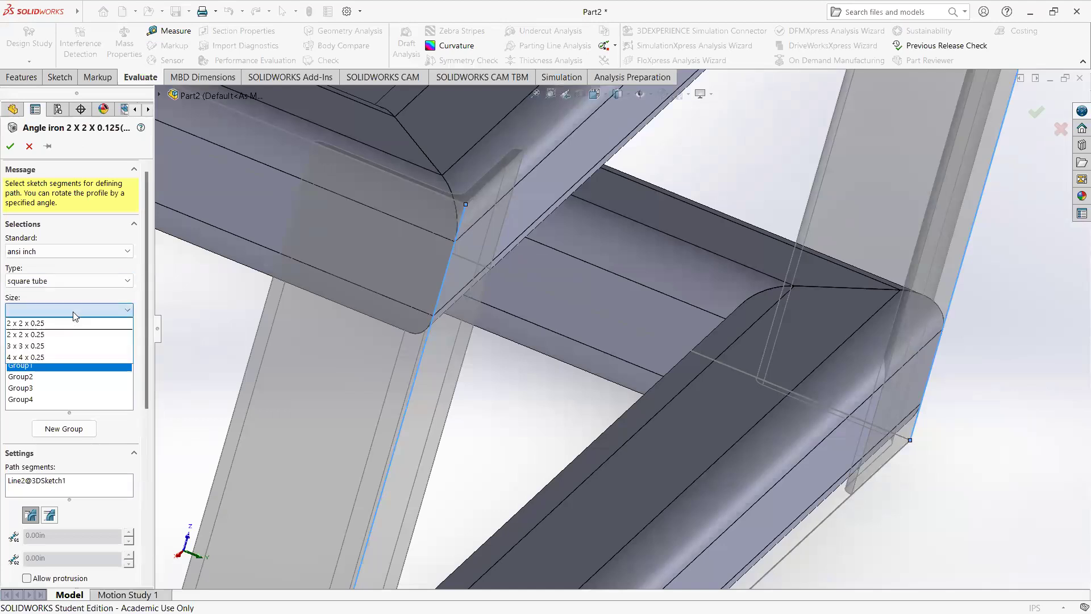
pyautogui.click(57, 347)
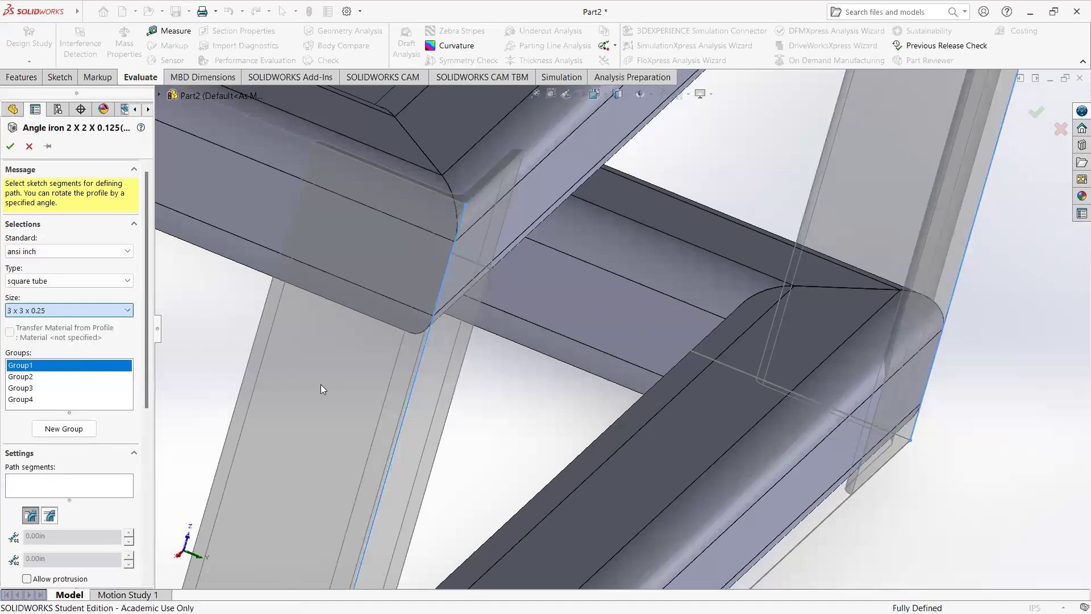
pyautogui.click(407, 392)
pyautogui.scroll(2, 281, 371)
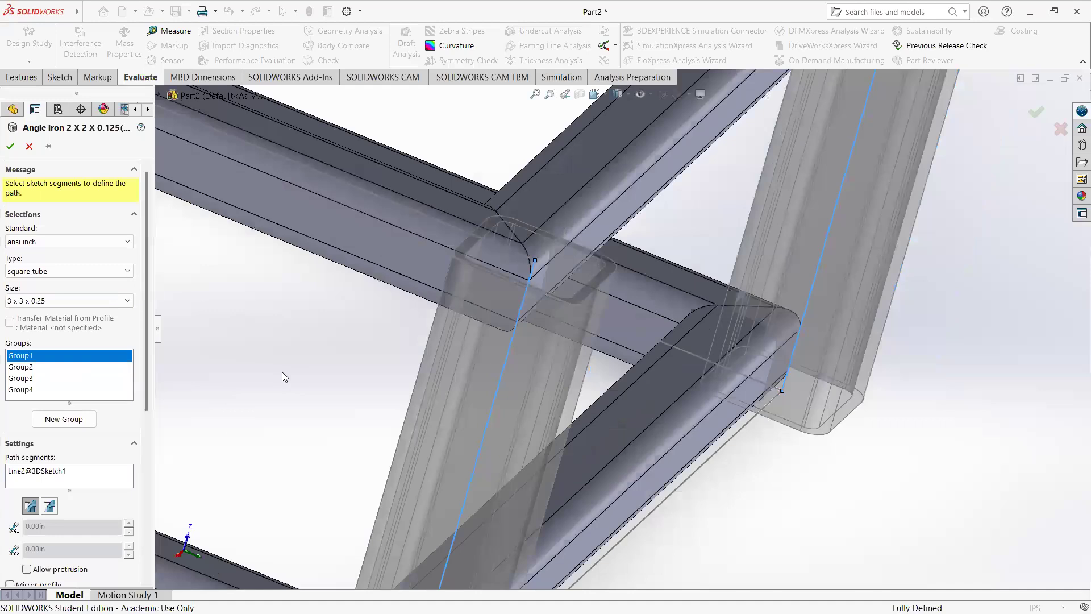
# Step: Delete Group2, Group3 and Group4 from the upright structural member, keeping only Group1
pyautogui.scroll(9, 286, 371)
pyautogui.moveTo(321, 353); pyautogui.dragTo(345, 417, button='middle')
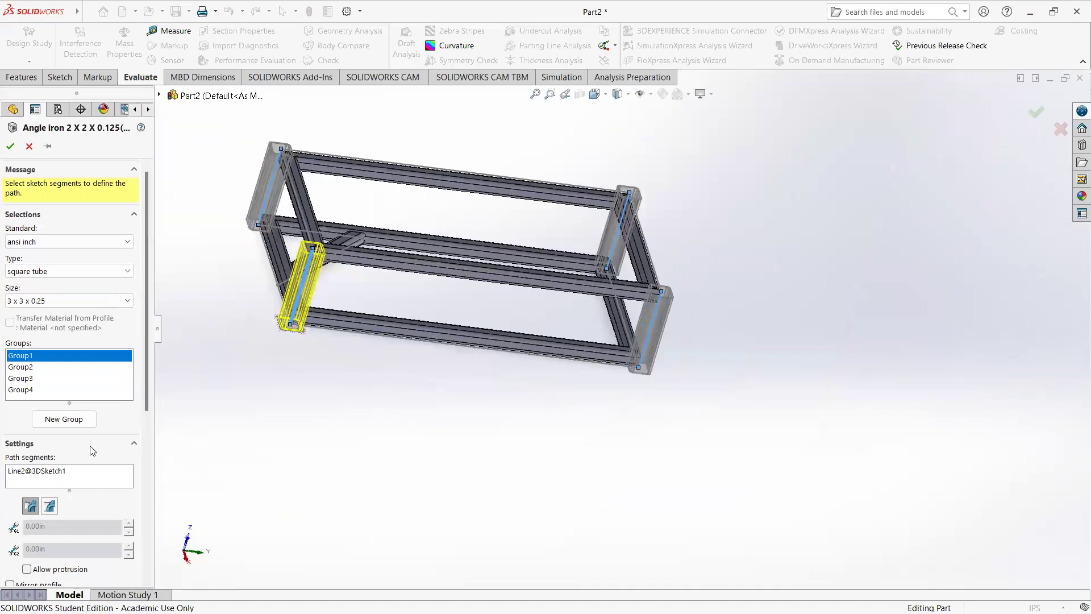
pyautogui.click(21, 367)
pyautogui.click(22, 388)
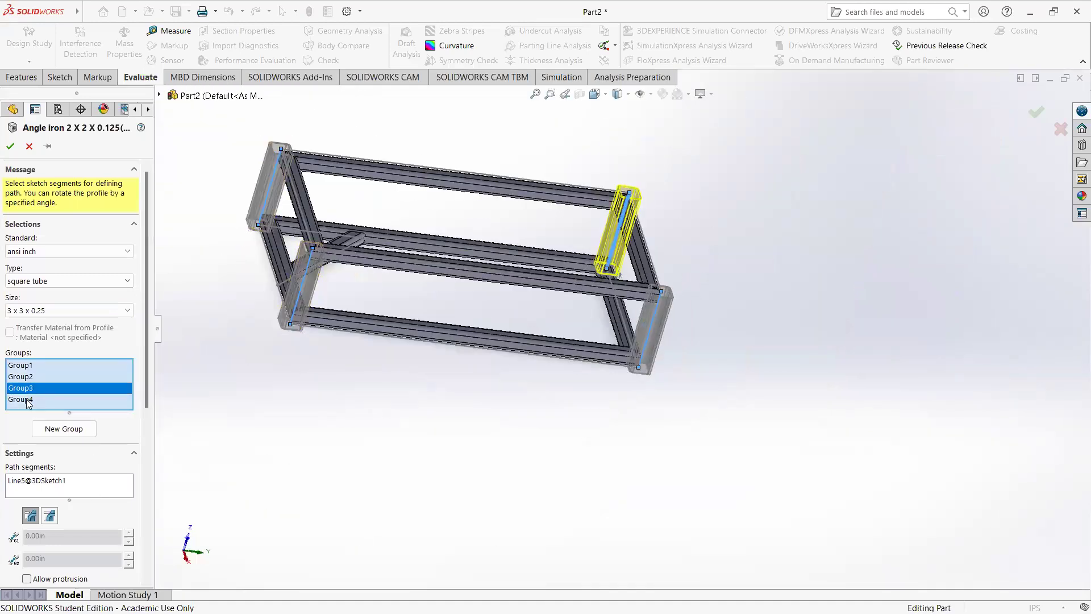
pyautogui.click(22, 399)
pyautogui.click(22, 365)
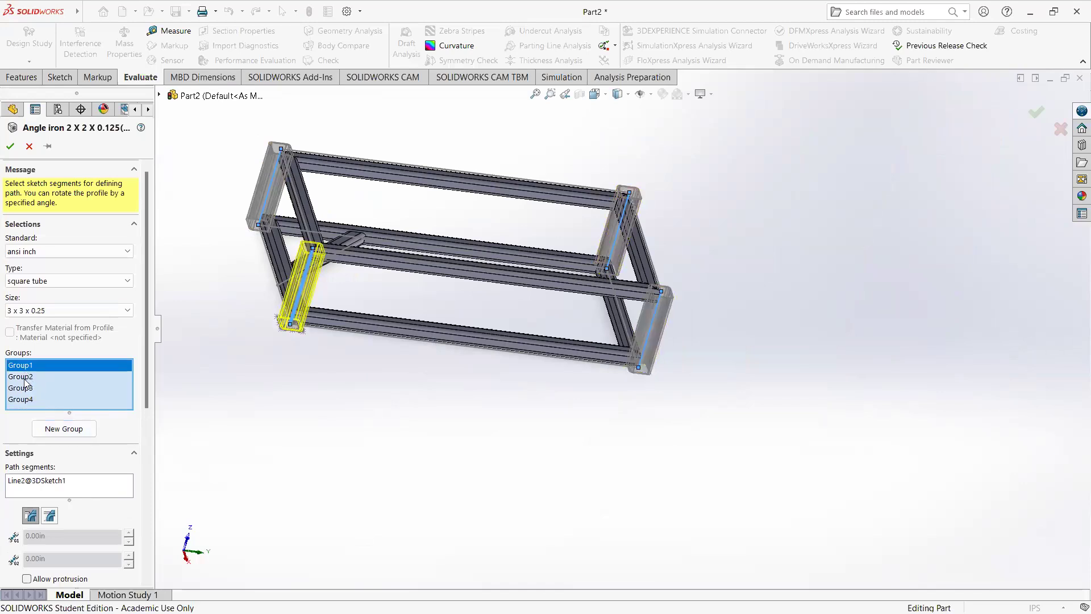
pyautogui.rightClick(24, 380)
pyautogui.click(63, 402)
pyautogui.rightClick(24, 379)
pyautogui.click(64, 402)
pyautogui.rightClick(33, 380)
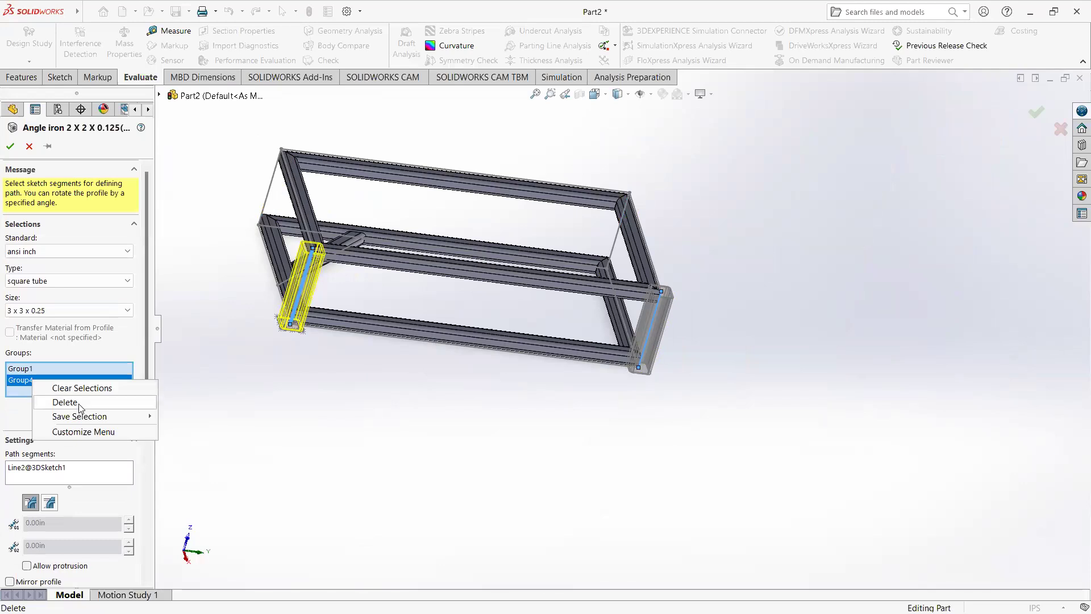
pyautogui.click(80, 405)
# Step: Set Group1's profile rotation to 0 degrees and relocate its profile by the outer sharp corner so the tube sits inside the frame corner
pyautogui.scroll(-8, 312, 286)
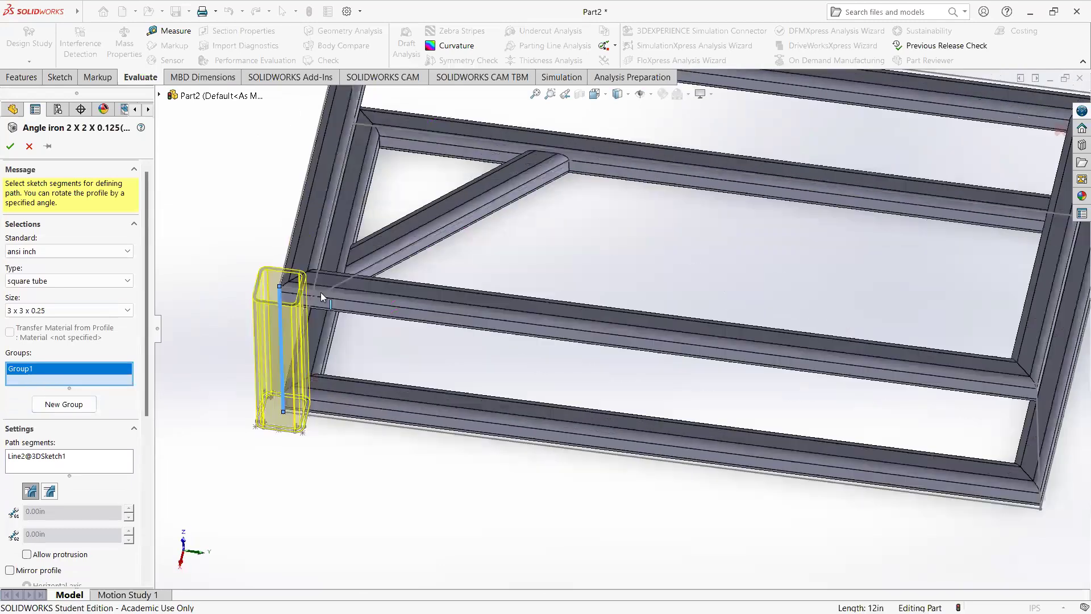
pyautogui.moveTo(285, 365); pyautogui.dragTo(279, 392, button='middle')
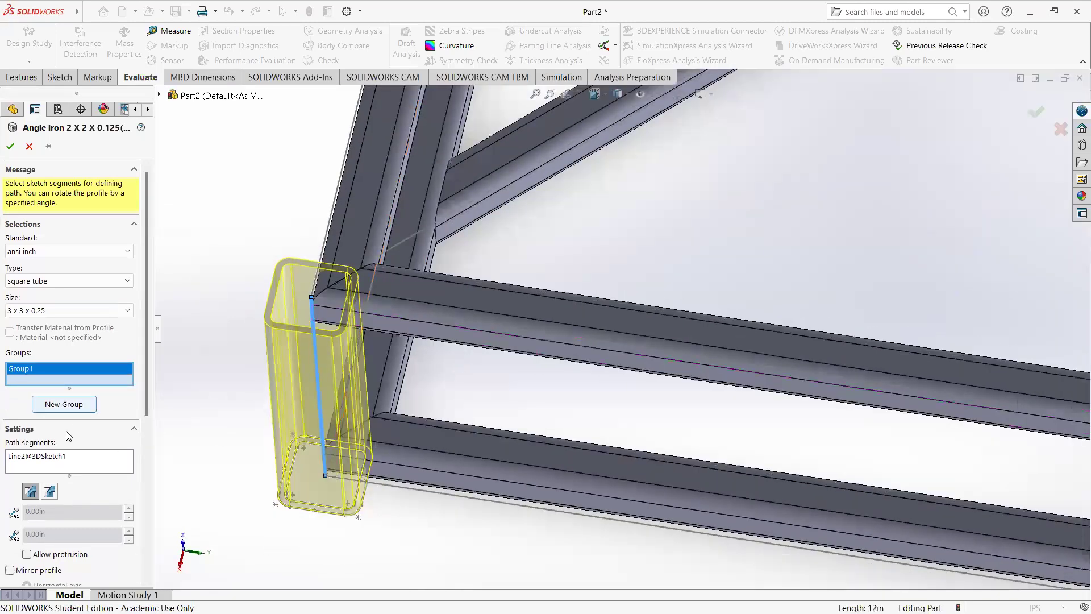
pyautogui.scroll(-3, 99, 497)
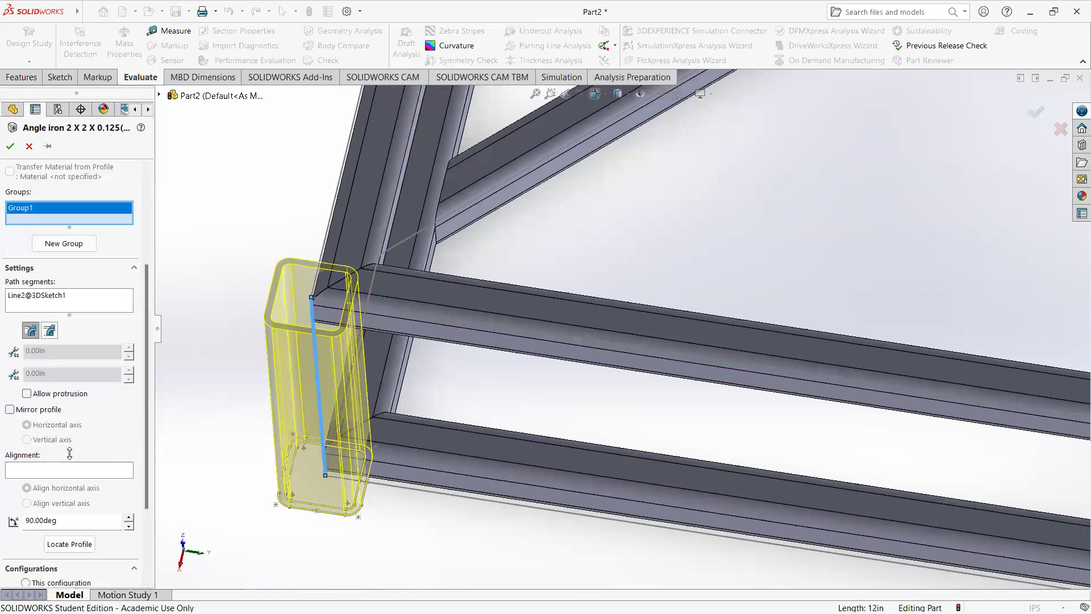
pyautogui.moveTo(59, 520); pyautogui.dragTo(5, 509)
pyautogui.press('Return')
pyautogui.click(71, 543)
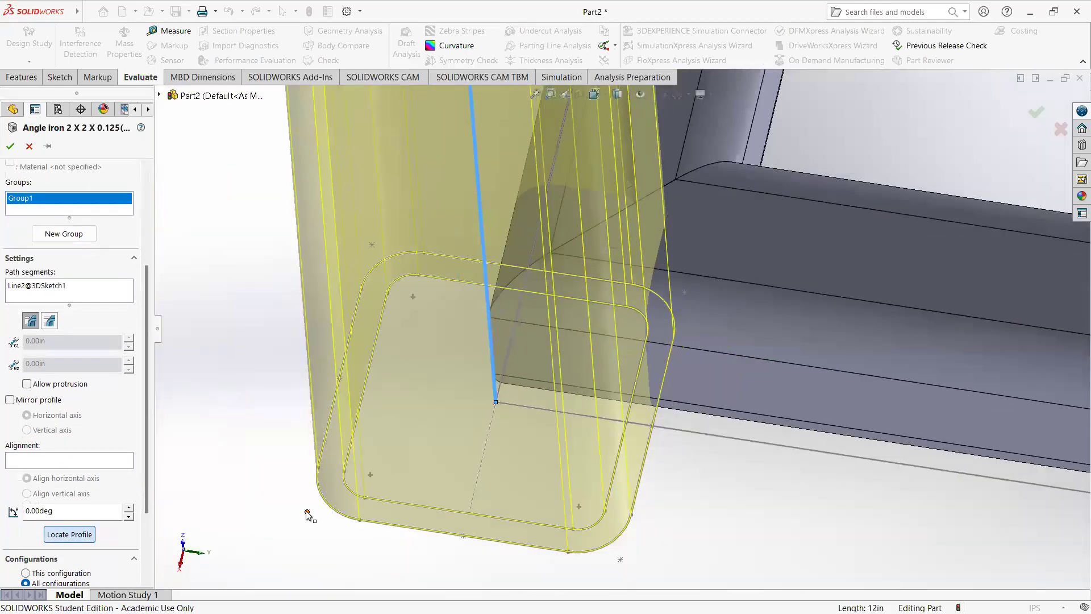
pyautogui.click(307, 513)
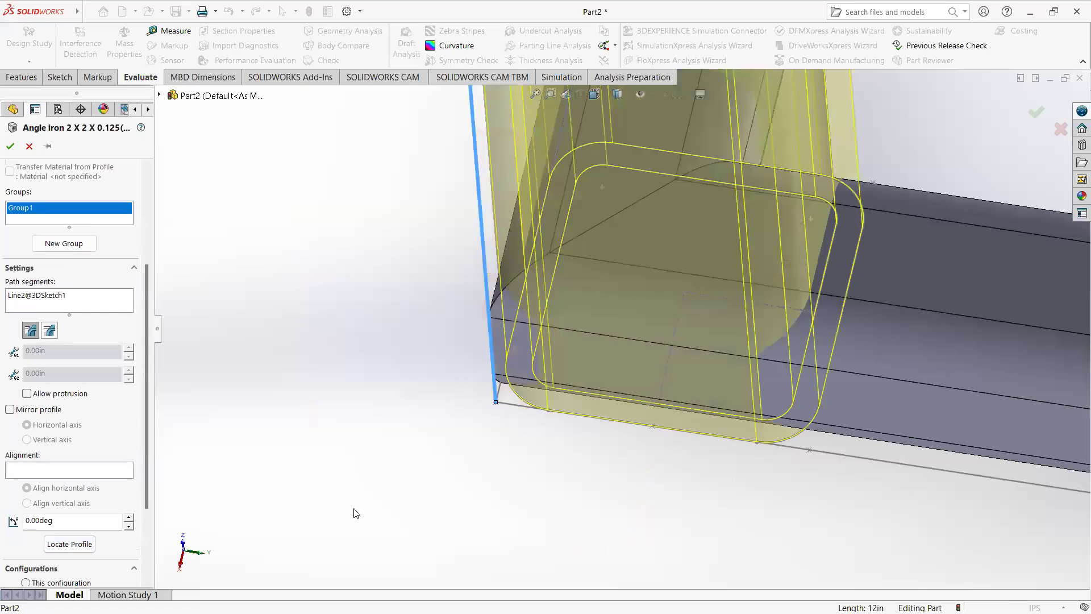
# Step: Add a new group on the vertical sketch line at the other corner of the same short end, beside the brace
pyautogui.moveTo(465, 441); pyautogui.dragTo(443, 523, button='middle')
pyautogui.scroll(3, 424, 454)
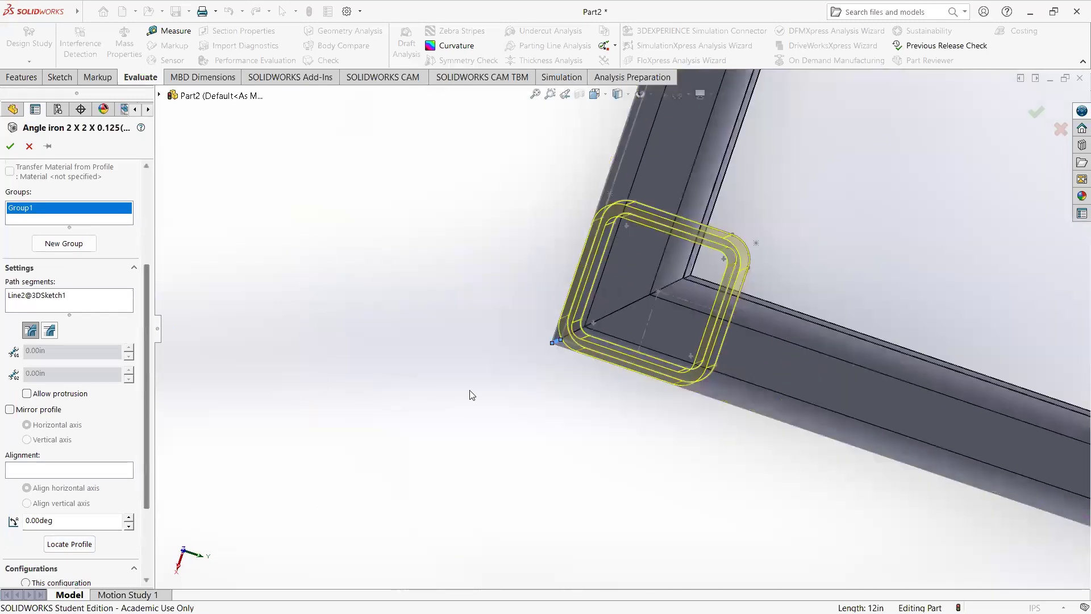
pyautogui.moveTo(462, 254); pyautogui.dragTo(458, 179, button='middle')
pyautogui.scroll(4, 630, 366)
pyautogui.moveTo(617, 306); pyautogui.dragTo(402, 324, button='middle')
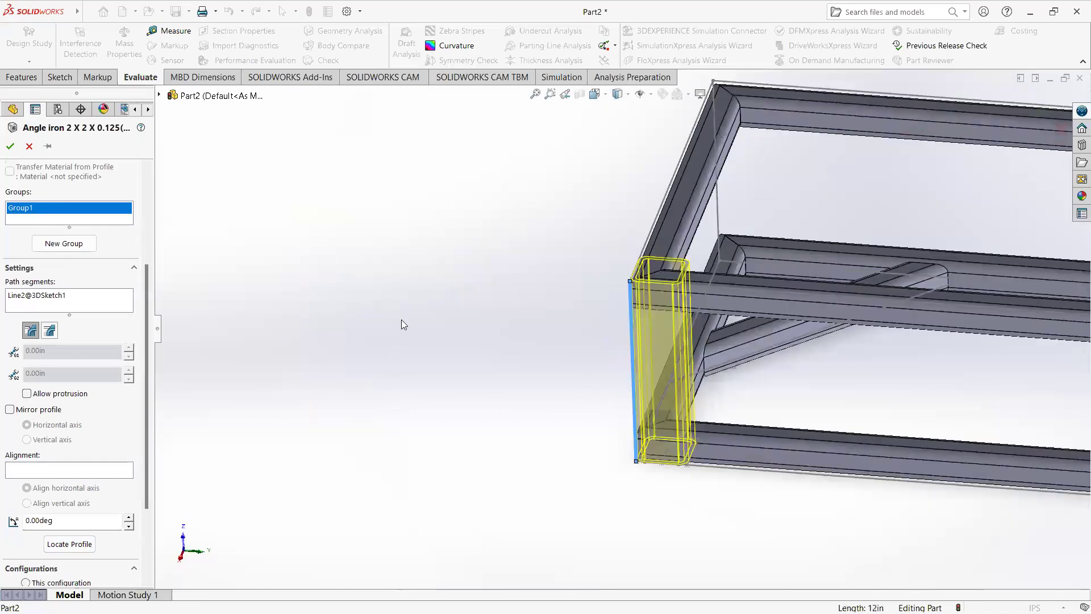
pyautogui.moveTo(509, 305); pyautogui.dragTo(529, 352, button='middle')
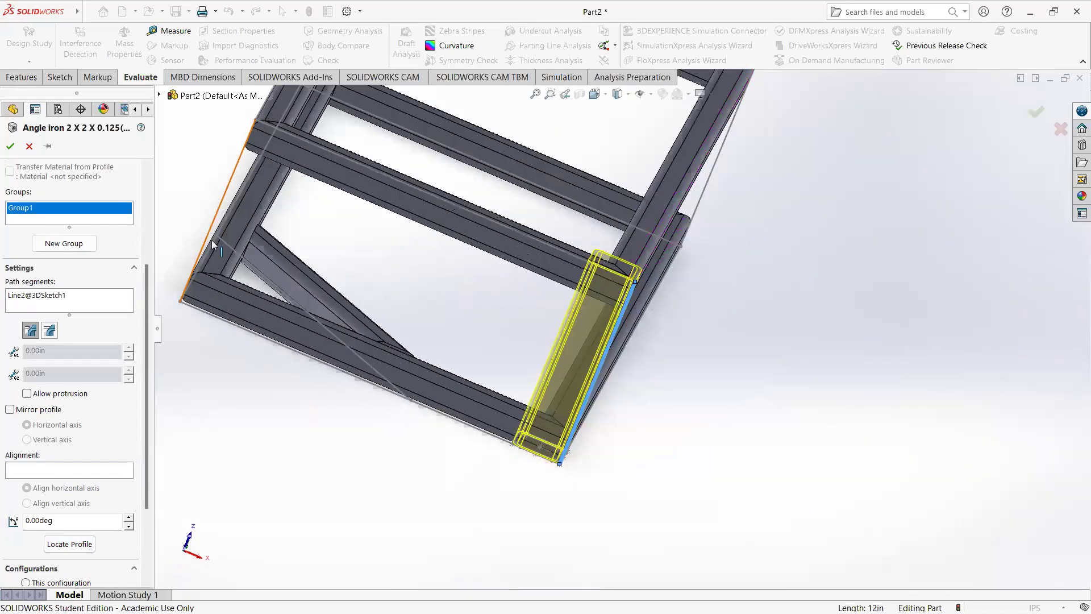
pyautogui.click(85, 248)
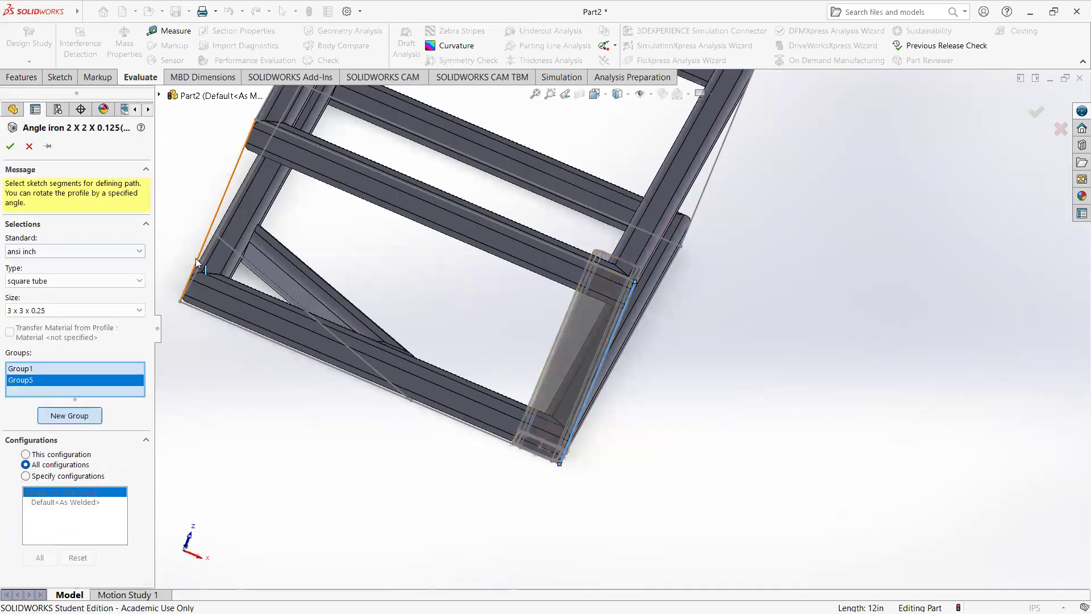
pyautogui.click(210, 246)
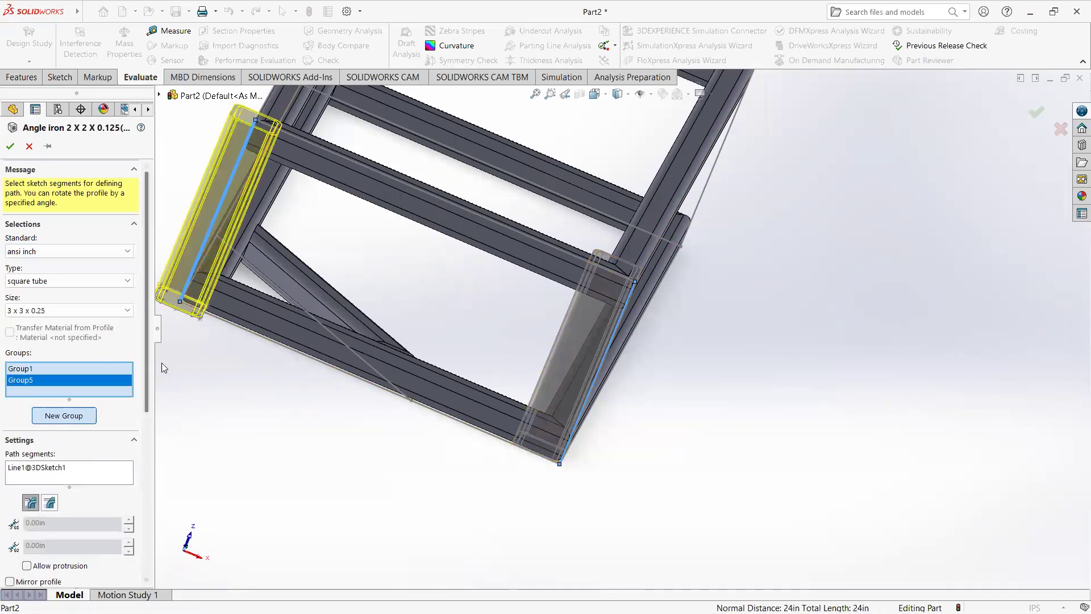
# Step: Relocate the new group's profile by its outer sharp corner to fit inside the frame corner, and accept the structural member
pyautogui.scroll(-5, 132, 452)
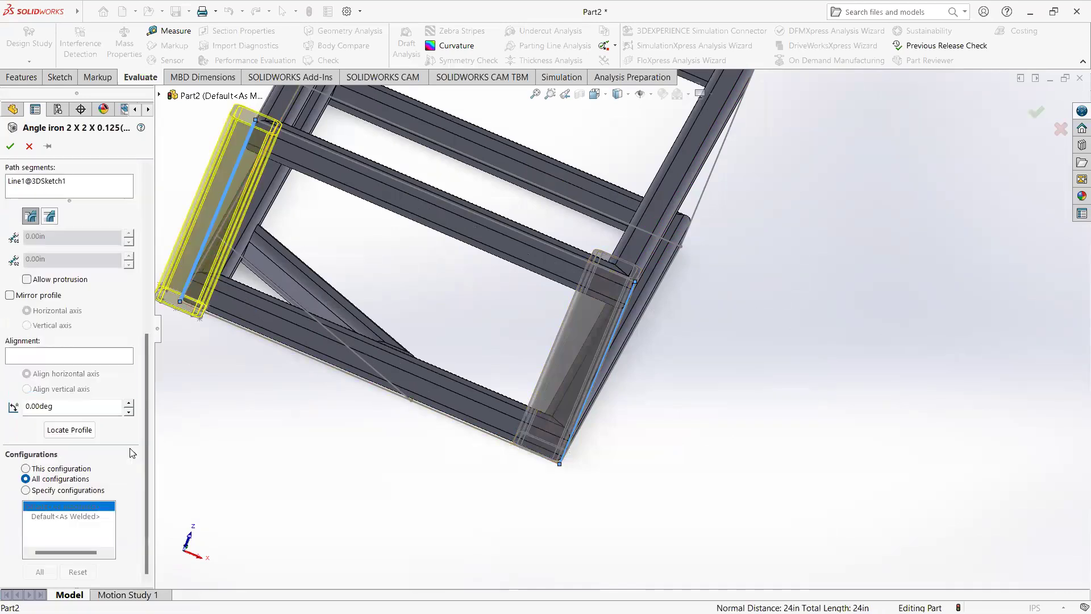
pyautogui.click(69, 430)
pyautogui.scroll(6, 479, 442)
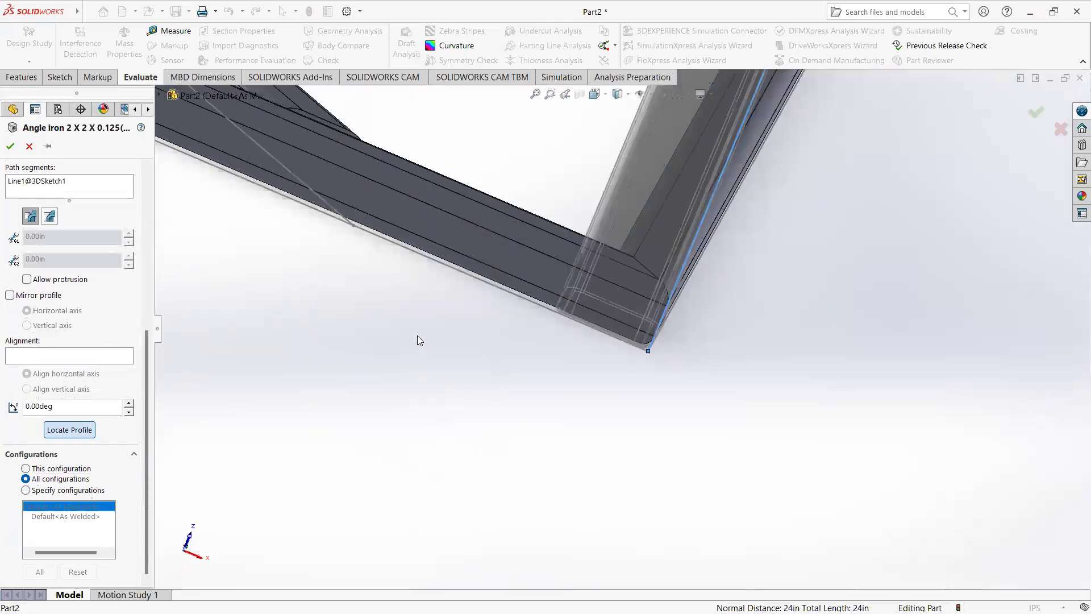
pyautogui.scroll(-3, 343, 307)
pyautogui.moveTo(341, 303); pyautogui.dragTo(340, 315, button='middle')
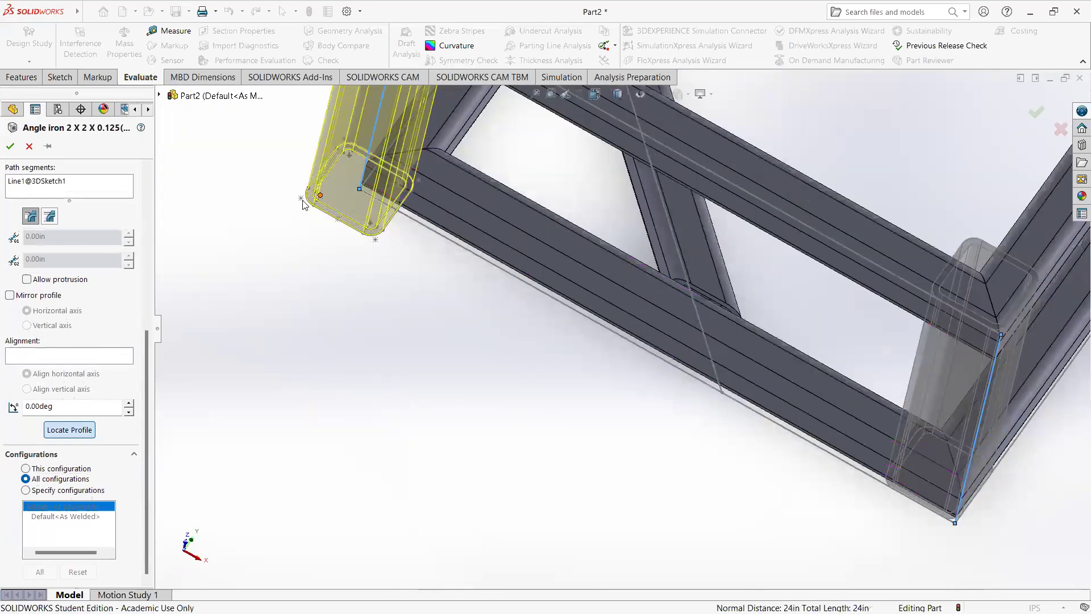
pyautogui.click(301, 198)
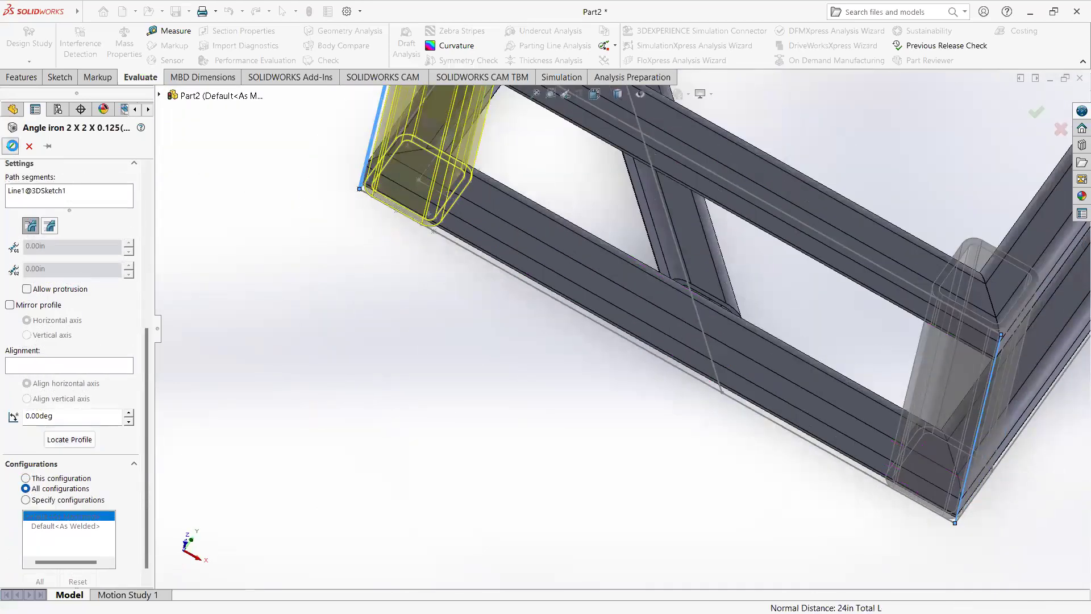
pyautogui.click(11, 147)
# Step: Delete the Trim/Extend2 feature and confirm the deletion
pyautogui.click(57, 346)
pyautogui.press('Delete')
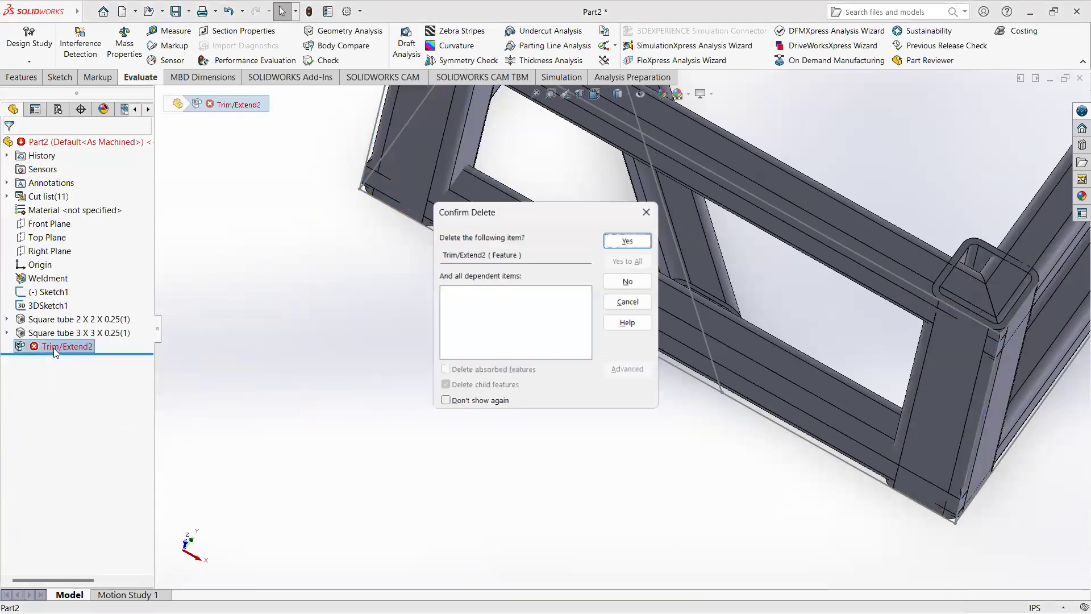
pyautogui.press('Return')
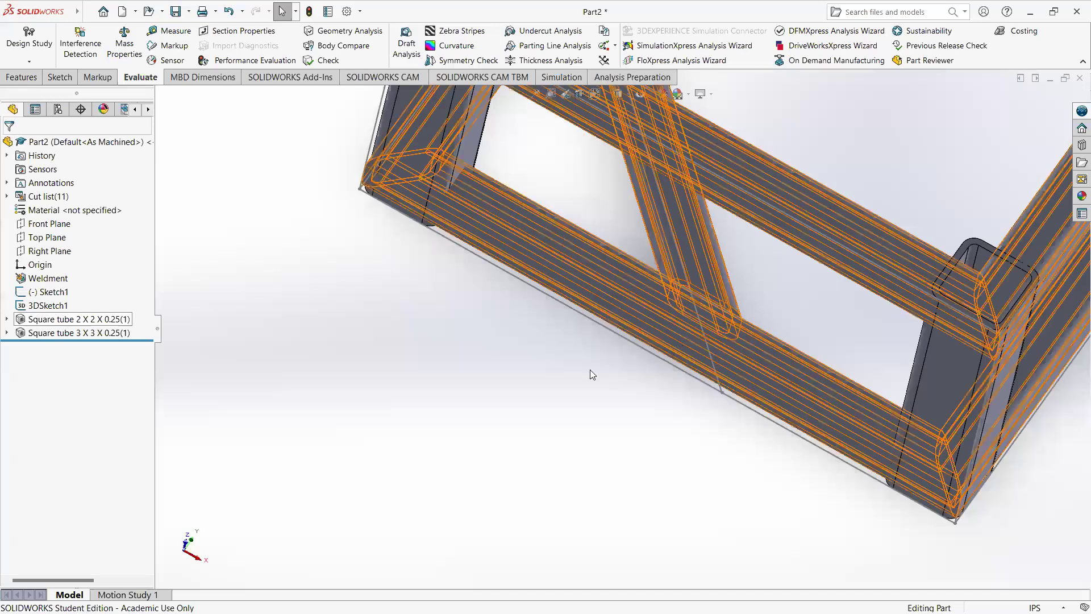
# Step: Start a Trim/Extend with the two 3 x 3 x 0.25 square tube uprights as the bodies to be trimmed
pyautogui.scroll(5, 666, 357)
pyautogui.scroll(-3, 927, 339)
pyautogui.moveTo(710, 291); pyautogui.dragTo(700, 240, button='middle')
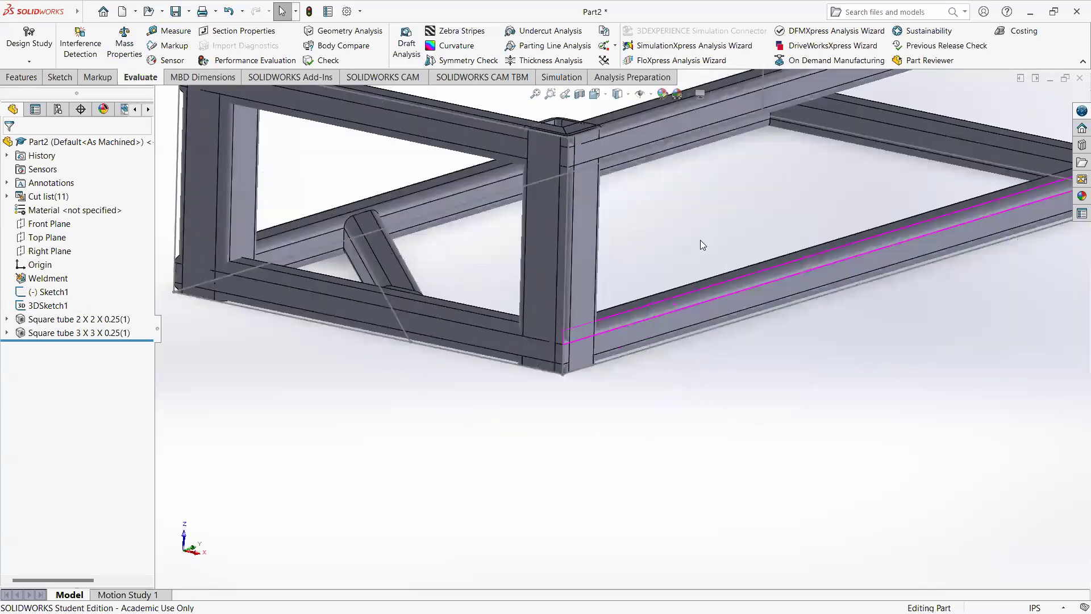
pyautogui.scroll(4, 603, 248)
pyautogui.scroll(-4, 581, 249)
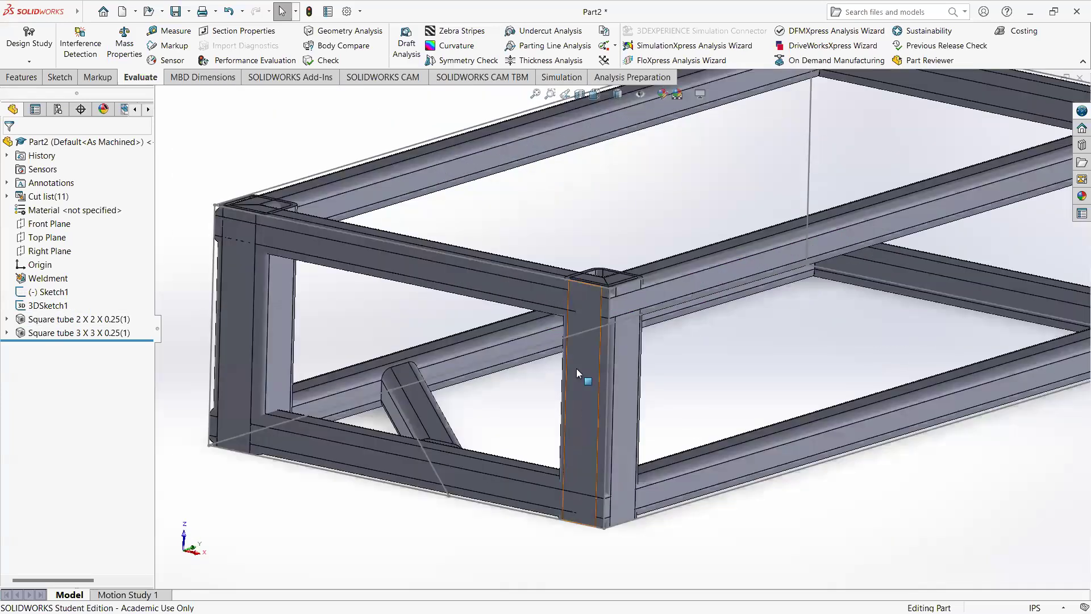
pyautogui.click(156, 13)
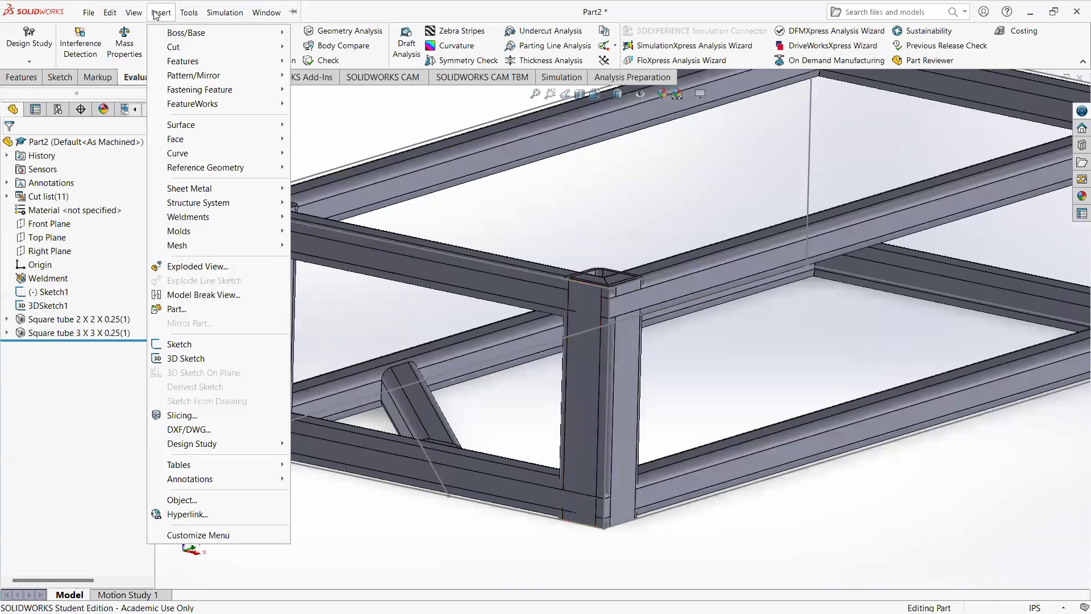
pyautogui.moveTo(244, 217)
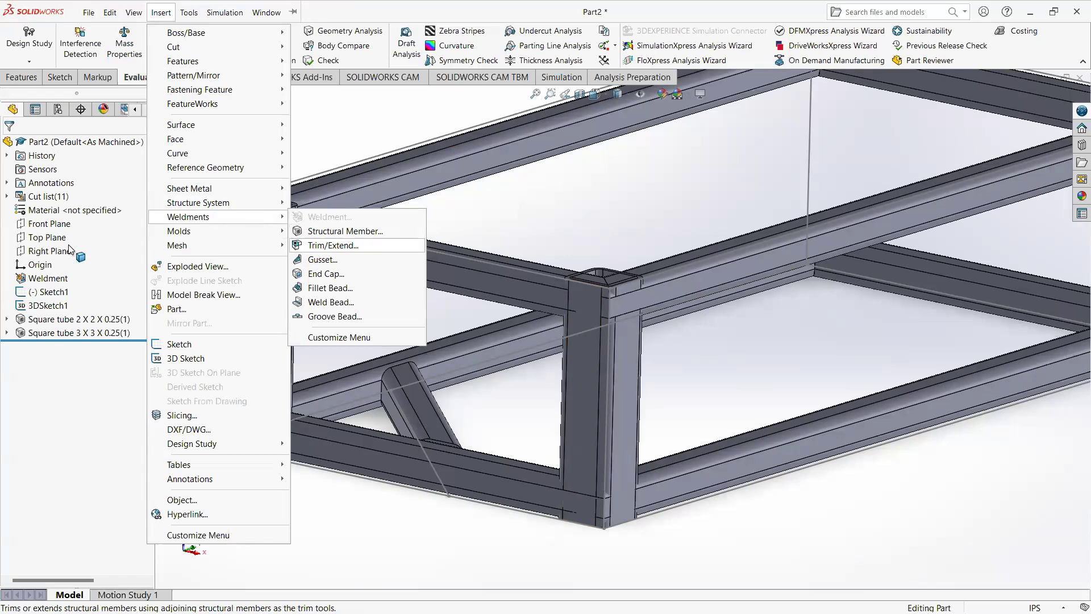
pyautogui.click(333, 245)
pyautogui.click(238, 338)
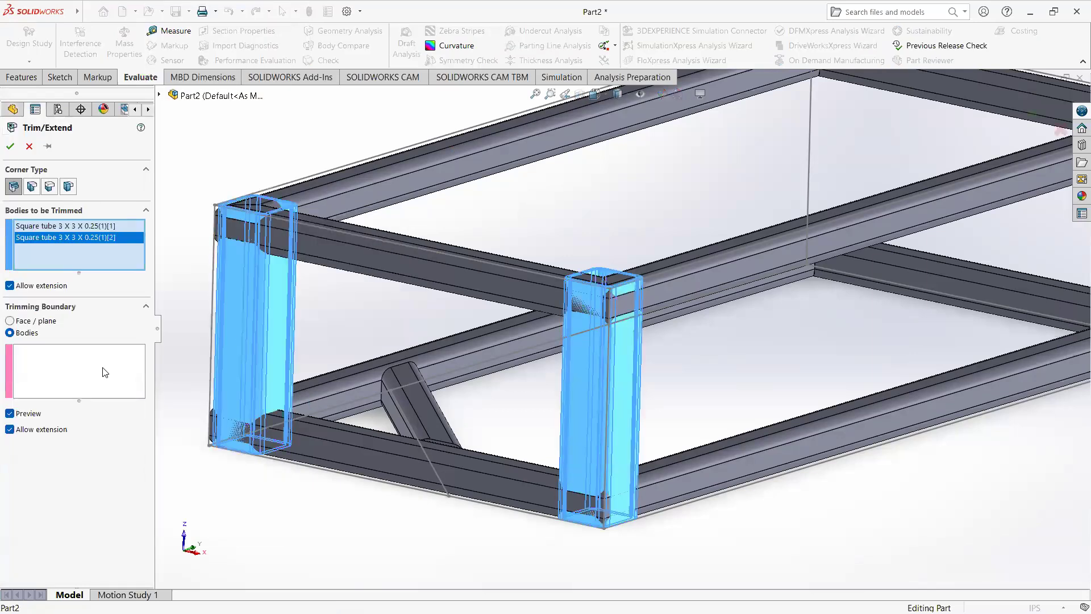
# Step: Try to trim both uprights using the six adjoining 2 x 2 x 0.25 upper and lower frame tubes as boundary bodies
pyautogui.click(95, 369)
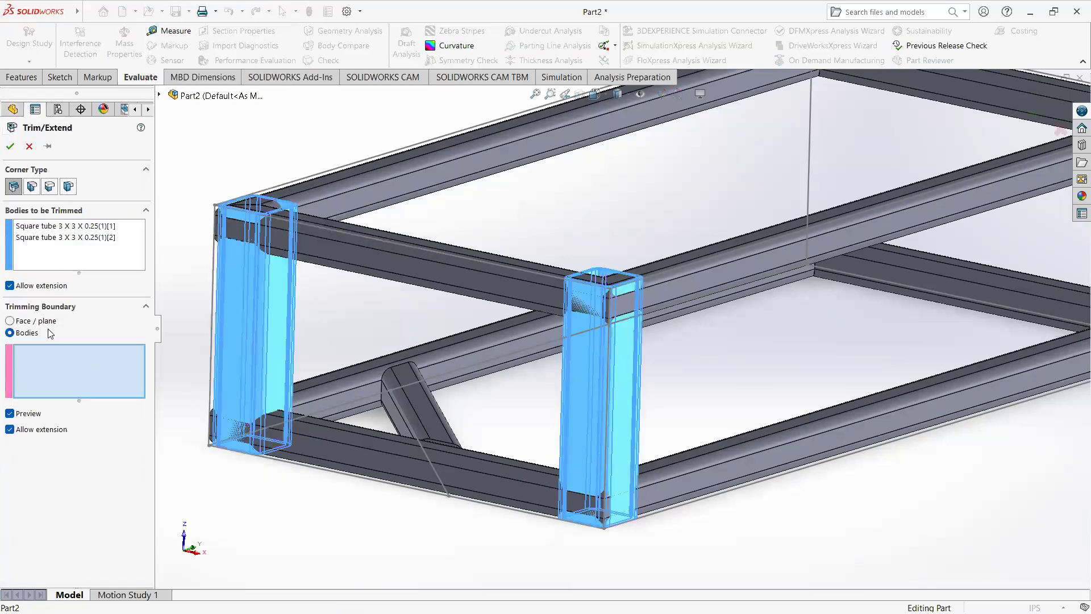
pyautogui.click(344, 448)
pyautogui.click(323, 389)
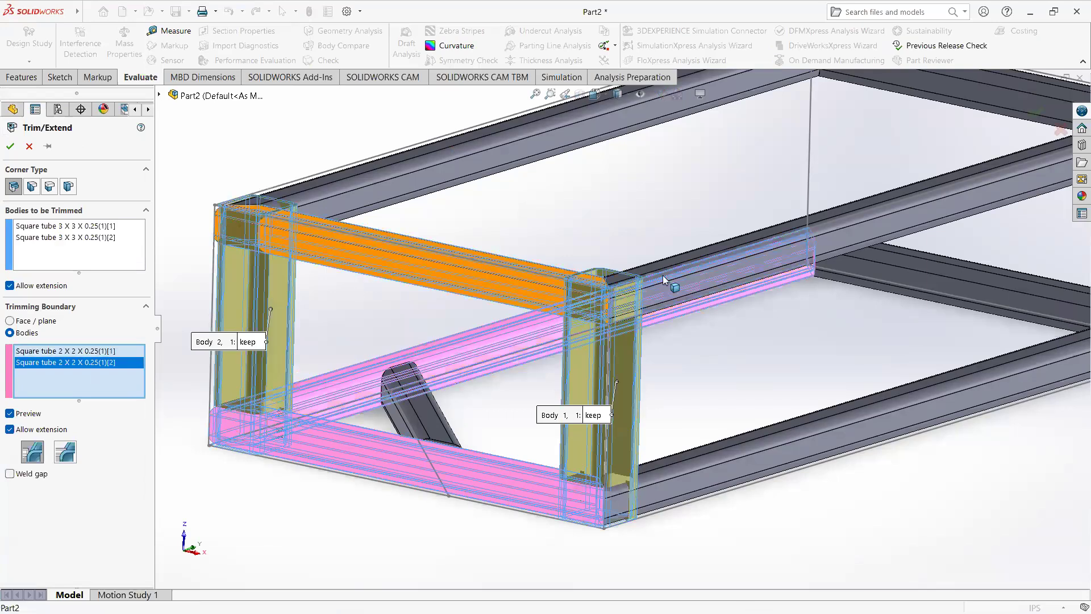
pyautogui.click(365, 270)
pyautogui.click(835, 243)
pyautogui.click(385, 197)
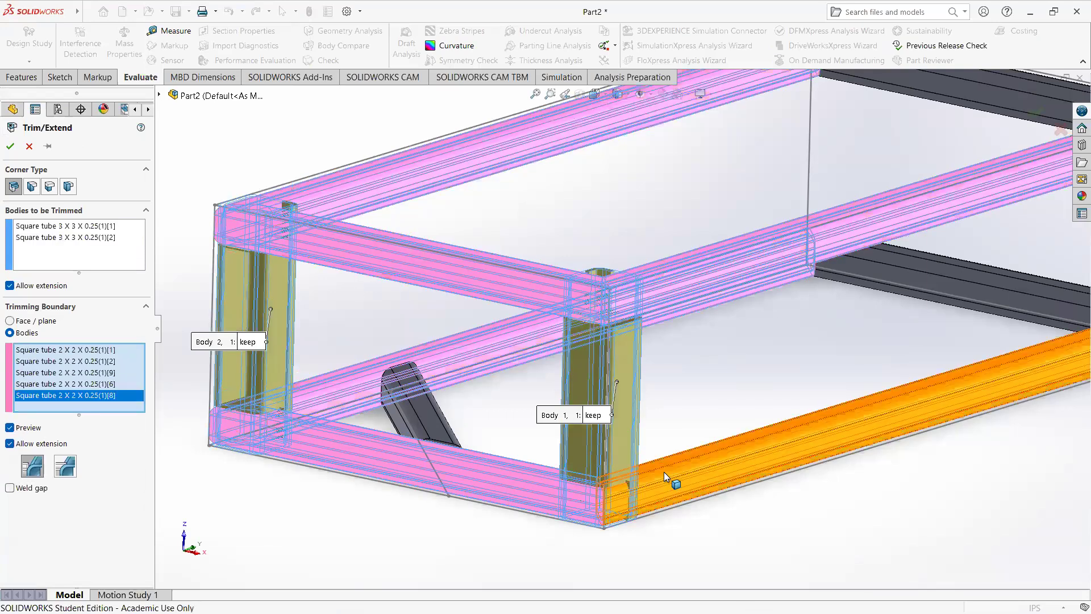
pyautogui.click(653, 480)
pyautogui.click(11, 146)
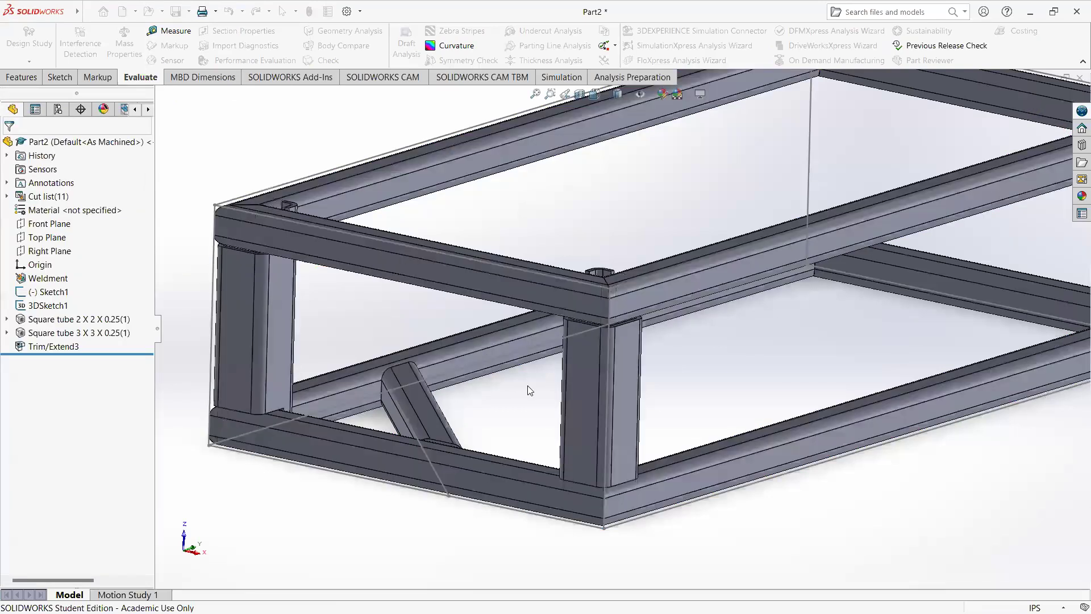
# Step: Edit the Trim/Extend3 feature and clear all bodies from its trimming boundary
pyautogui.moveTo(527, 385); pyautogui.dragTo(548, 375, button='middle')
pyautogui.scroll(5, 548, 375)
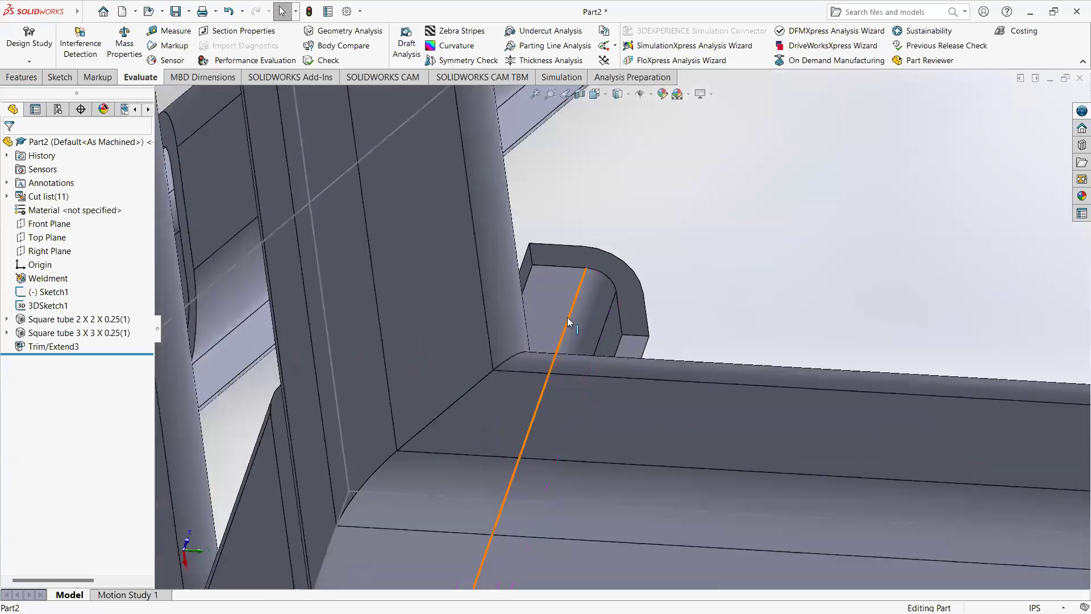
pyautogui.moveTo(560, 318); pyautogui.dragTo(642, 345, button='middle')
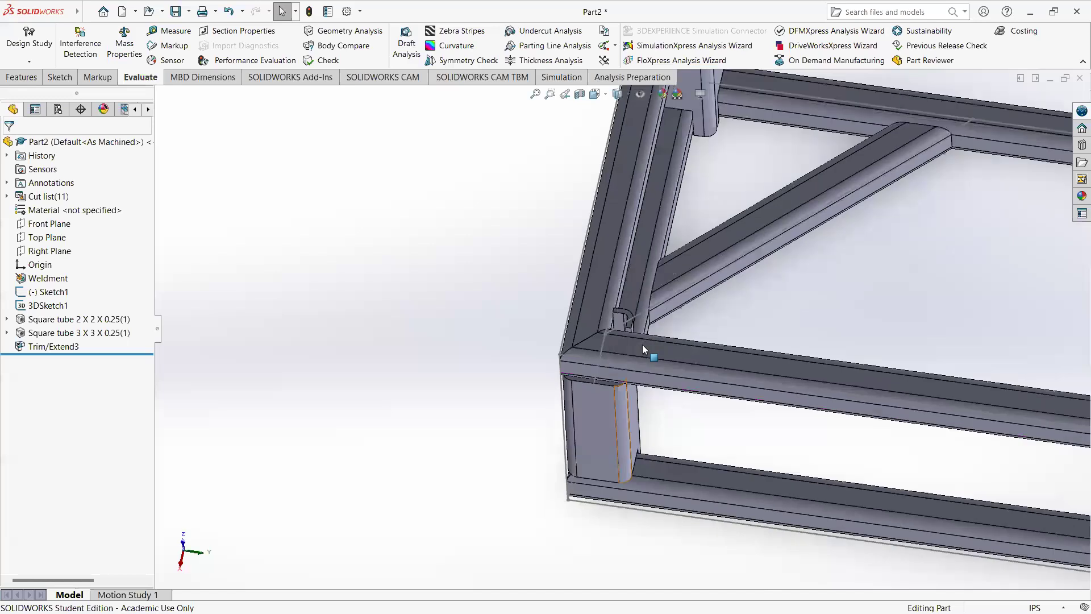
pyautogui.scroll(-7, 642, 344)
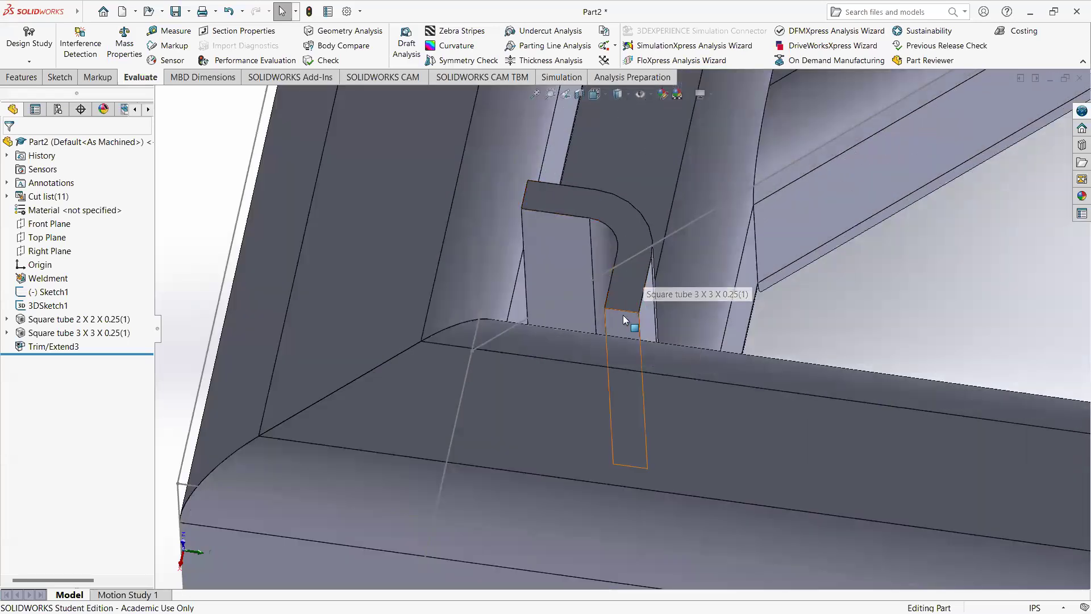
pyautogui.rightClick(55, 346)
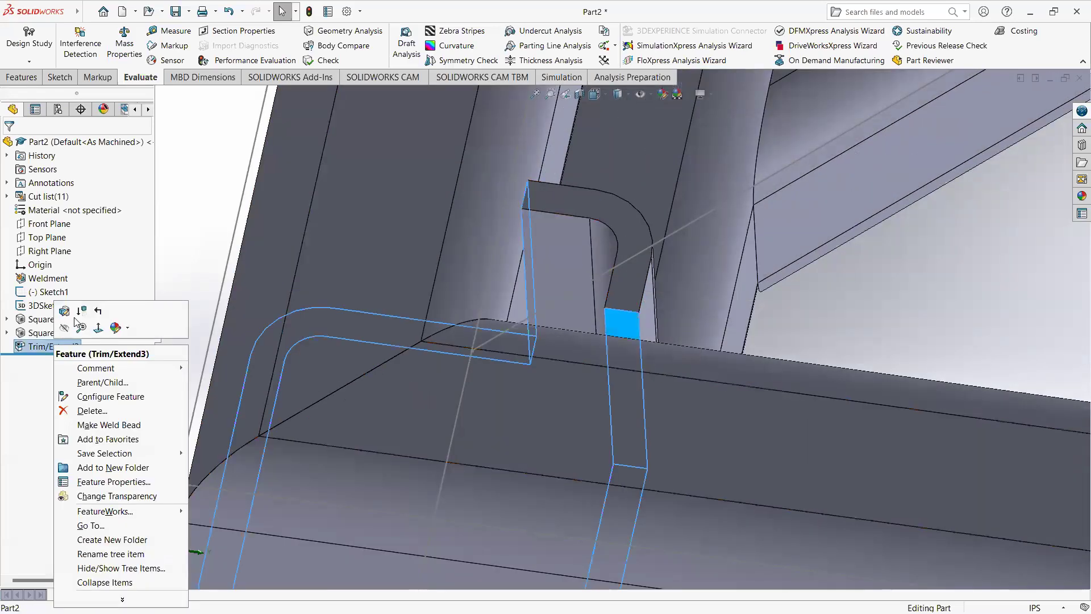
pyautogui.click(86, 381)
pyautogui.rightClick(73, 405)
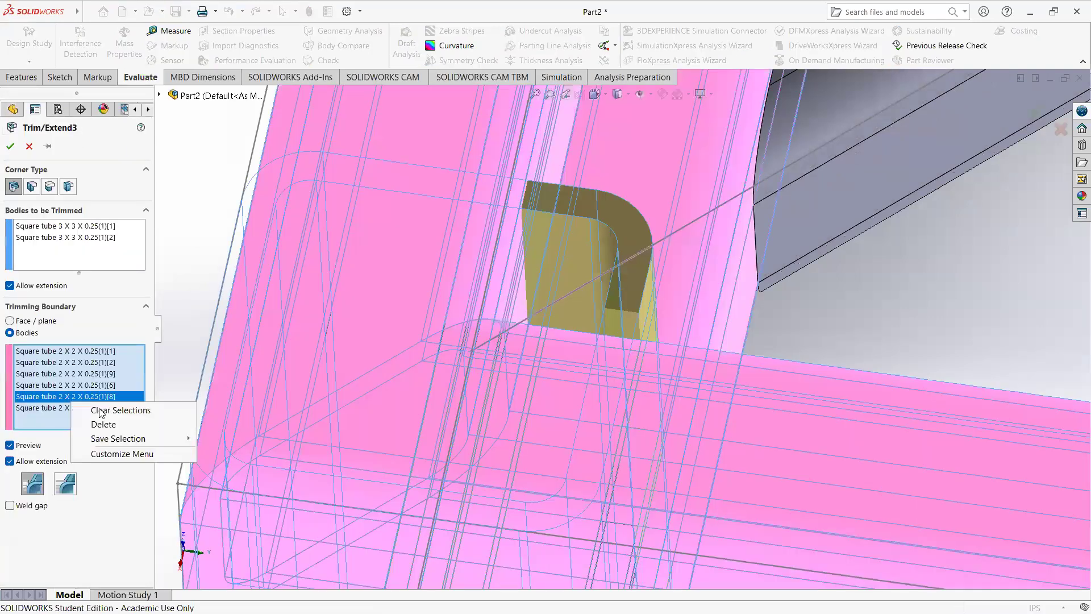
pyautogui.click(99, 410)
# Step: Set the trimming boundary to Face / plane, using the top faces of the three lower frame tubes adjoining the uprights
pyautogui.scroll(9, 543, 375)
pyautogui.moveTo(649, 449)
pyautogui.mouseDown(button='middle')
pyautogui.moveTo(650, 436)
pyautogui.moveTo(645, 452)
pyautogui.mouseUp(button='middle')
pyautogui.click(646, 451)
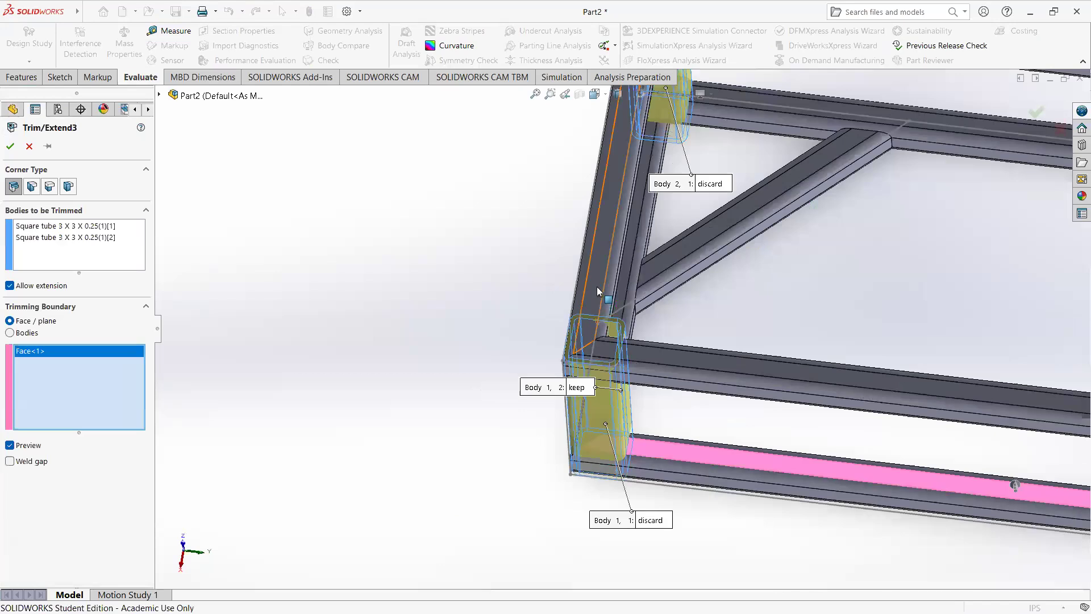
pyautogui.click(619, 292)
pyautogui.scroll(3, 625, 290)
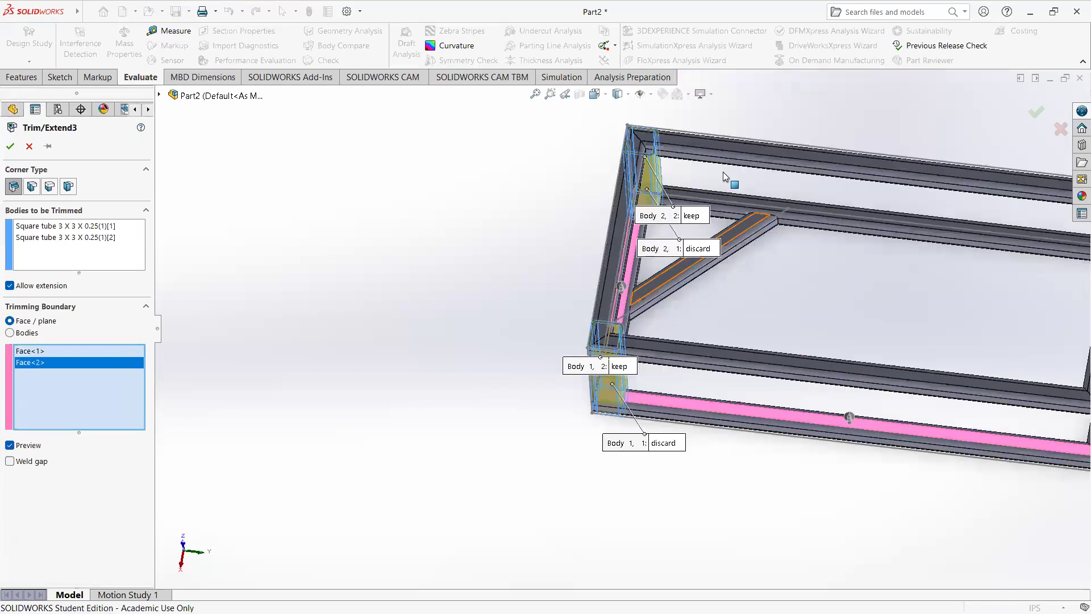
pyautogui.scroll(-4, 591, 291)
pyautogui.click(581, 295)
# Step: Add the undersides of the three upper frame tubes adjoining the uprights as trimming faces and accept the trim
pyautogui.moveTo(638, 365); pyautogui.dragTo(638, 463, button='middle')
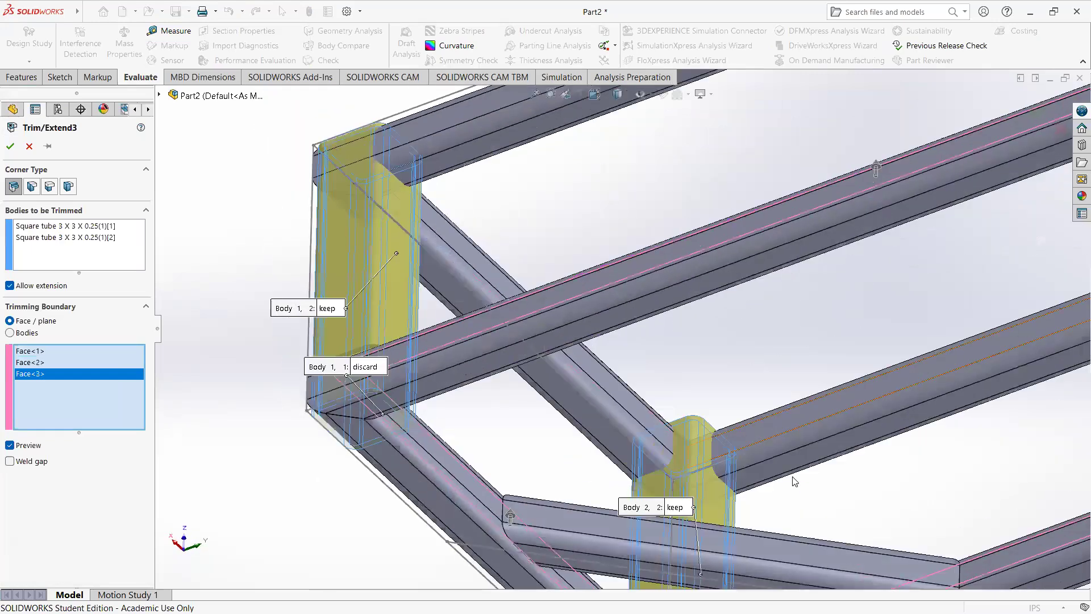
pyautogui.click(637, 467)
pyautogui.click(631, 458)
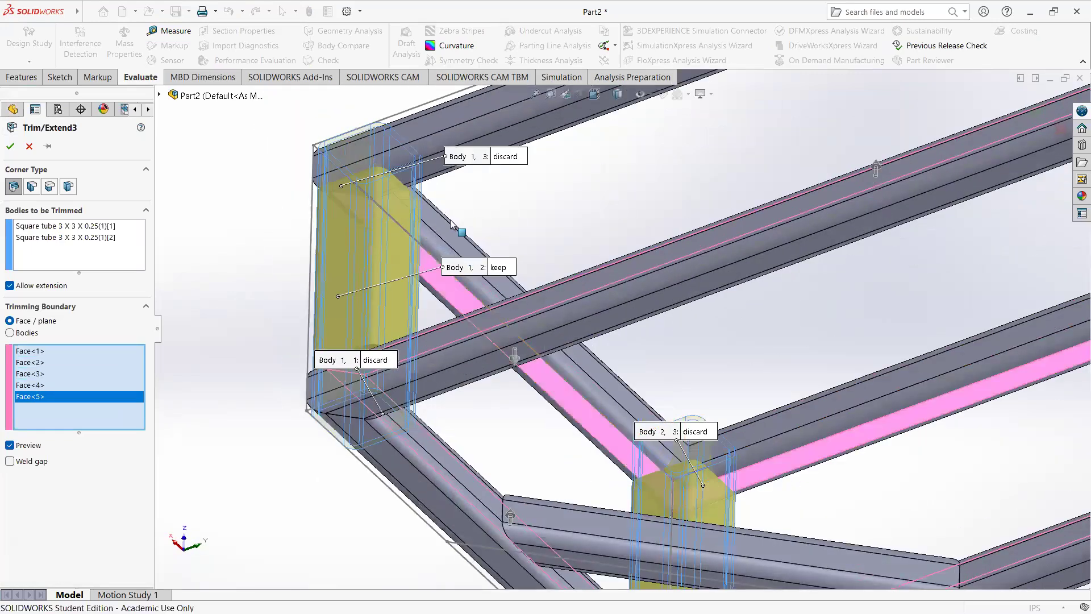
pyautogui.click(608, 297)
pyautogui.scroll(4, 660, 286)
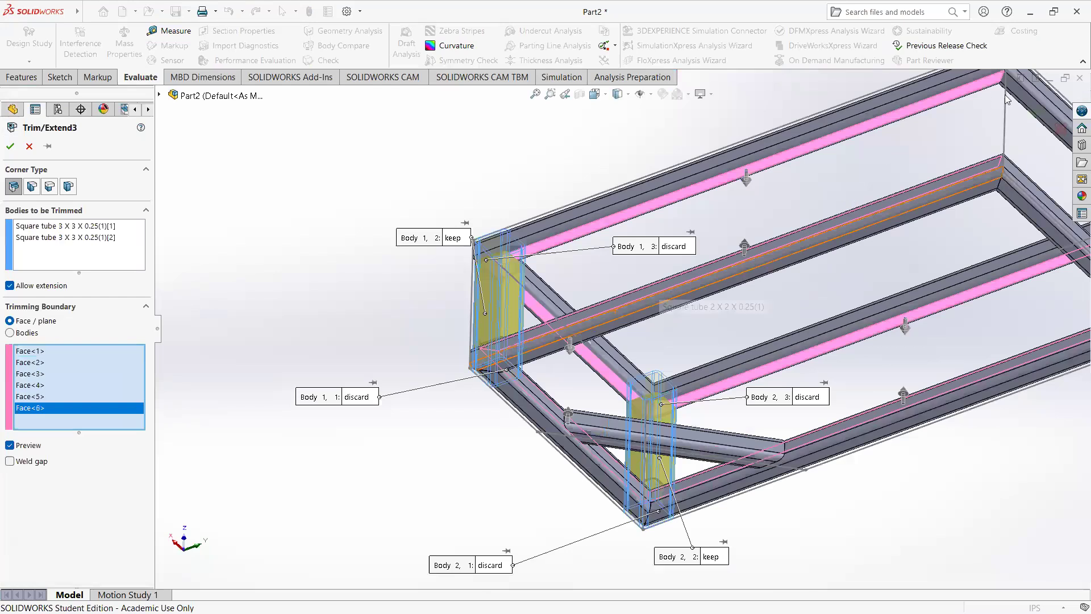
pyautogui.moveTo(767, 232); pyautogui.dragTo(868, 378, button='middle')
pyautogui.scroll(1, 867, 378)
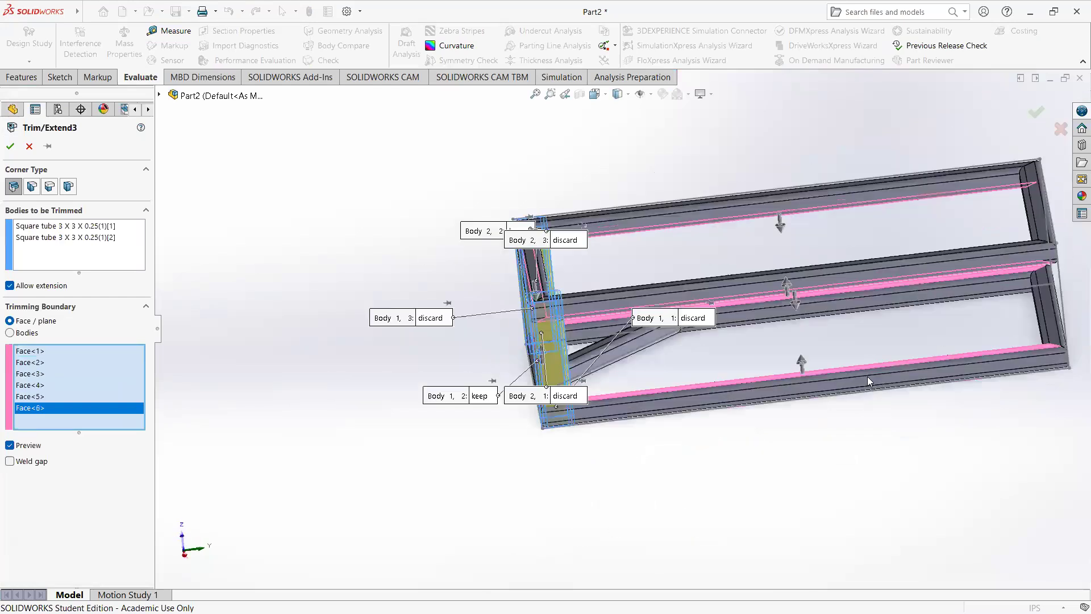
pyautogui.click(1036, 112)
# Step: Examine both ends of the trimmed uprights where they meet the upper and lower frame tubes
pyautogui.moveTo(611, 340); pyautogui.dragTo(566, 281, button='middle')
pyautogui.scroll(-5, 543, 398)
pyautogui.scroll(5, 561, 283)
pyautogui.moveTo(545, 370); pyautogui.dragTo(533, 238, button='middle')
pyautogui.scroll(-6, 539, 357)
pyautogui.moveTo(543, 276); pyautogui.dragTo(709, 419, button='middle')
pyautogui.scroll(9, 576, 355)
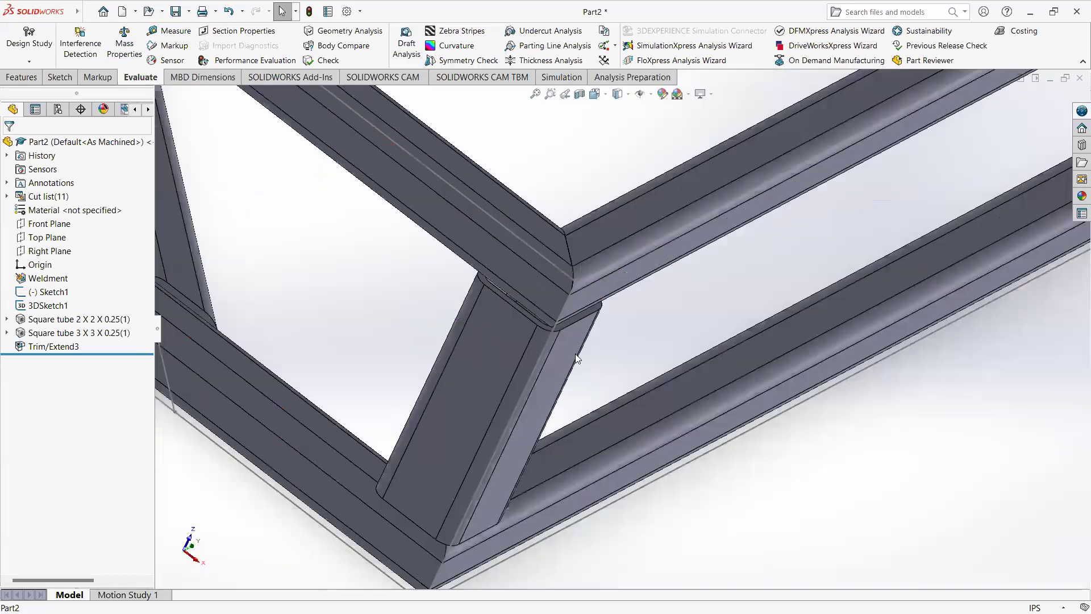
pyautogui.moveTo(568, 327); pyautogui.dragTo(630, 153, button='middle')
pyautogui.scroll(-2, 638, 387)
pyautogui.moveTo(578, 354); pyautogui.dragTo(611, 463, button='middle')
pyautogui.scroll(2, 589, 397)
pyautogui.scroll(2, 589, 401)
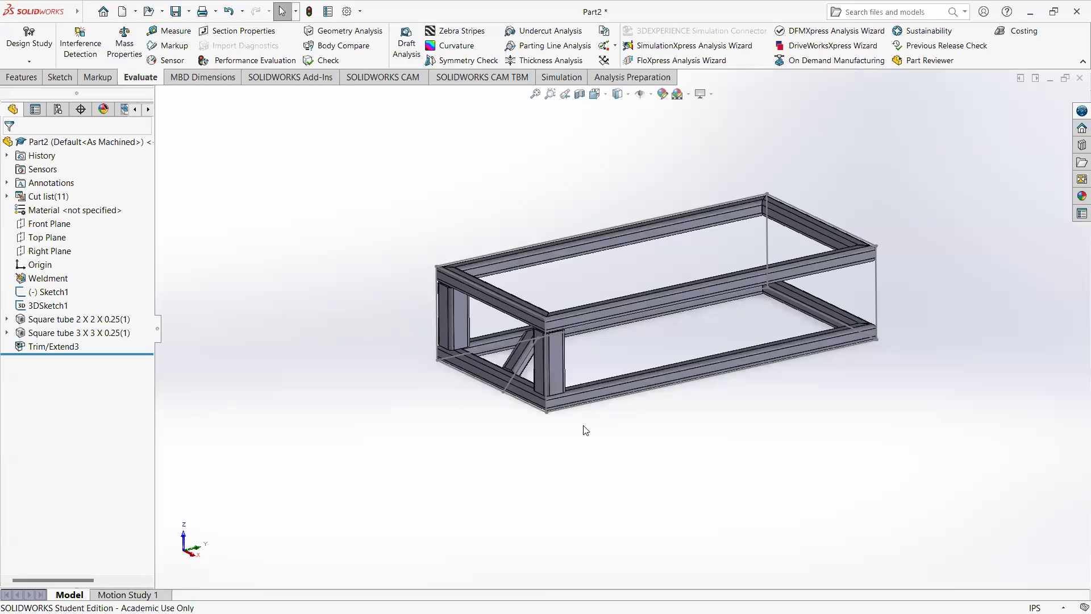
# Step: Save the part under the file name Weldment
pyautogui.hotkey('ctrl', 's')
pyautogui.write('Weldment')
pyautogui.press('Return')
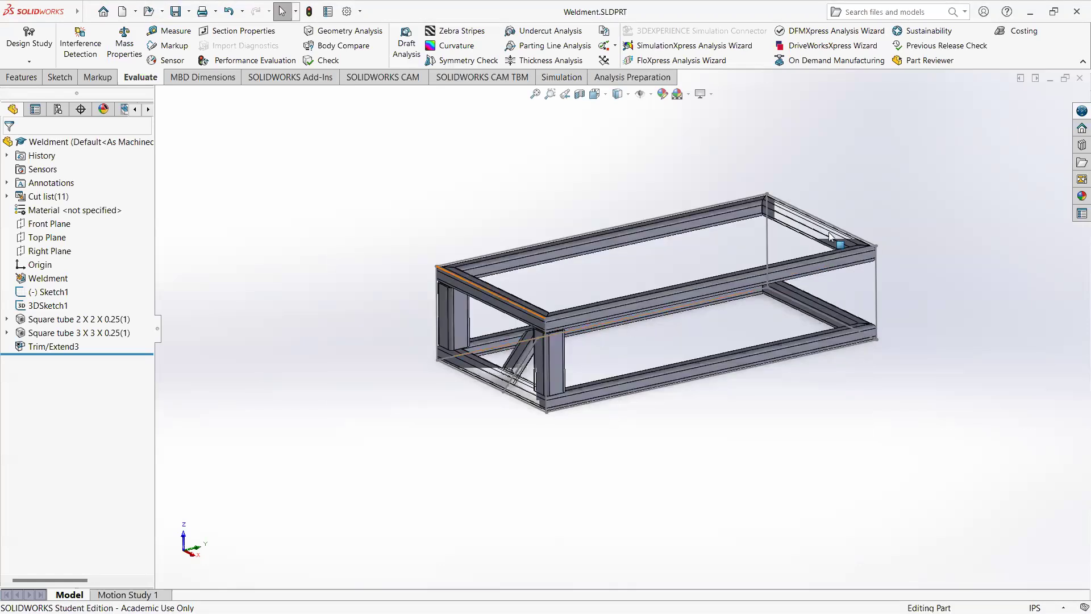
# Step: Start a new exploded view for the Default<As Machined> configuration
pyautogui.moveTo(527, 396); pyautogui.dragTo(598, 292, button='middle')
pyautogui.scroll(-3, 597, 292)
pyautogui.moveTo(568, 367); pyautogui.dragTo(608, 326, button='middle')
pyautogui.scroll(-1, 556, 372)
pyautogui.scroll(2, 566, 361)
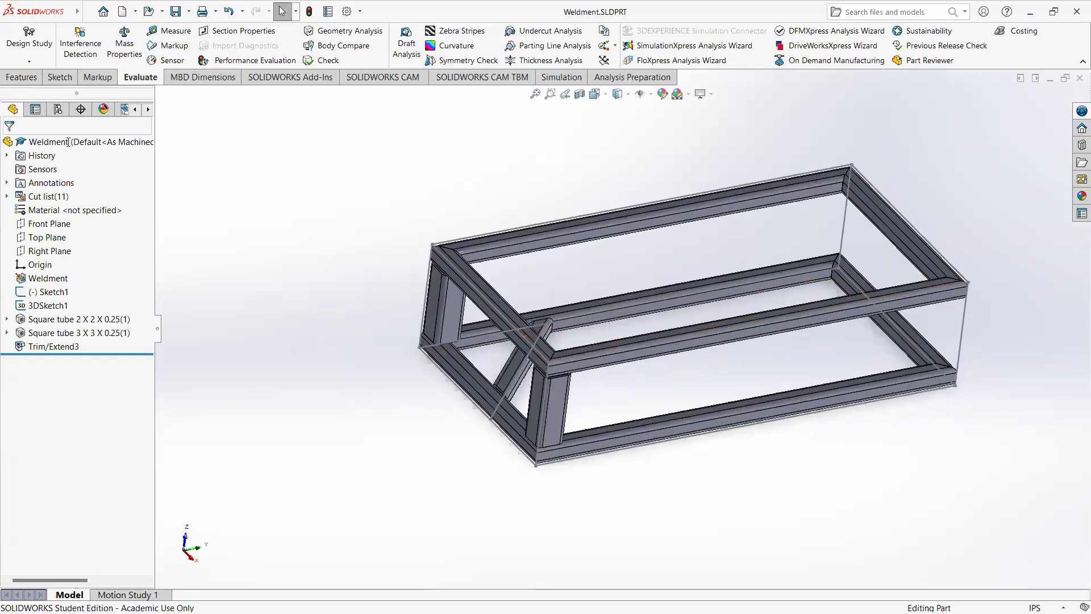
pyautogui.click(67, 116)
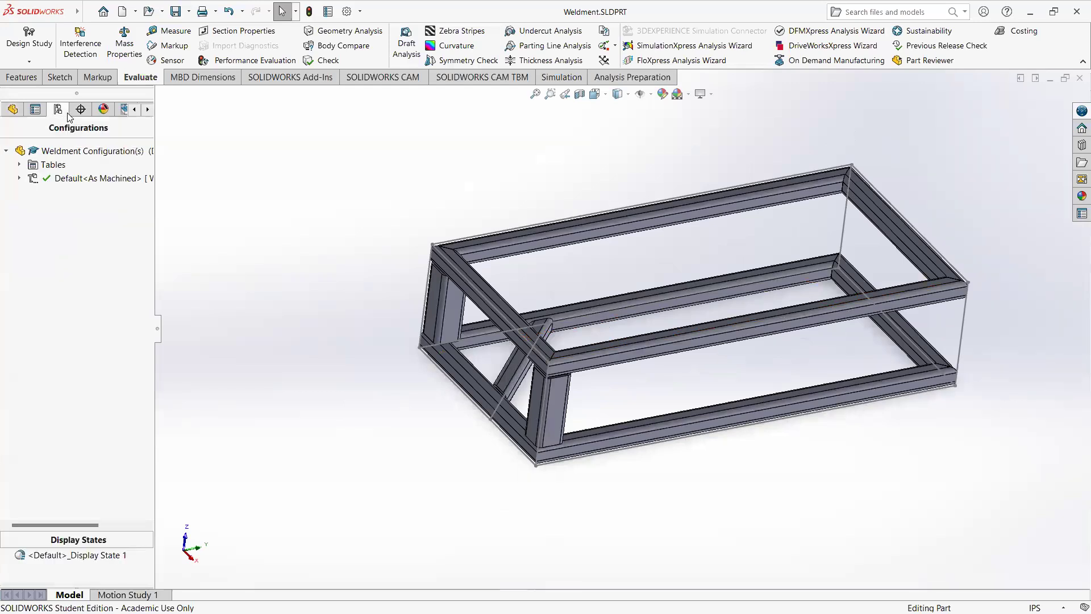
pyautogui.rightClick(86, 182)
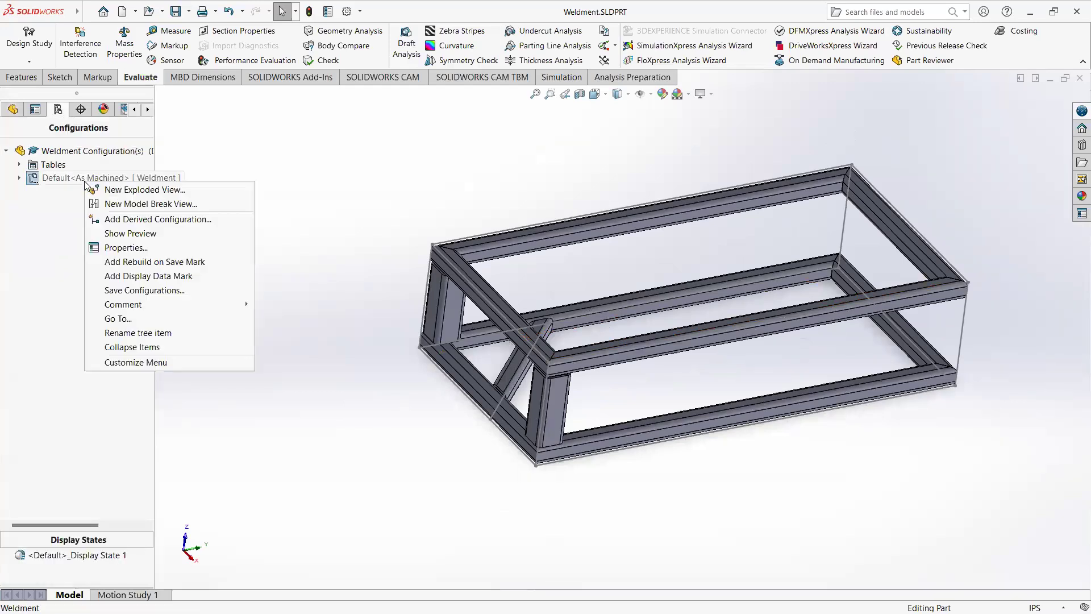
pyautogui.click(143, 190)
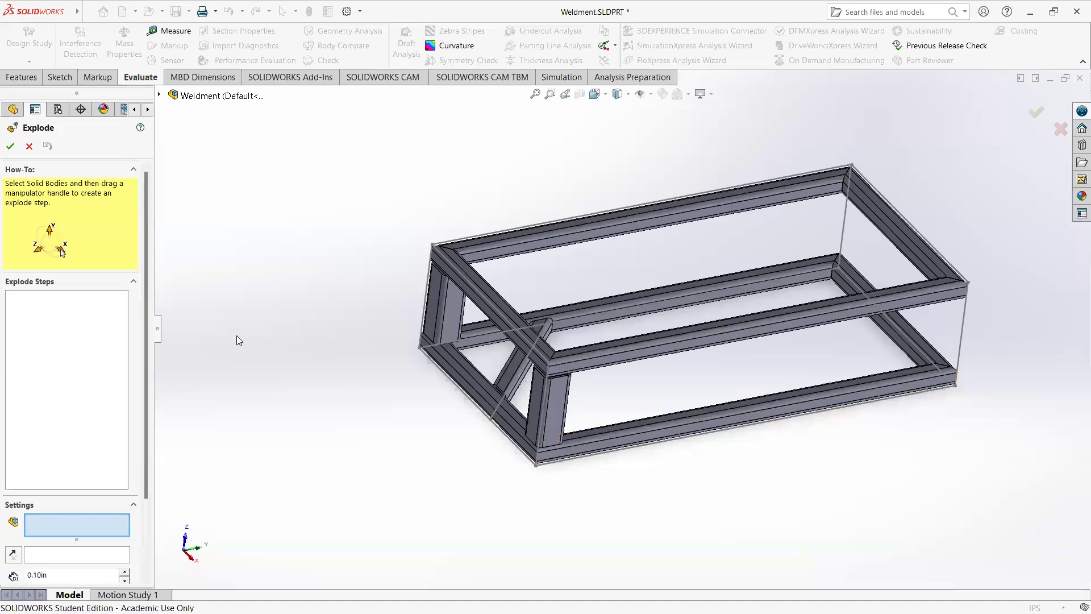
# Step: Explode the four tubes of the upper rectangle about 10.68 in upward along Z and accept the exploded view
pyautogui.click(488, 295)
pyautogui.click(495, 252)
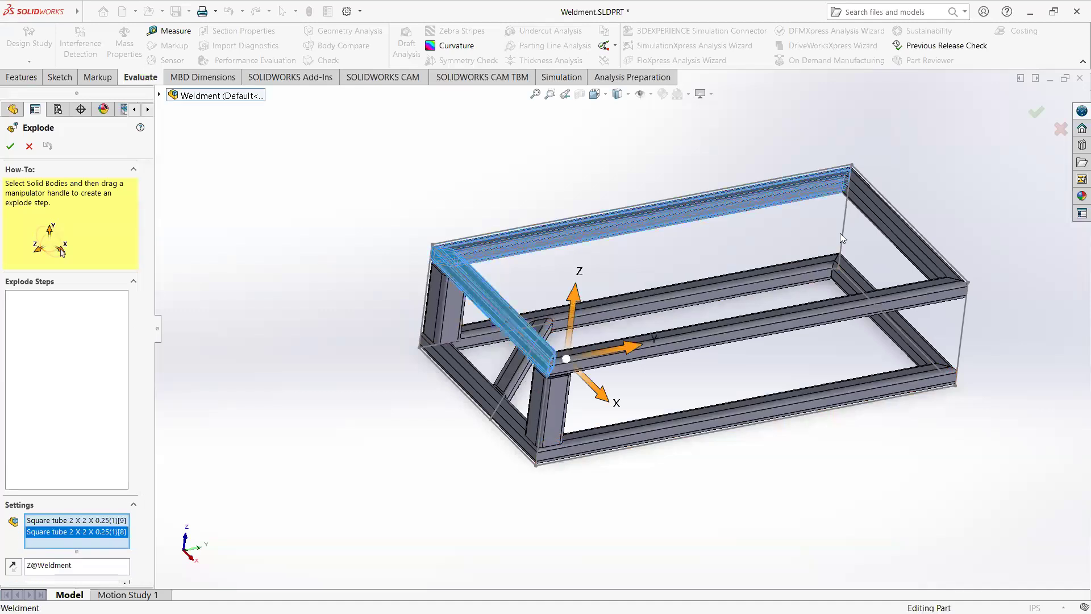
pyautogui.click(900, 233)
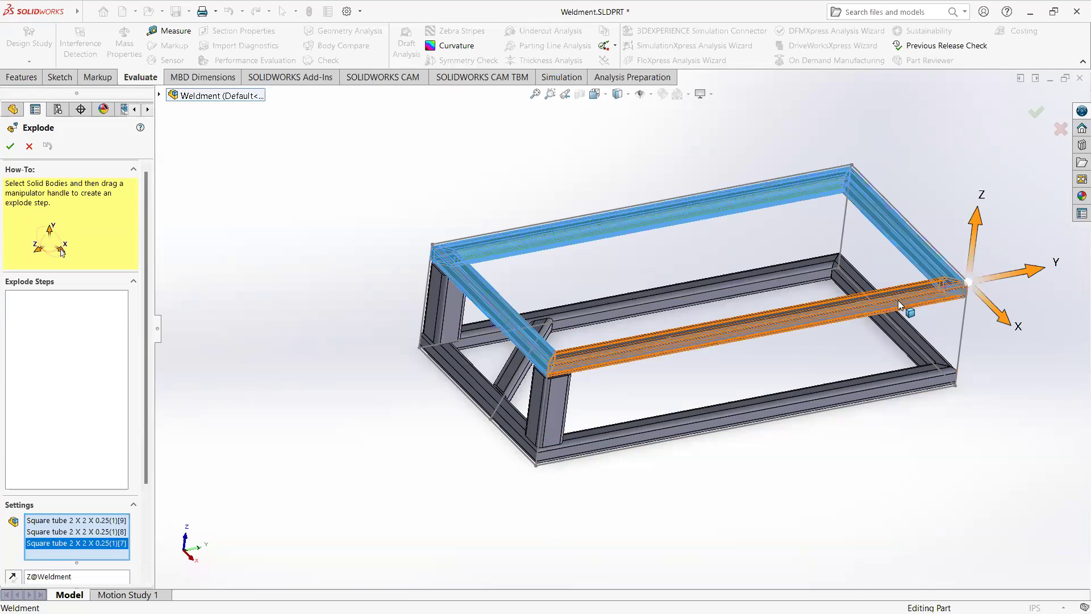
pyautogui.click(905, 307)
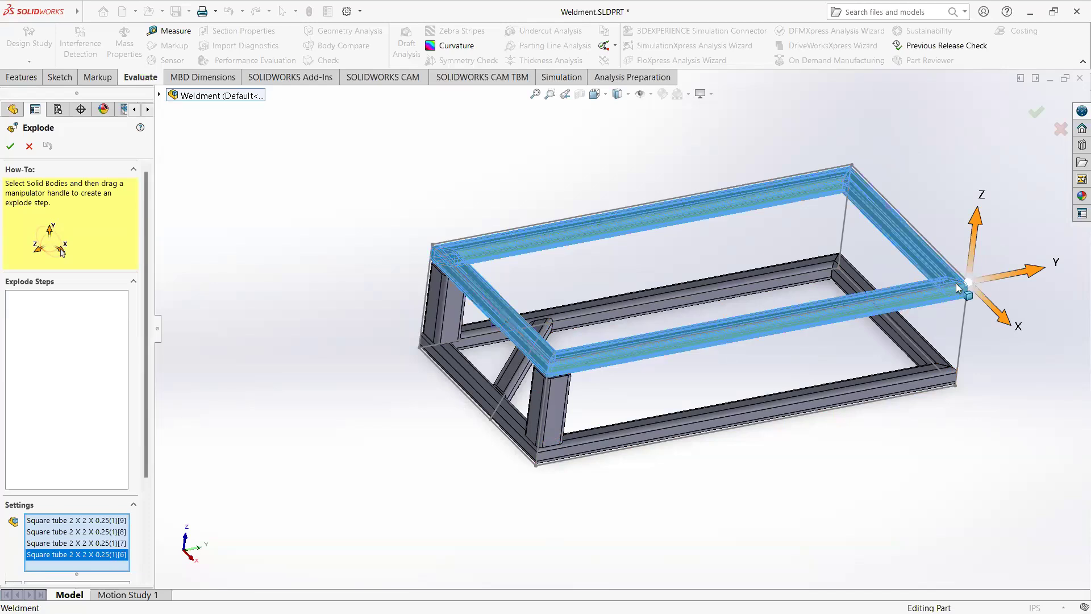
pyautogui.moveTo(977, 227); pyautogui.dragTo(991, 134)
pyautogui.click(985, 333)
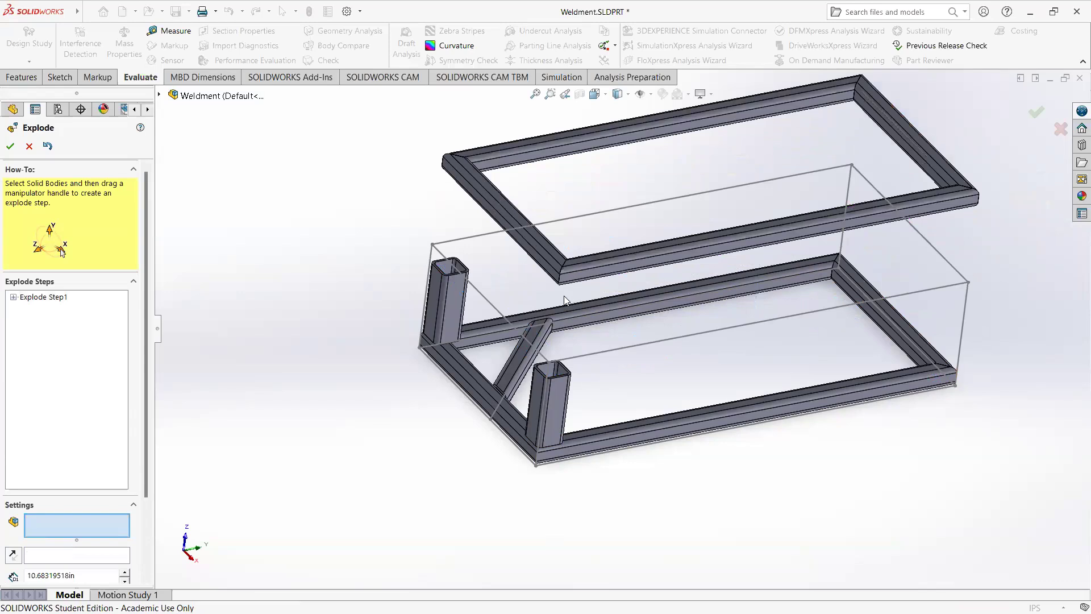
pyautogui.click(1037, 112)
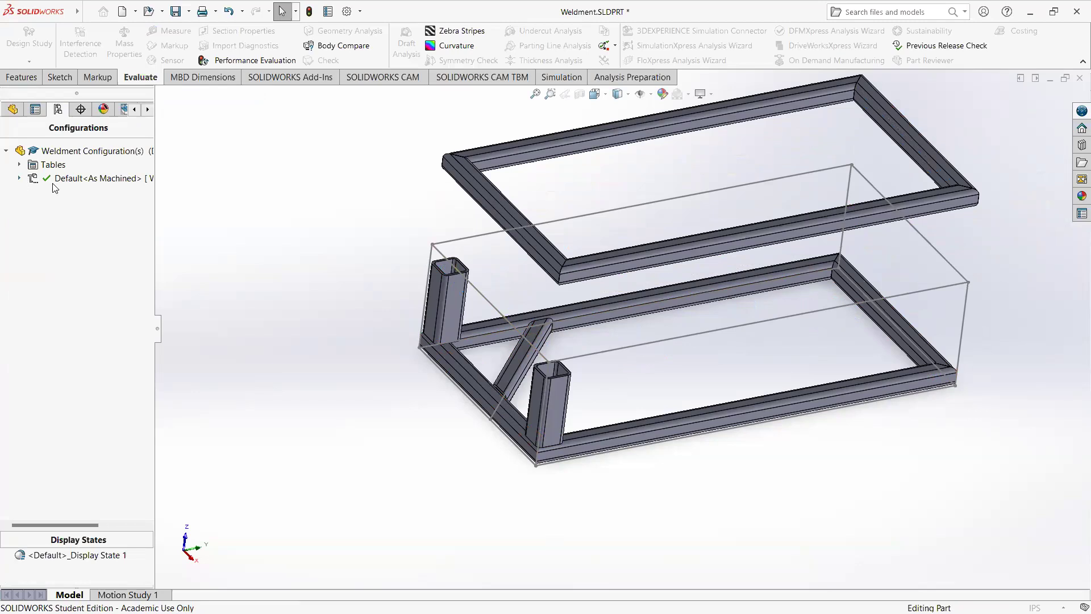
# Step: Collapse Exploded View1 under the Default<As Machined> configuration
pyautogui.click(19, 178)
pyautogui.rightClick(90, 180)
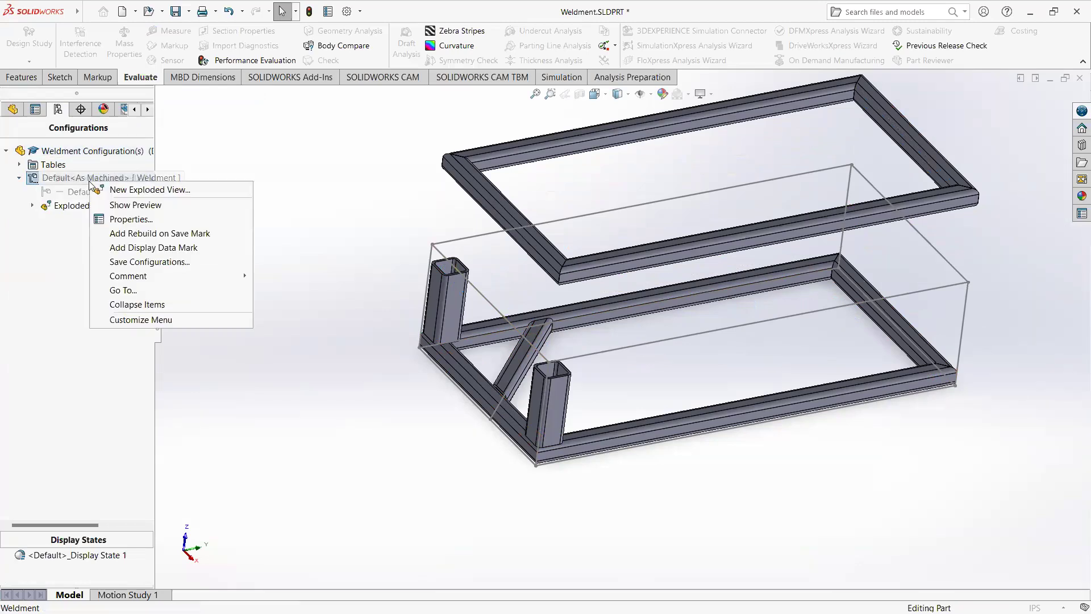
pyautogui.rightClick(67, 206)
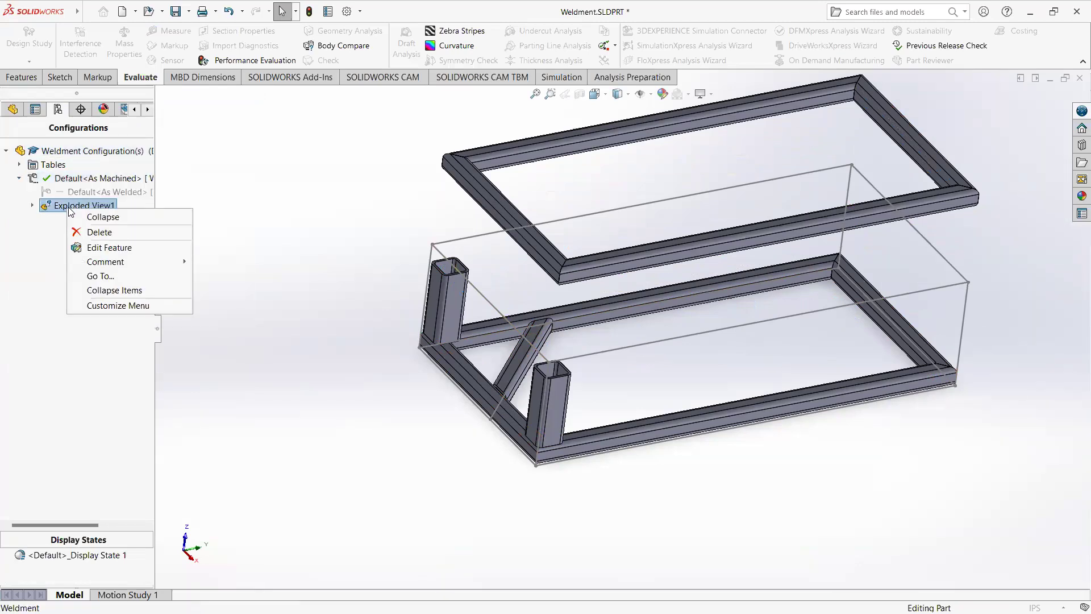
pyautogui.click(100, 218)
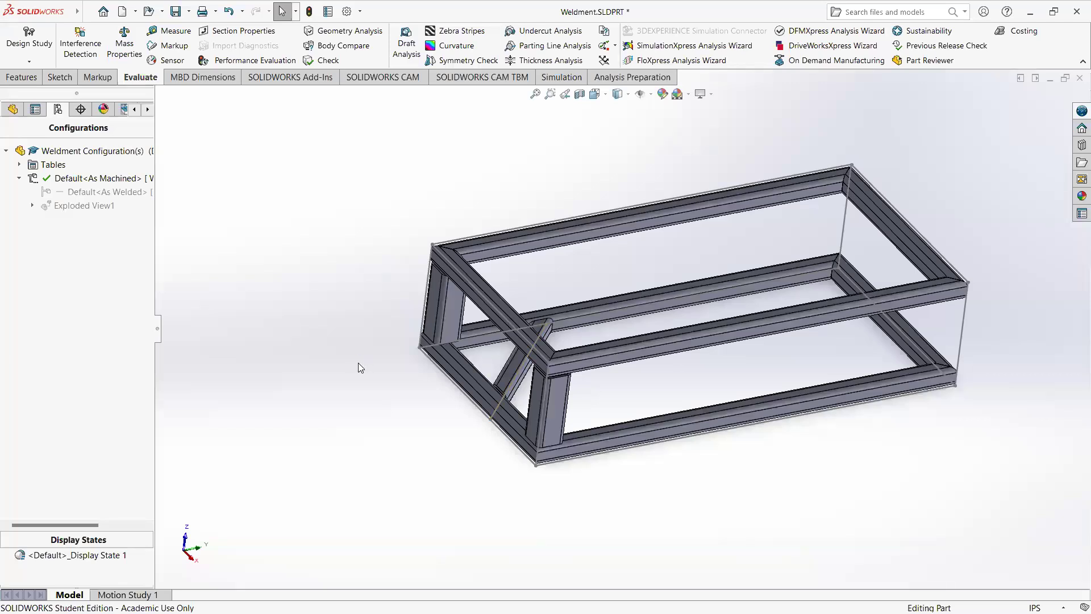
# Step: Save the part and create a drawing from it on an A (ANSI) Landscape sheet
pyautogui.hotkey('ctrl', 's')
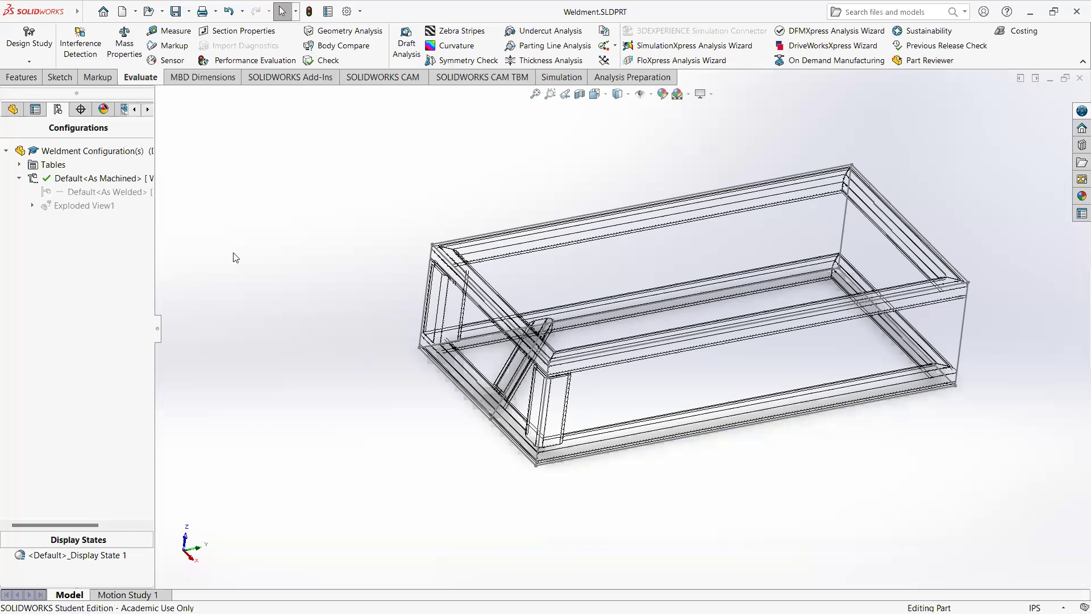
pyautogui.click(136, 12)
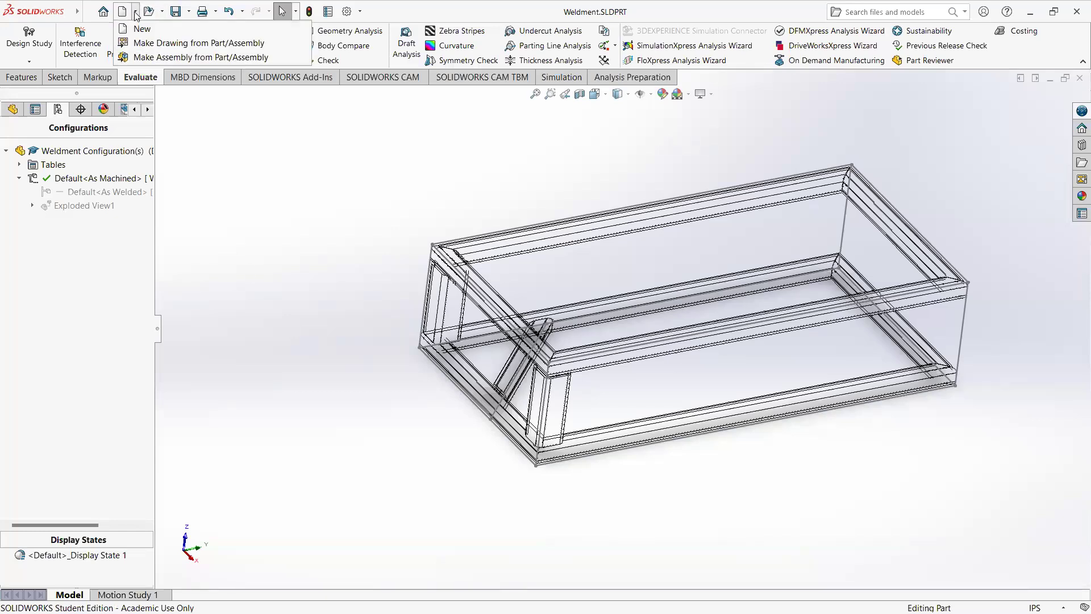
pyautogui.click(138, 44)
pyautogui.click(469, 450)
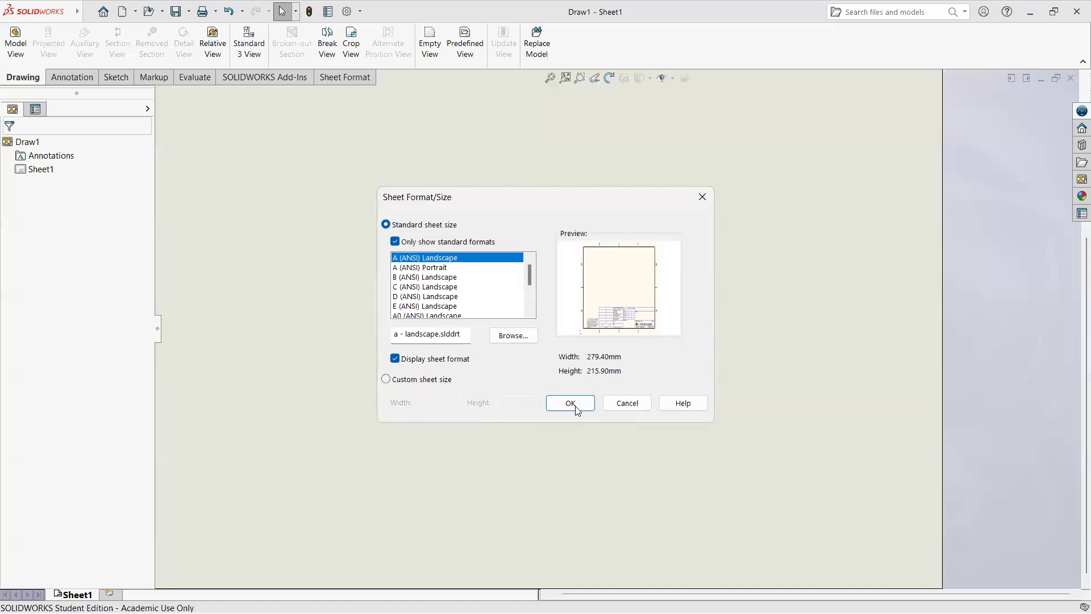
pyautogui.click(573, 404)
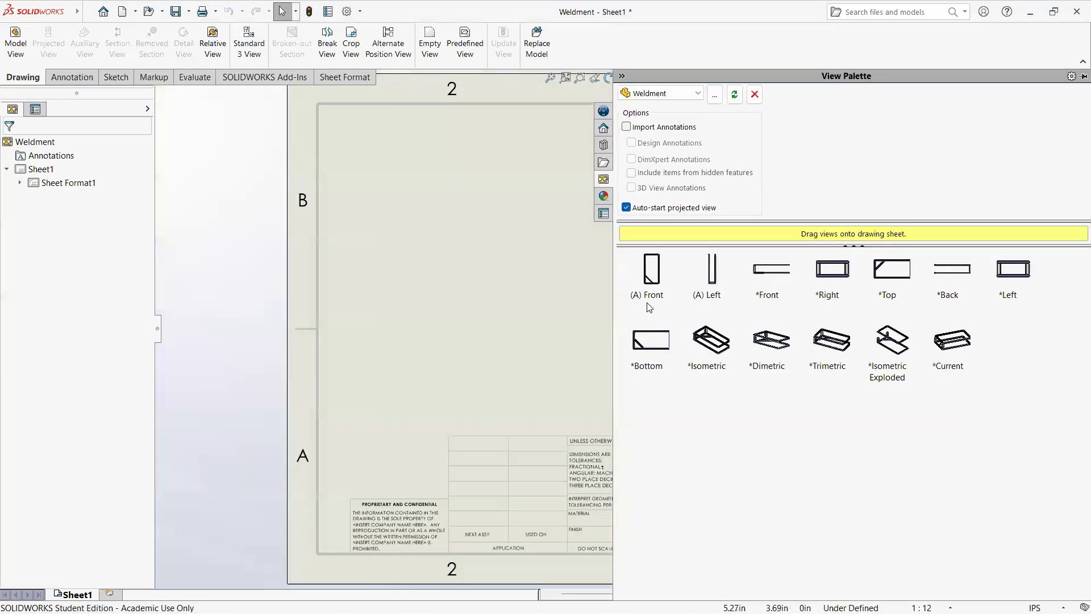
# Step: Place an isometric view of the Weldment part on the sheet and shift it toward the sheet's left edge
pyautogui.click(720, 345)
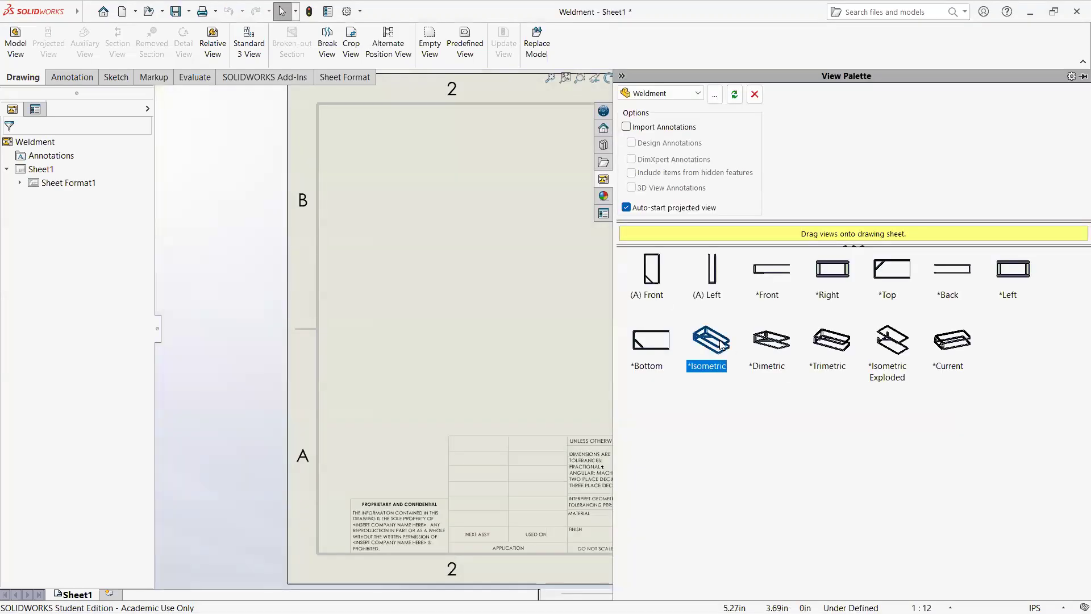
pyautogui.moveTo(724, 344)
pyautogui.mouseDown()
pyautogui.moveTo(565, 306)
pyautogui.moveTo(571, 315)
pyautogui.mouseUp()
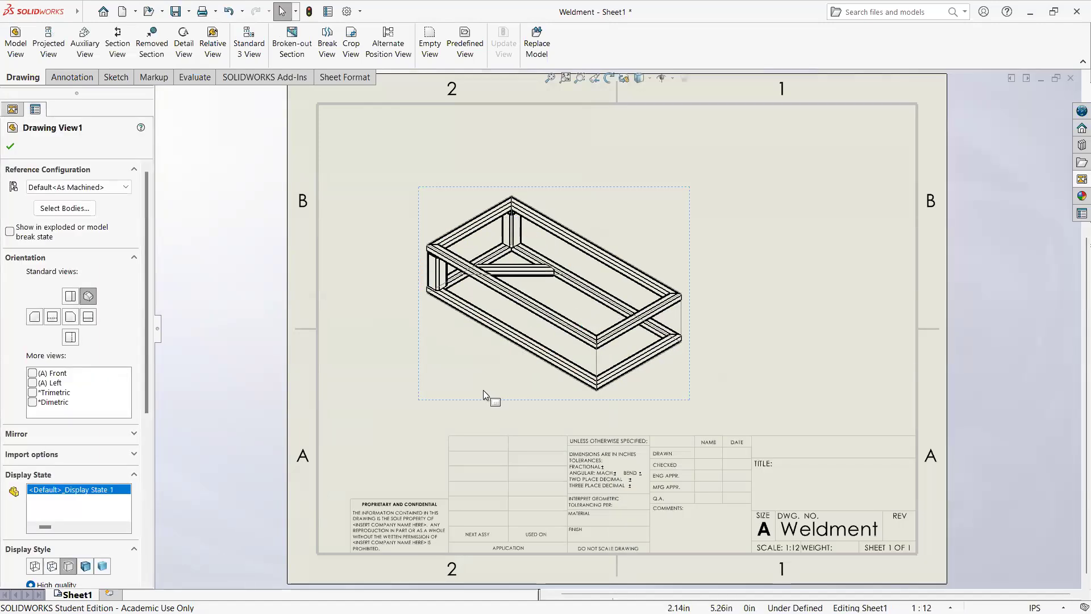
pyautogui.scroll(-5, 594, 336)
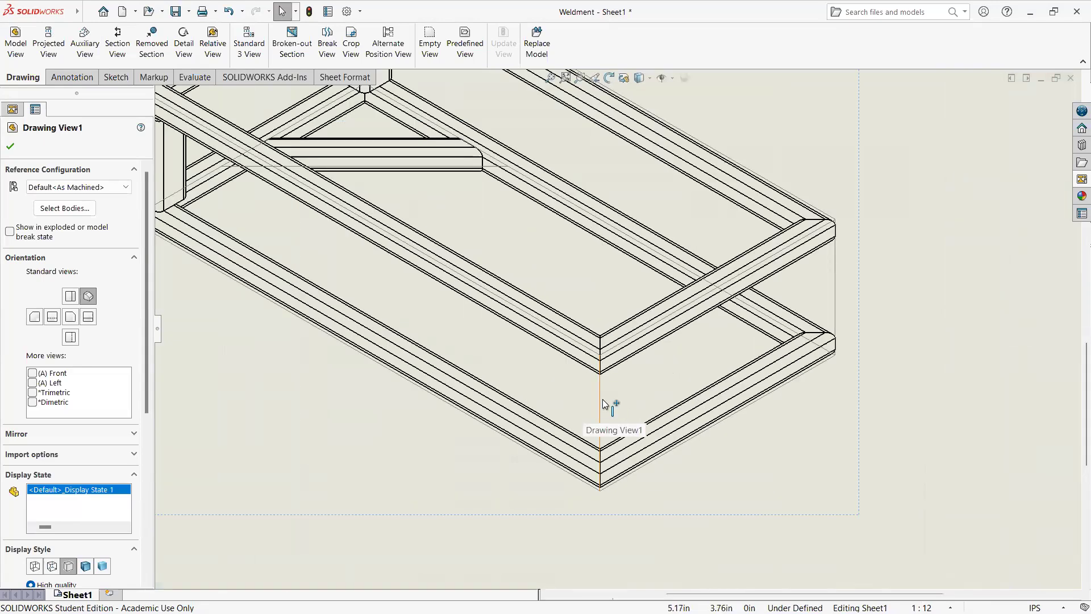
pyautogui.scroll(5, 602, 399)
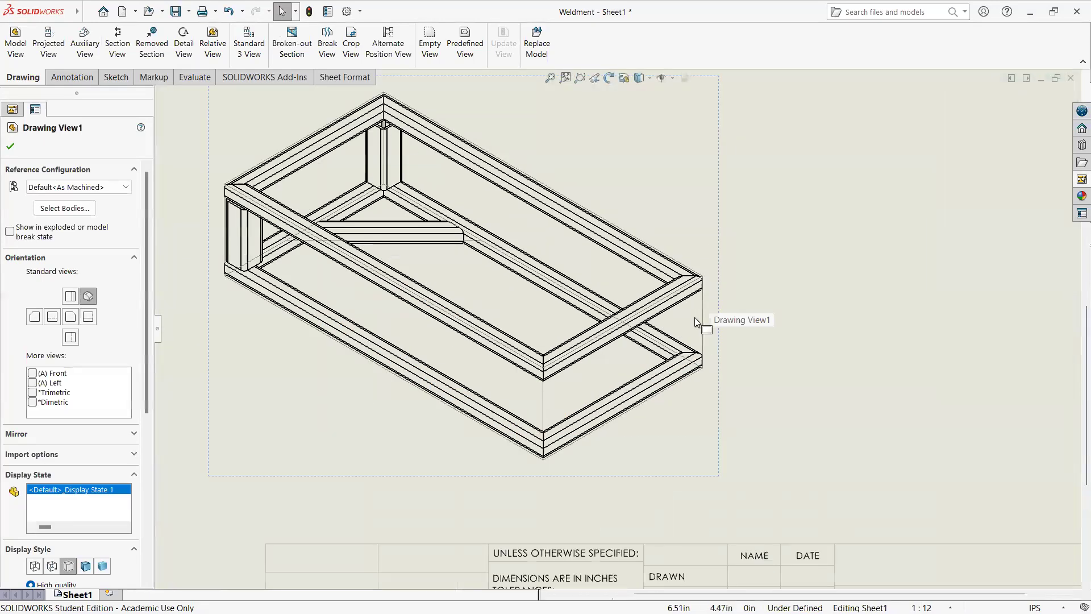
pyautogui.scroll(3, 517, 327)
pyautogui.scroll(-5, 517, 324)
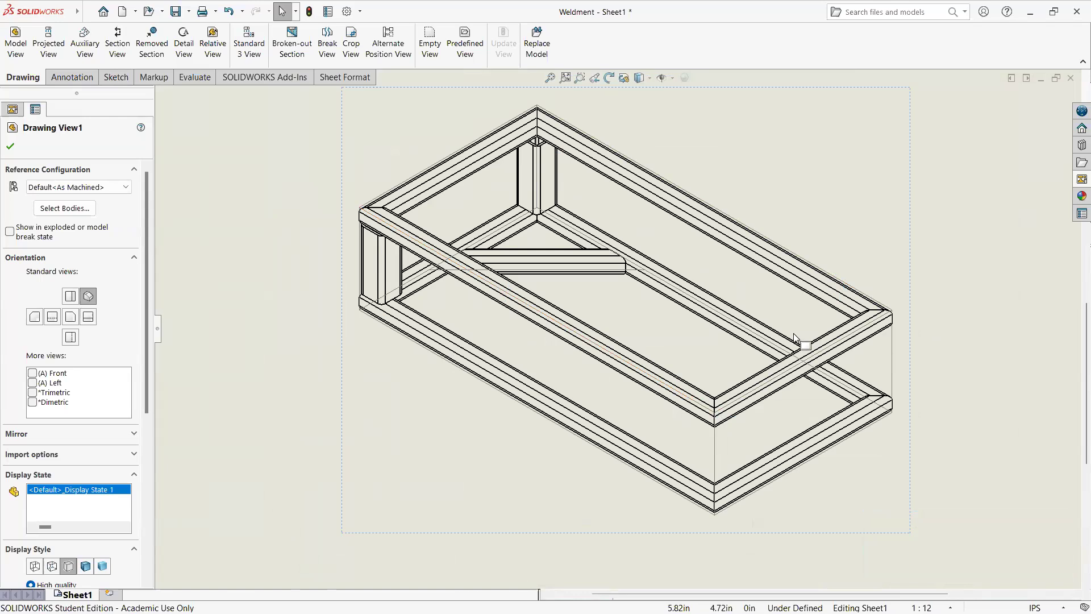
pyautogui.scroll(8, 654, 245)
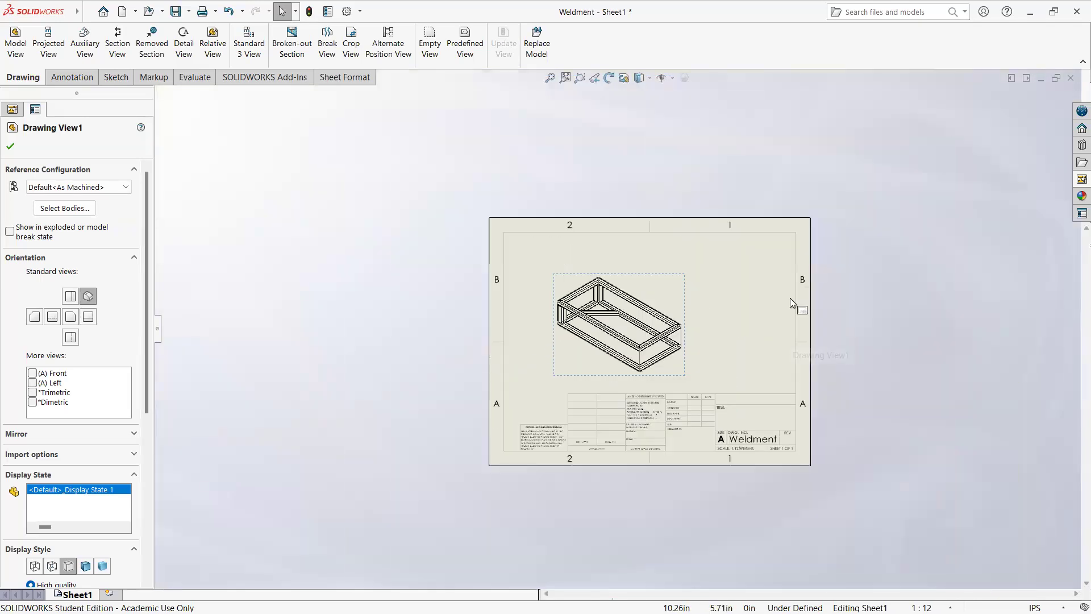
pyautogui.scroll(-3, 792, 297)
pyautogui.moveTo(402, 445); pyautogui.dragTo(349, 455)
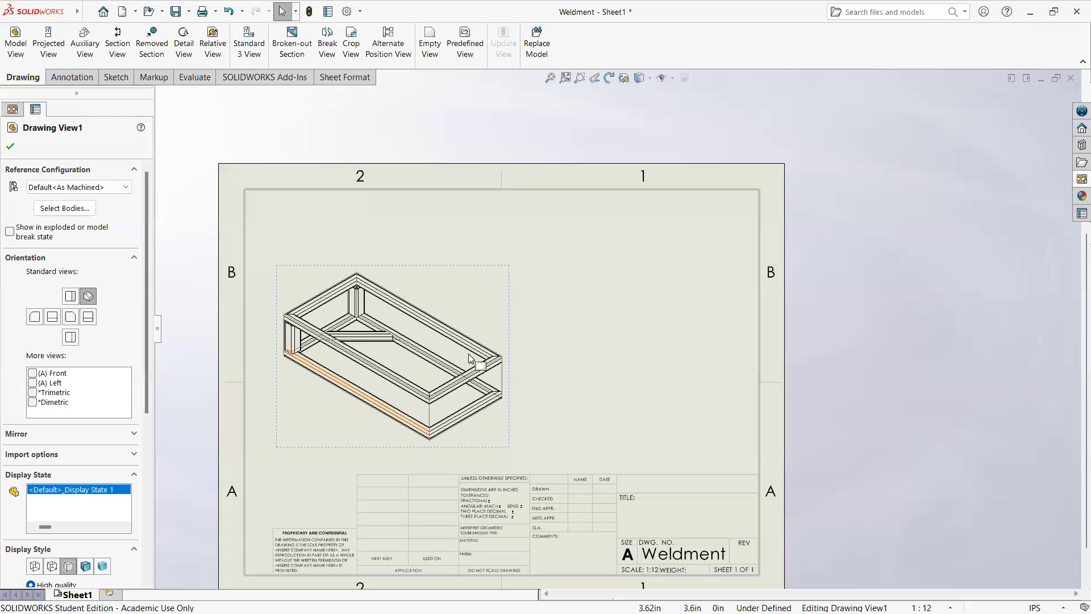
pyautogui.click(639, 294)
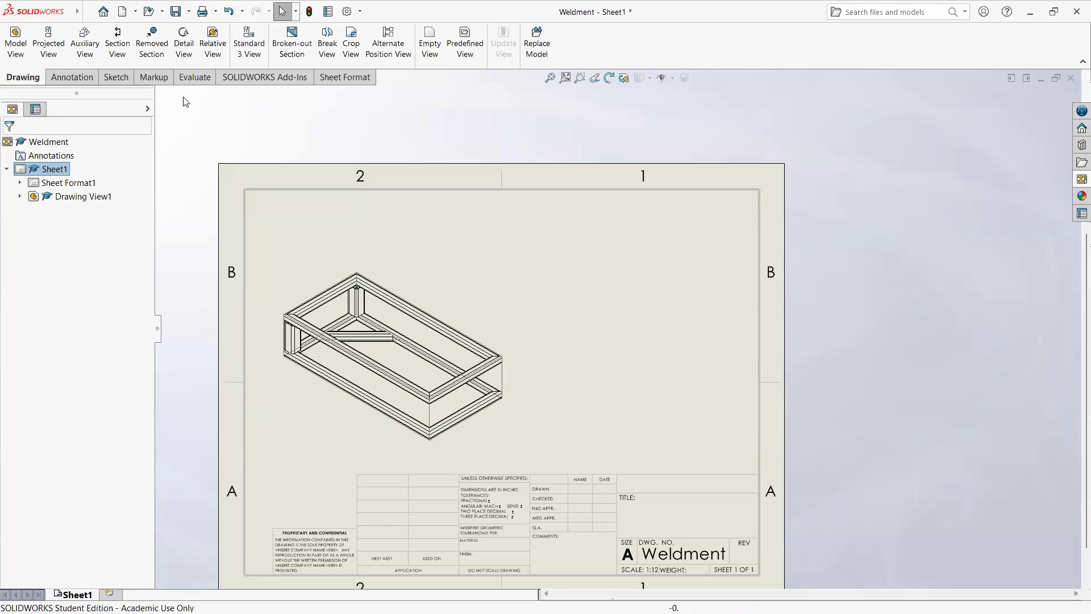
# Step: Insert an indented bom-standard bill of materials with detailed cut list for the isometric view at the sheet's upper-right corner
pyautogui.click(81, 16)
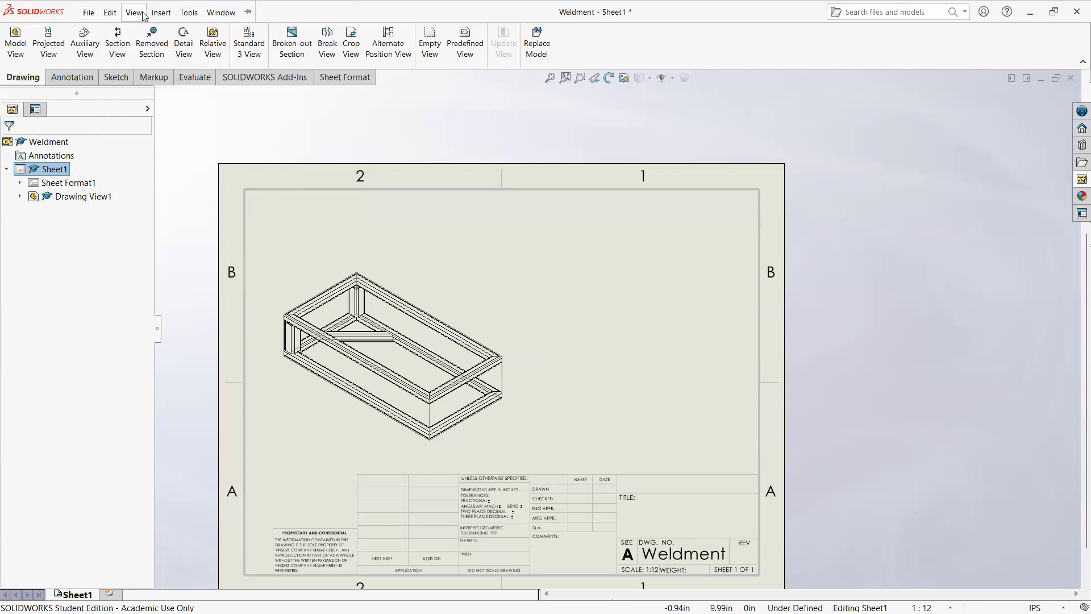
pyautogui.moveTo(162, 14)
pyautogui.moveTo(271, 84)
pyautogui.click(329, 110)
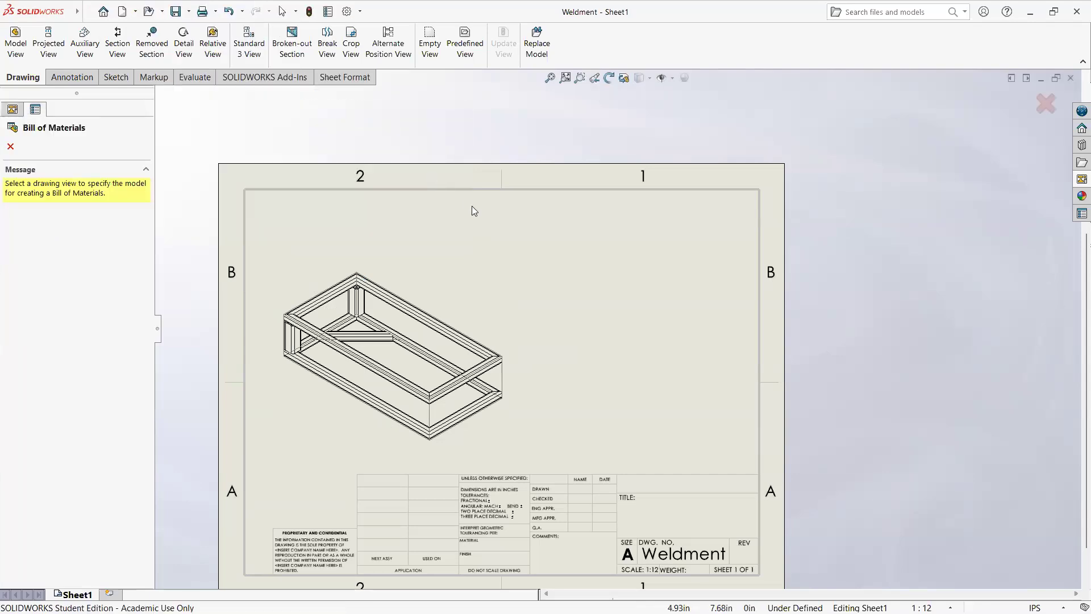
pyautogui.click(400, 344)
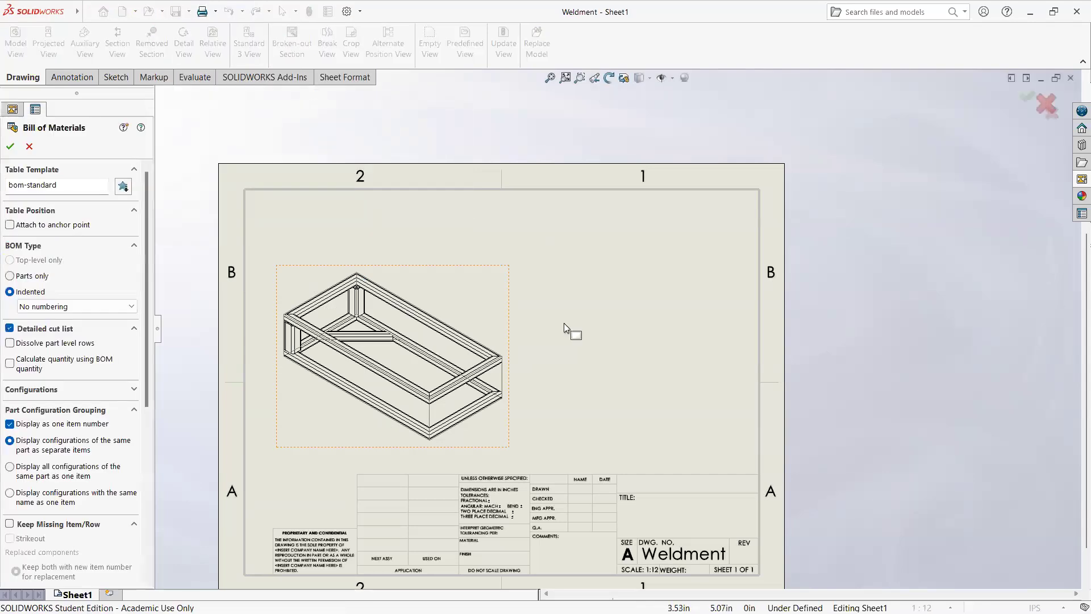
pyautogui.click(10, 146)
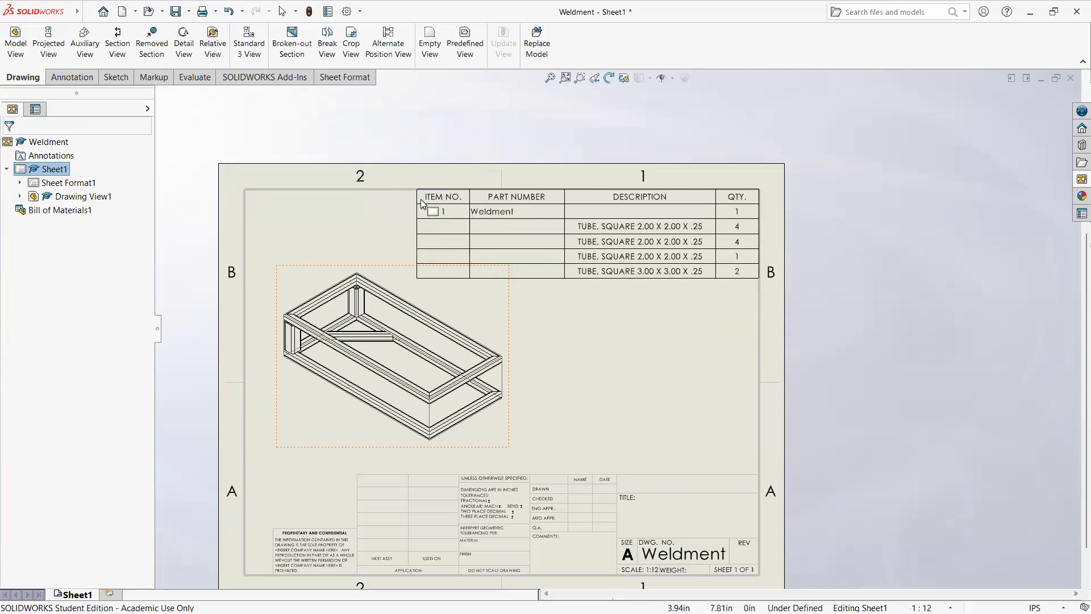
pyautogui.click(420, 199)
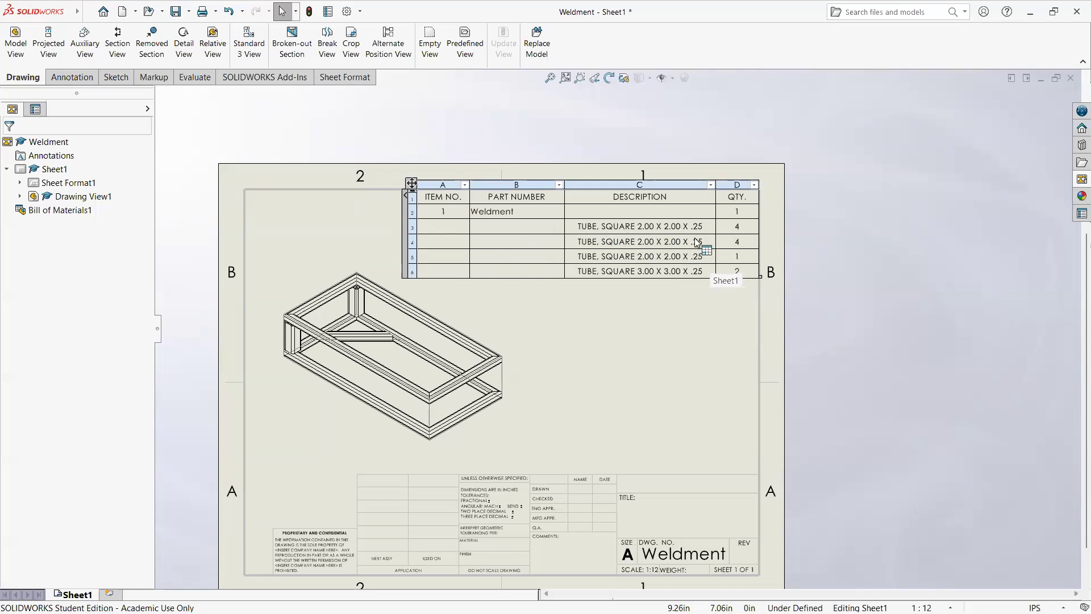
pyautogui.click(621, 353)
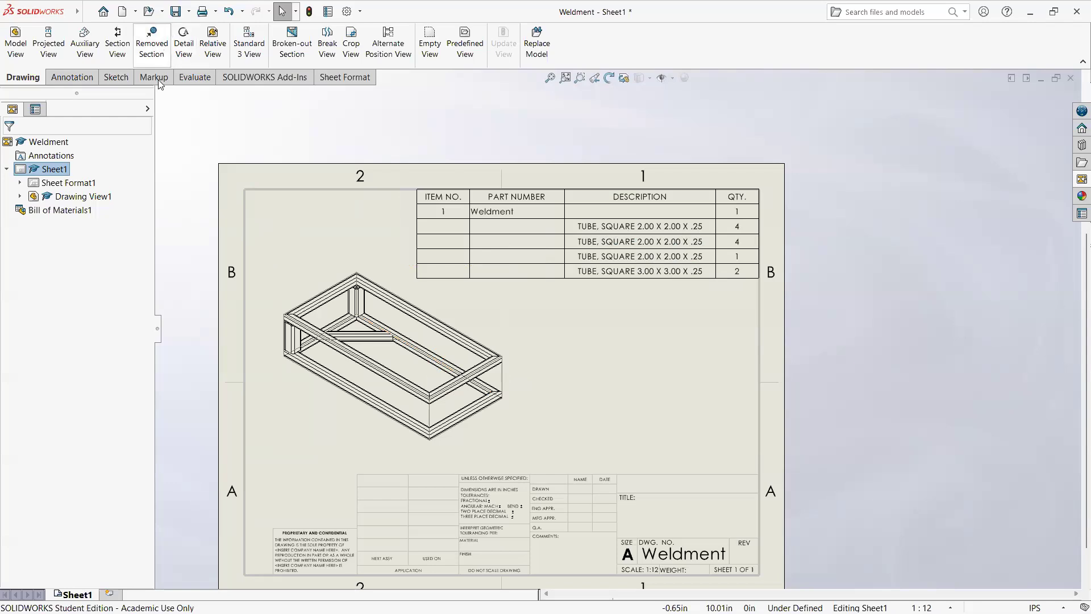
# Step: Insert a weldment cut list of the Default<As Welded> configuration for the isometric view and place it below the bill of materials
pyautogui.click(88, 12)
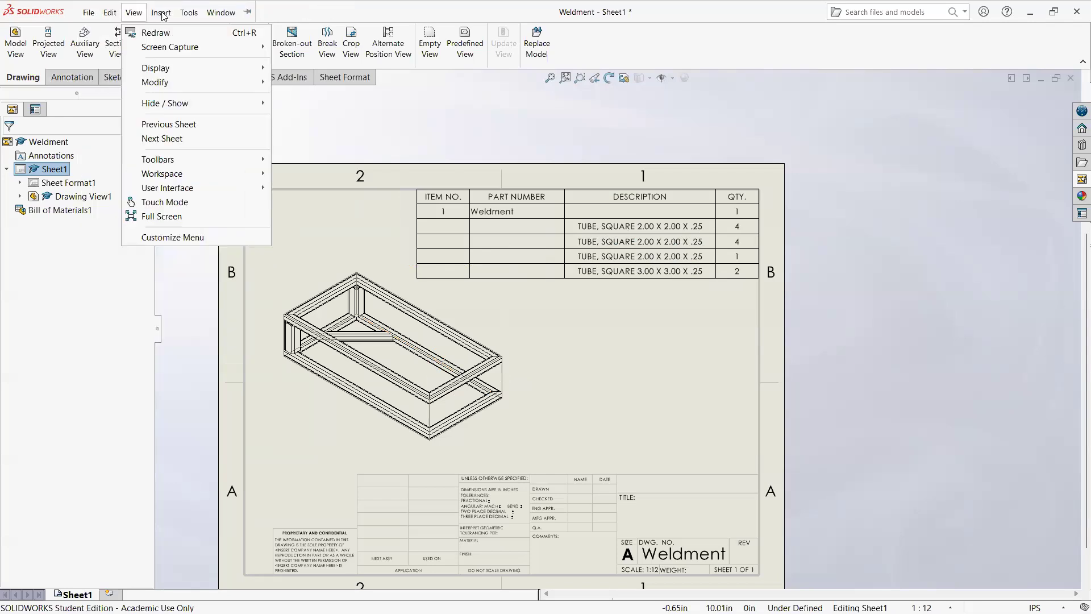
pyautogui.moveTo(160, 13)
pyautogui.moveTo(196, 85)
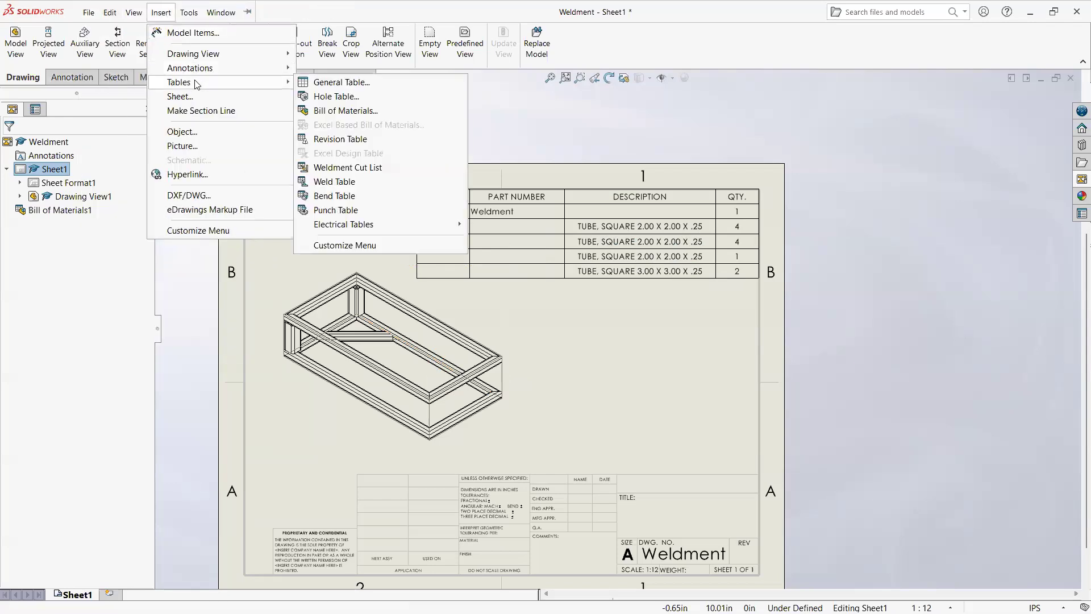
pyautogui.click(368, 171)
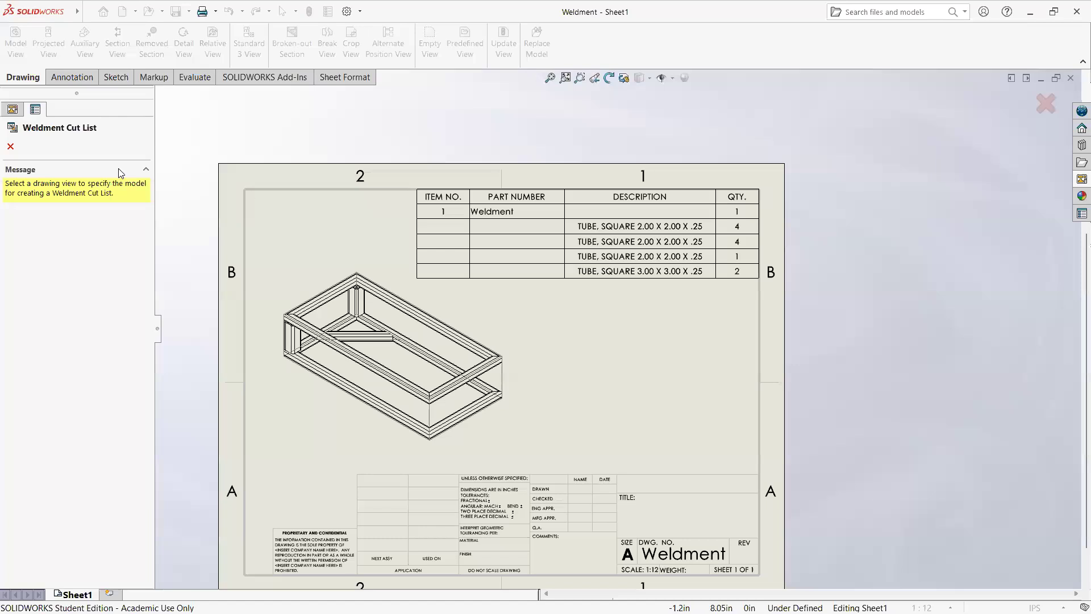
pyautogui.click(467, 368)
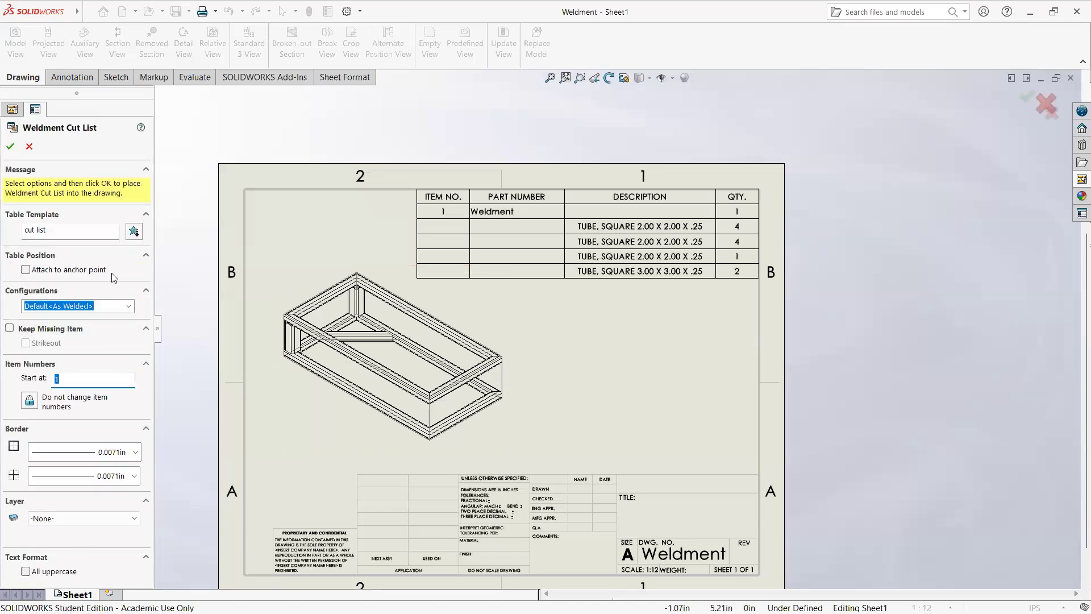
pyautogui.click(10, 146)
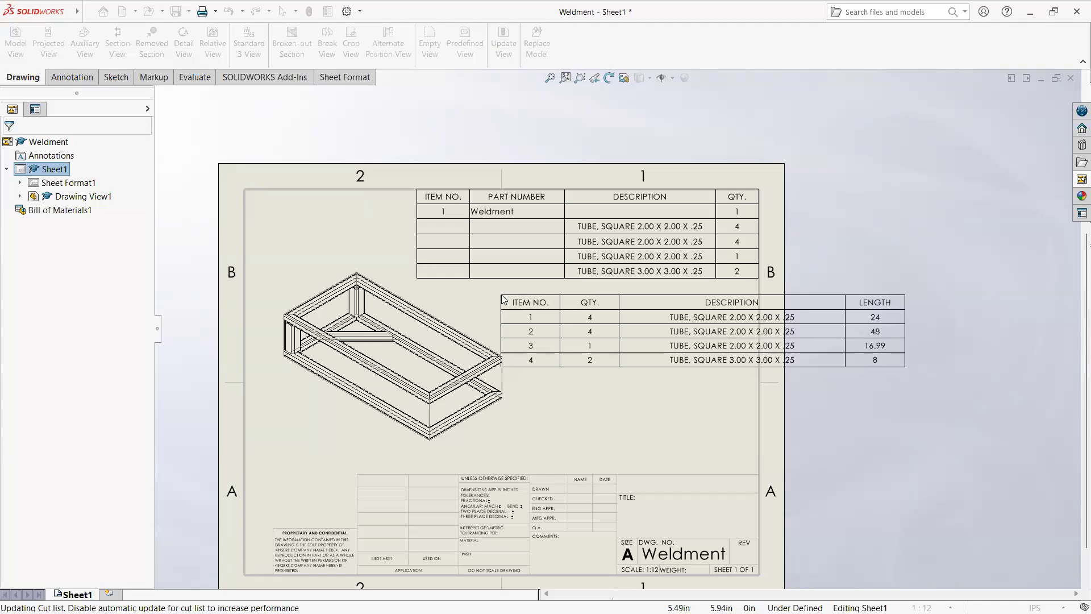
pyautogui.click(502, 299)
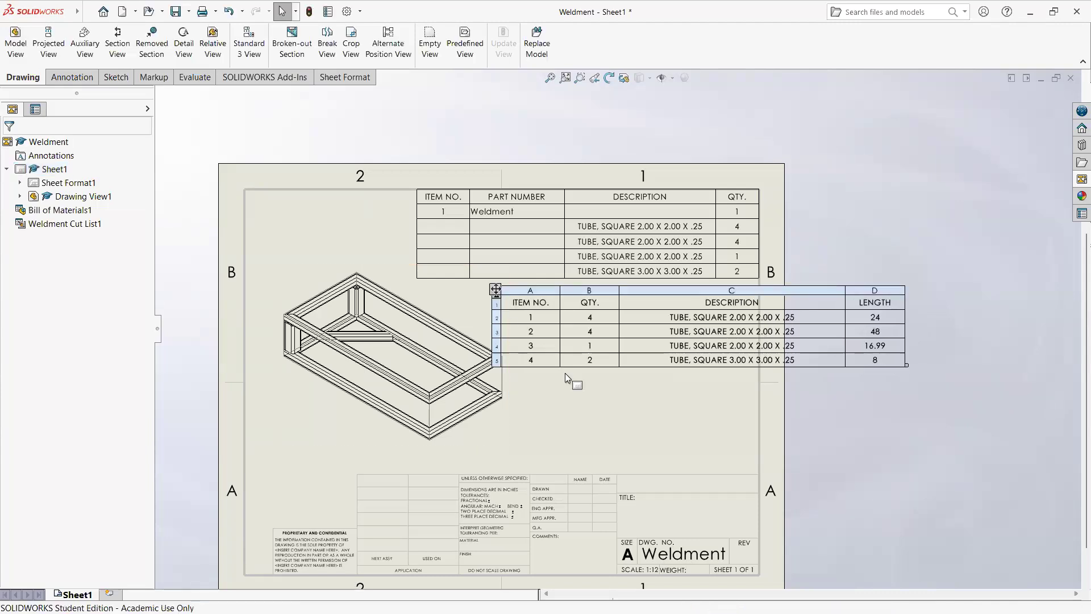
# Step: Review the weldment cut list's quantities, descriptions and lengths, and look at the options for inserting a column beside DESCRIPTION
pyautogui.scroll(-4, 663, 380)
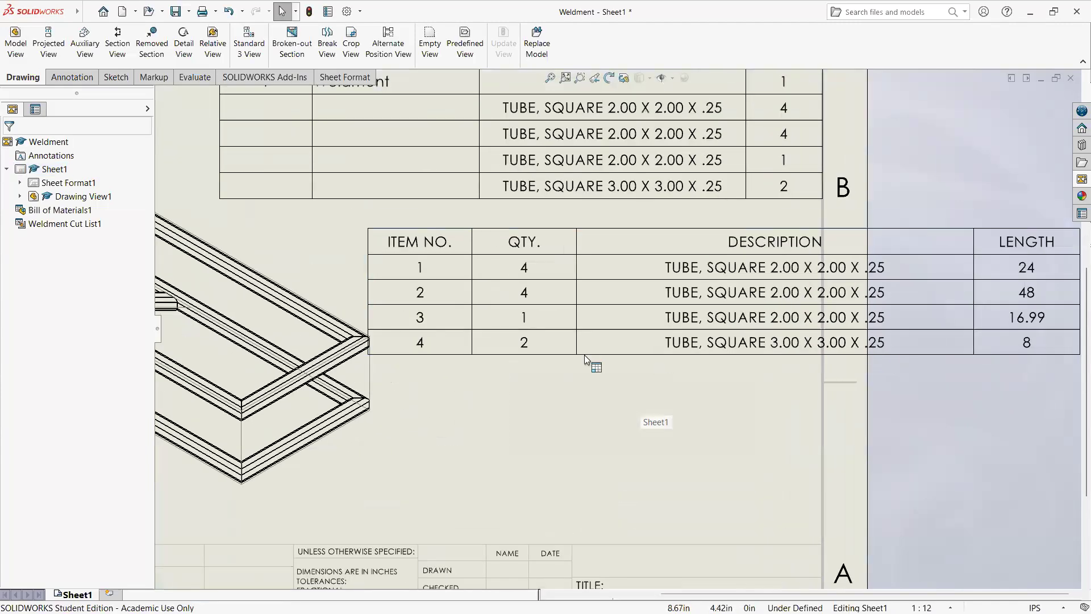
pyautogui.scroll(2, 720, 301)
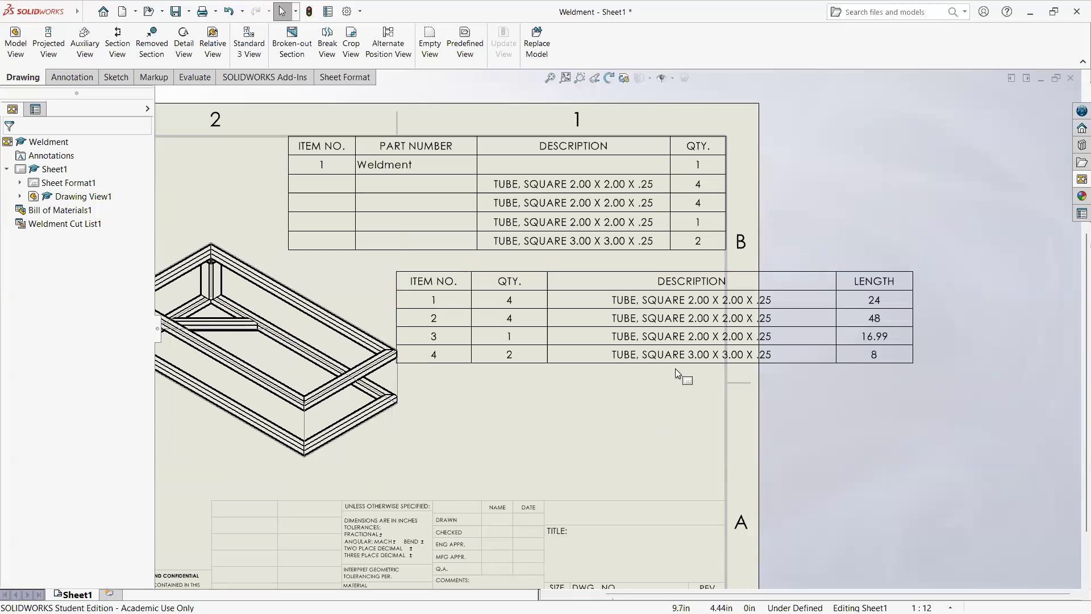
pyautogui.scroll(2, 693, 363)
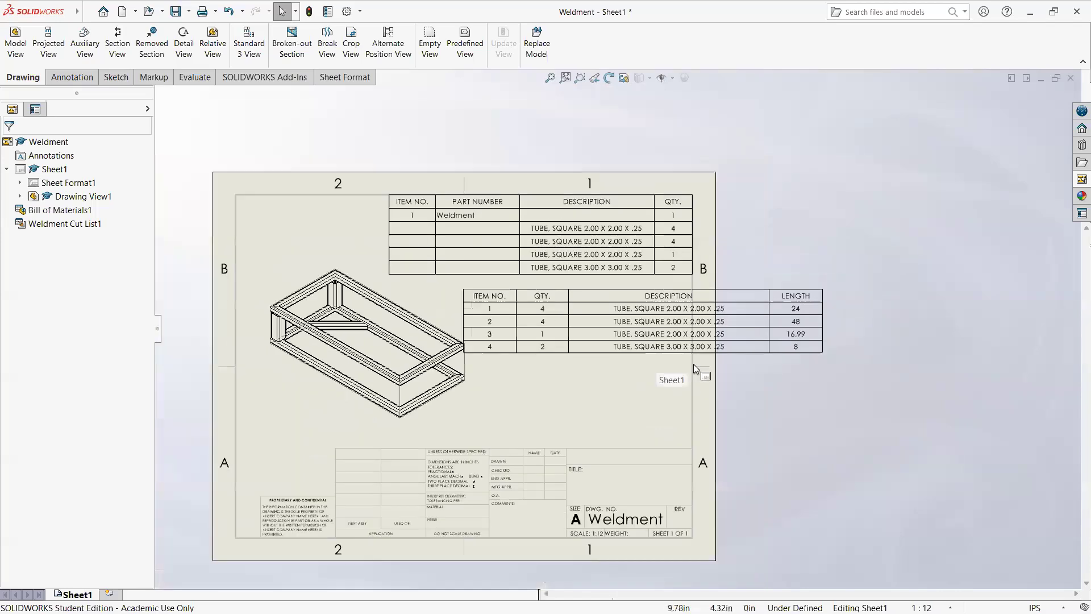
pyautogui.scroll(-1, 653, 357)
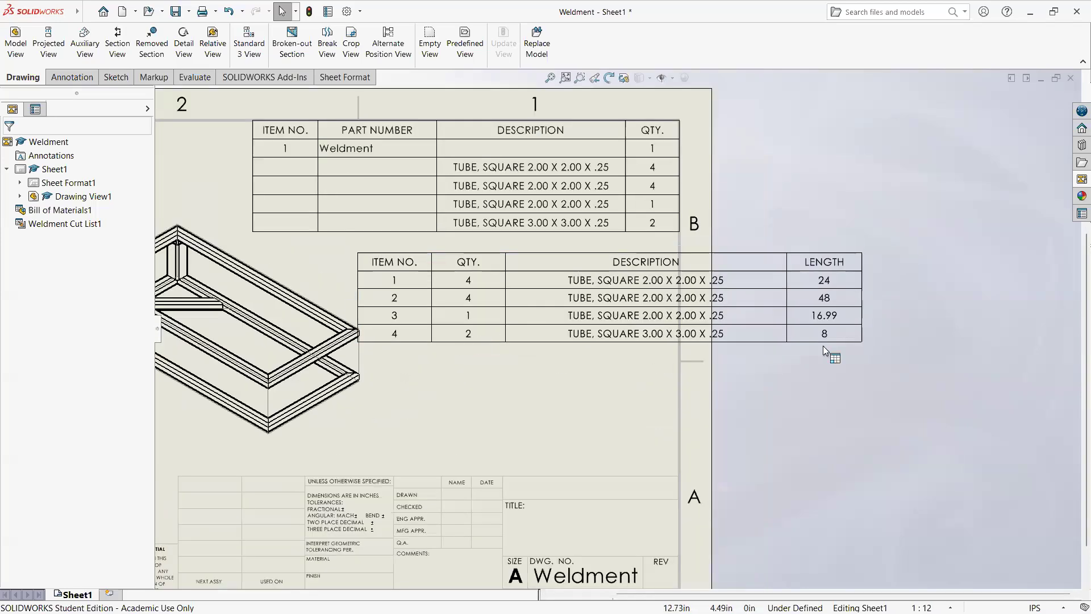
pyautogui.click(527, 241)
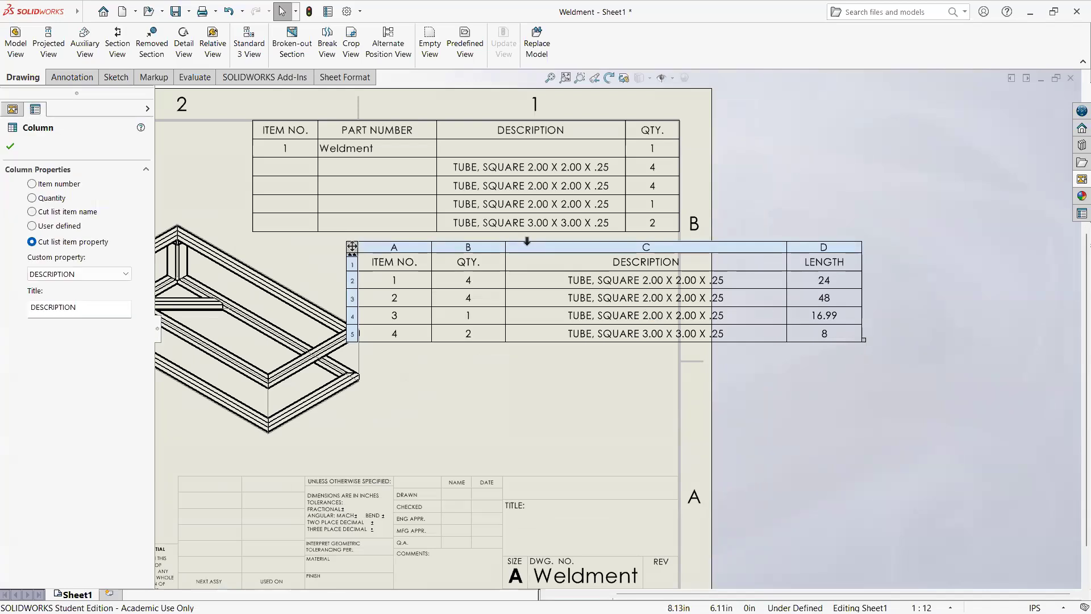
pyautogui.rightClick(527, 242)
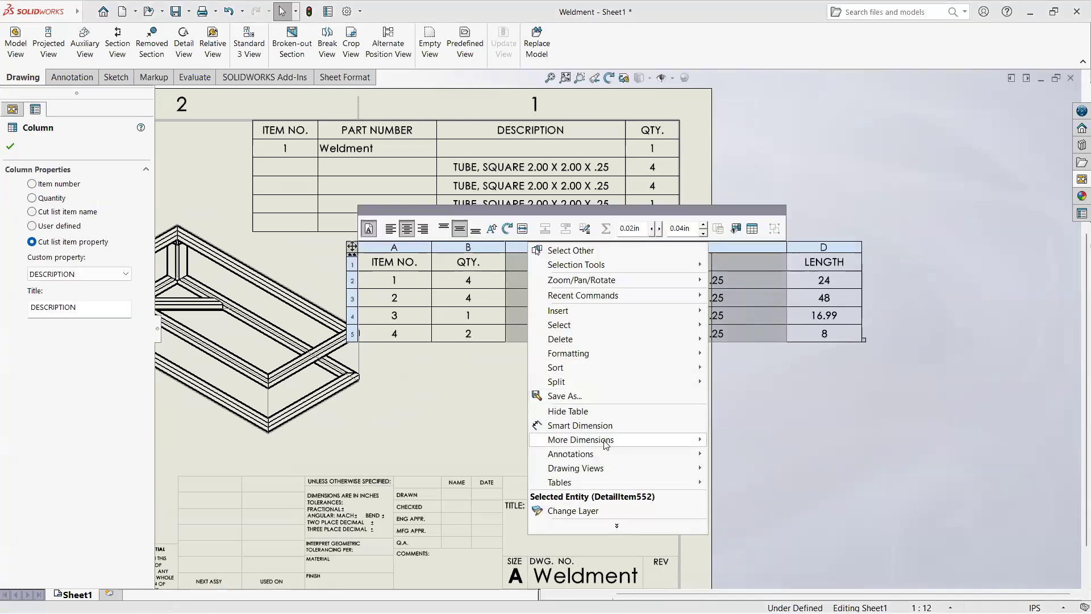
pyautogui.moveTo(604, 441)
pyautogui.moveTo(607, 316)
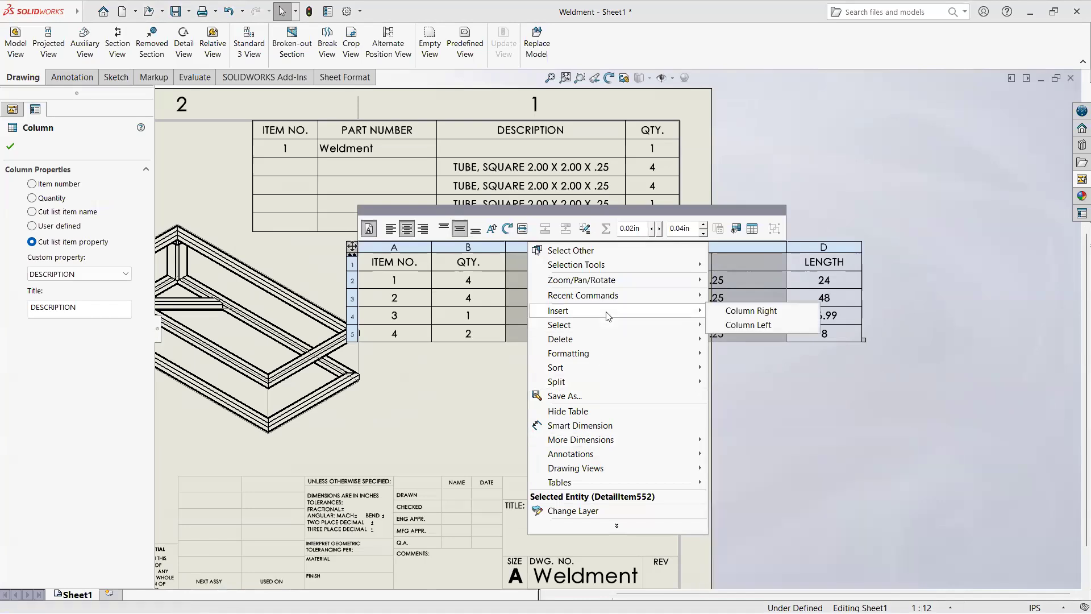
pyautogui.click(455, 393)
# Step: Clear the contents of the ITEM NO. column in the weldment cut list
pyautogui.click(388, 260)
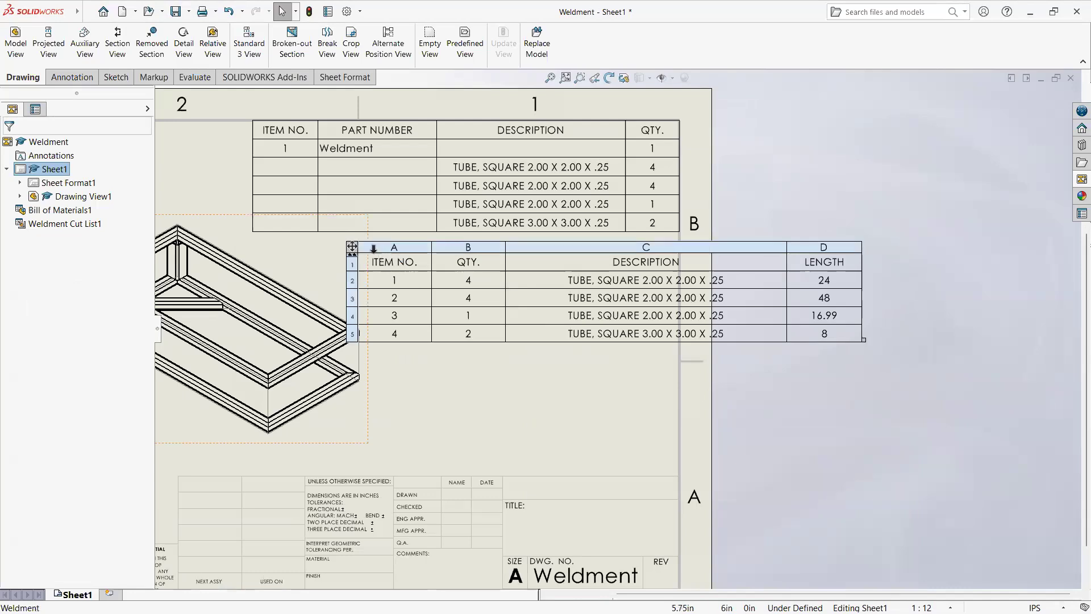
pyautogui.click(375, 246)
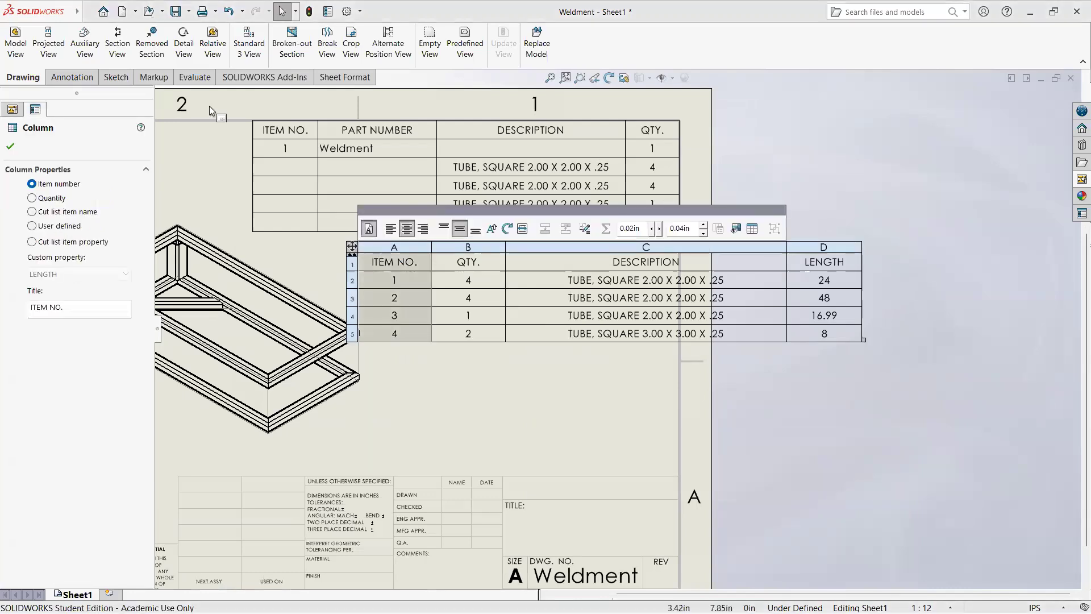
pyautogui.press('Delete')
# Step: Delete the weldment cut list and the bill of materials from the drawing sheet
pyautogui.click(352, 249)
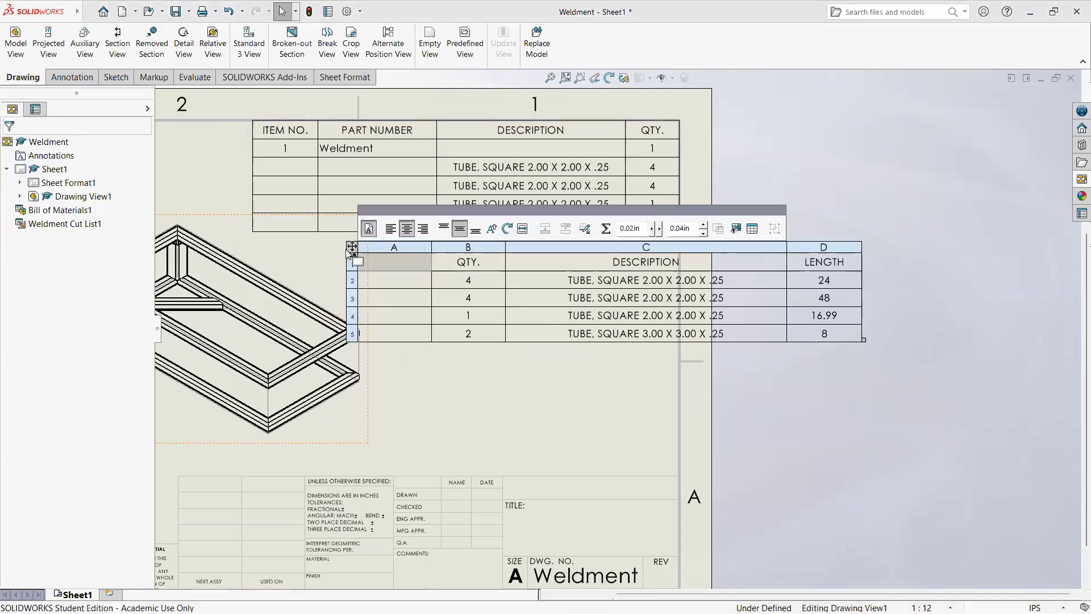
pyautogui.click(354, 248)
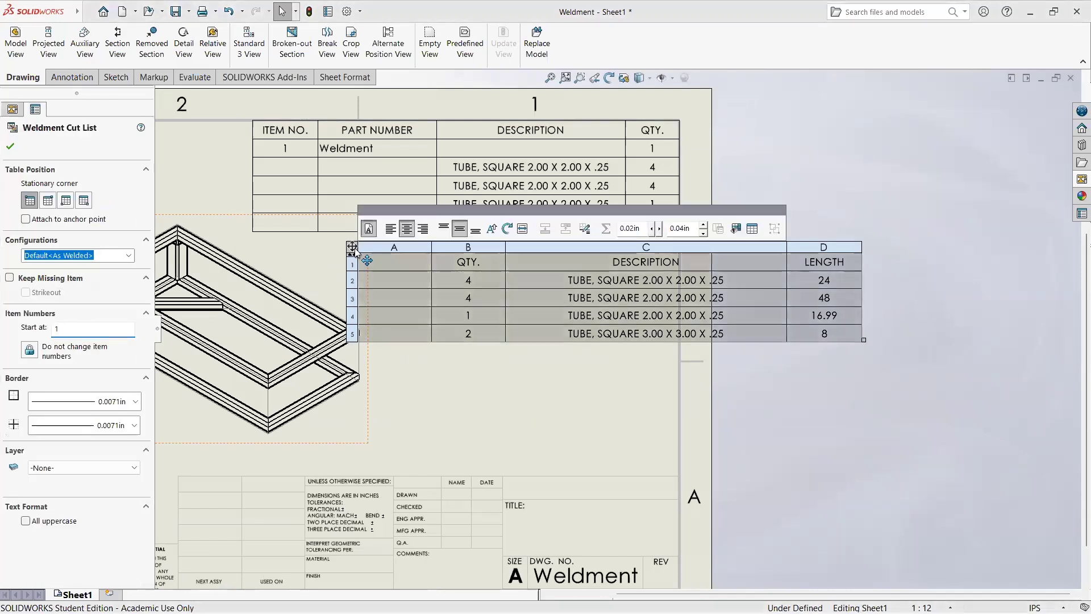
pyautogui.press('Delete')
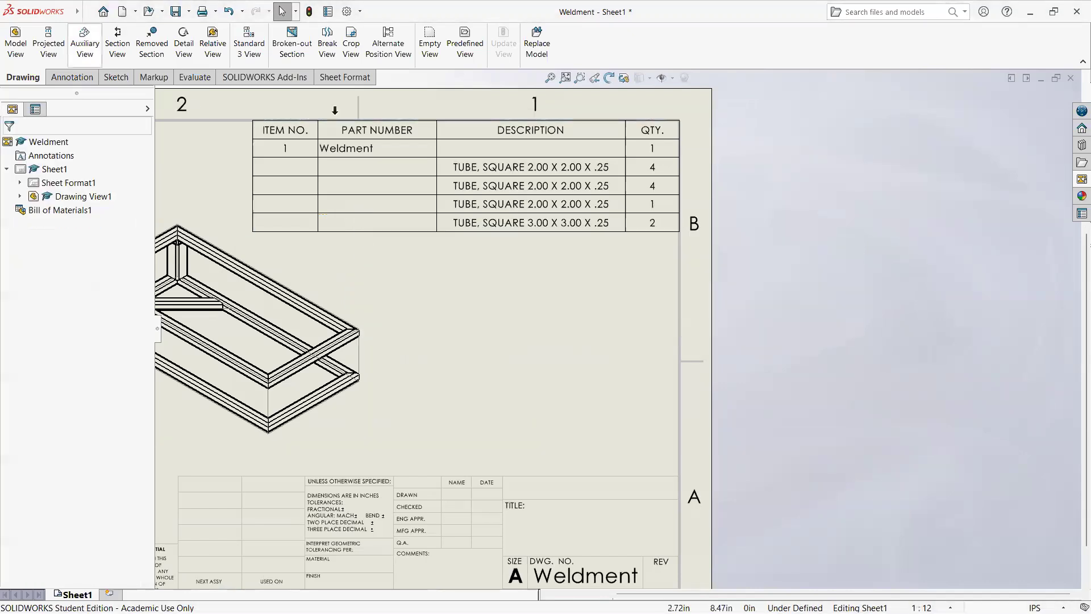
pyautogui.click(248, 115)
pyautogui.click(247, 115)
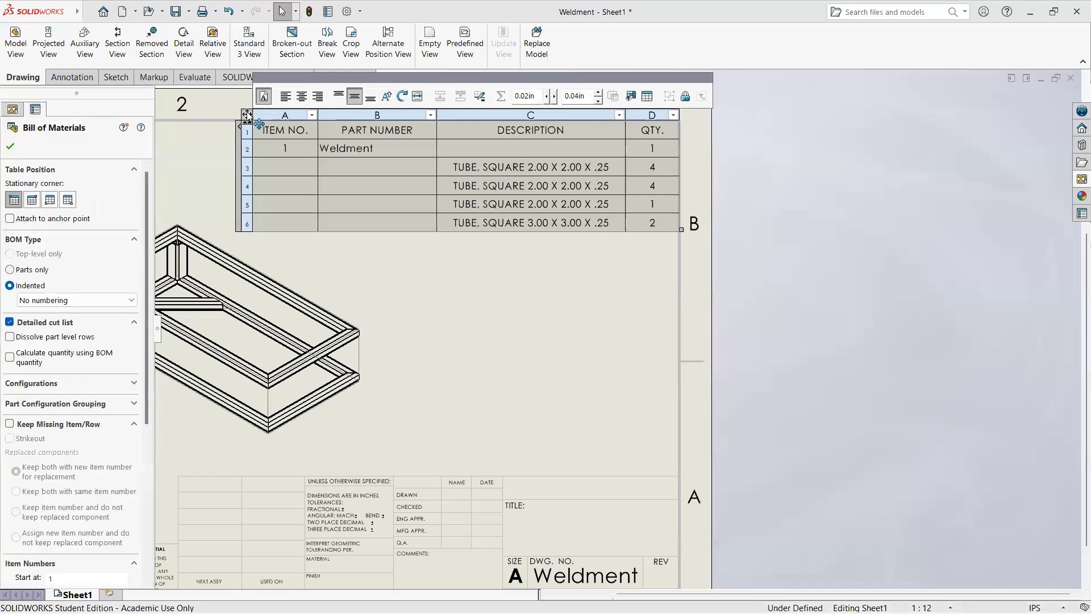
pyautogui.press('Delete')
# Step: Insert a weldment cut list of the Default<As Welded> configuration for the isometric view, using the cut list template, at the sheet's upper-right border
pyautogui.moveTo(76, 11)
pyautogui.click(160, 13)
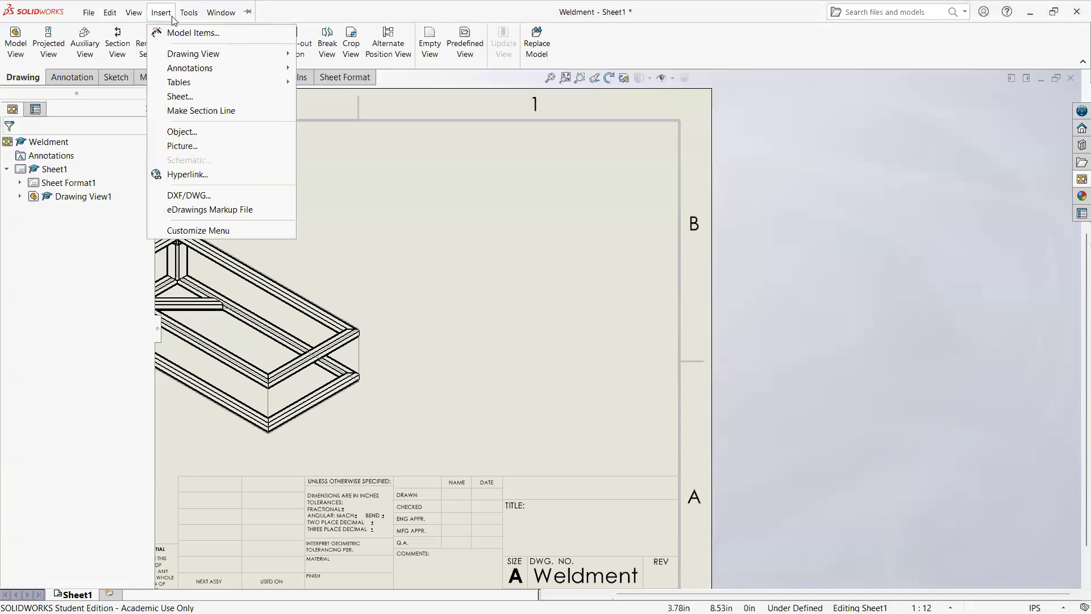
pyautogui.moveTo(213, 86)
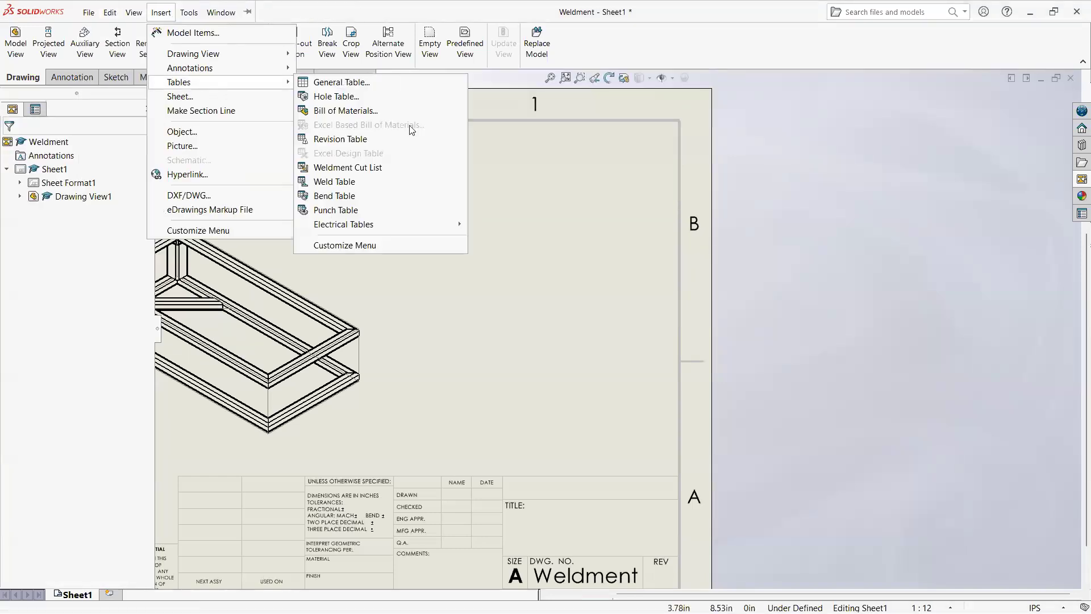
pyautogui.click(398, 167)
pyautogui.click(317, 316)
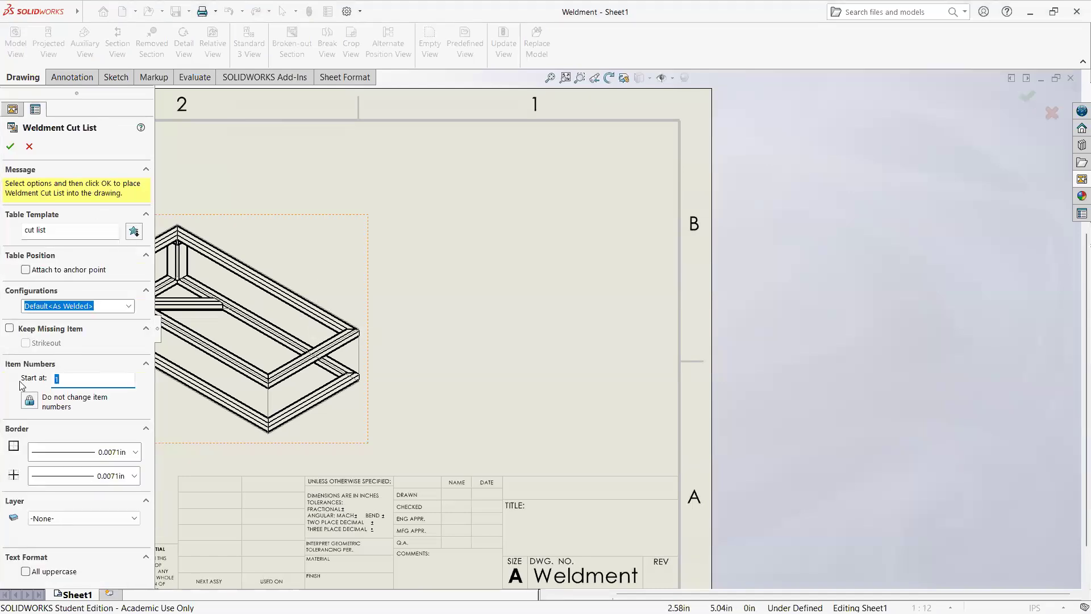
pyautogui.click(135, 232)
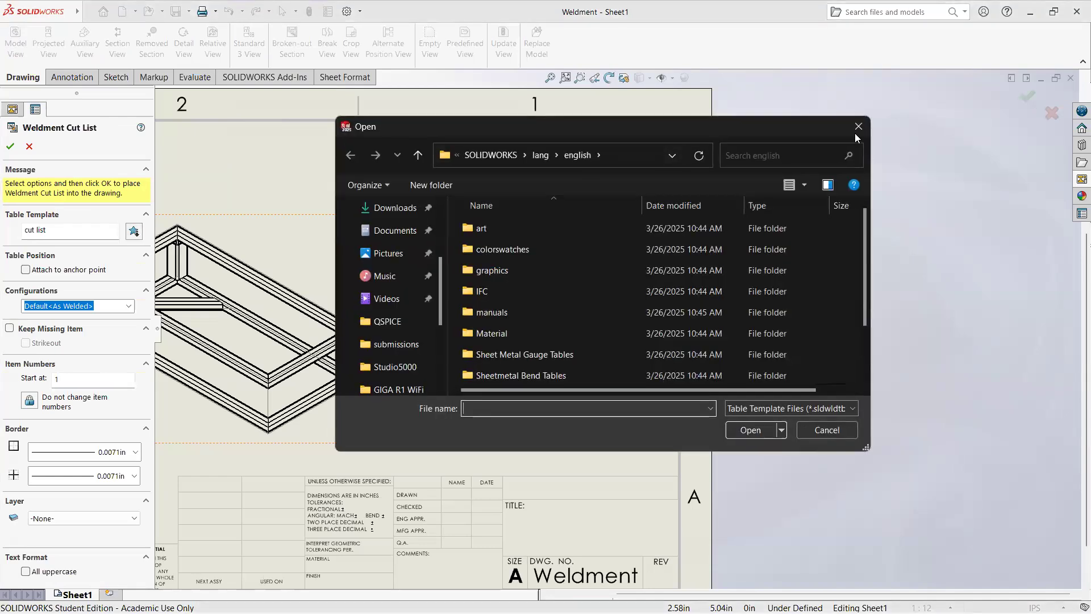
pyautogui.click(855, 134)
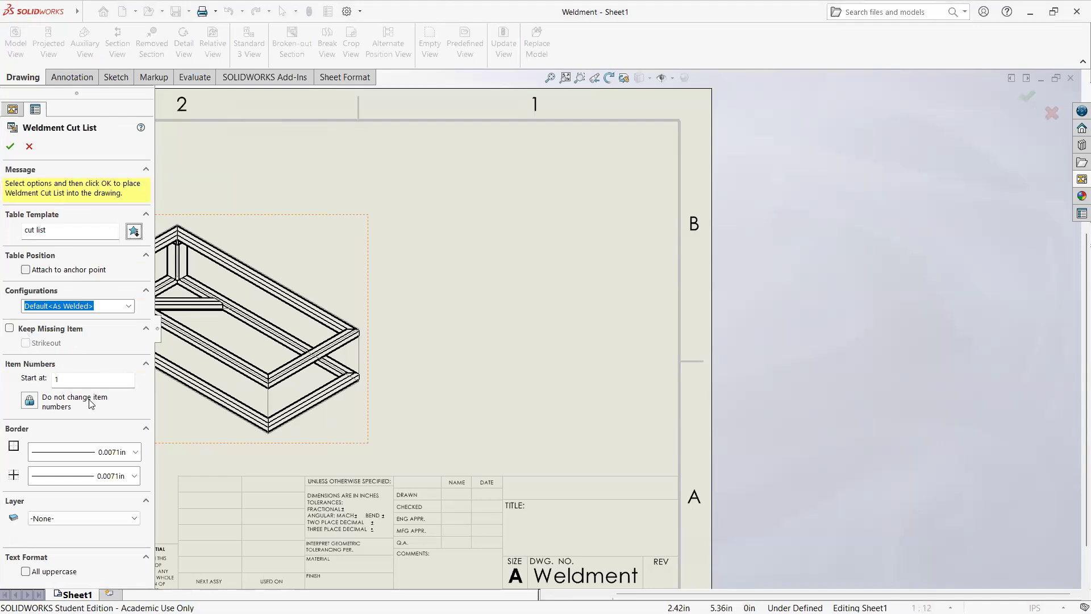
pyautogui.click(10, 147)
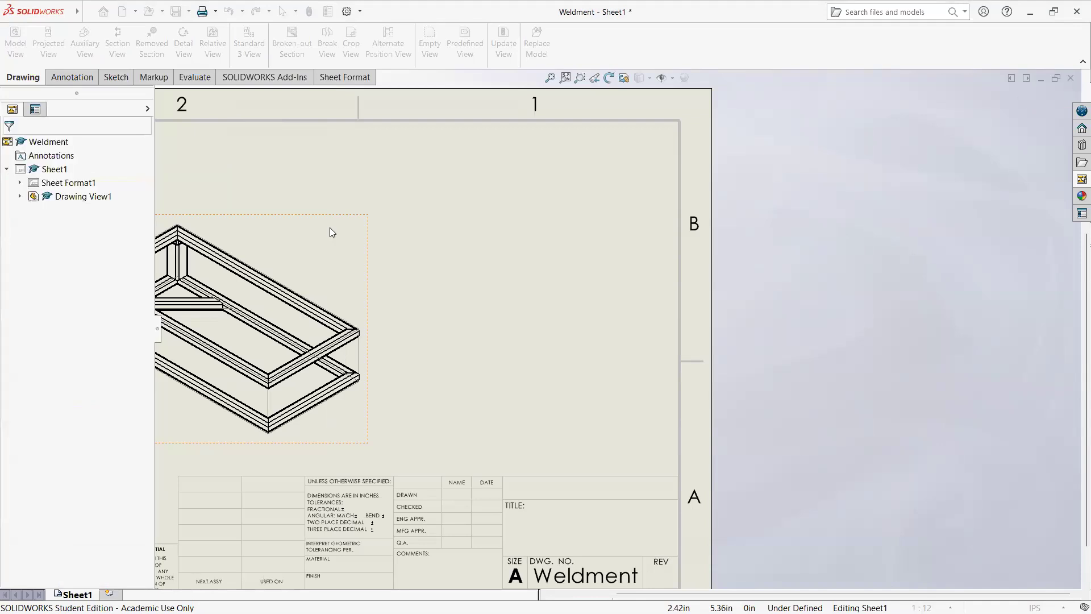
pyautogui.click(208, 128)
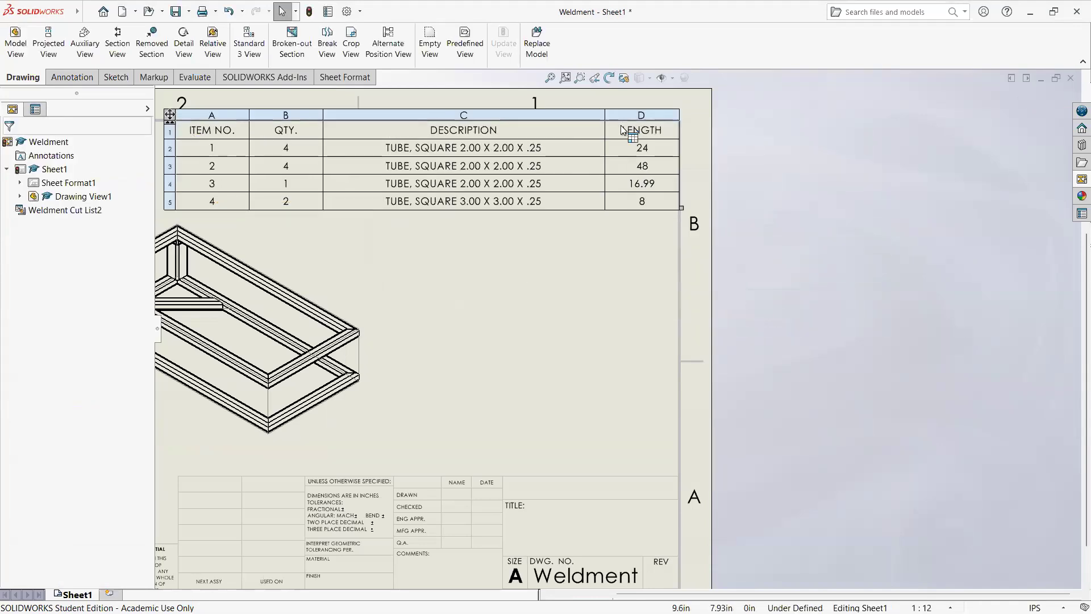
# Step: Insert a new column to the right of the LENGTH column in the weldment cut list
pyautogui.click(657, 114)
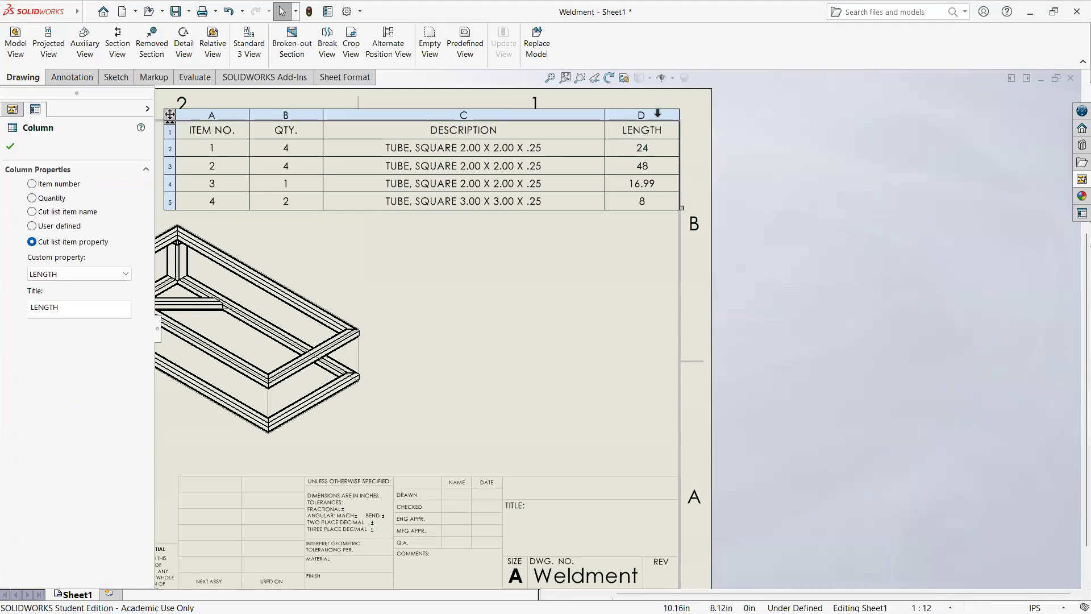
pyautogui.rightClick(657, 114)
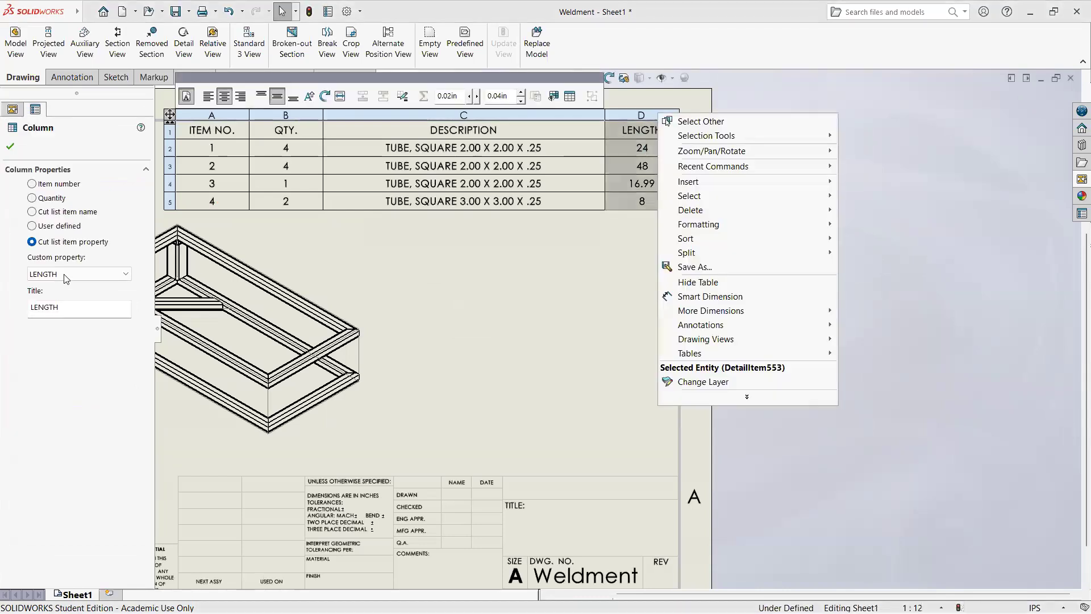
pyautogui.click(84, 275)
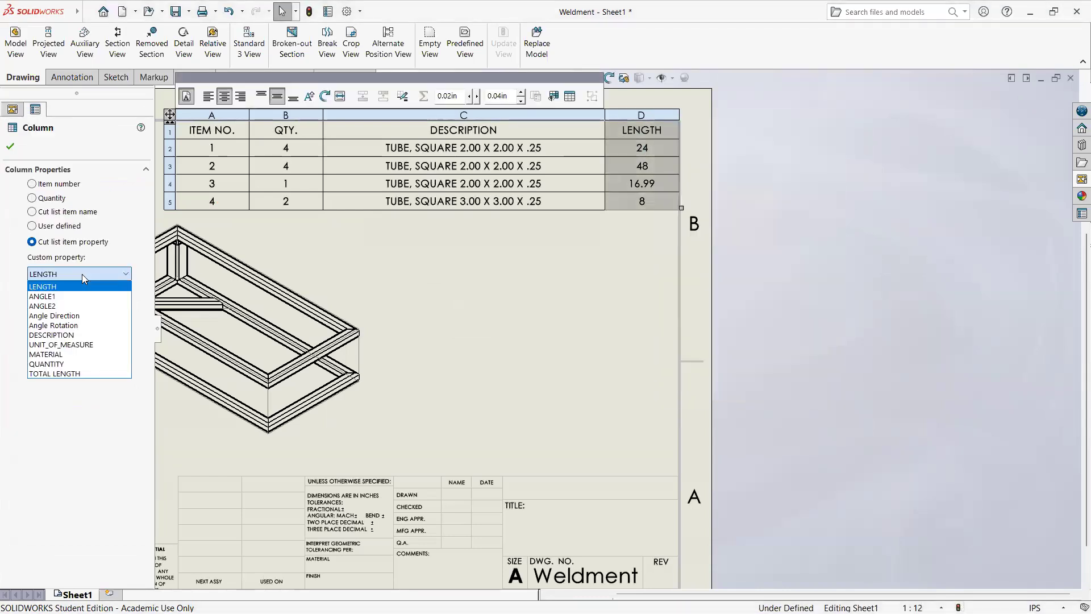
pyautogui.click(68, 286)
pyautogui.rightClick(655, 113)
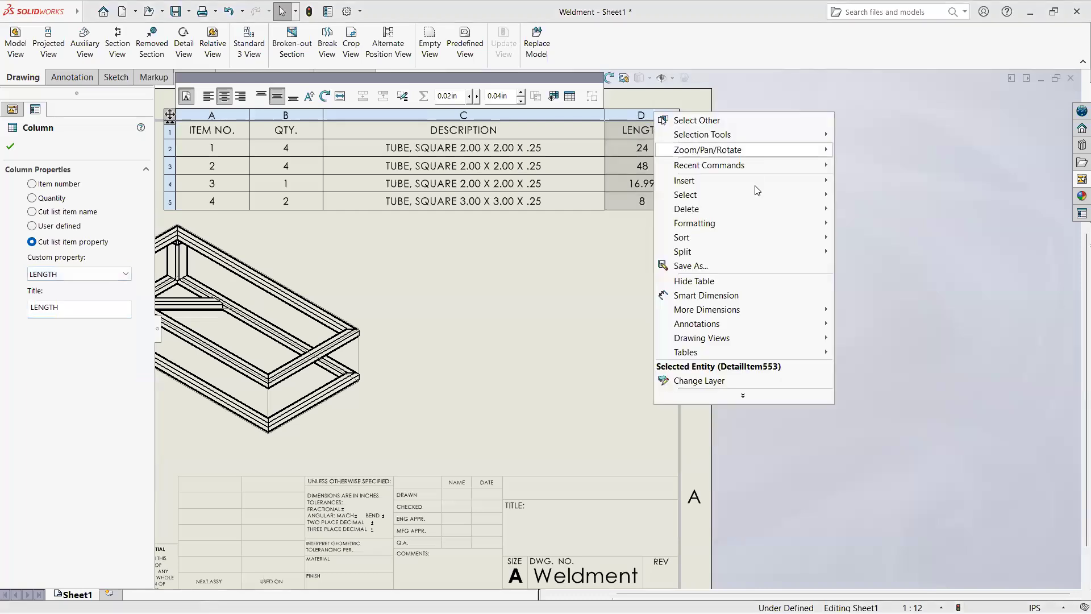
pyautogui.moveTo(764, 185)
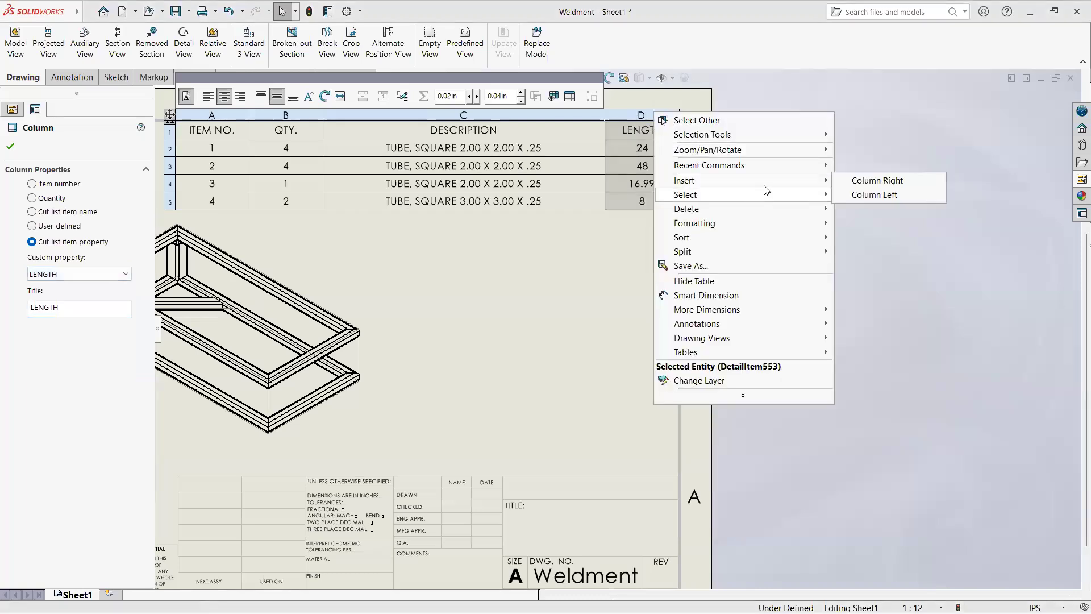
pyautogui.click(870, 182)
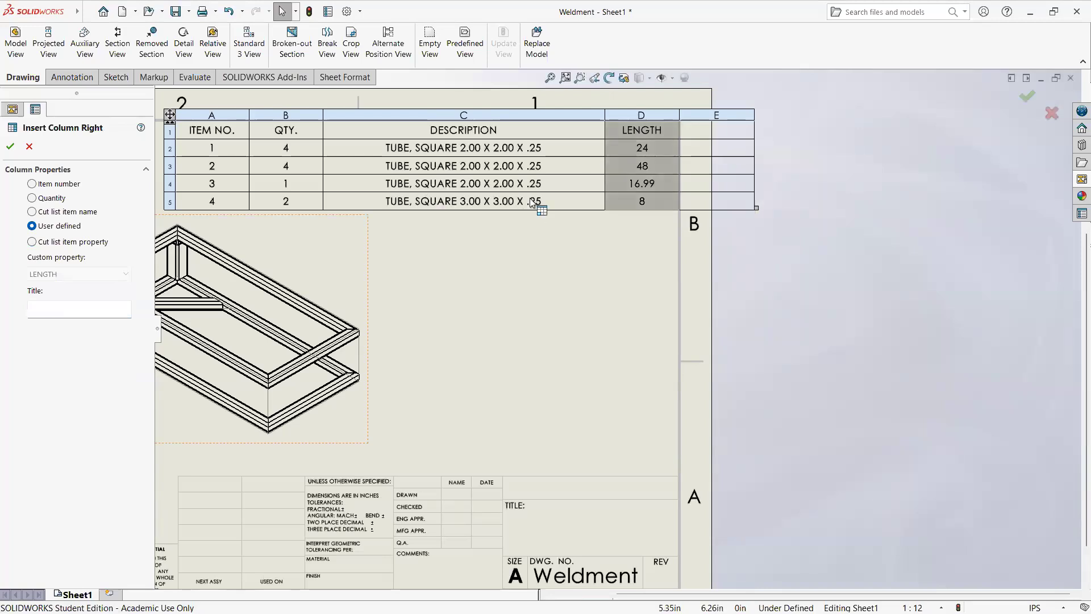
pyautogui.click(706, 114)
pyautogui.click(640, 114)
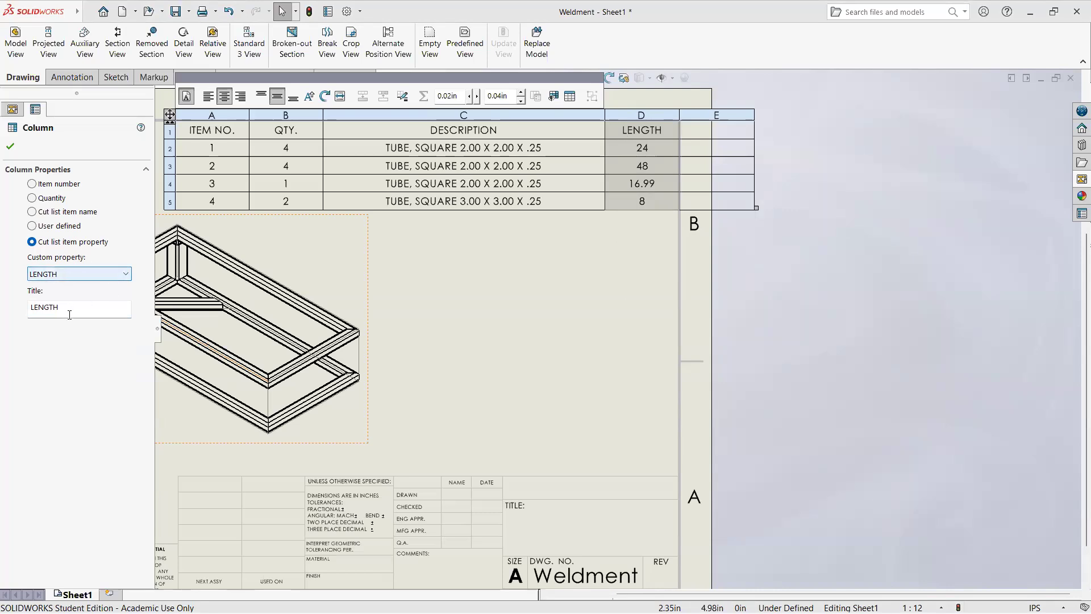
# Step: Make the blank column beside LENGTH a cut list item property column showing ANGLE1
pyautogui.click(712, 113)
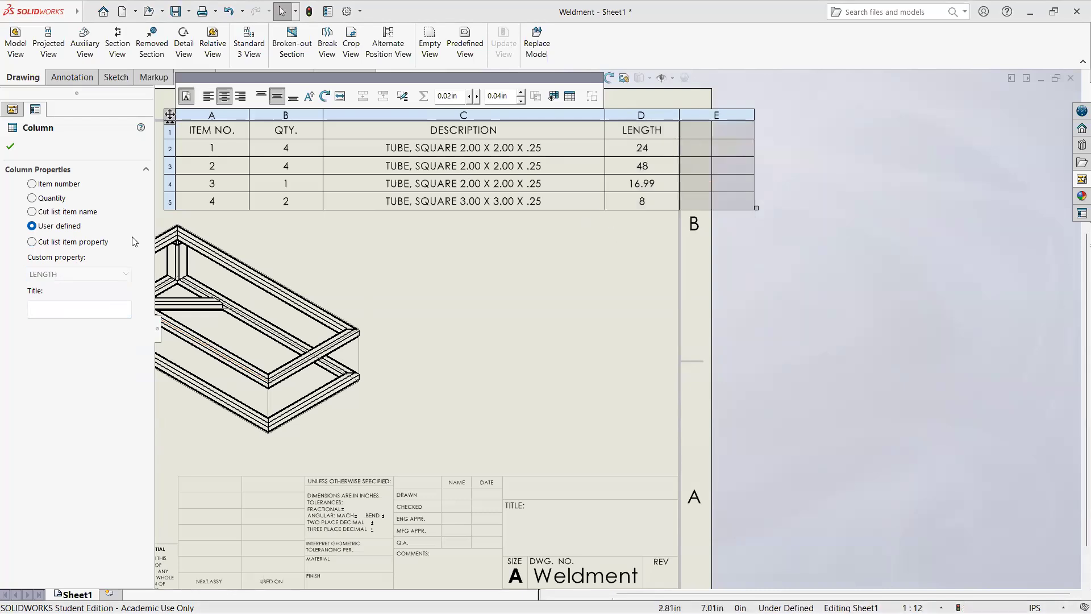
pyautogui.click(33, 242)
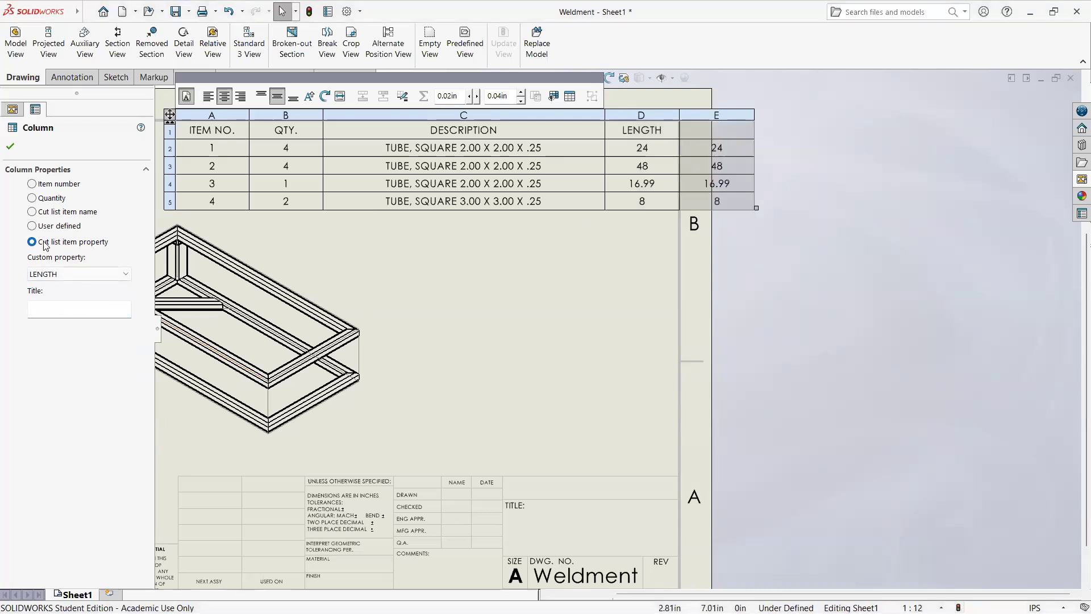
pyautogui.click(110, 275)
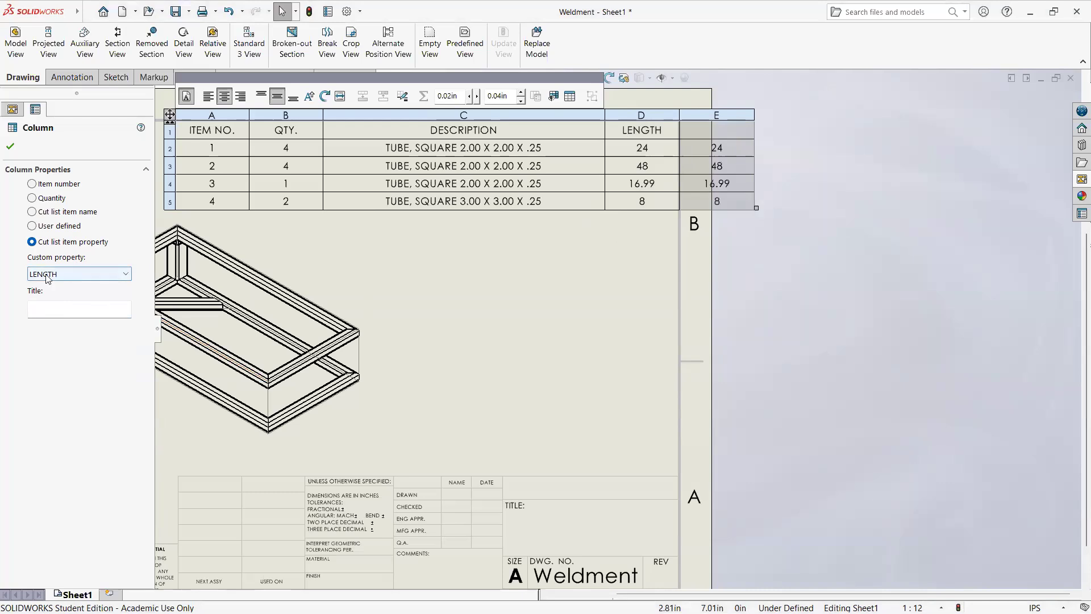
pyautogui.click(110, 276)
pyautogui.click(102, 297)
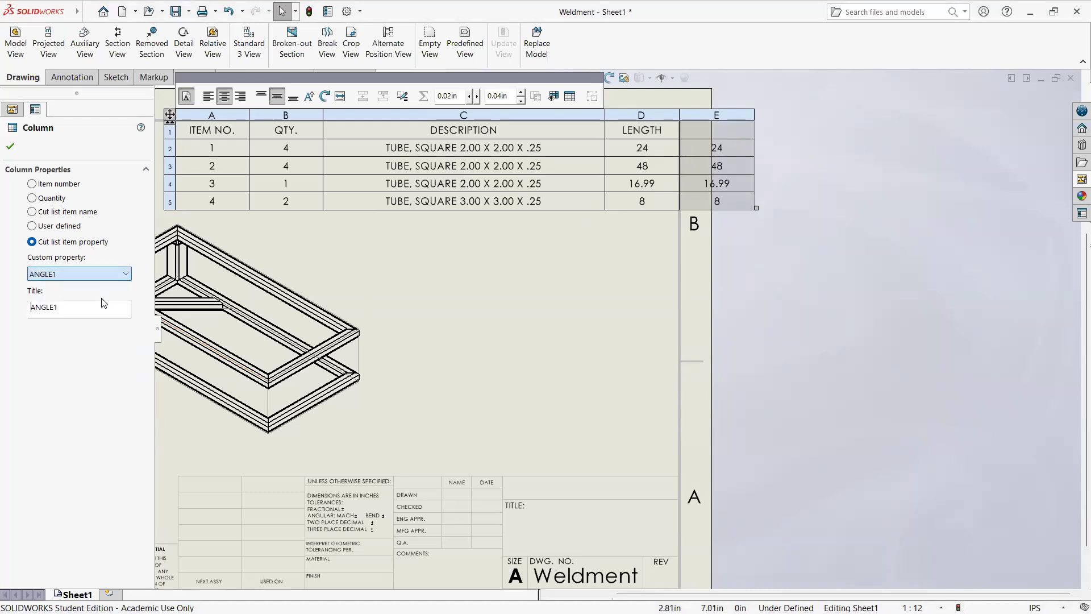
pyautogui.moveTo(58, 306); pyautogui.dragTo(35, 306)
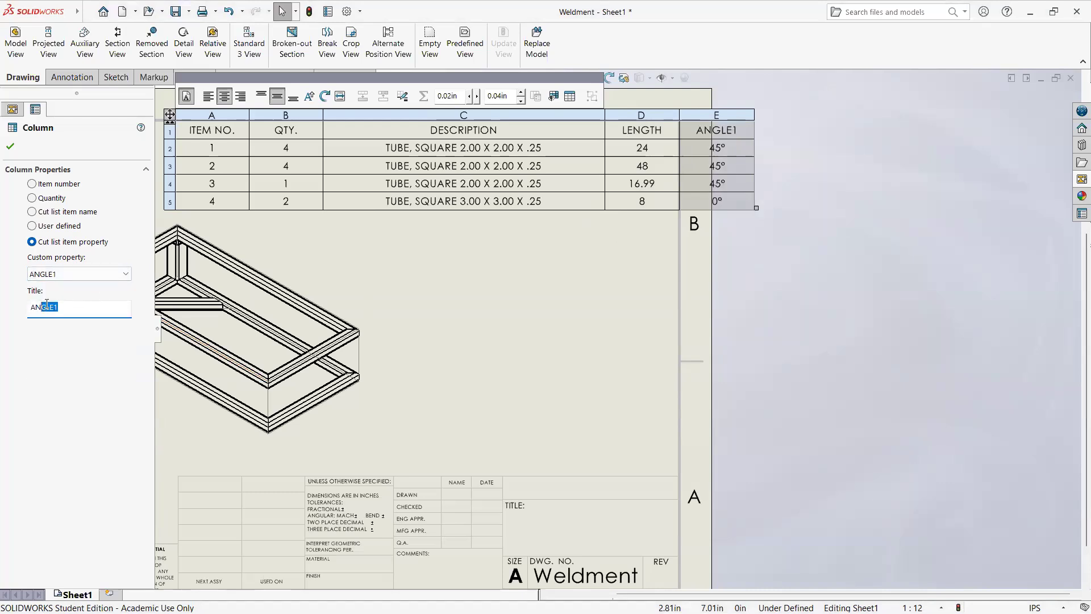
pyautogui.click(10, 148)
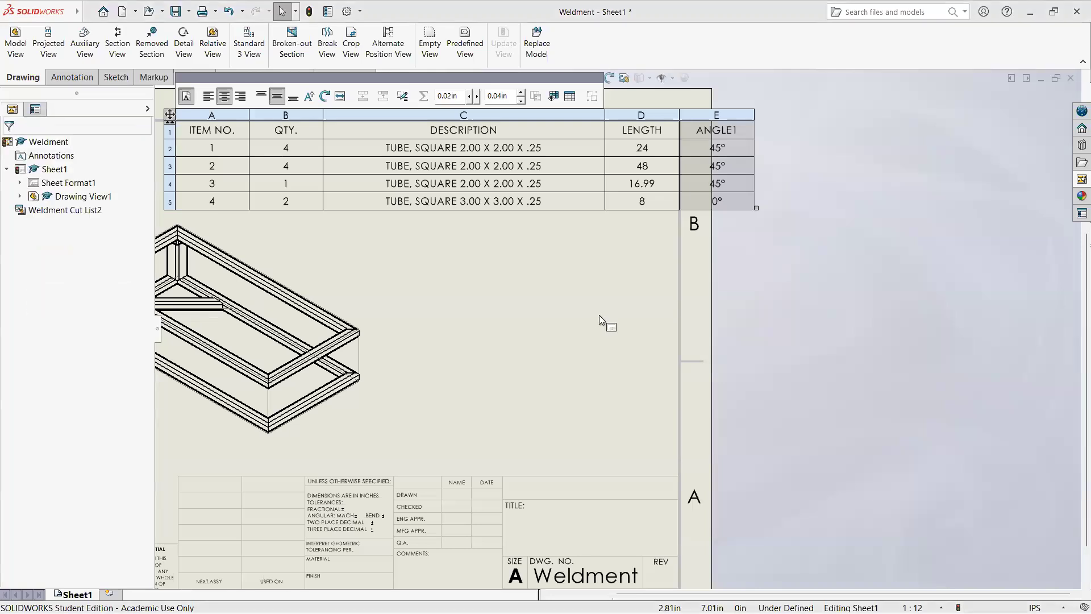
# Step: Insert another column to the right of the ANGLE1 column in the weldment cut list
pyautogui.press('f')
pyautogui.scroll(-4, 497, 229)
pyautogui.click(537, 349)
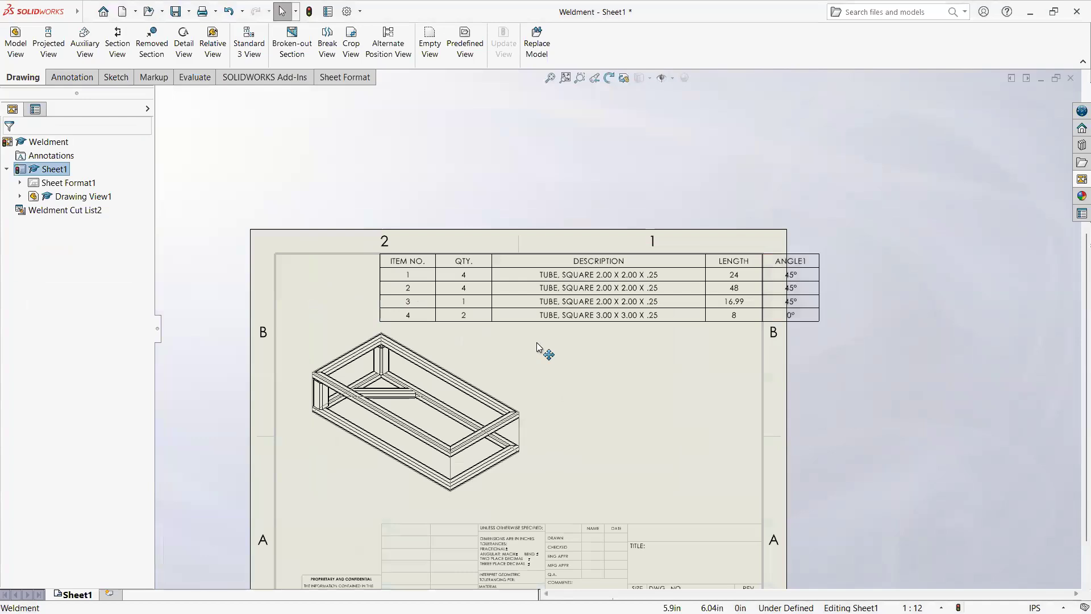
pyautogui.scroll(-3, 537, 349)
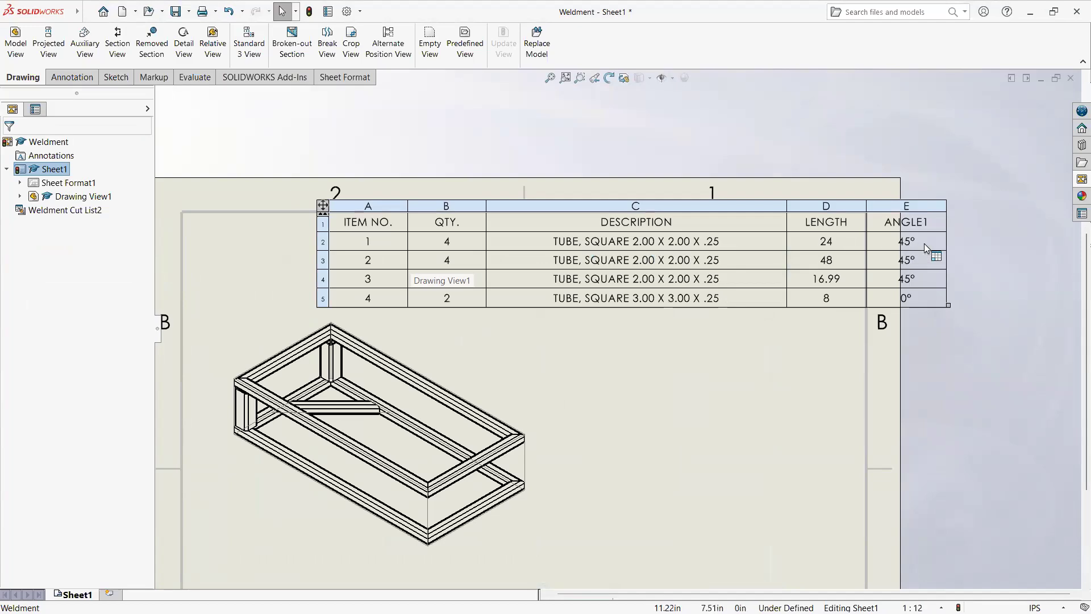
pyautogui.click(917, 207)
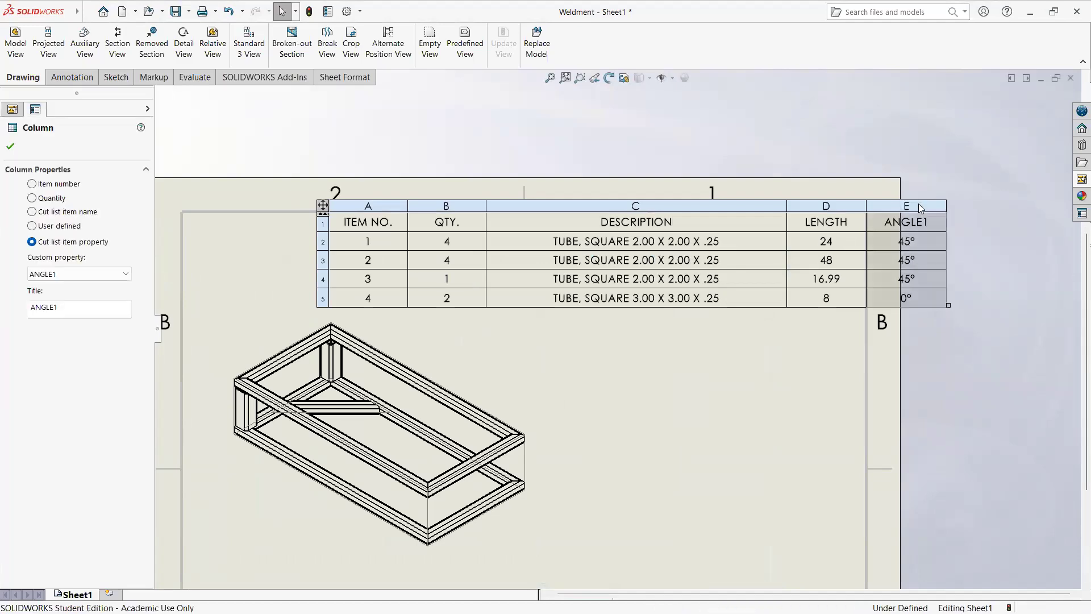
pyautogui.rightClick(918, 204)
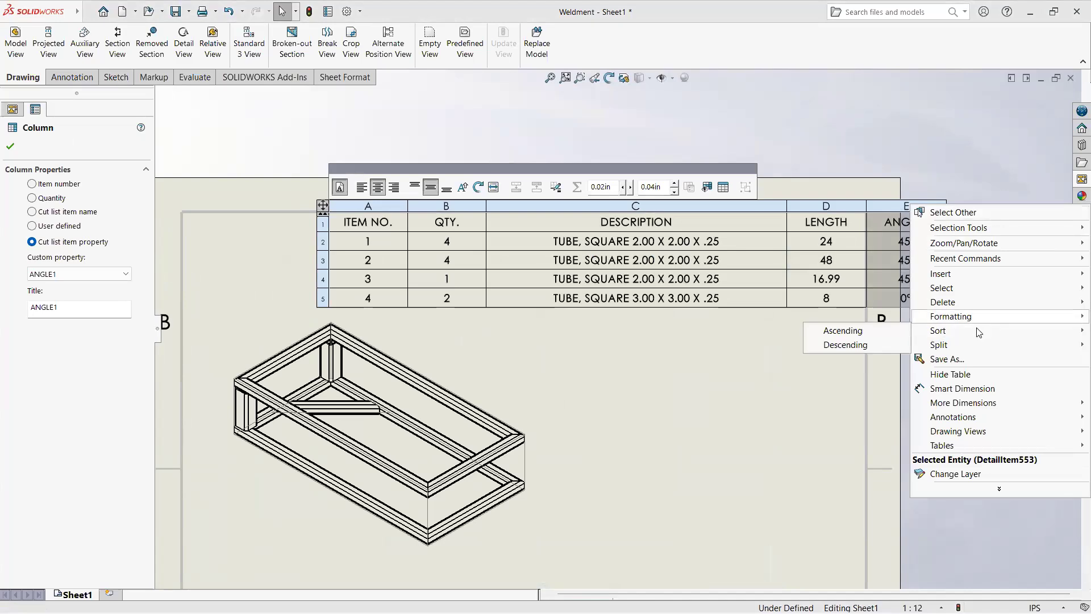
pyautogui.moveTo(942, 273)
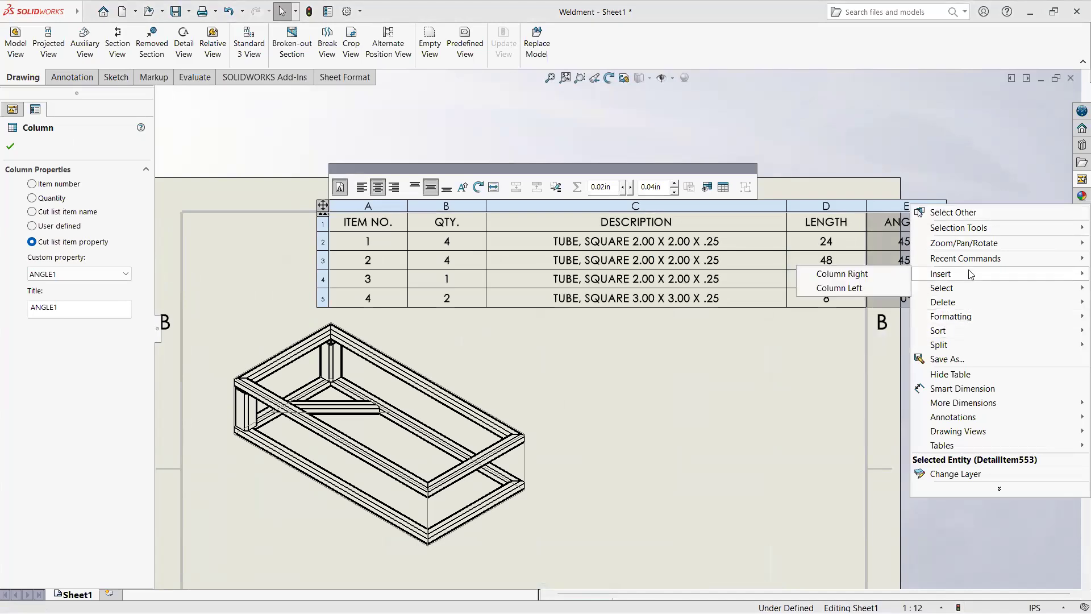
pyautogui.click(864, 274)
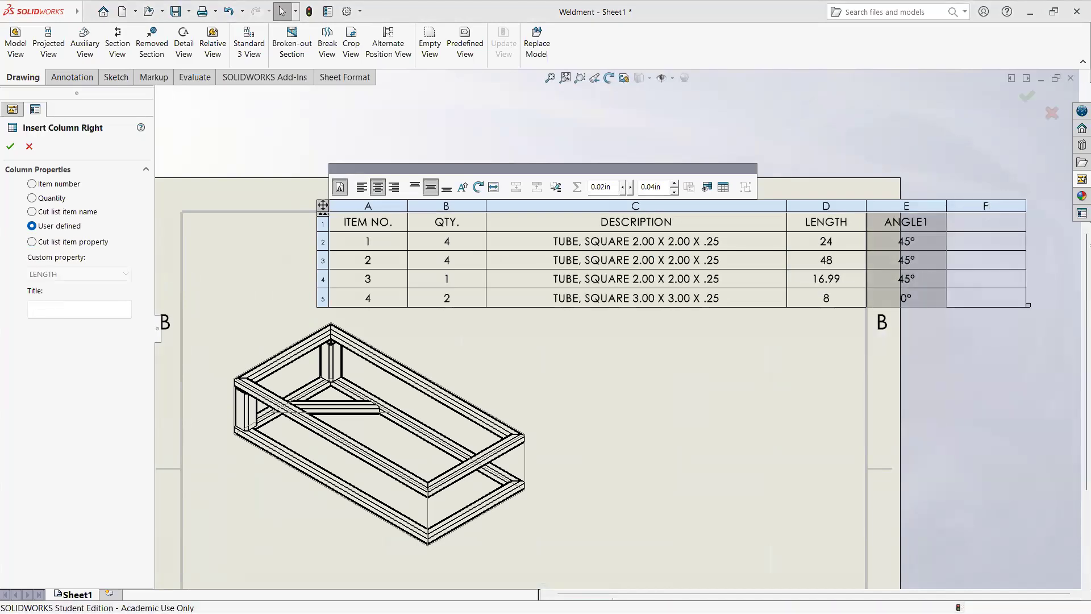
# Step: Make the new column beside ANGLE1 a cut list item property column showing ANGLE2
pyautogui.click(57, 242)
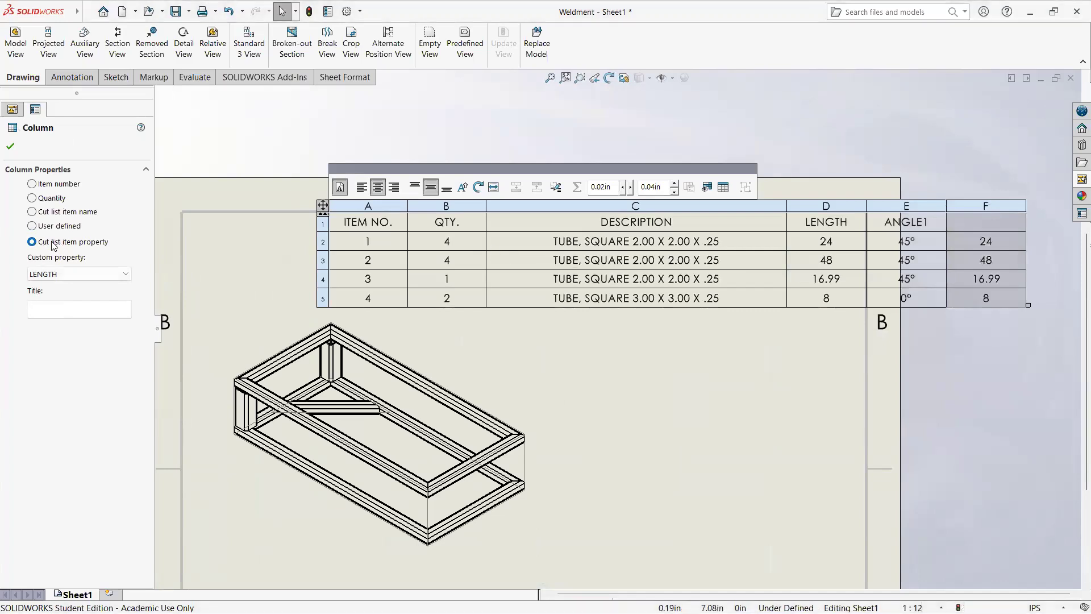
pyautogui.click(97, 275)
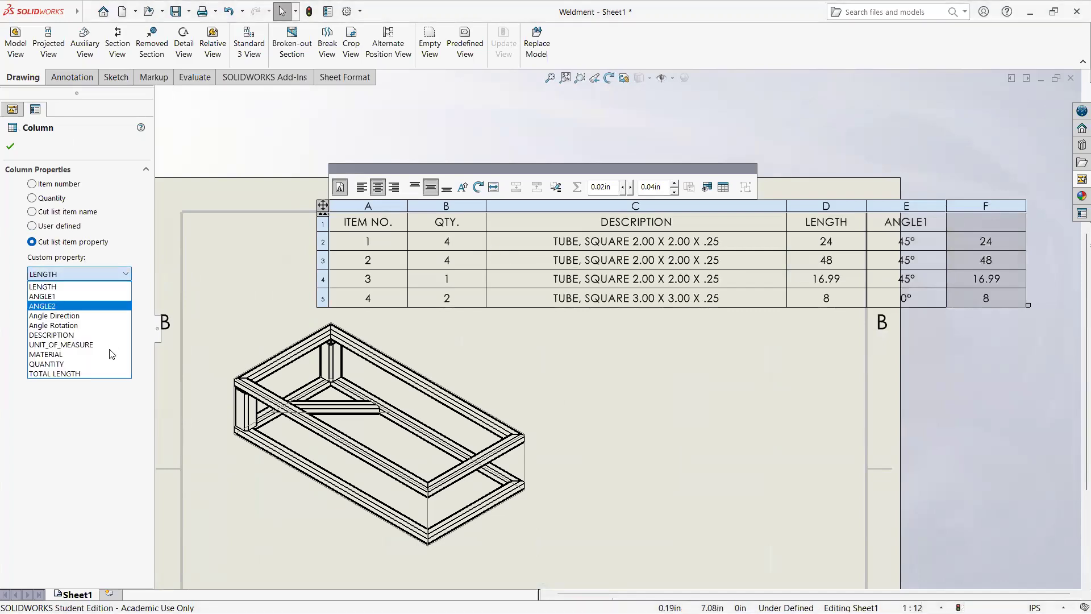
pyautogui.click(82, 305)
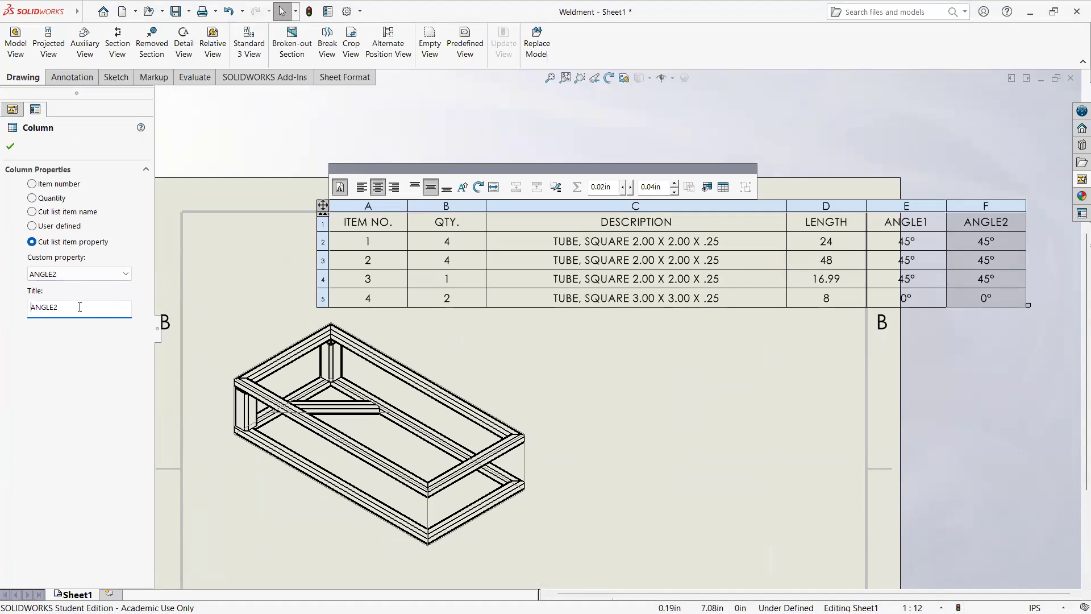
pyautogui.click(10, 146)
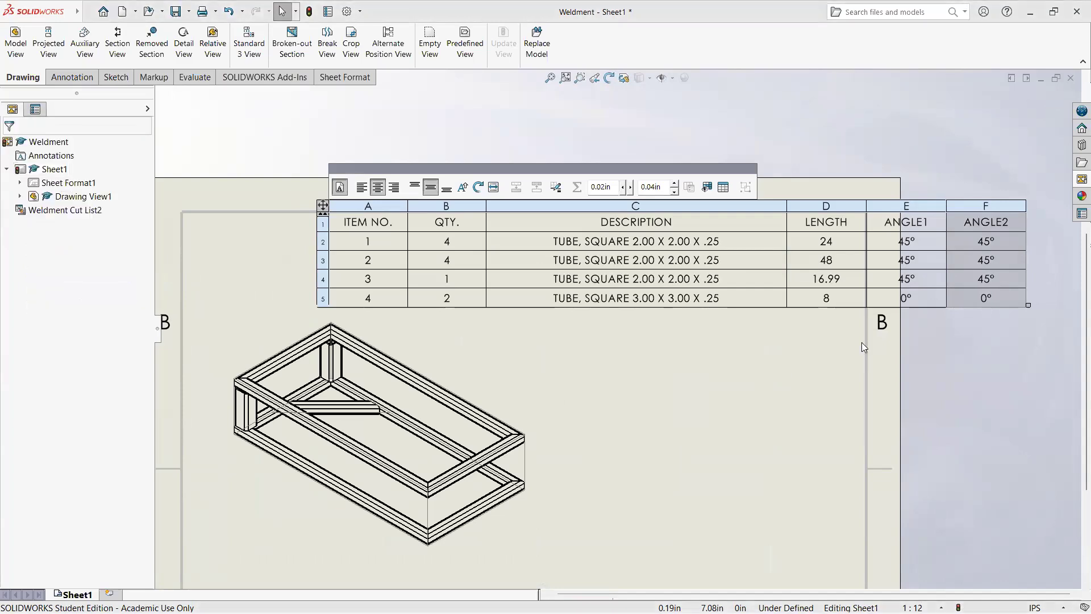
pyautogui.click(687, 378)
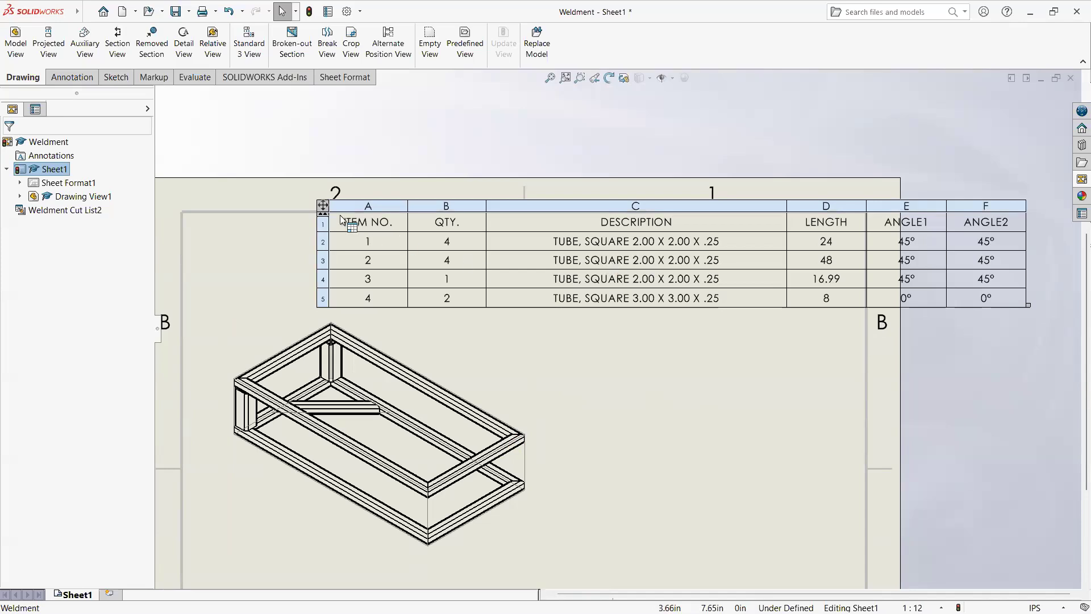
# Step: Move the weldment cut list above the isometric view, aligning its upper-left corner with the inner corner of the sheet border
pyautogui.moveTo(260, 226); pyautogui.dragTo(173, 209)
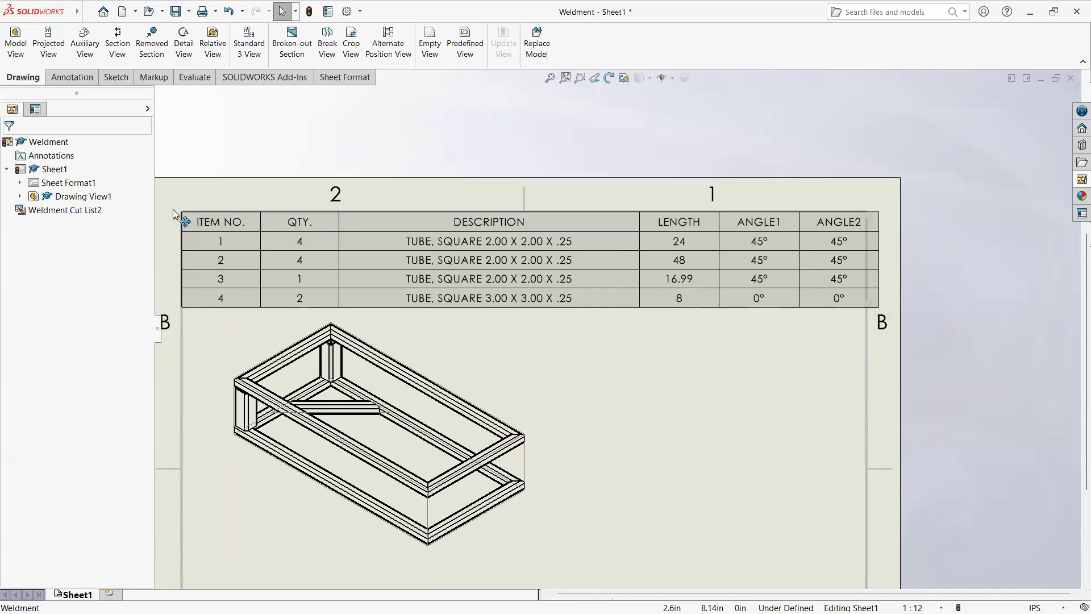
pyautogui.press('f')
pyautogui.click(608, 359)
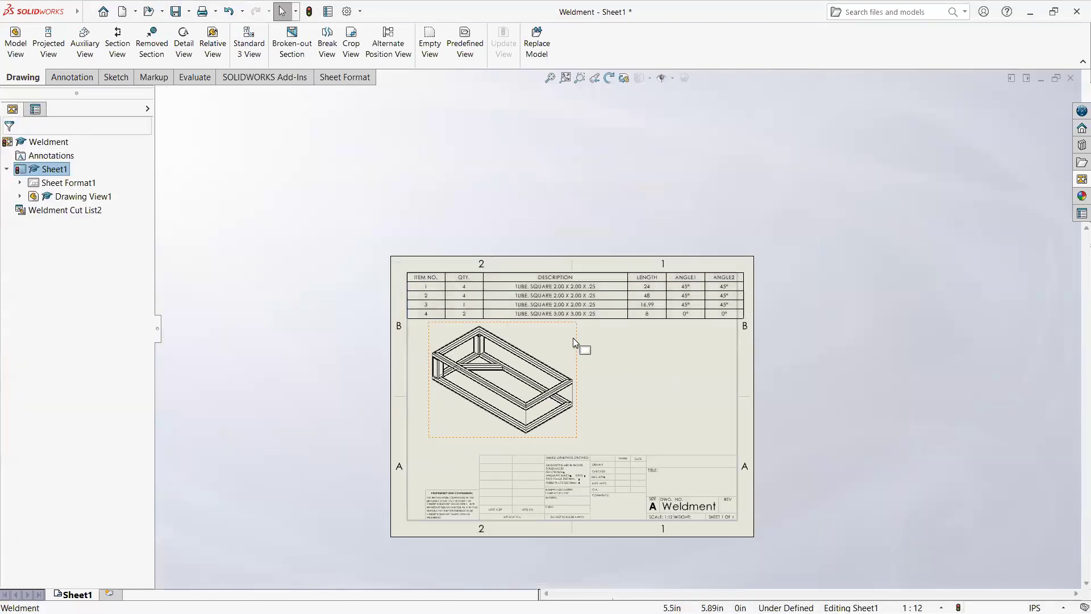
# Step: Examine the drawing sheet with its weldment cut list and the tube corner joints in the isometric view of the frame
pyautogui.scroll(-3, 577, 340)
pyautogui.scroll(4, 579, 343)
pyautogui.scroll(-2, 588, 351)
pyautogui.scroll(2, 655, 359)
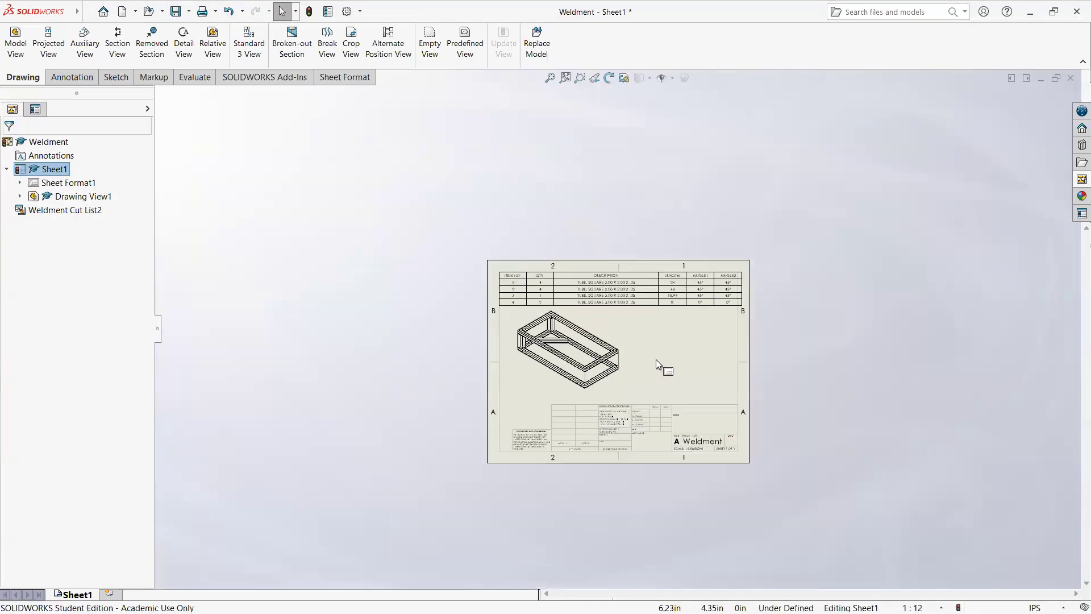
pyautogui.scroll(-3, 666, 343)
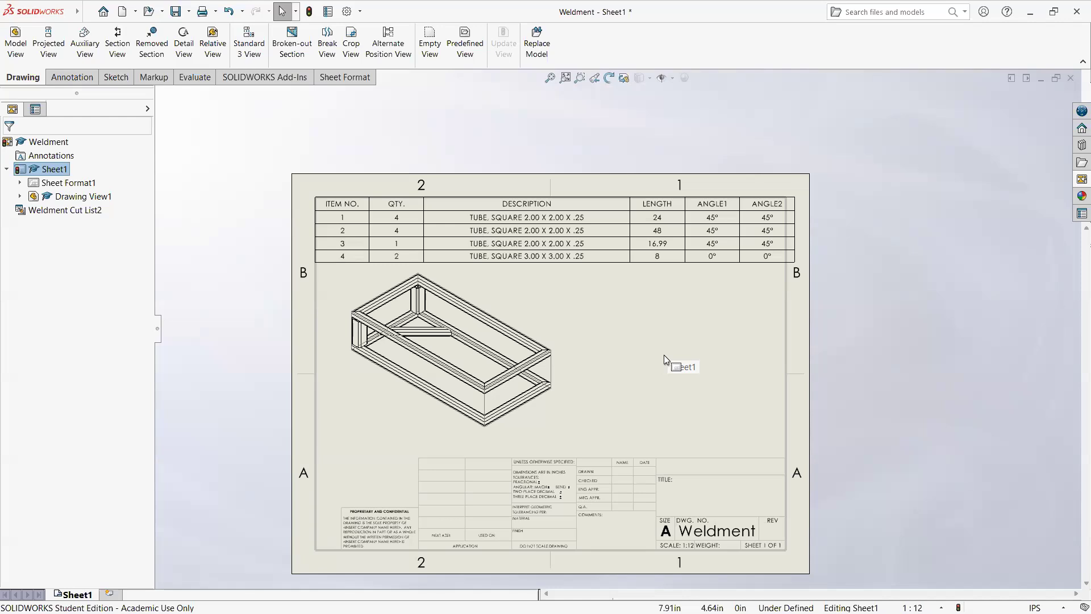
pyautogui.scroll(-5, 372, 302)
pyautogui.scroll(-3, 469, 326)
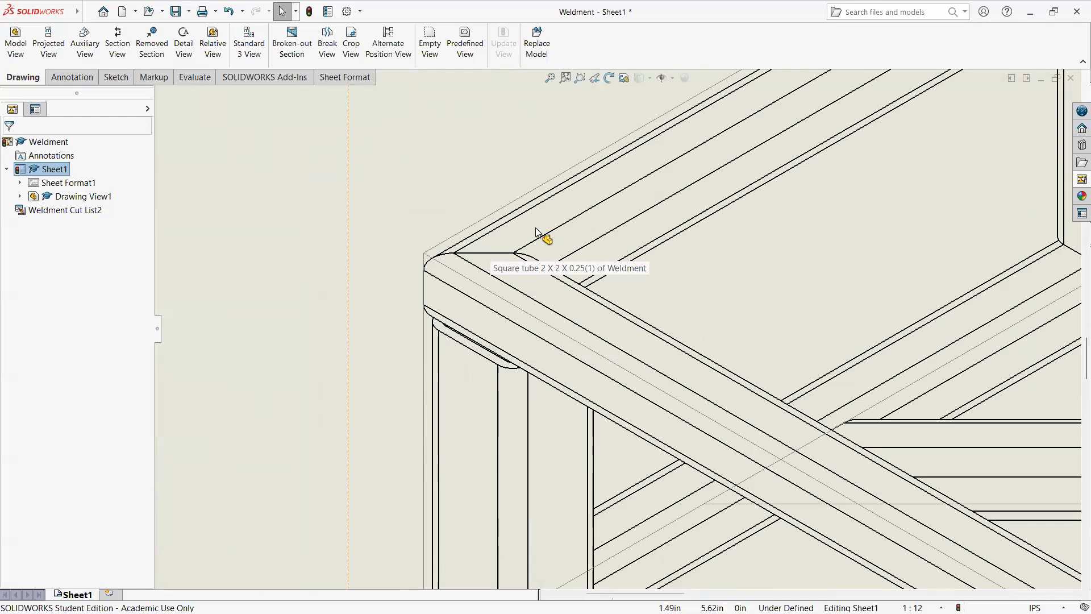
pyautogui.scroll(10, 621, 251)
pyautogui.scroll(-5, 801, 388)
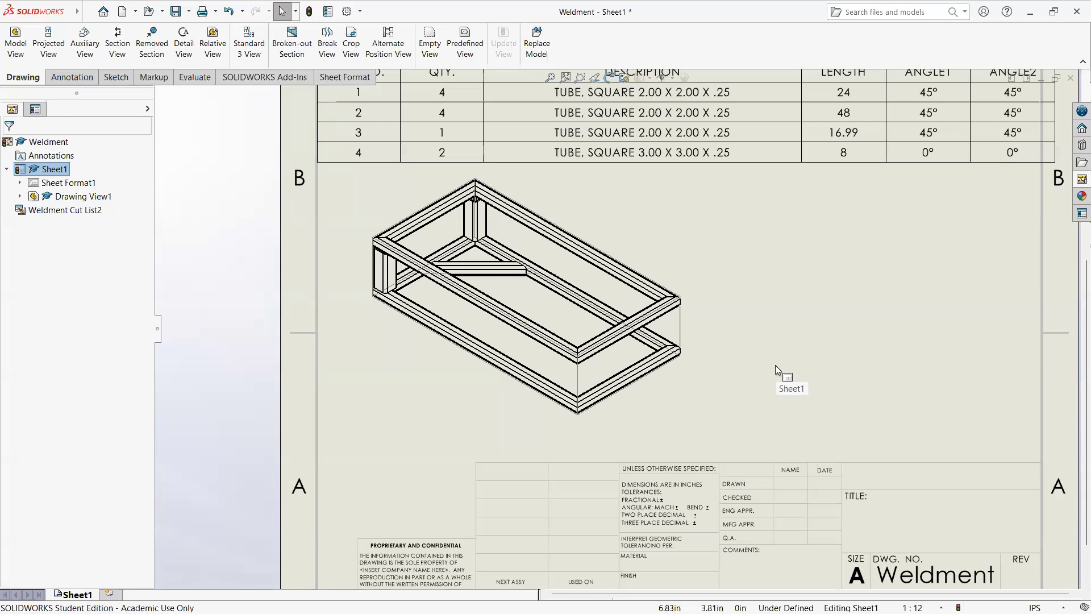
pyautogui.scroll(-8, 465, 251)
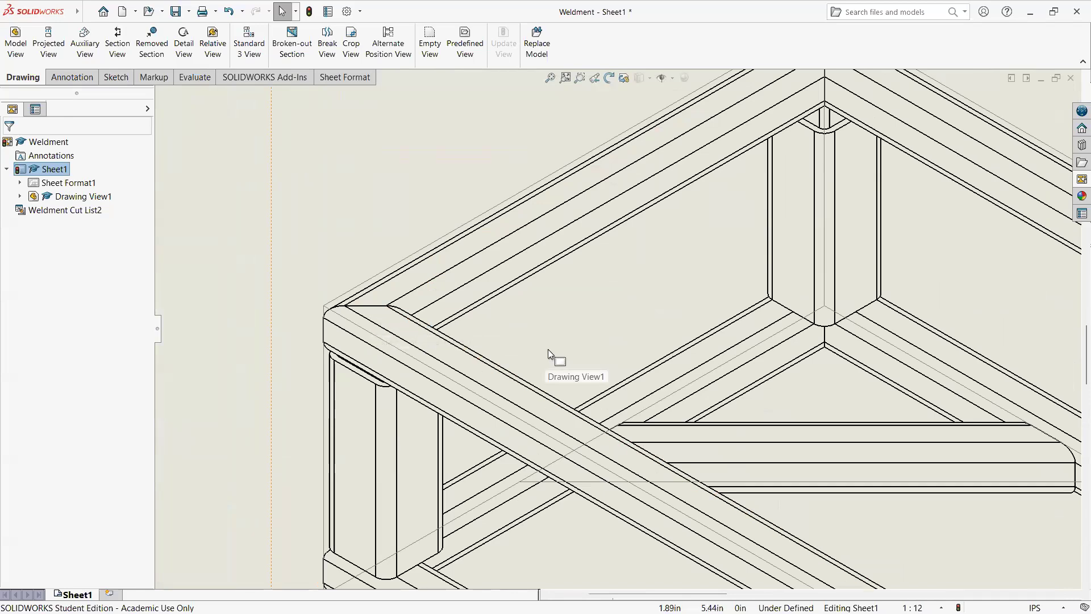
pyautogui.scroll(5, 528, 329)
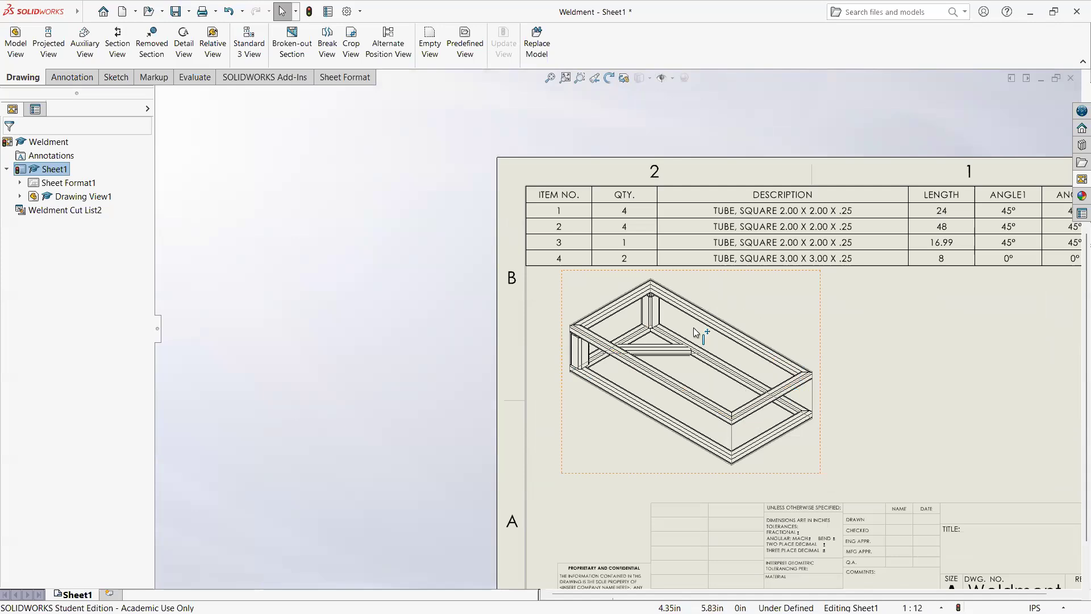
pyautogui.scroll(-1, 586, 351)
pyautogui.scroll(1, 657, 322)
pyautogui.scroll(-3, 657, 323)
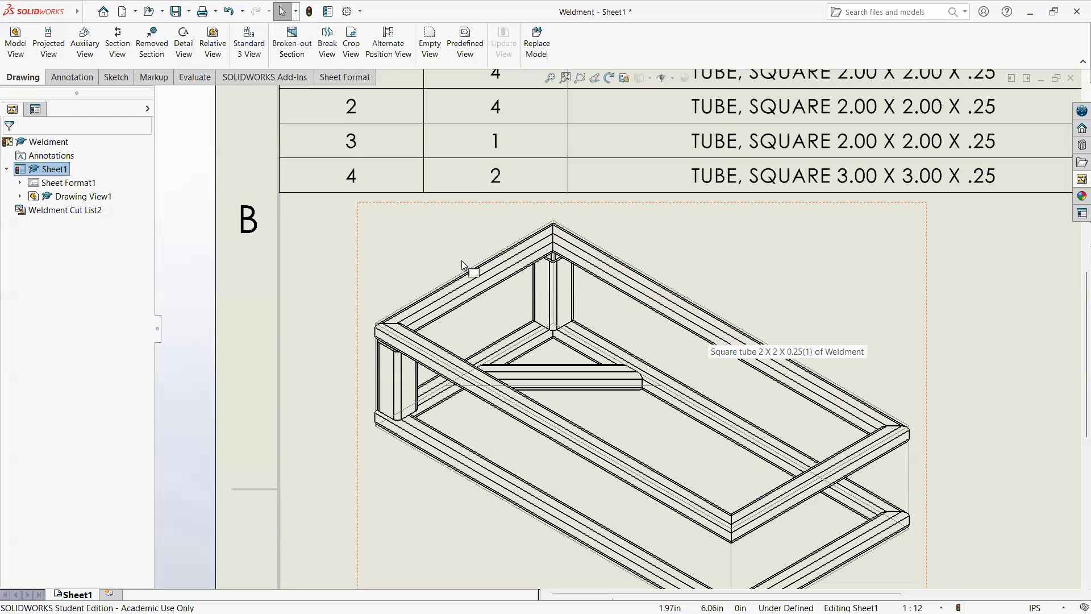
pyautogui.press('f')
pyautogui.scroll(-2, 717, 307)
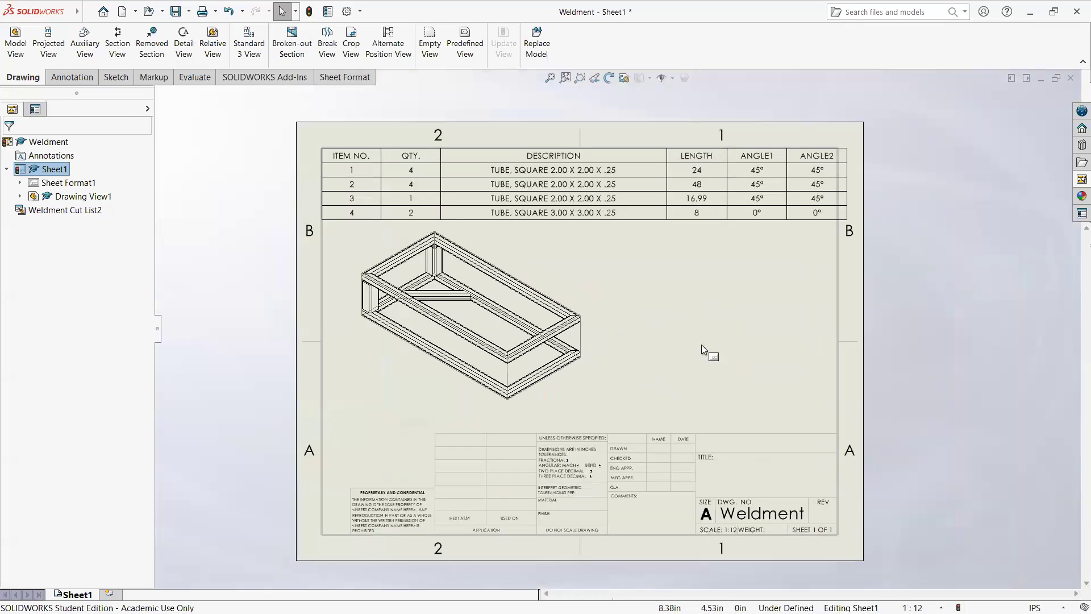